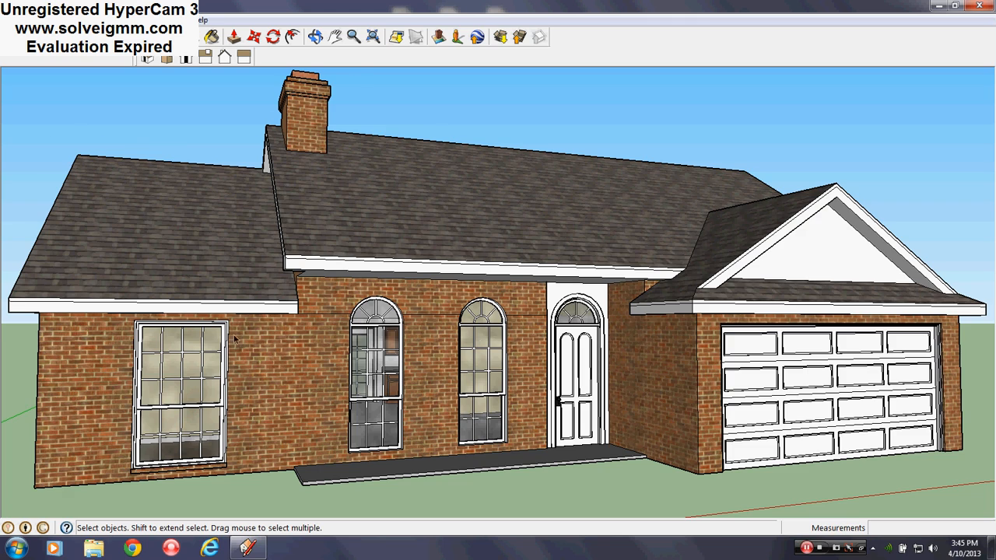
- Examine the front facade, arched windows and porch slab of the house from several angles
middle_drag(235, 340, 360, 310)
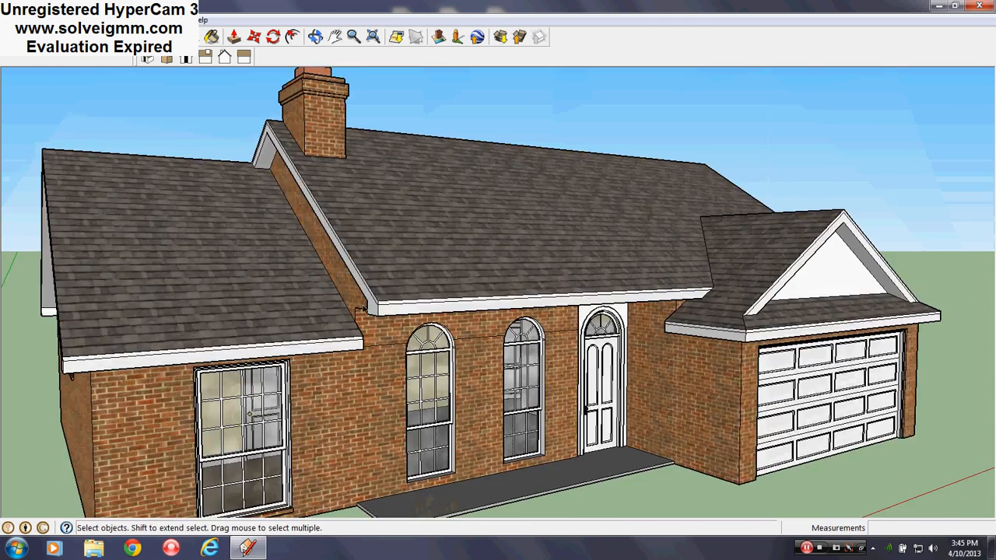
scroll(360, 310, down, 1)
middle_drag(381, 358, 242, 422)
scroll(267, 430, up, 1)
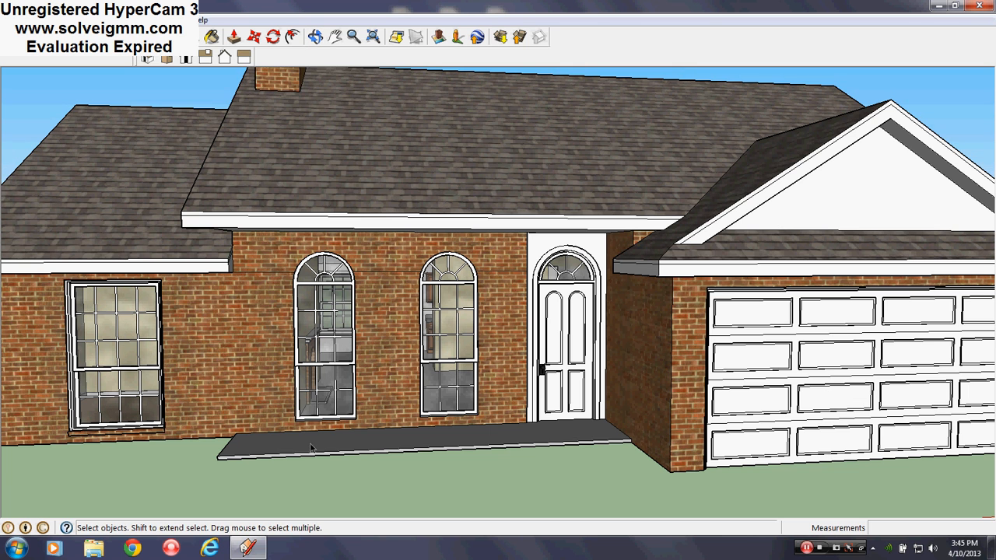
middle_drag(347, 397, 325, 430)
scroll(325, 430, down, 3)
scroll(324, 432, up, 3)
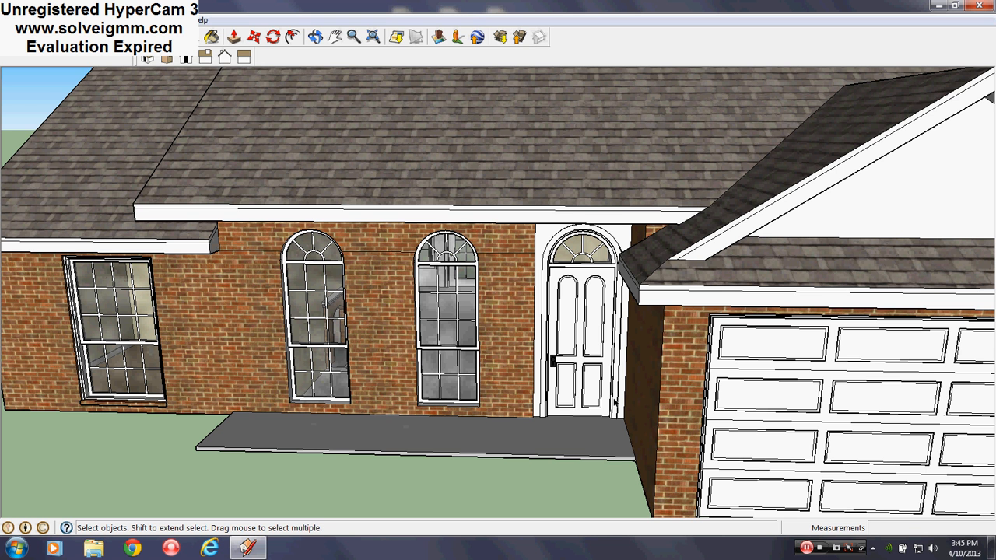
scroll(383, 389, up, 3)
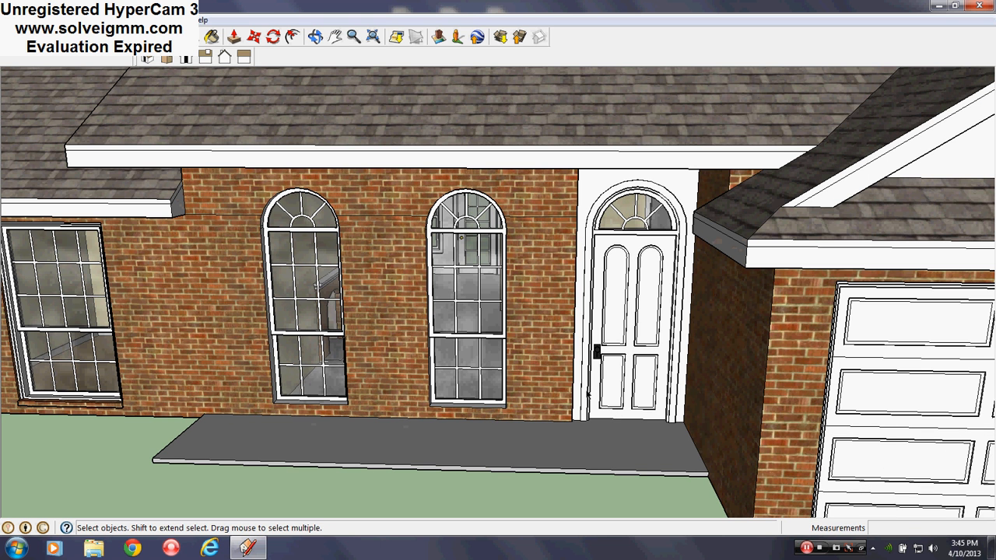
scroll(329, 436, down, 3)
scroll(329, 435, up, 2)
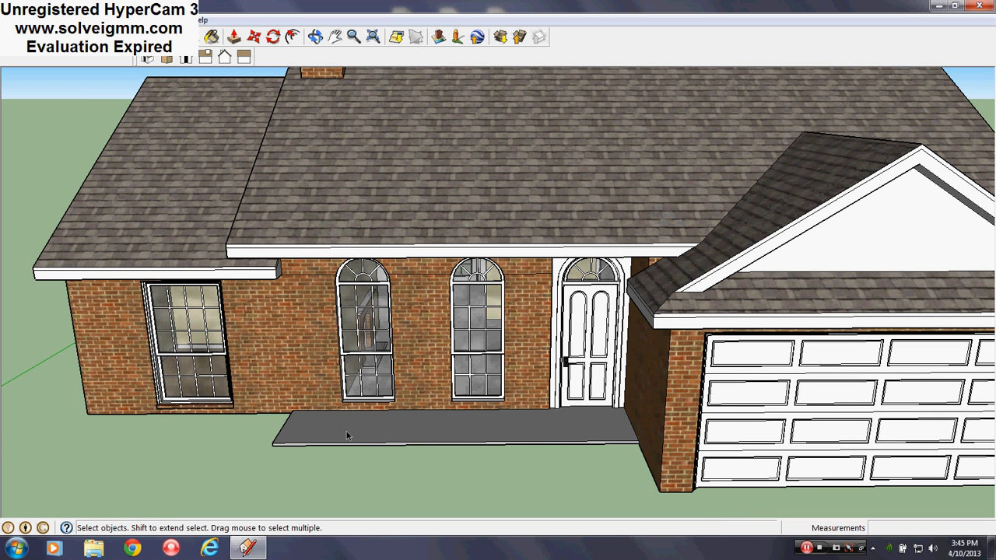
- Inspect the main roof overhang and the porch slab from the front corner and from above
click(68, 39)
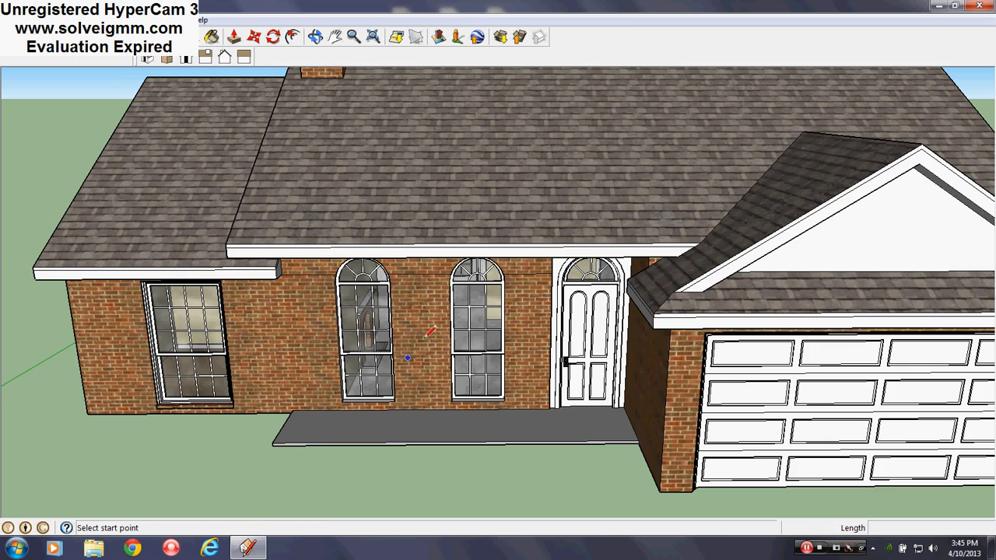
scroll(409, 356, down, 3)
scroll(428, 311, up, 1)
middle_drag(430, 296, 499, 327)
scroll(501, 327, down, 2)
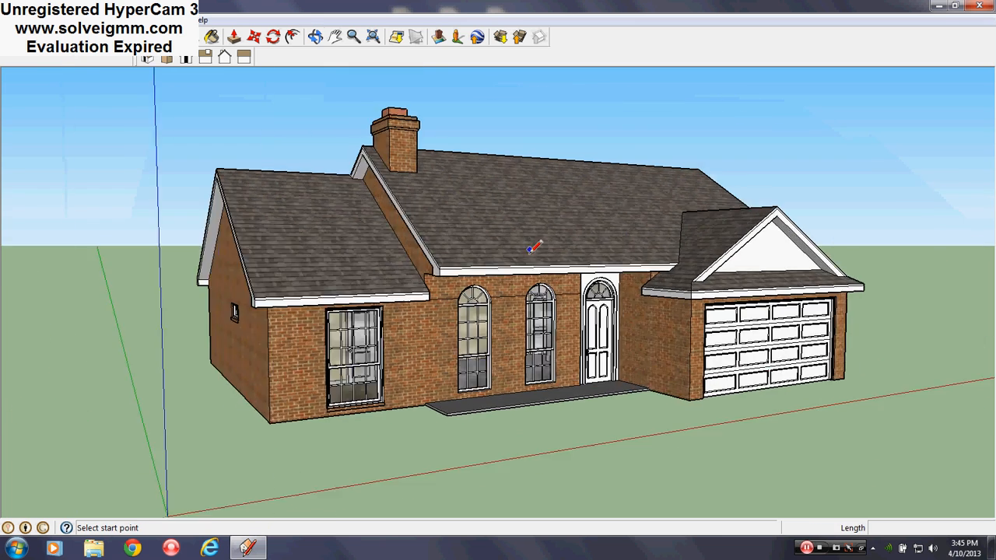
middle_drag(533, 247, 490, 249)
scroll(488, 250, up, 1)
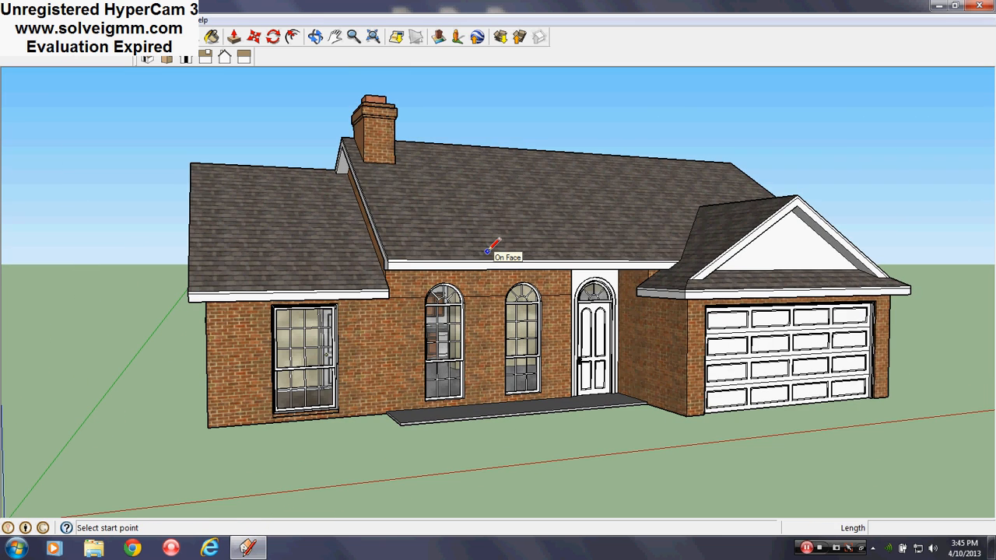
scroll(595, 323, up, 2)
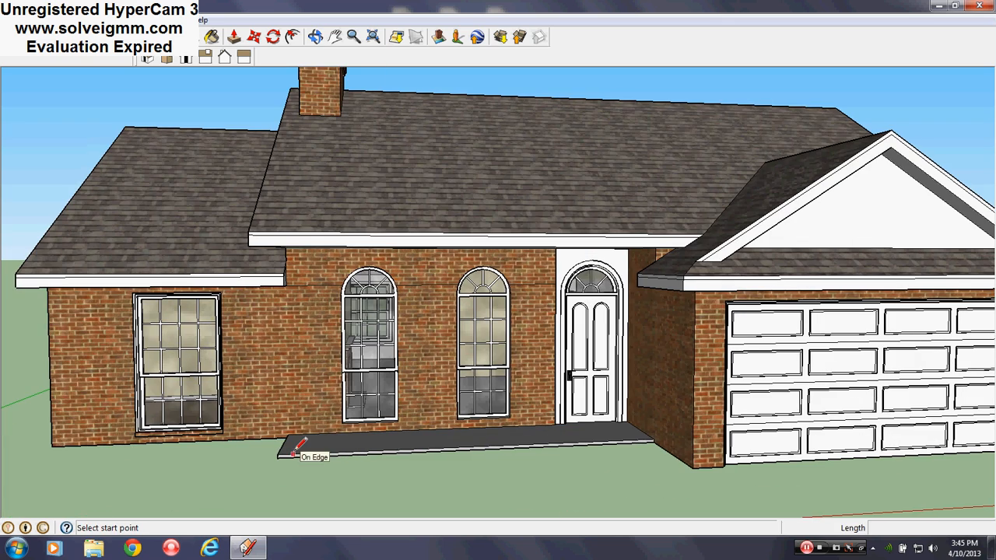
middle_drag(547, 284, 473, 341)
scroll(472, 341, down, 5)
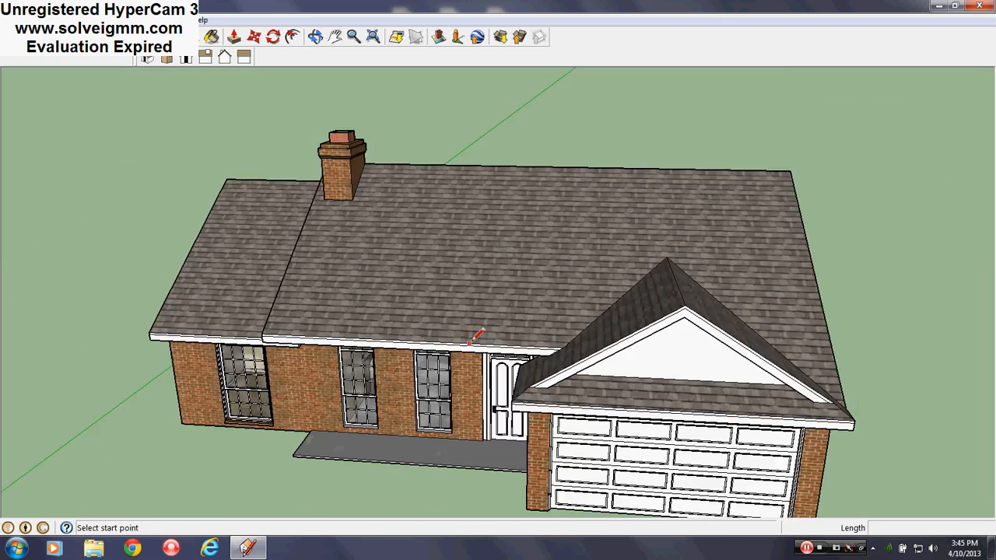
scroll(358, 494, up, 5)
scroll(521, 296, up, 2)
mouse_move(522, 297)
middle_down()
mouse_move(534, 330)
mouse_move(474, 370)
middle_up()
scroll(445, 382, down, 2)
mouse_move(443, 383)
middle_down()
mouse_move(482, 398)
mouse_move(580, 381)
middle_up()
middle_drag(550, 275, 381, 277)
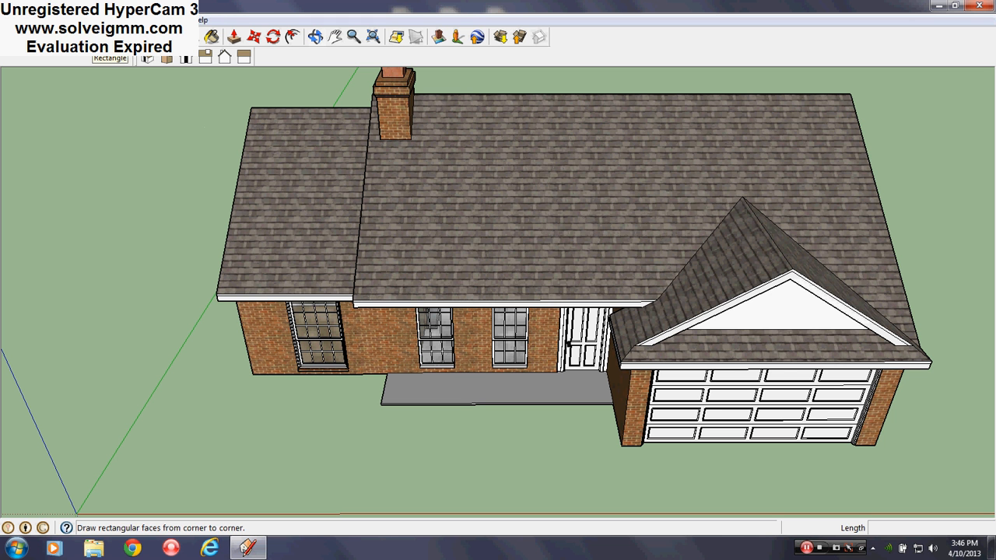
- Draw an 8 by 8 inch square on the ground in front of the porch slab
click(101, 37)
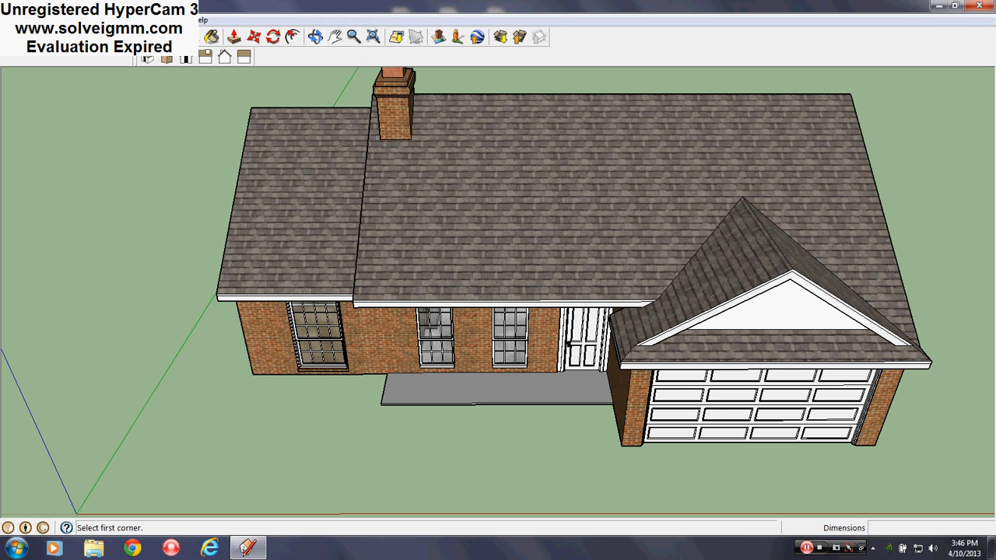
scroll(419, 415, up, 4)
click(326, 460)
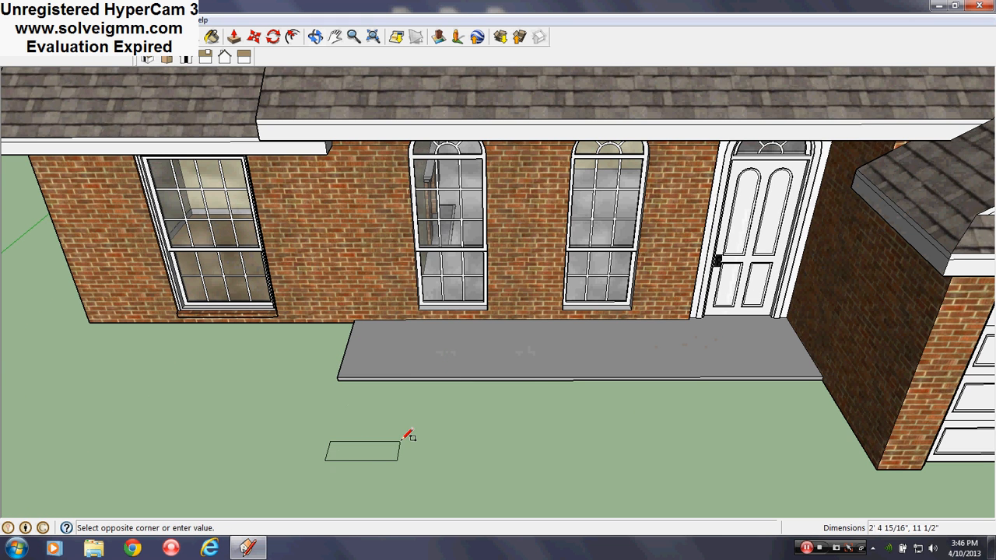
text(8,8)
key(Return)
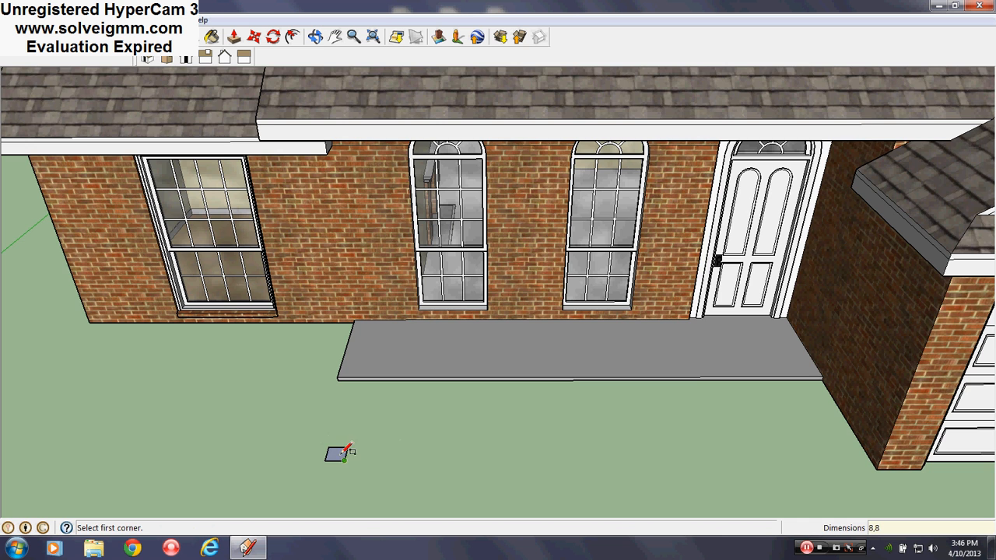
- Select the small square with everything connected to it and make it a component
scroll(323, 447, up, 3)
right_click(317, 433)
mouse_move(365, 288)
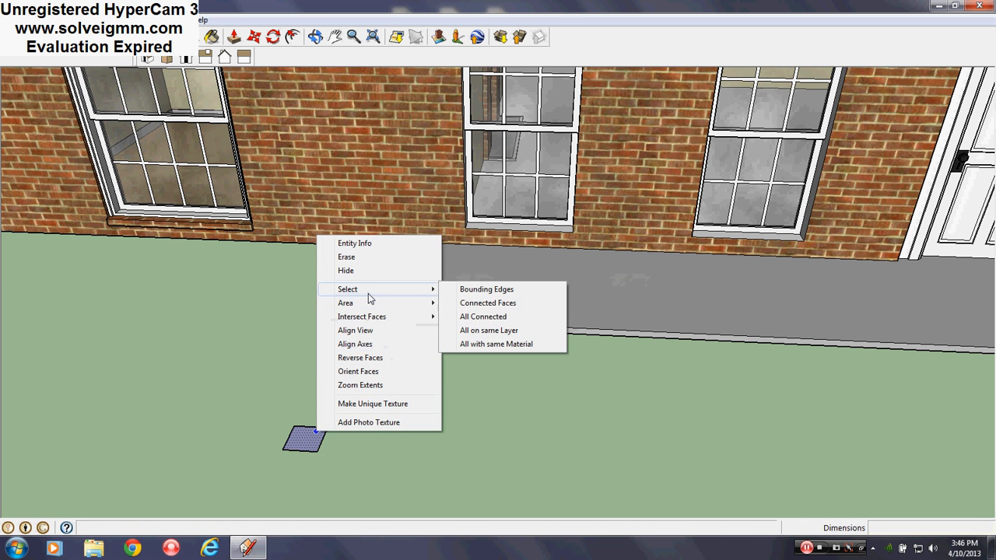
click(482, 317)
right_click(303, 449)
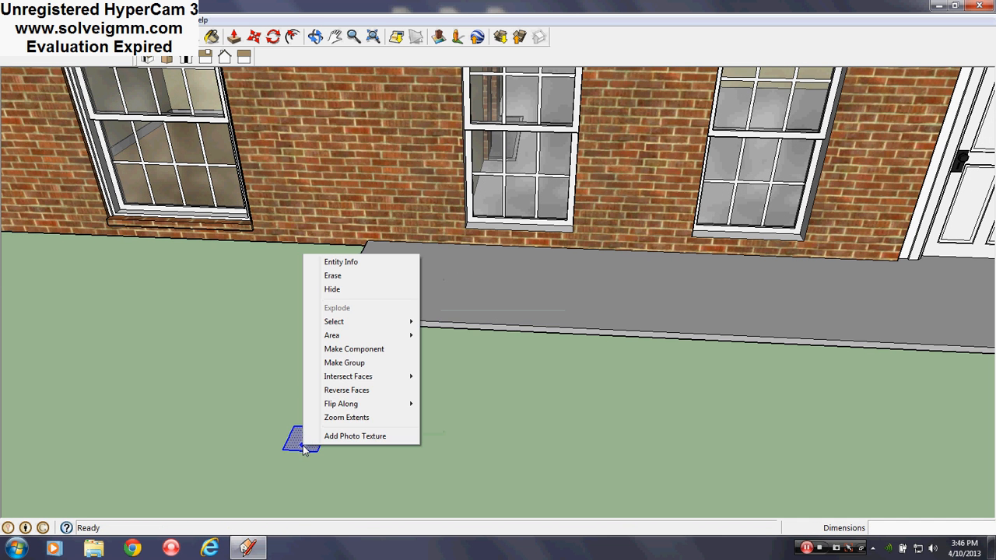
click(354, 349)
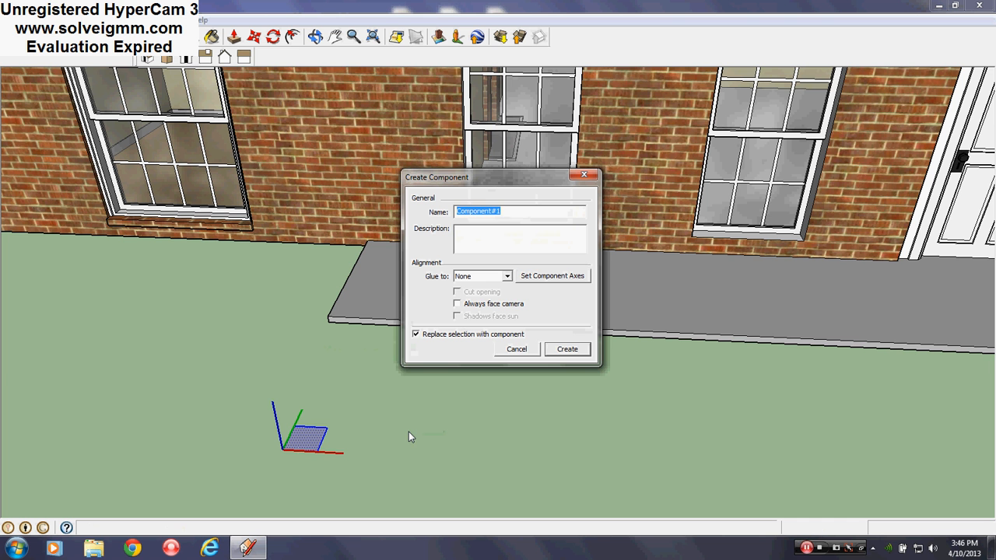
text(Pilar)
click(566, 350)
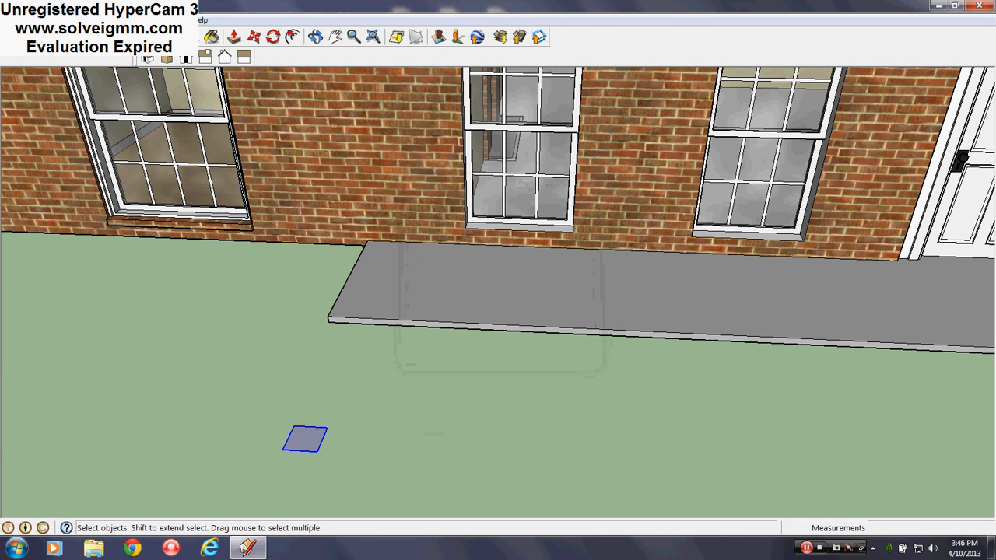
- Move the square component from the ground onto the porch slab, near the slab's free end away from the door
key(l)
scroll(343, 433, down, 5)
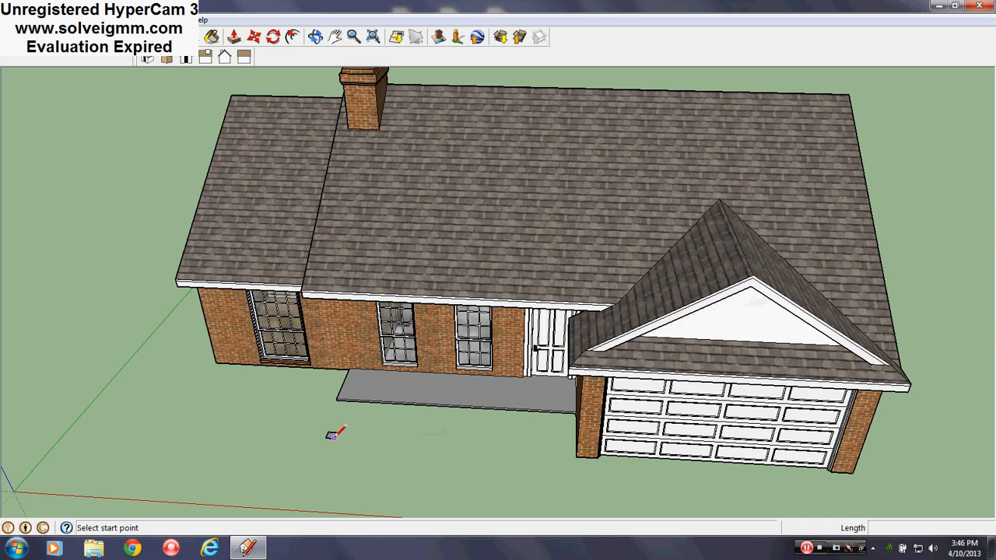
scroll(330, 434, up, 5)
right_click(331, 432)
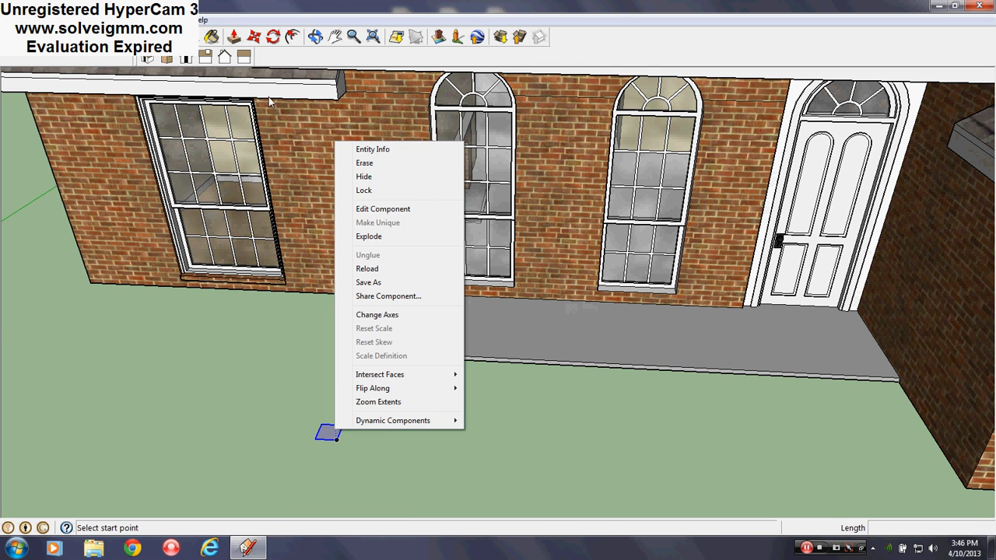
click(255, 38)
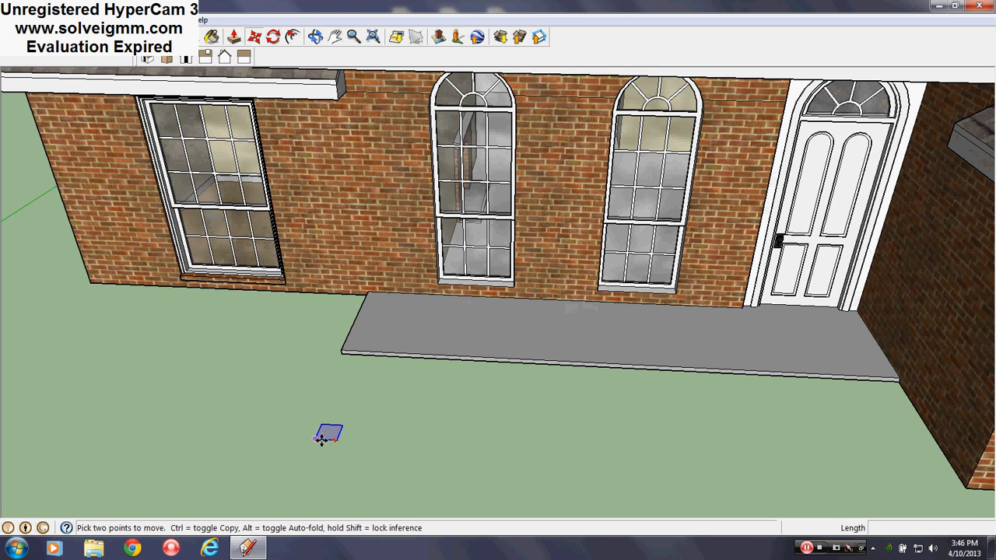
click(322, 442)
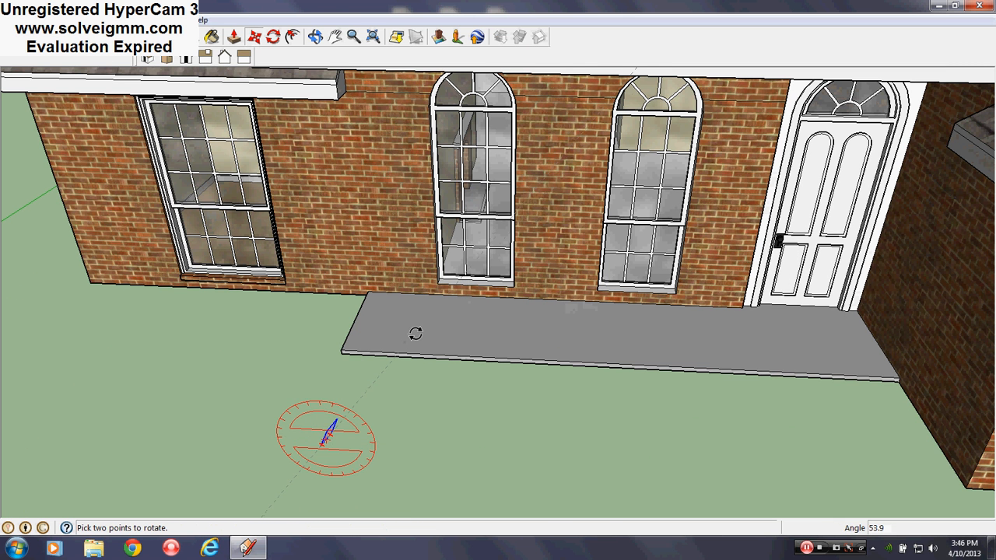
key(Escape)
click(321, 439)
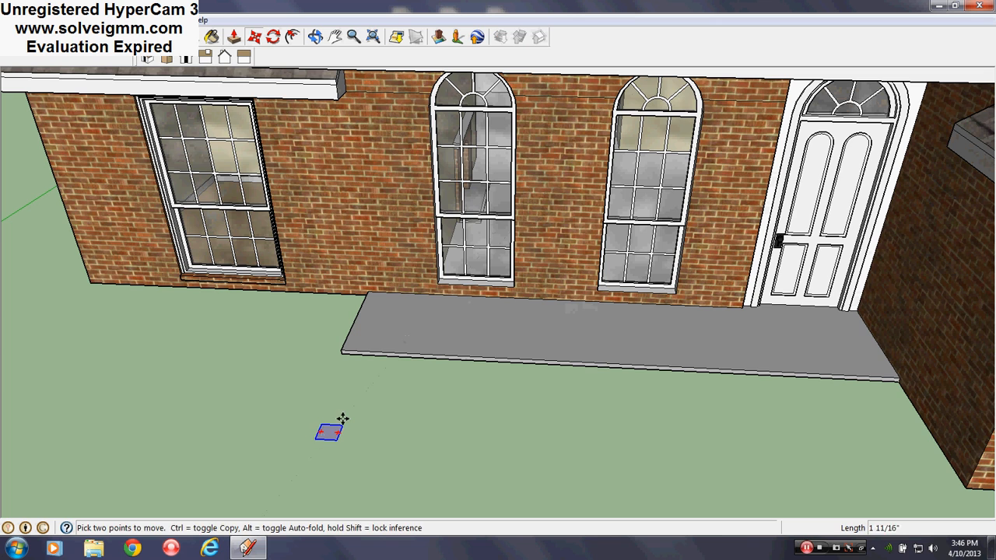
click(419, 335)
- Erase the front slope face of the main roof above the porch
scroll(295, 397, down, 4)
scroll(397, 299, up, 3)
middle_drag(467, 310, 461, 312)
key(l)
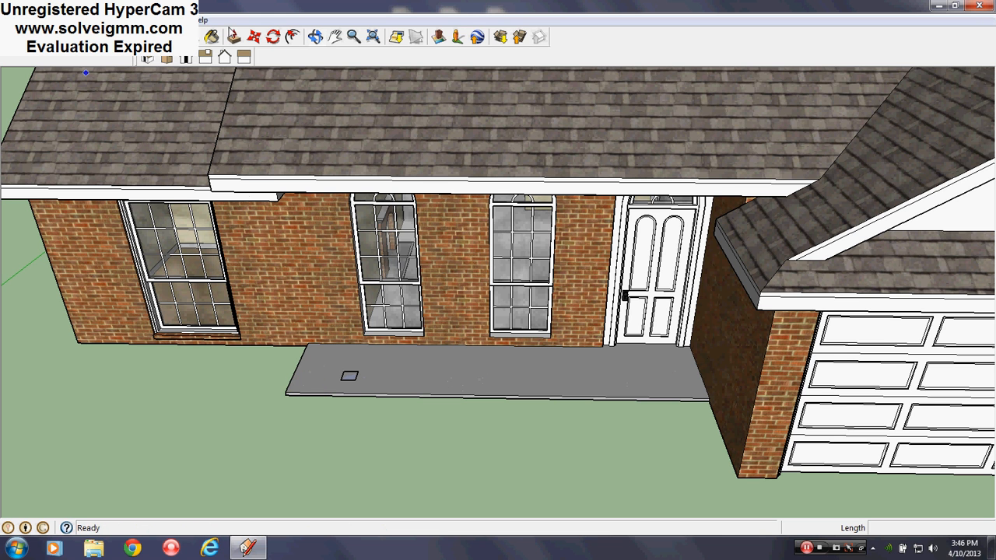
click(171, 19)
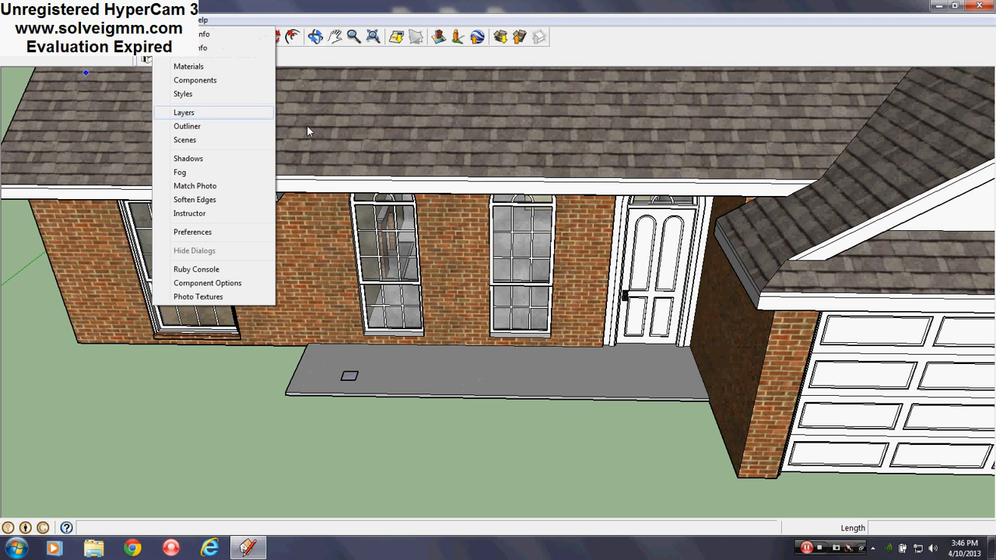
click(404, 107)
right_click(416, 110)
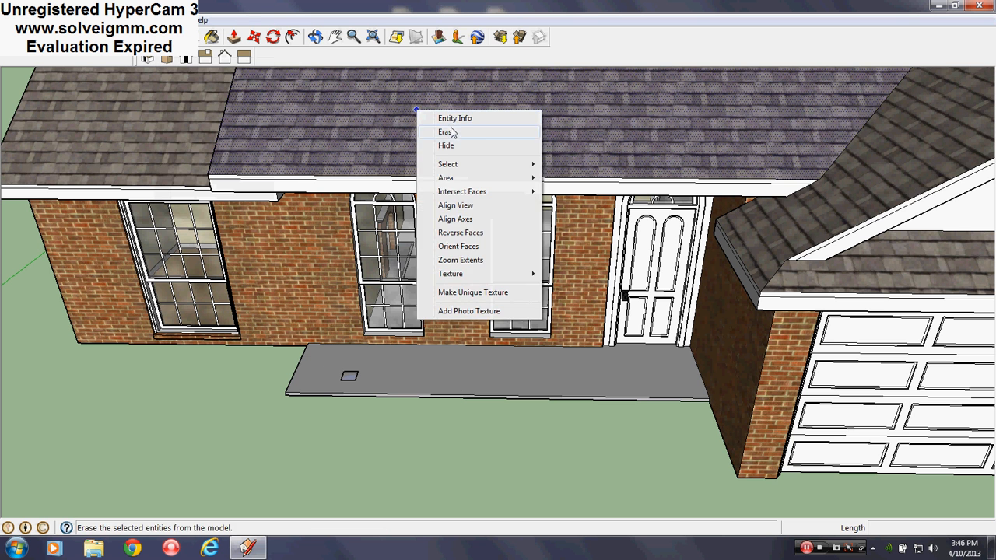
click(452, 132)
mouse_move(446, 144)
middle_down()
mouse_move(446, 231)
mouse_move(483, 142)
middle_up()
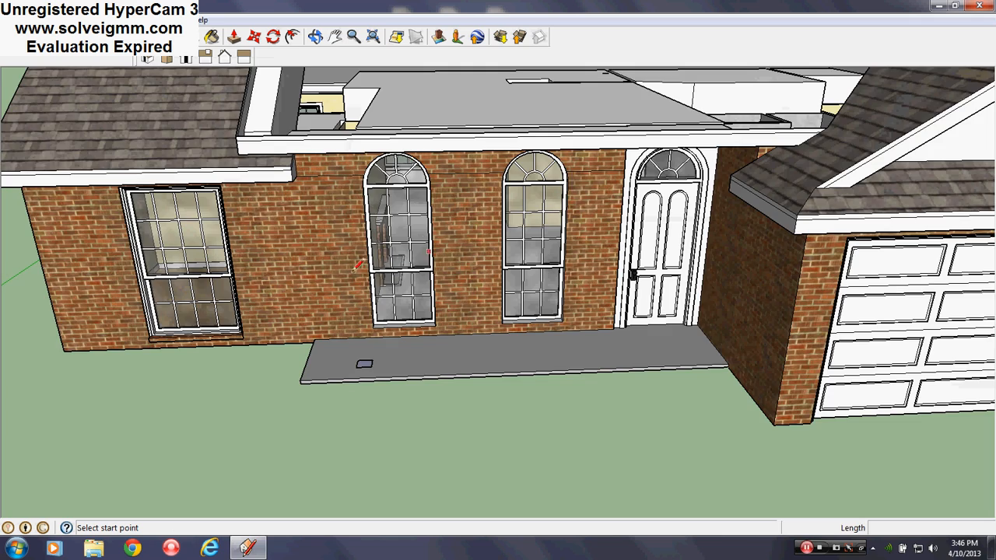
- Examine the front windows, the uncovered ceiling and the porch slab from close up and from above
scroll(356, 266, up, 10)
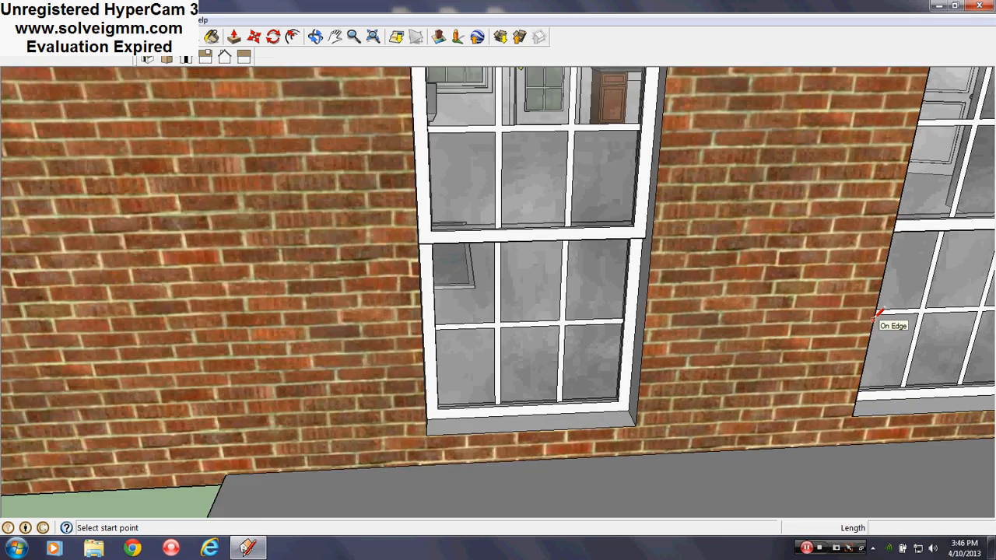
middle_drag(875, 315, 554, 289)
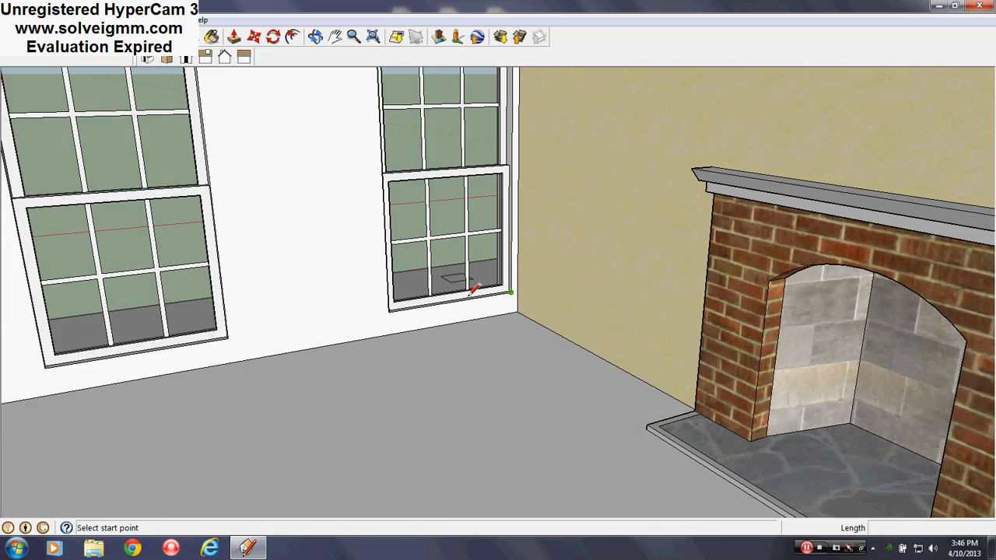
mouse_move(338, 288)
middle_down()
mouse_move(306, 333)
mouse_move(380, 381)
mouse_move(381, 409)
middle_up()
scroll(301, 340, down, 5)
scroll(442, 293, down, 2)
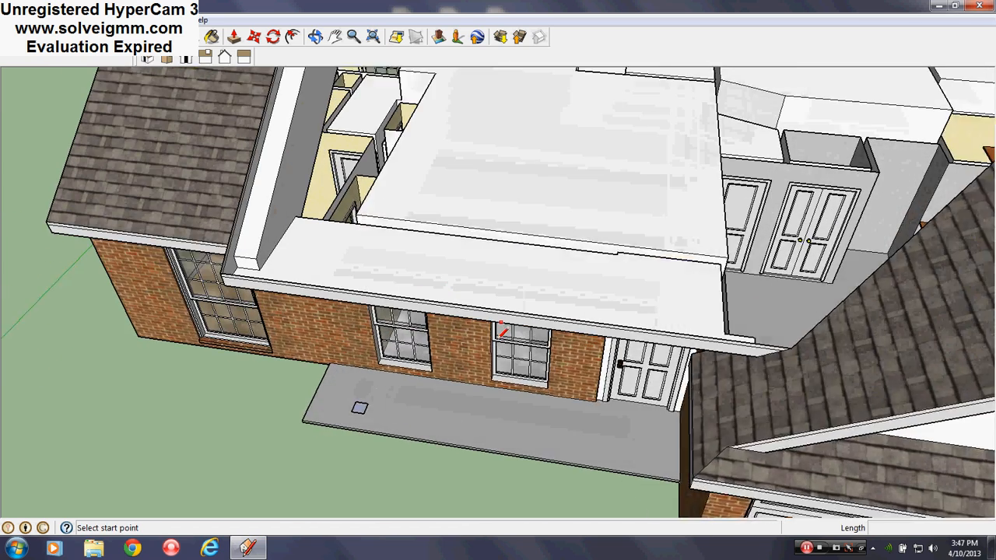
scroll(502, 331, up, 1)
middle_drag(622, 359, 687, 219)
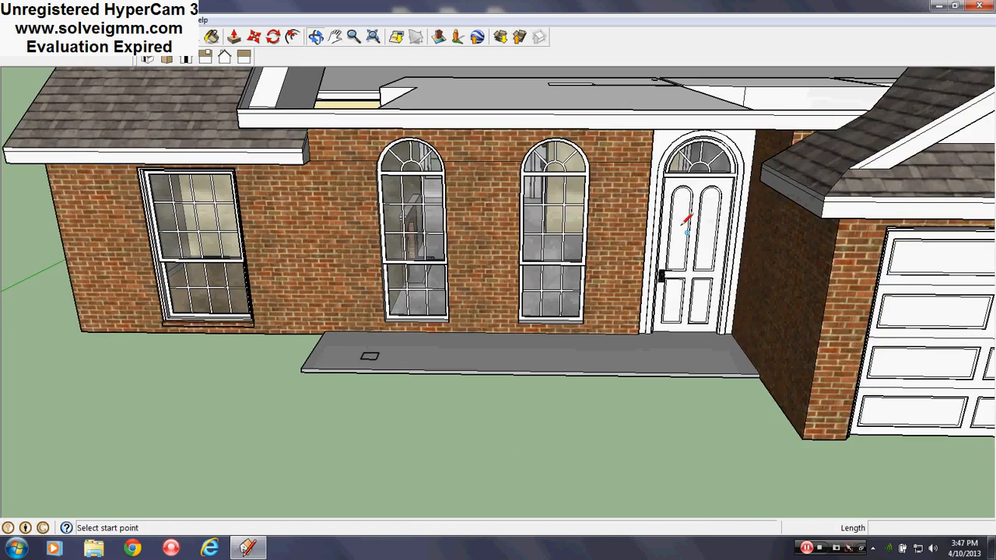
scroll(147, 208, down, 1)
middle_drag(575, 211, 571, 262)
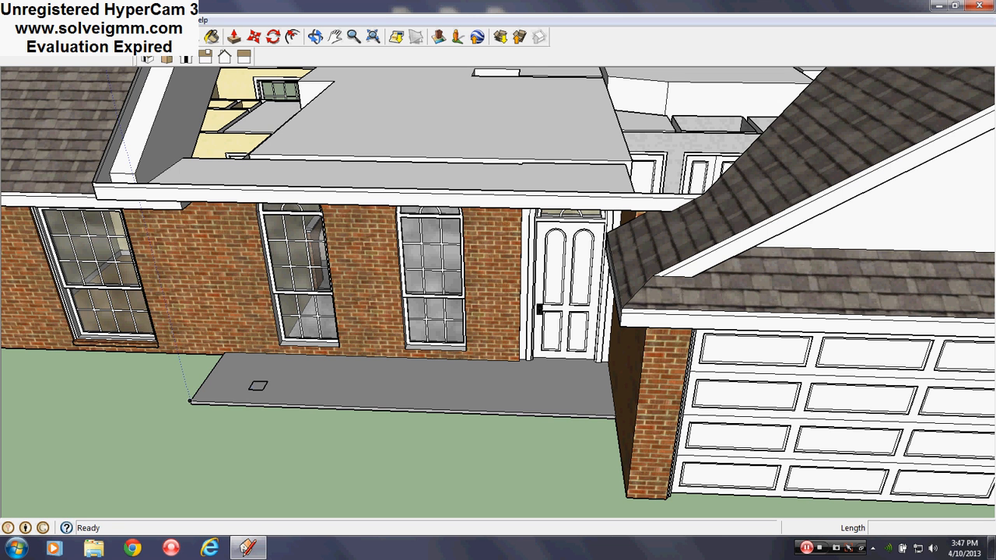
- Switch the camera to parallel projection and show the model in the standard top view
click(81, 20)
click(116, 78)
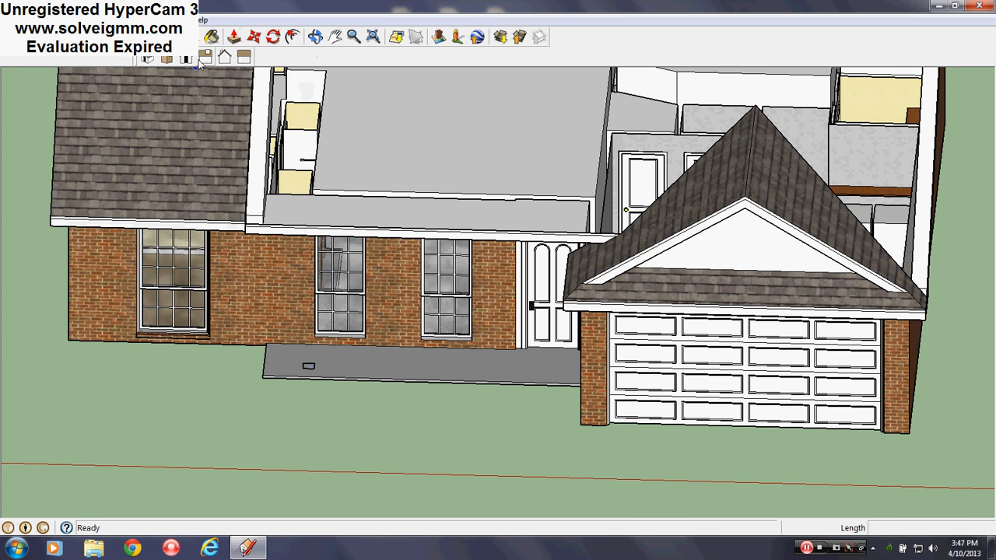
click(166, 60)
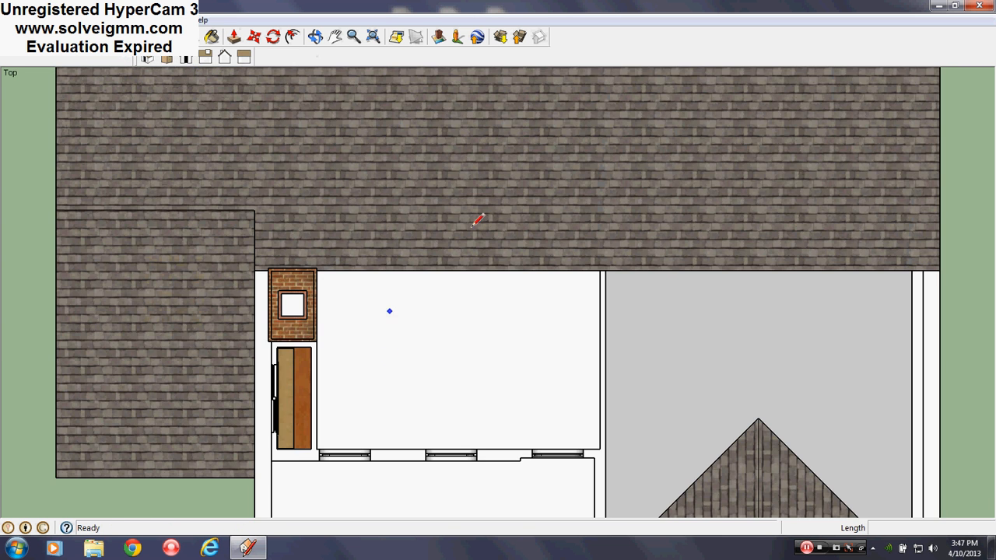
- Move the middle front window 2.5 inches along the wall, away from the front door
scroll(445, 400, down, 2)
scroll(429, 396, up, 6)
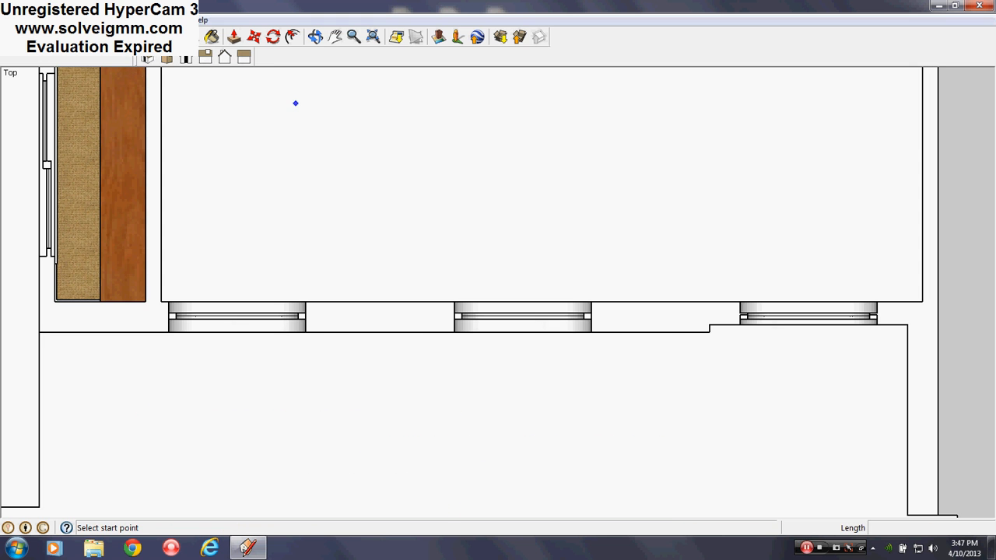
key(space)
drag(421, 369, 631, 284)
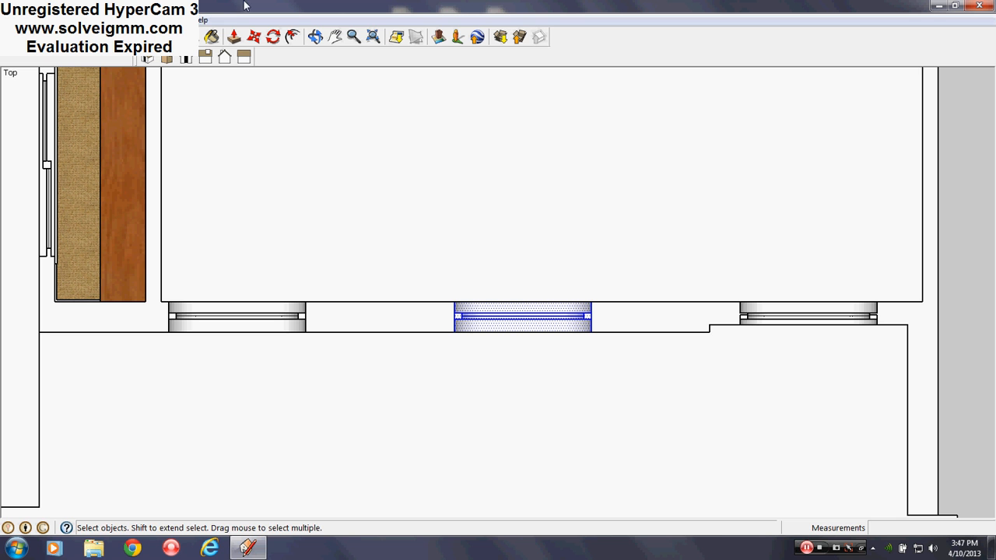
click(254, 37)
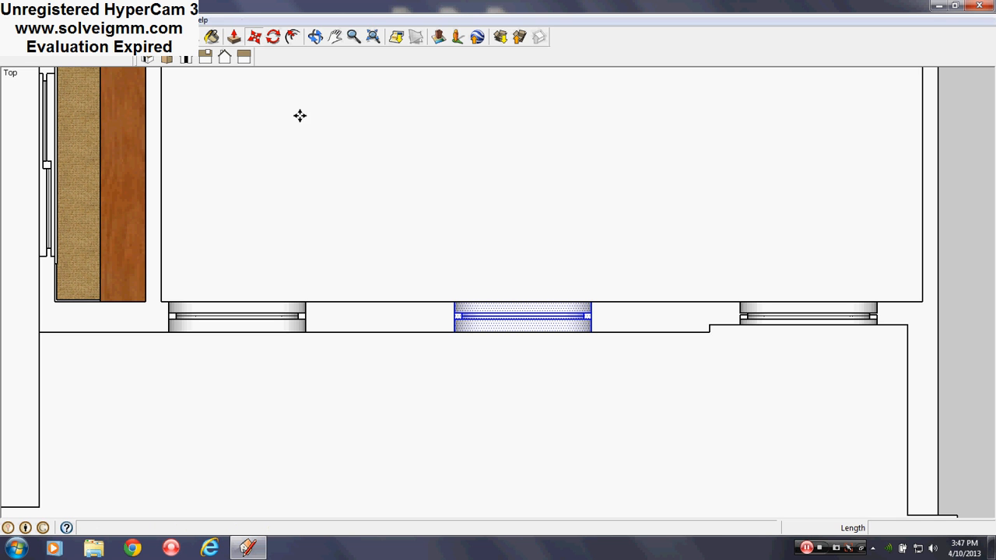
click(524, 325)
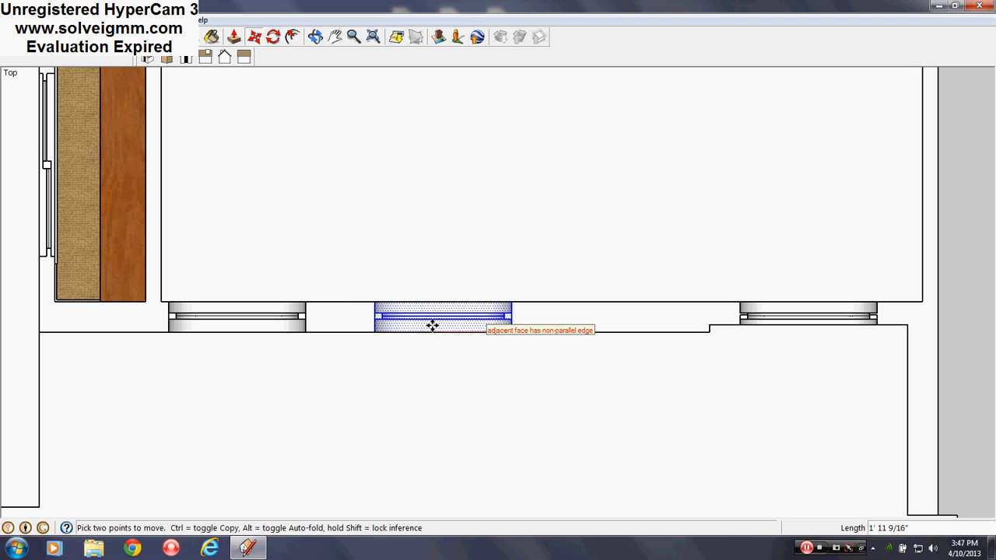
text(2)
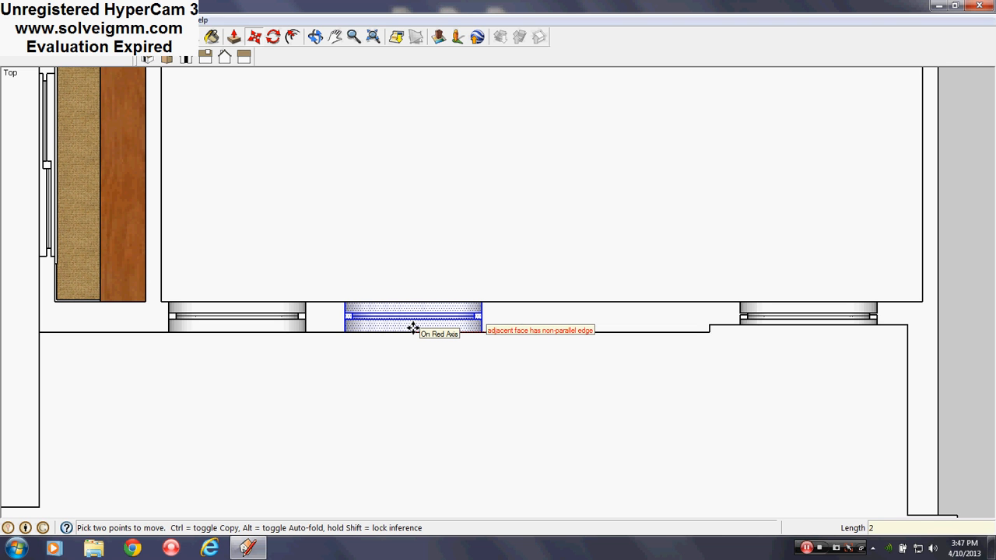
text(.5)
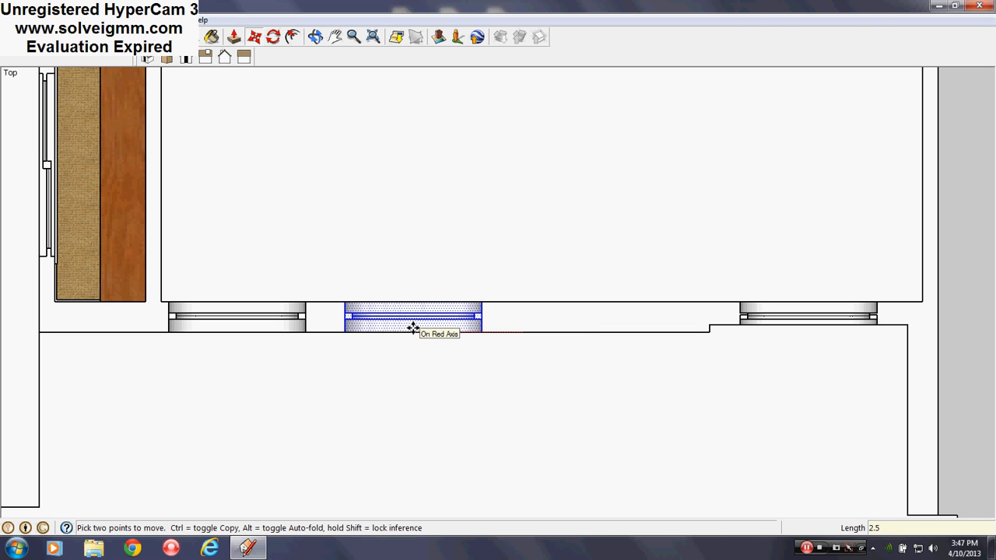
key(Return)
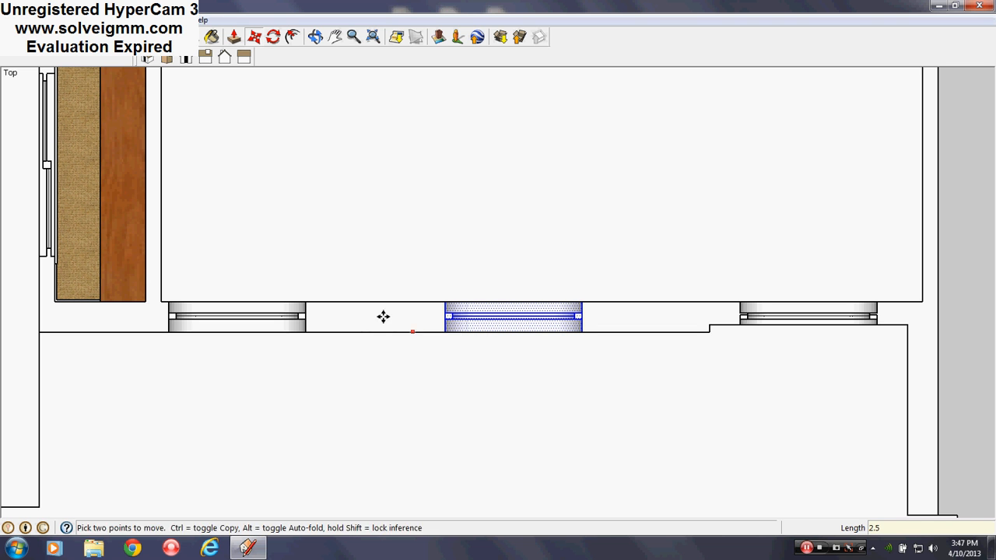
- Move the front door opening together with its wall jog 5 inches along the wall toward the windows
scroll(267, 289, down, 3)
scroll(527, 329, up, 3)
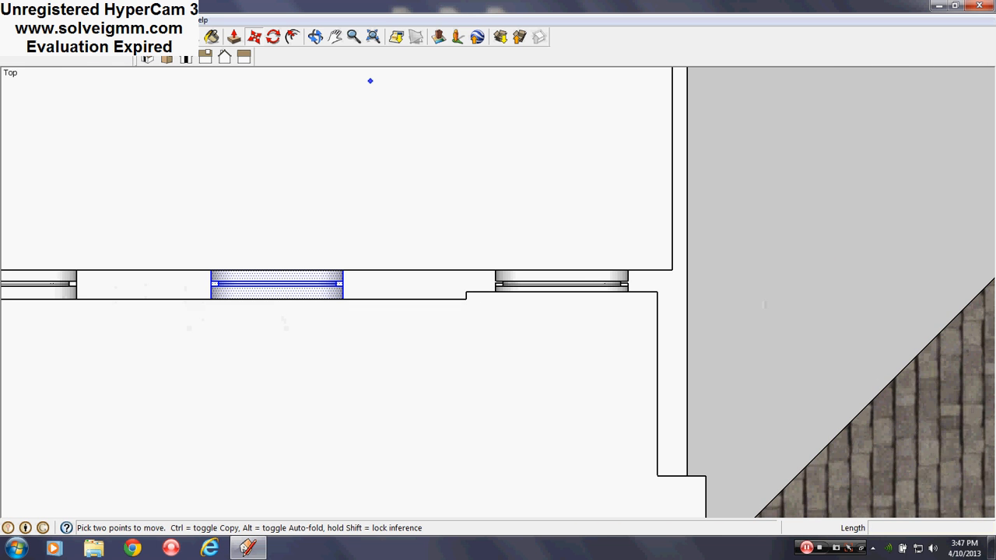
key(space)
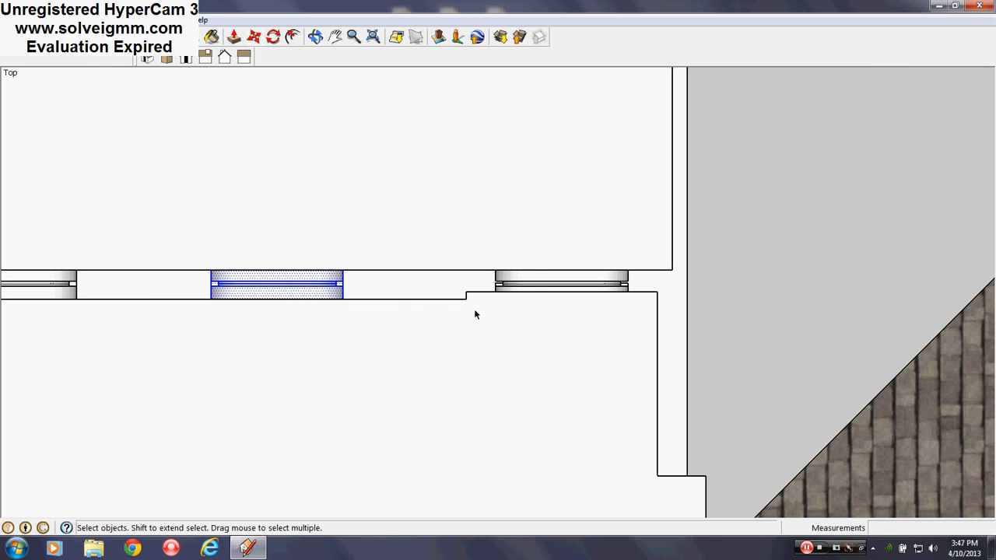
drag(447, 315, 658, 244)
click(252, 37)
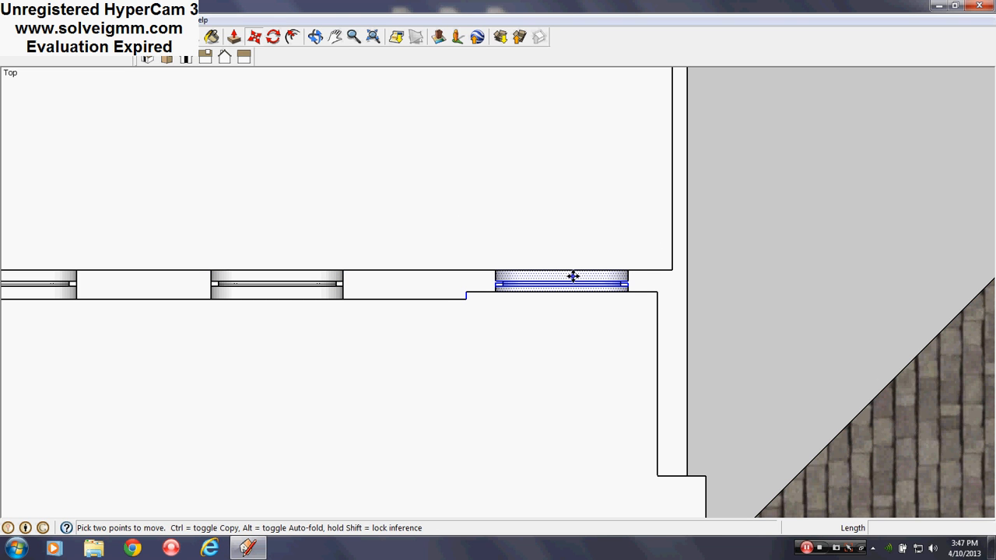
click(572, 276)
text(5)
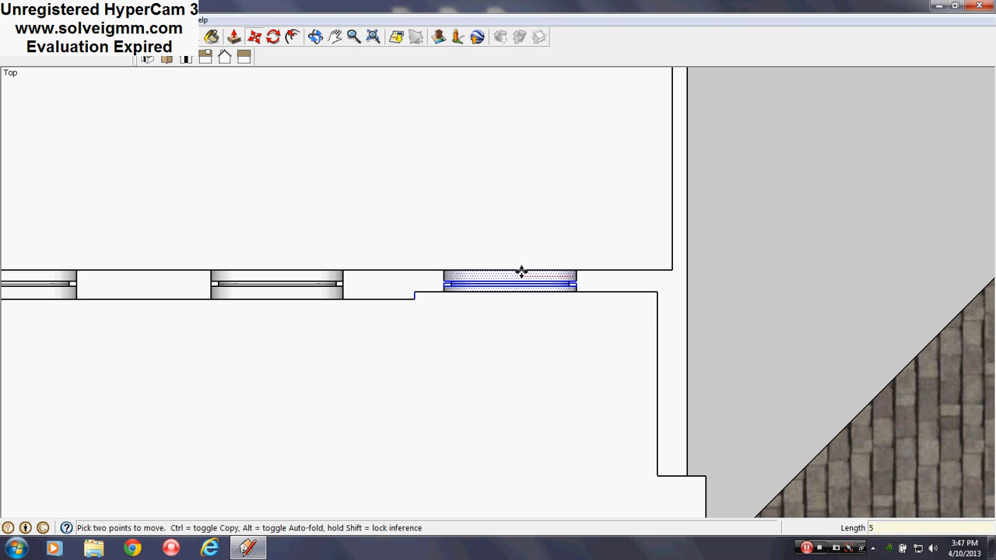
key(Return)
scroll(534, 333, down, 4)
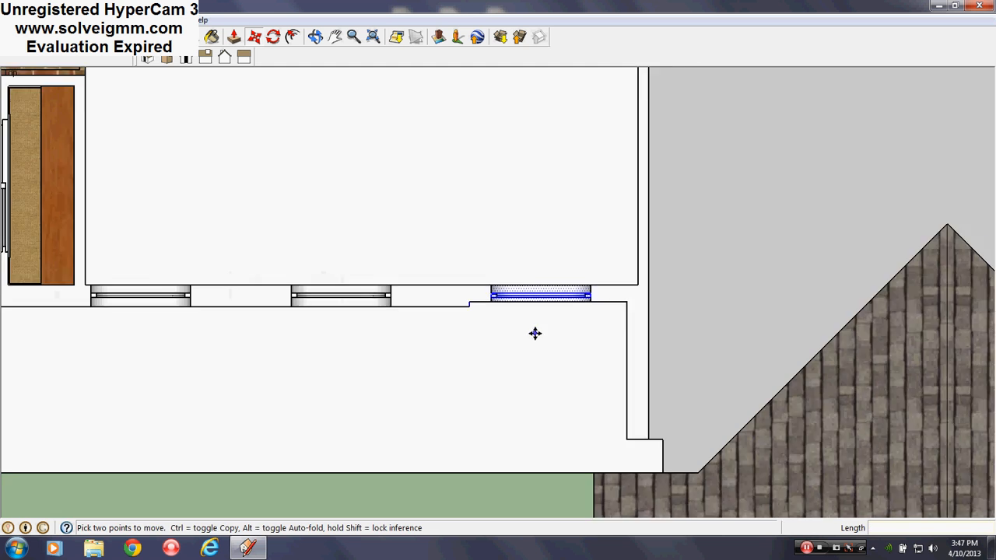
- Switch the camera back to perspective and view the house front with the windows, door and porch
middle_drag(535, 379, 523, 229)
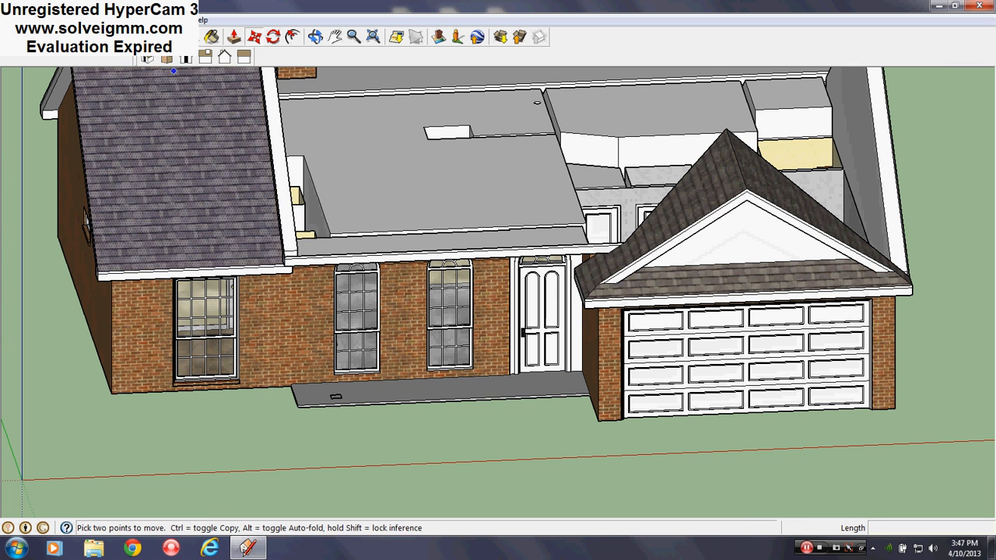
click(84, 20)
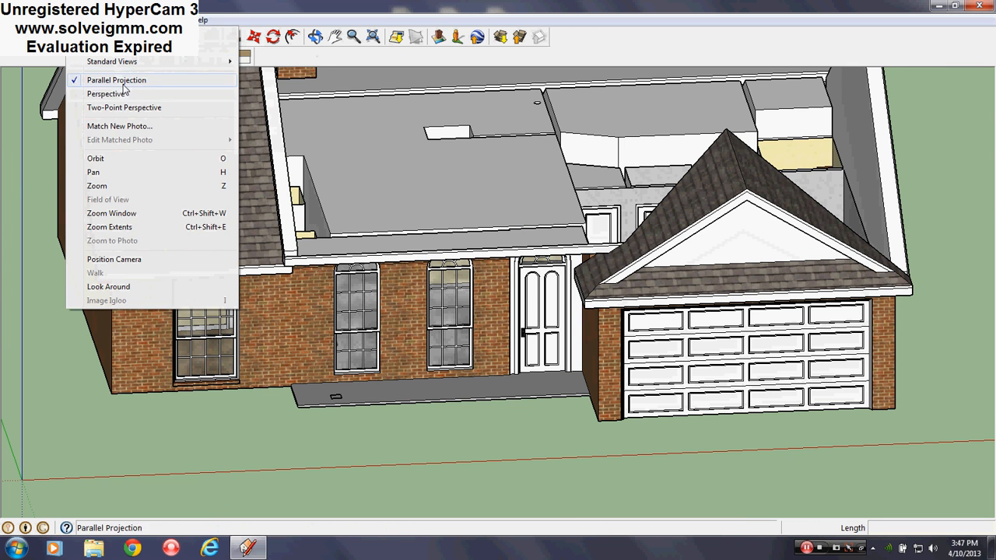
click(122, 82)
middle_drag(412, 428, 364, 373)
scroll(777, 342, down, 3)
scroll(285, 344, up, 3)
scroll(369, 404, up, 4)
scroll(364, 374, down, 4)
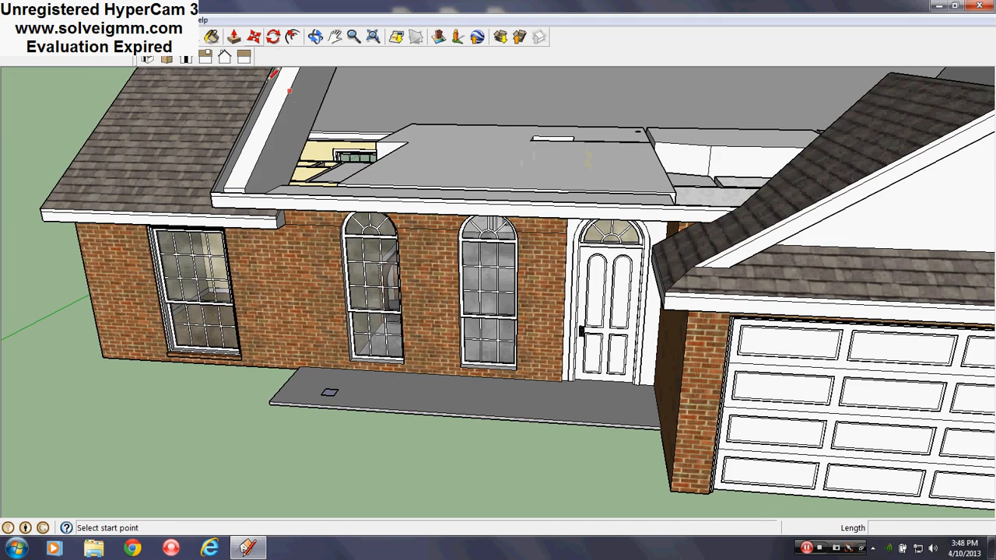
- Make the Roof layer the active layer
click(169, 20)
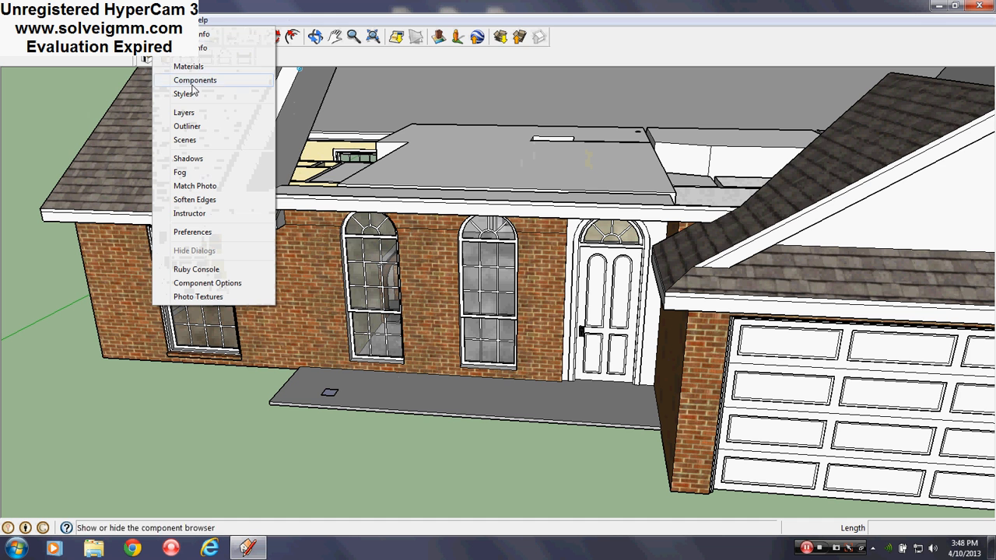
click(184, 113)
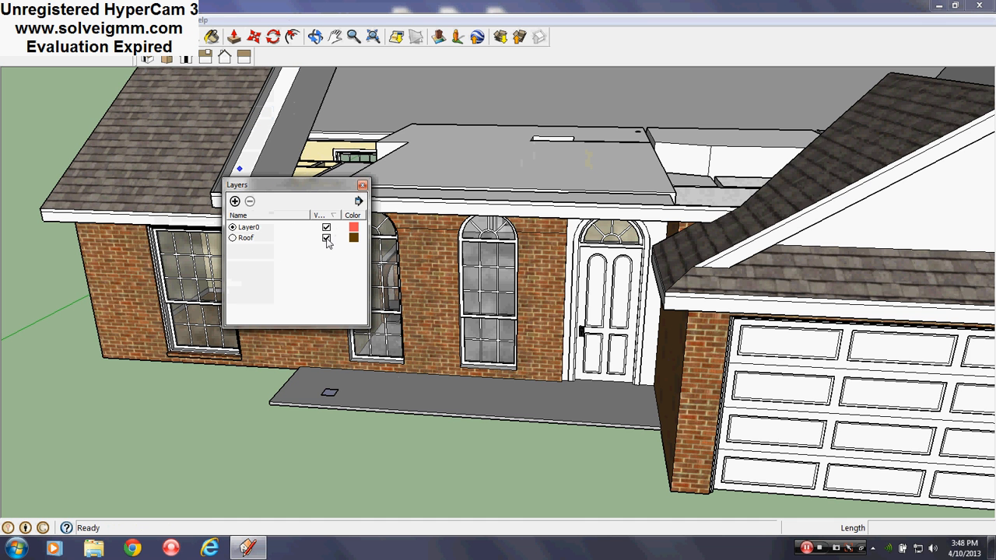
click(233, 237)
- Draw a short line at the main roof's lower eave corner to rebuild the front slope face, and erase the leftover line
middle_drag(428, 344, 552, 367)
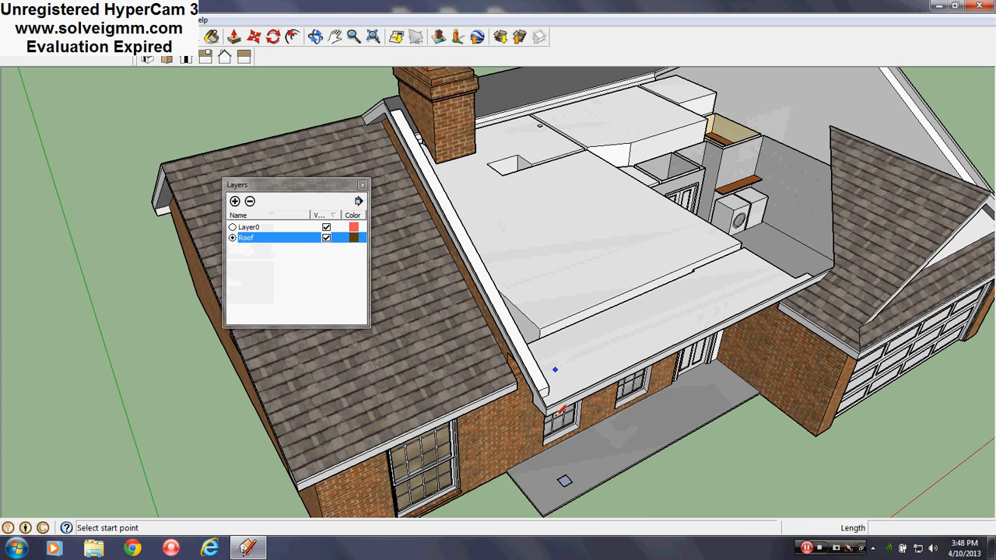
scroll(552, 389, up, 3)
click(518, 368)
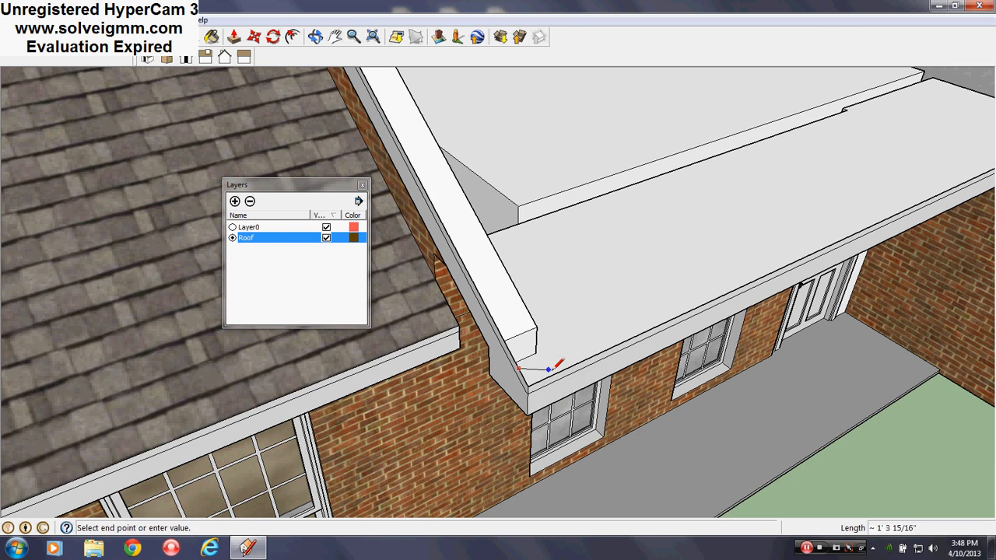
click(536, 371)
right_click(542, 373)
click(569, 396)
scroll(540, 451, down, 5)
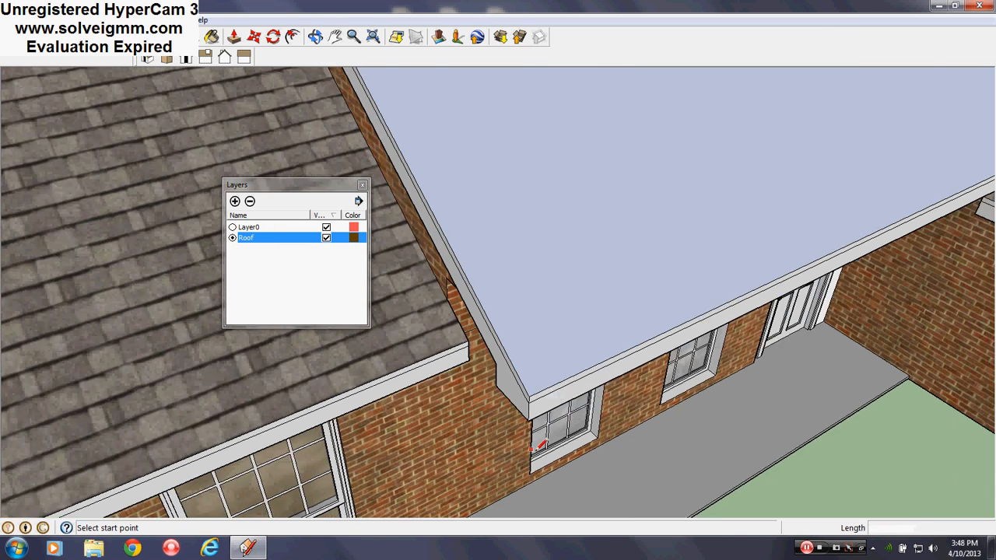
- Draw a line along the chimney's base and, from below, erase the piece of roof face inside the chimney
scroll(406, 133, up, 6)
click(462, 269)
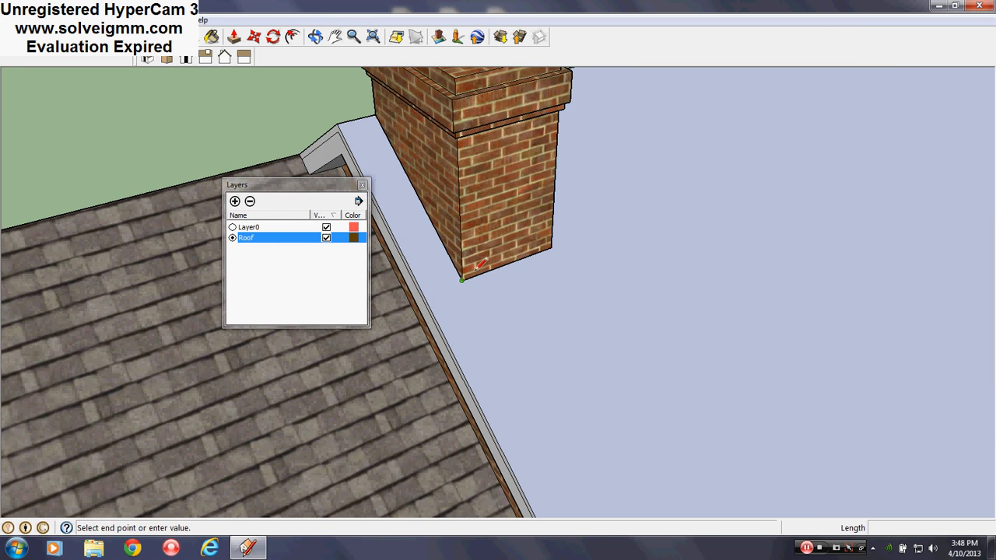
click(557, 232)
middle_drag(558, 232, 412, 190)
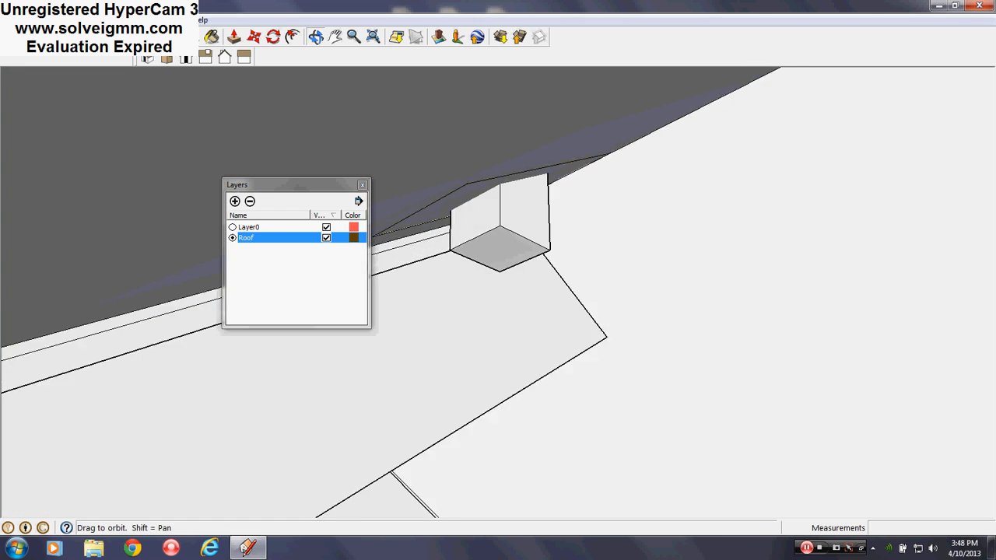
right_click(467, 196)
click(501, 220)
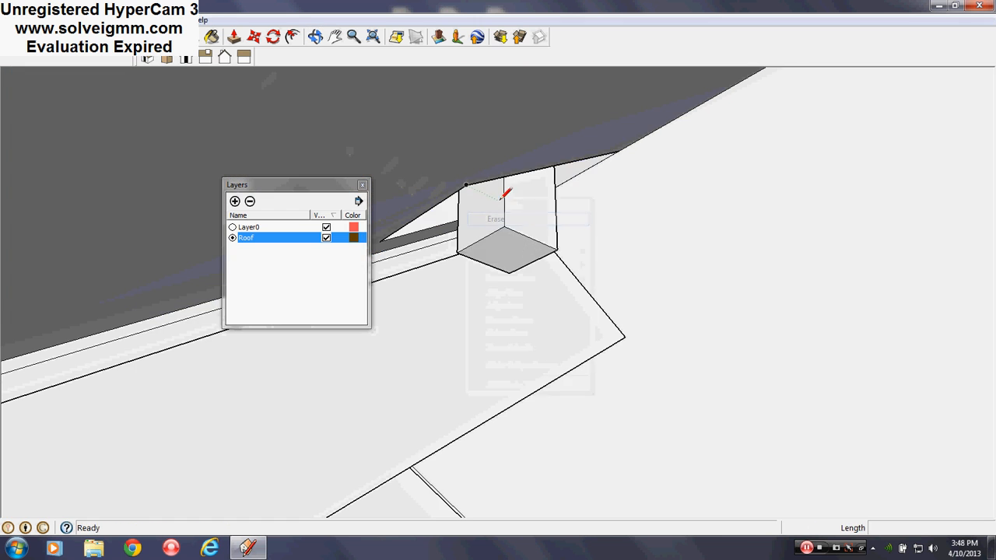
middle_drag(501, 201, 514, 249)
scroll(470, 248, down, 3)
scroll(432, 262, down, 7)
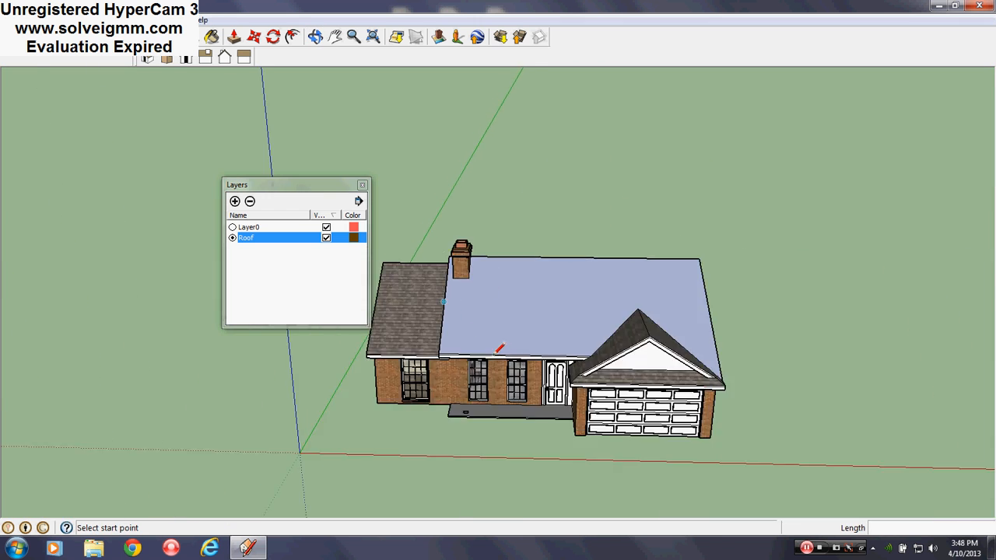
- Sample the asphalt shingle material from the side wing's roof and paint the rebuilt front slope with it
scroll(500, 350, up, 4)
middle_drag(564, 349, 740, 272)
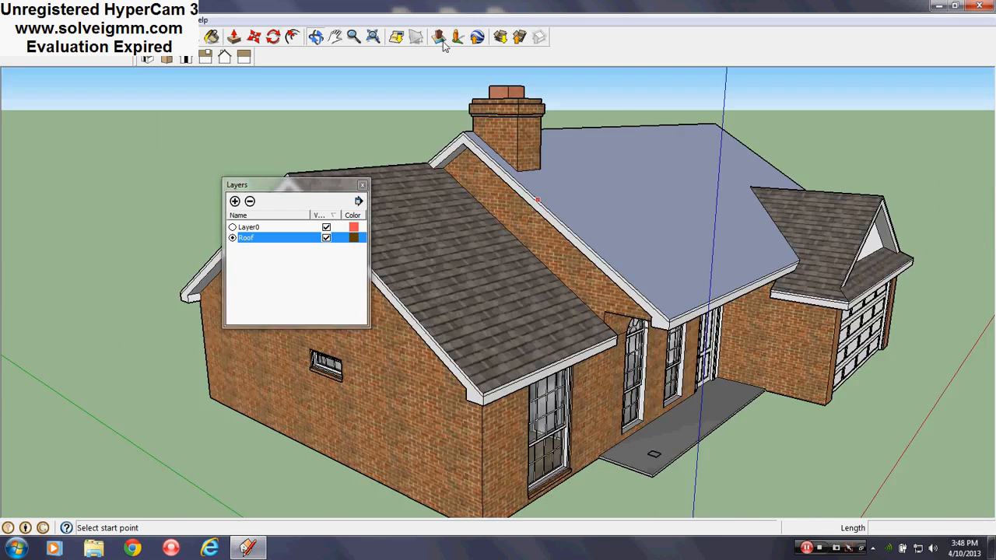
click(211, 37)
click(185, 180)
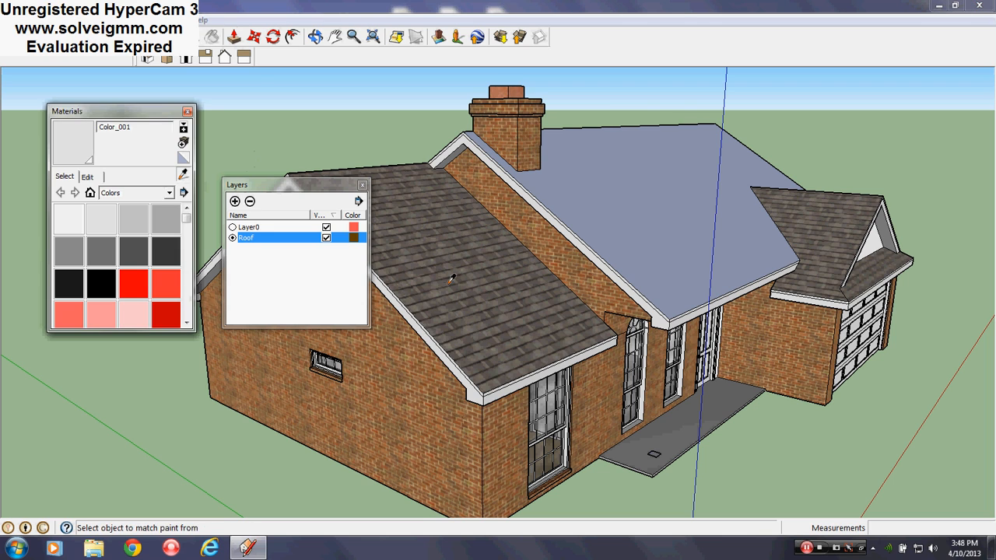
click(457, 276)
click(658, 260)
- Make Layer0 the active layer and close the layer list
scroll(667, 169, down, 4)
middle_drag(667, 169, 573, 278)
scroll(572, 278, up, 10)
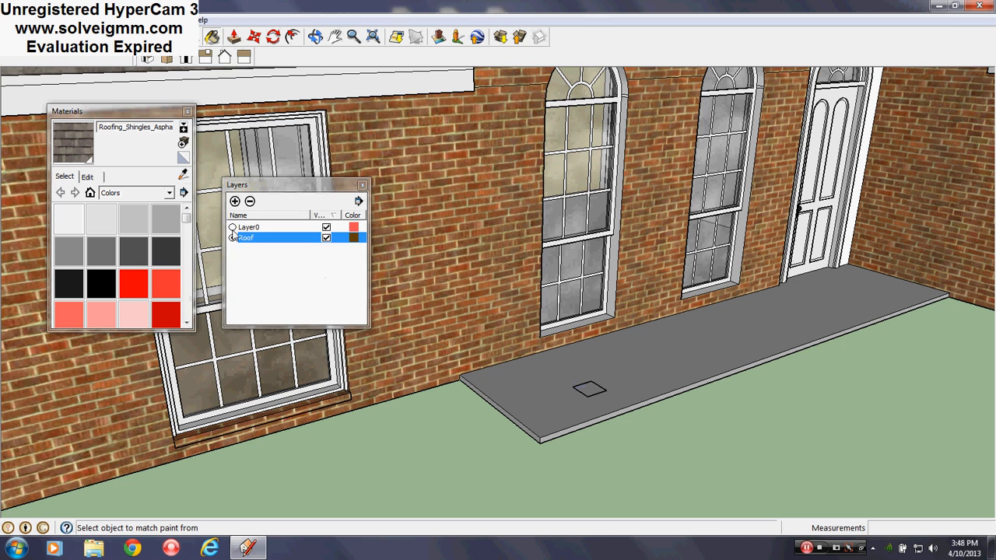
click(232, 226)
click(362, 185)
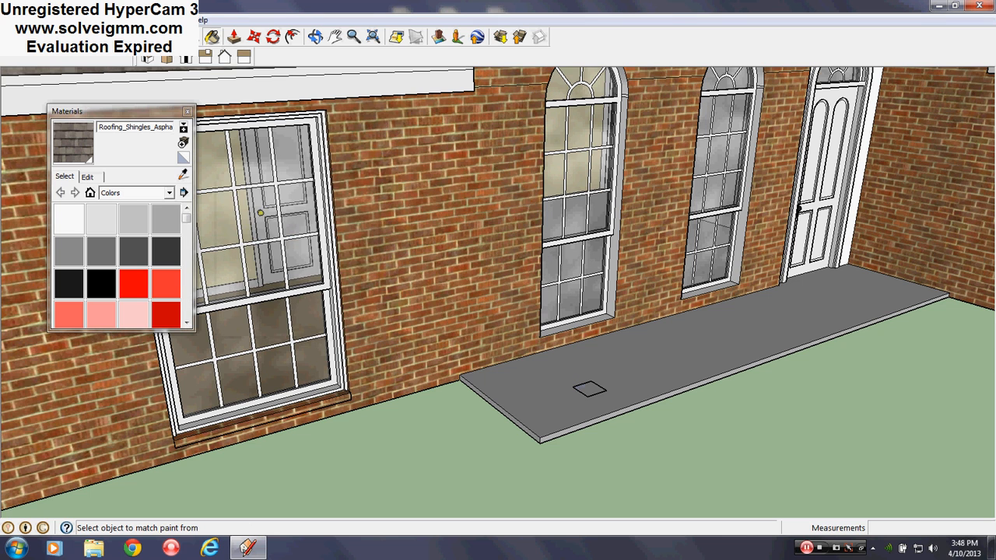
- Open the square component on the porch for editing, paint its face with Color_001, and leave the component
key(l)
scroll(576, 385, down, 3)
scroll(575, 385, up, 5)
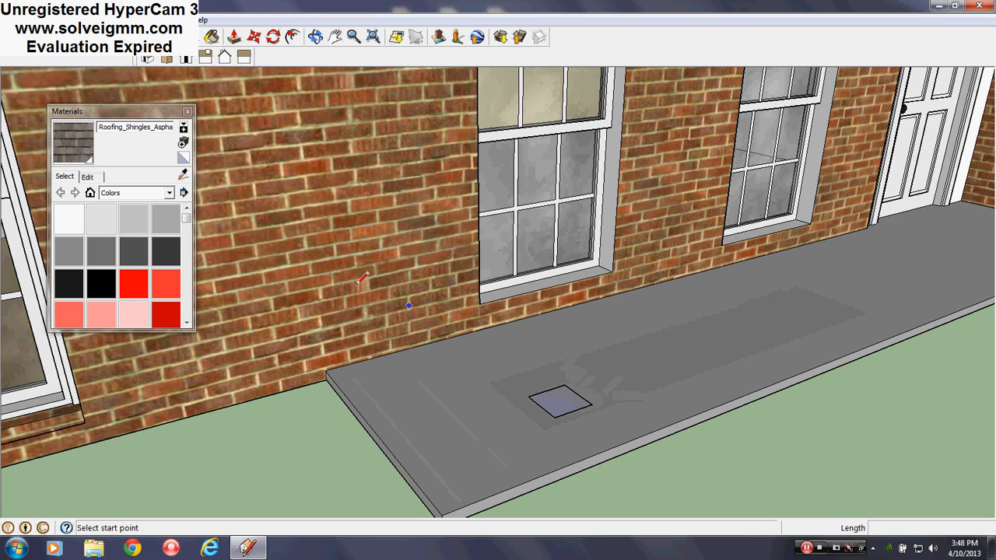
right_click(555, 384)
click(606, 168)
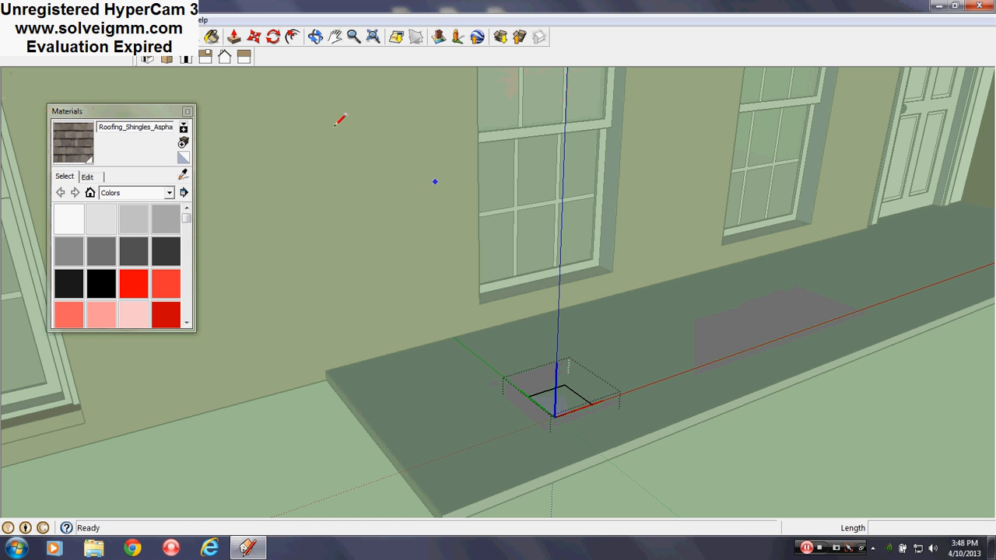
click(111, 221)
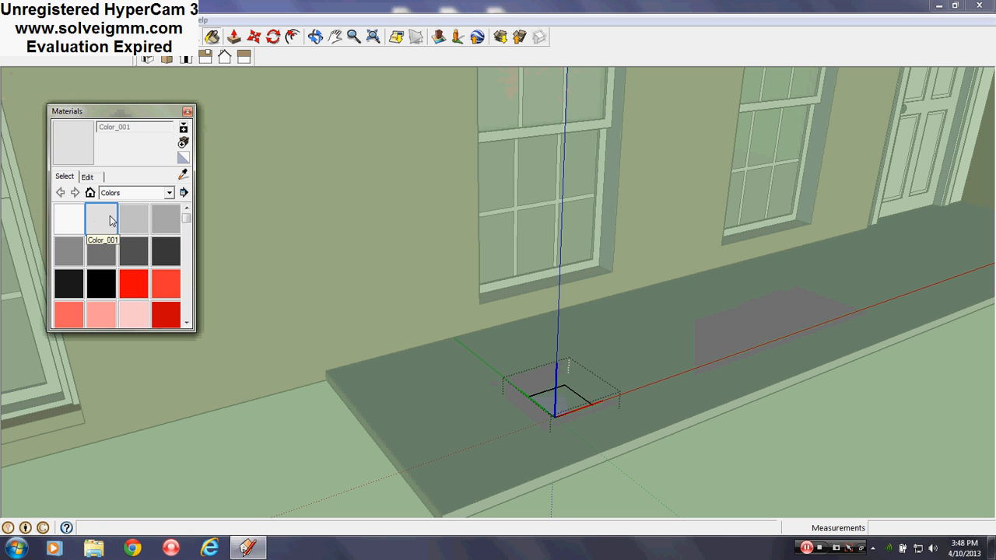
click(569, 392)
click(178, 112)
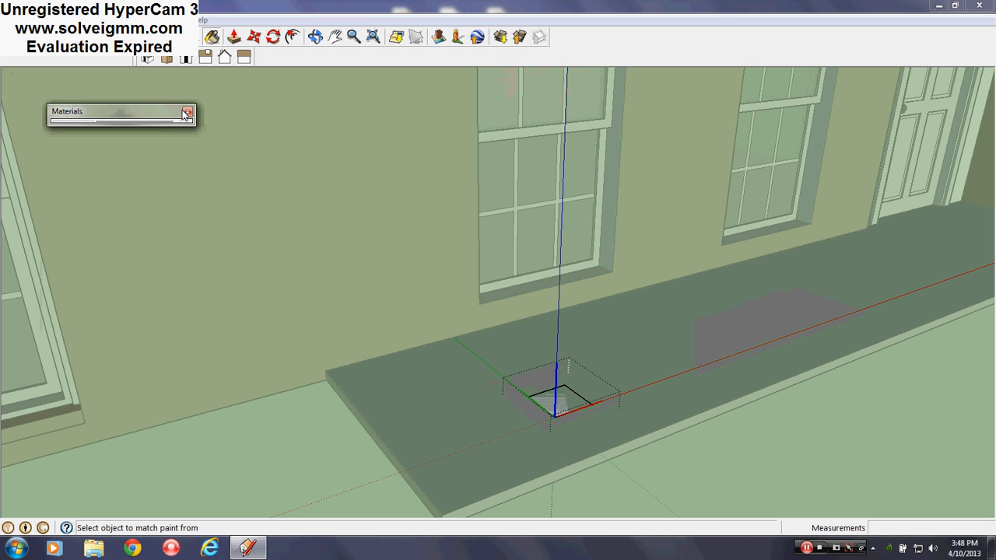
click(187, 111)
right_click(246, 447)
click(296, 456)
- Draw guide lines between the two windows, down the wall and across the slab, and move the square to the front end of the slab line
middle_drag(397, 404, 142, 117)
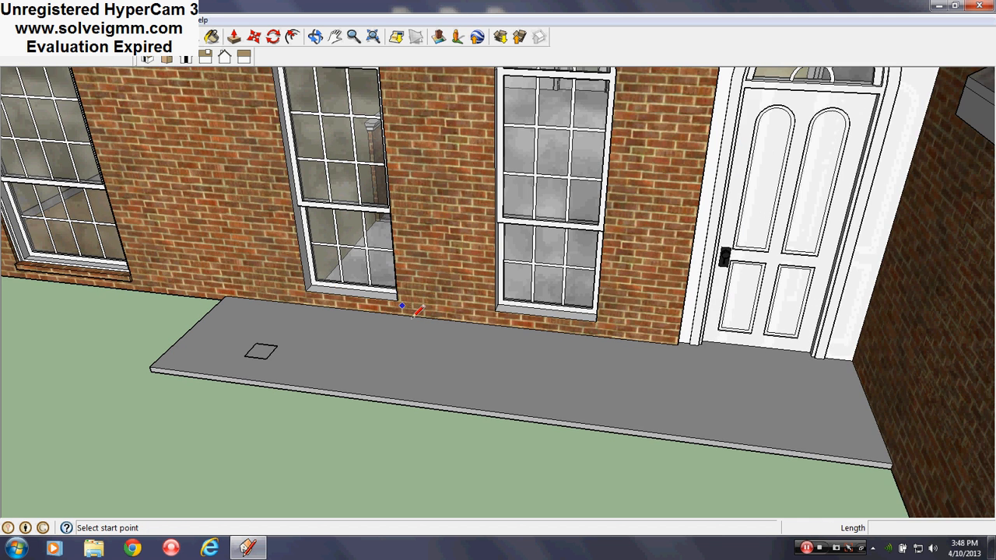
scroll(393, 293, up, 2)
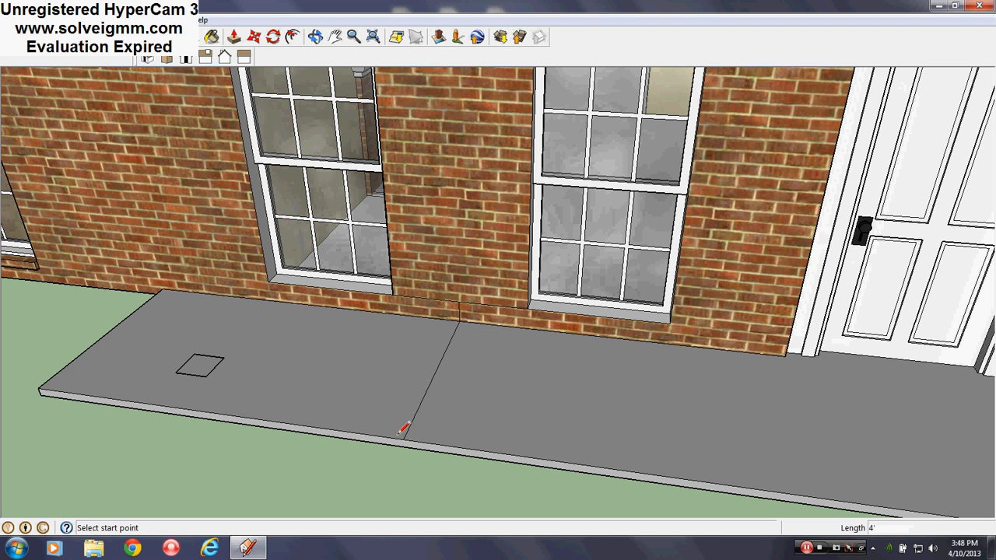
click(254, 37)
click(192, 378)
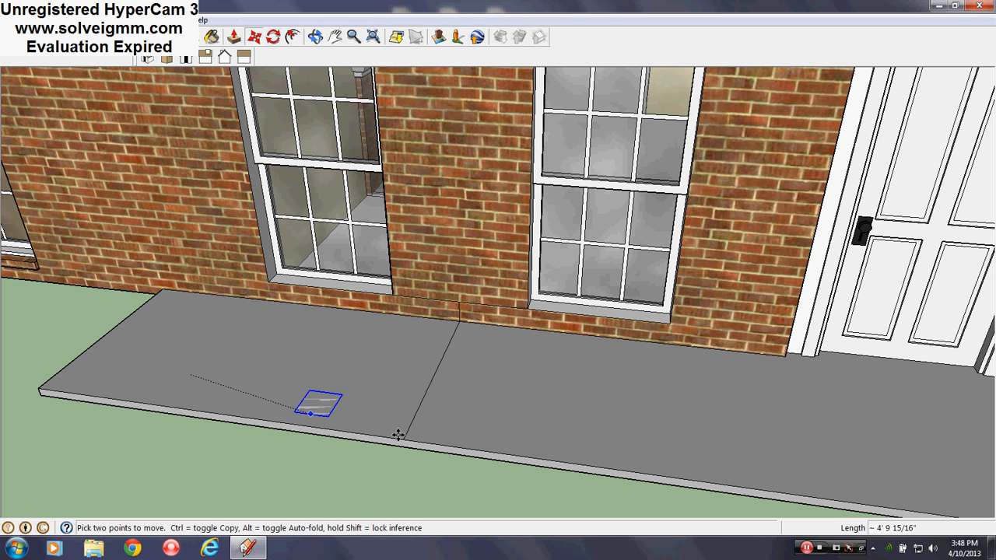
click(404, 440)
- Copy the half-length guide segment between the windows to the outer side of the window farther from the door
middle_drag(466, 327, 498, 348)
scroll(411, 371, up, 4)
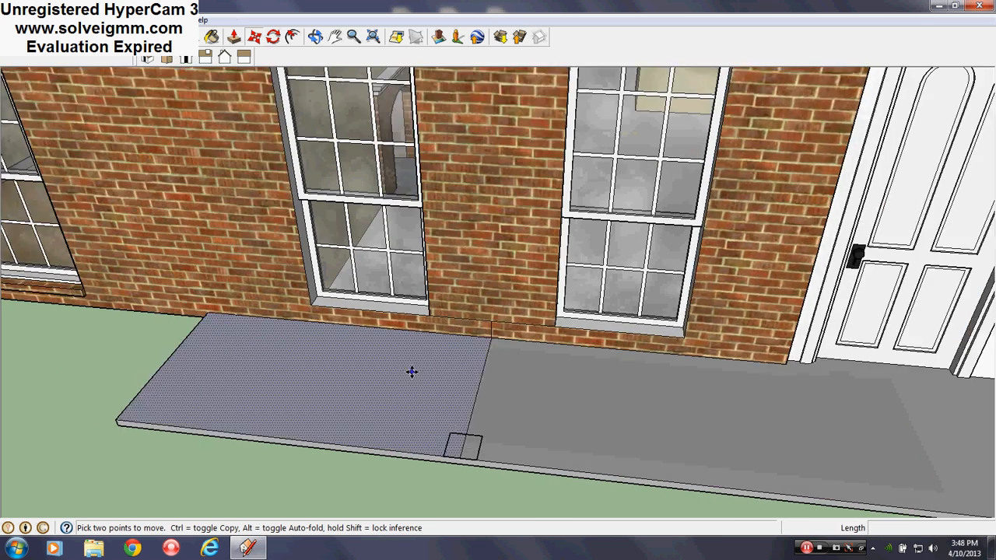
right_click(494, 302)
key(Escape)
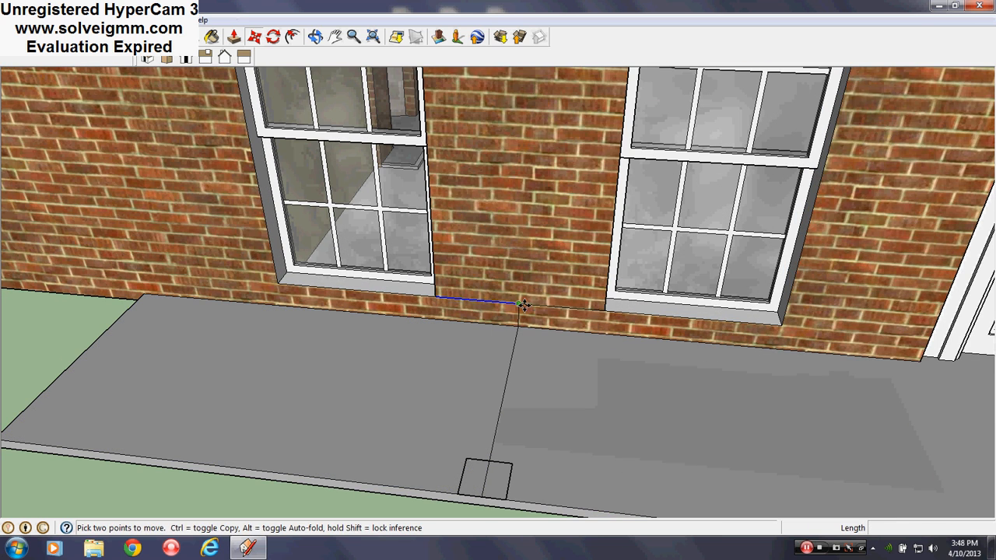
click(520, 305)
key(ctrl)
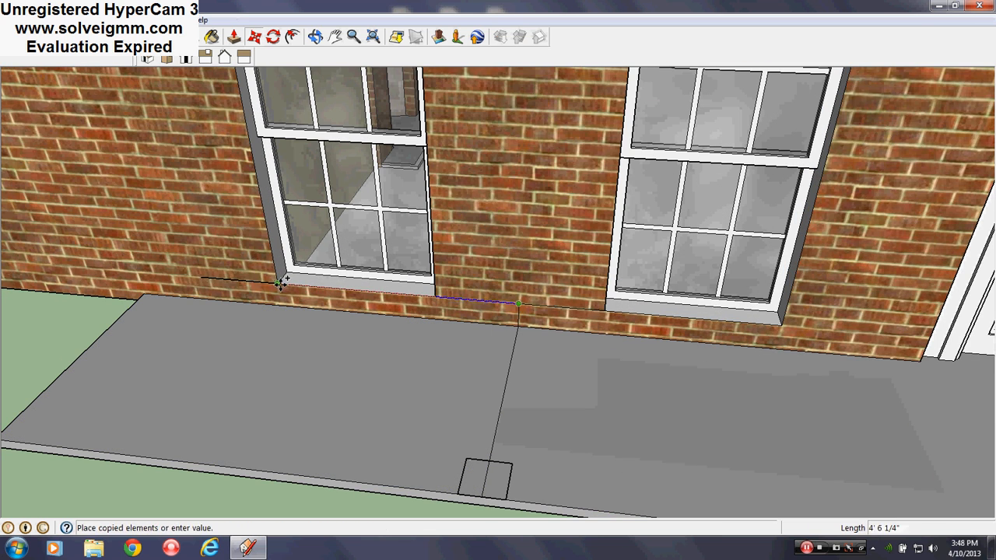
click(280, 285)
- Draw a line from the copied segment's outer end down the wall and across the slab to its front edge
scroll(379, 285, down, 3)
key(space)
click(98, 328)
key(m)
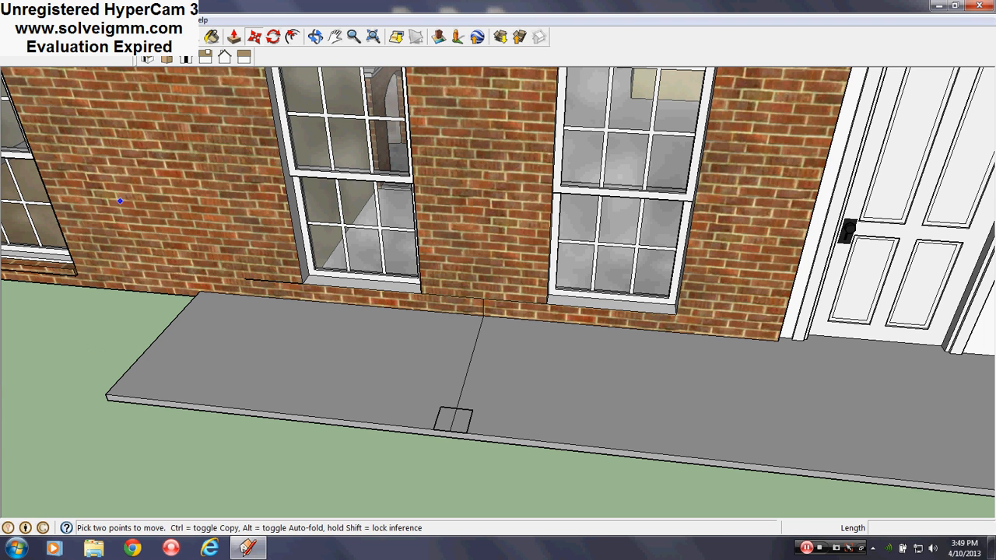
key(l)
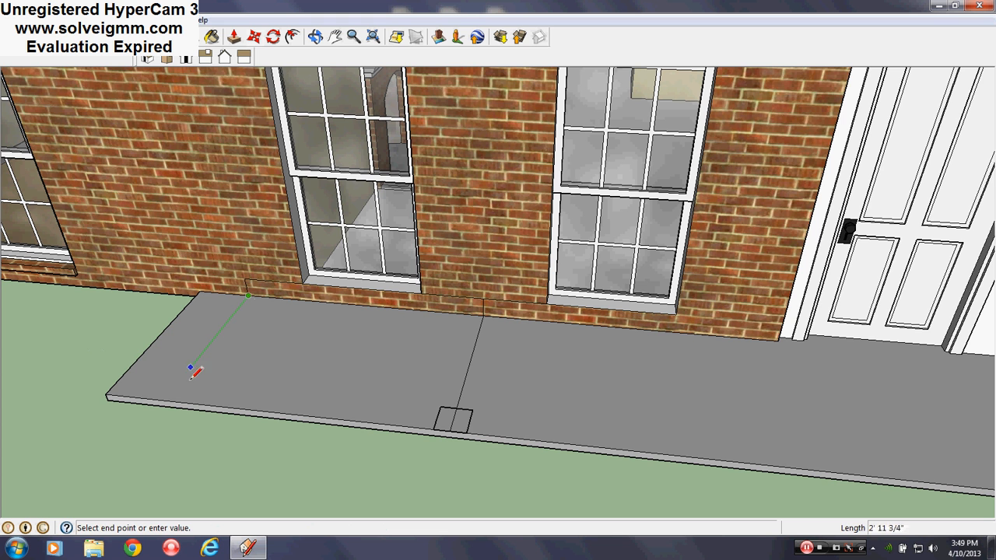
scroll(324, 355, down, 3)
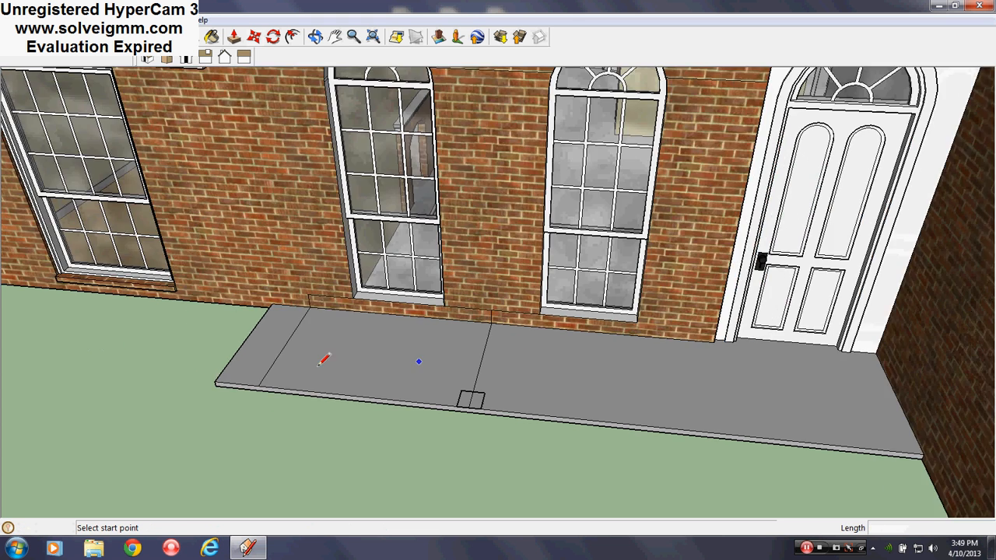
- Copy the square component from the middle guide line to the front end of the outer guide line
scroll(361, 358, up, 4)
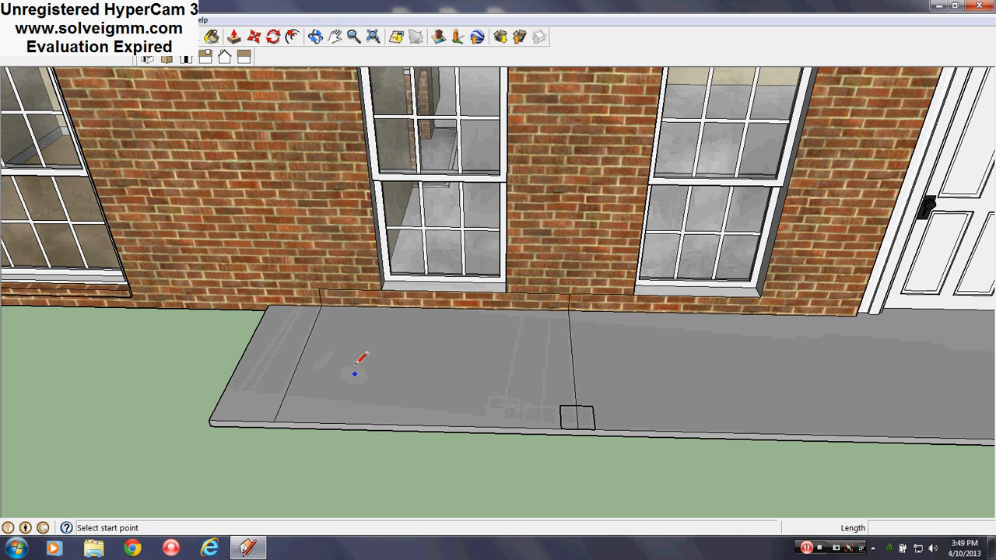
right_click(590, 416)
click(579, 405)
click(255, 38)
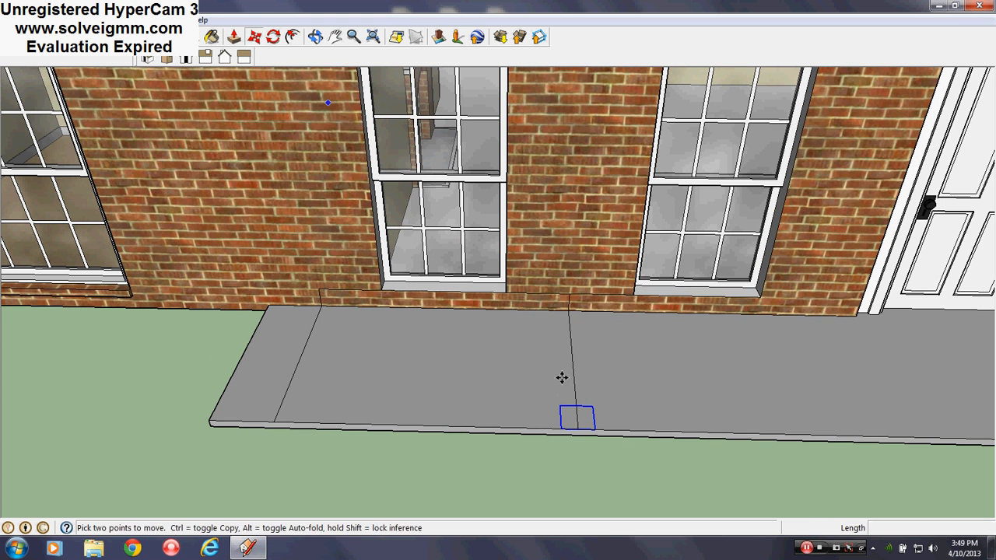
key(q)
scroll(580, 430, up, 5)
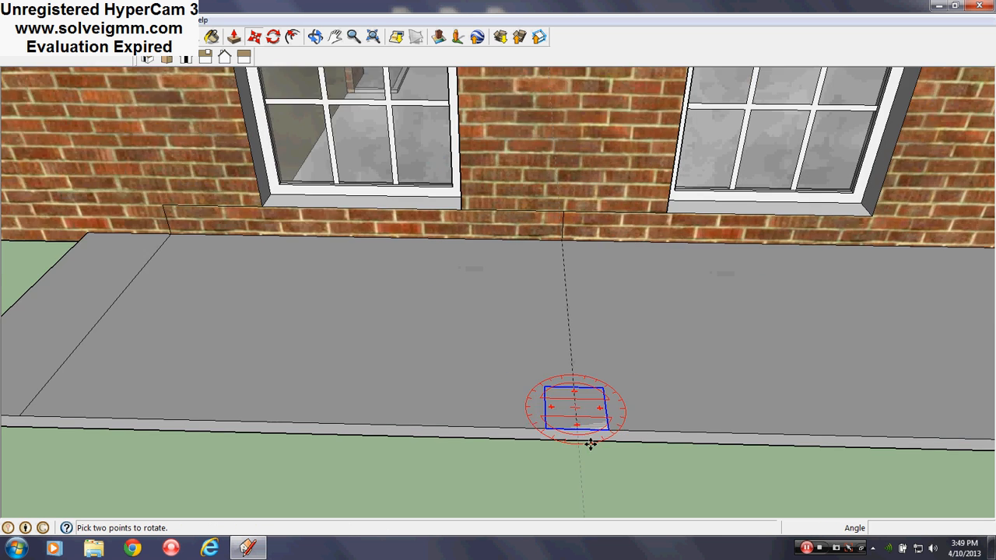
key(m)
click(548, 410)
key(ctrl)
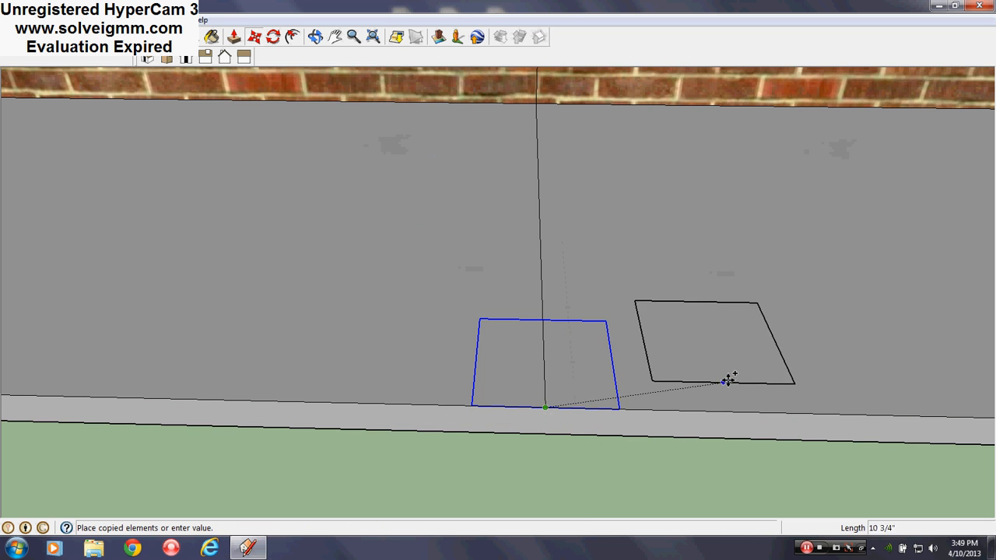
scroll(727, 378, down, 5)
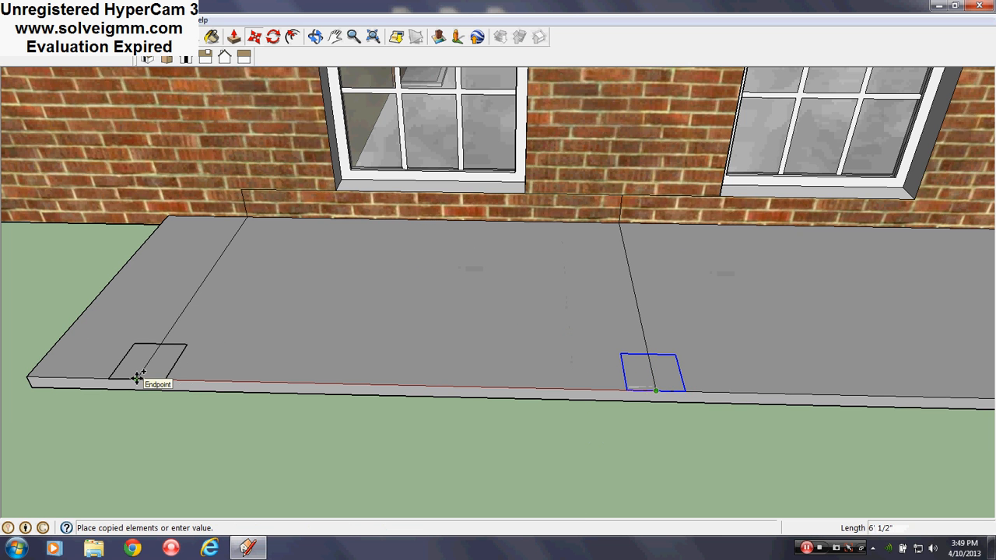
click(137, 377)
- Copy the middle square 6'.5 along the slab's front edge toward the door
scroll(151, 313, down, 5)
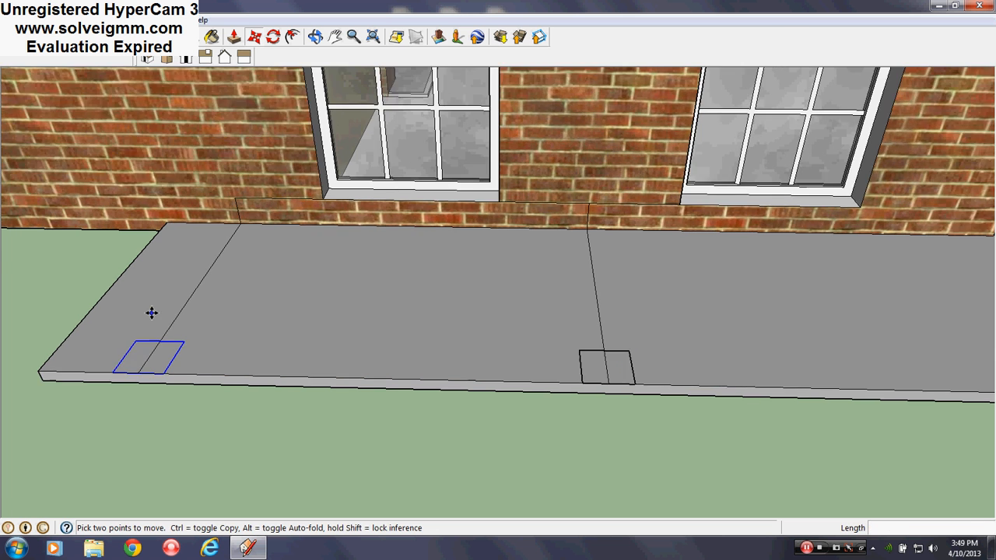
scroll(510, 318, up, 2)
right_click(426, 350)
click(428, 353)
key(m)
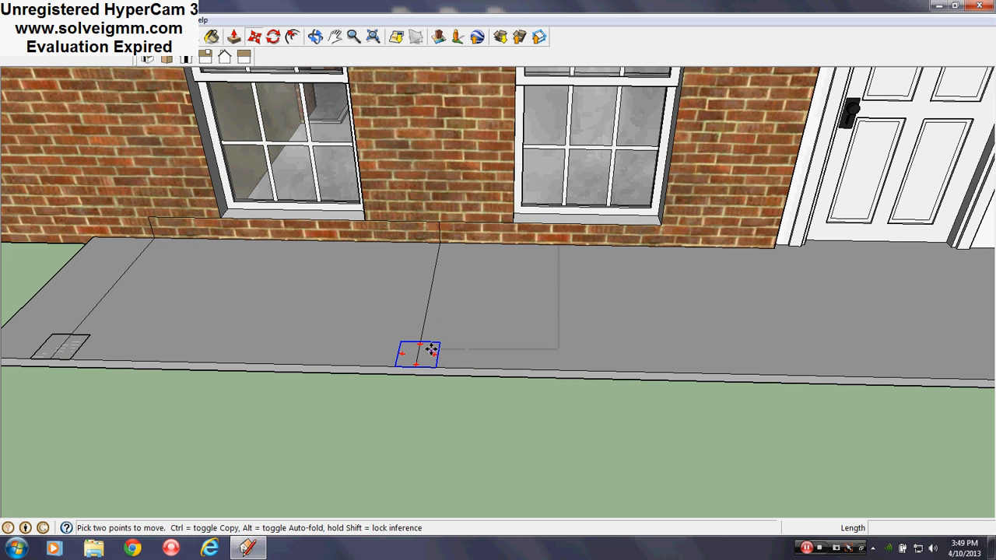
key(ctrl)
click(430, 343)
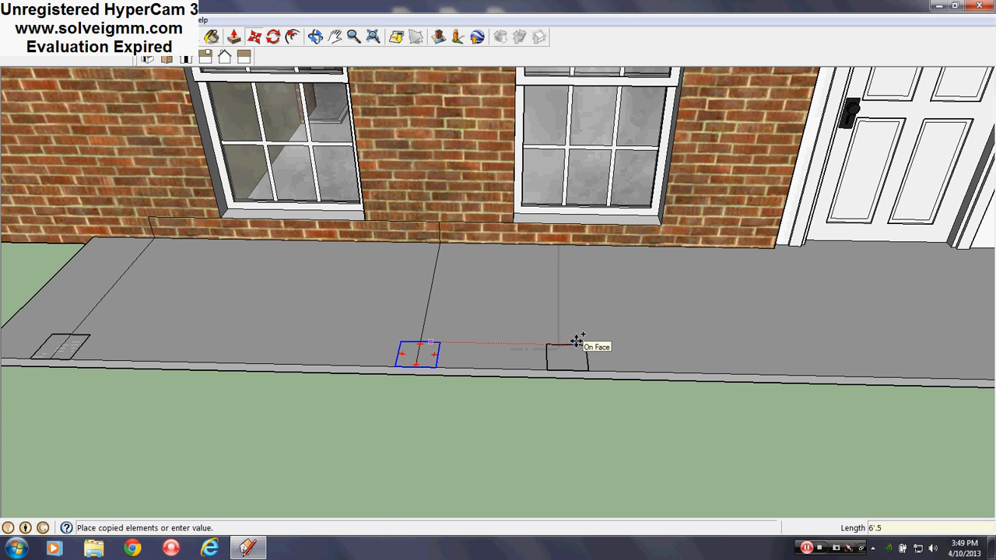
key(Return)
- Erase the guide lines from the brick wall and the slab, leaving the three squares
scroll(554, 345, up, 1)
scroll(553, 350, down, 8)
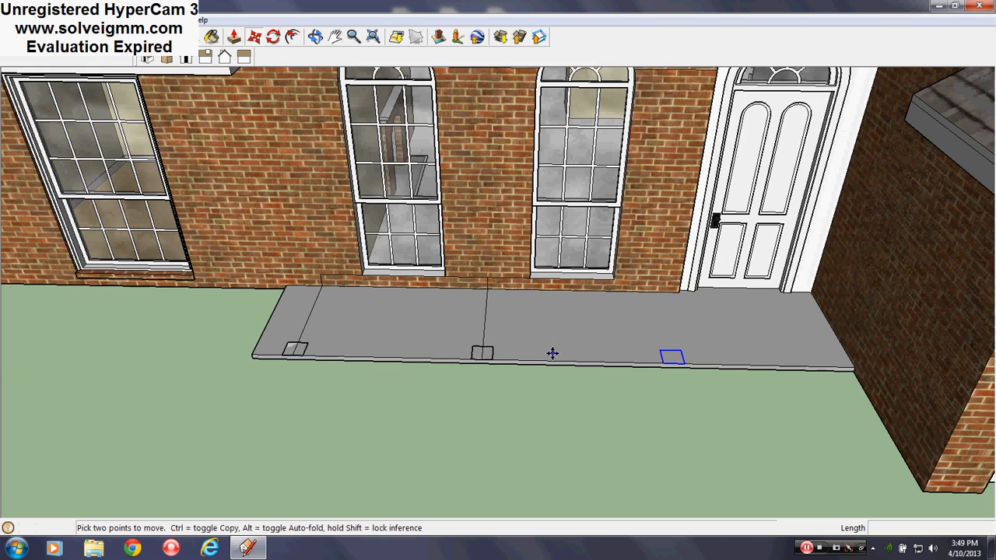
key(e)
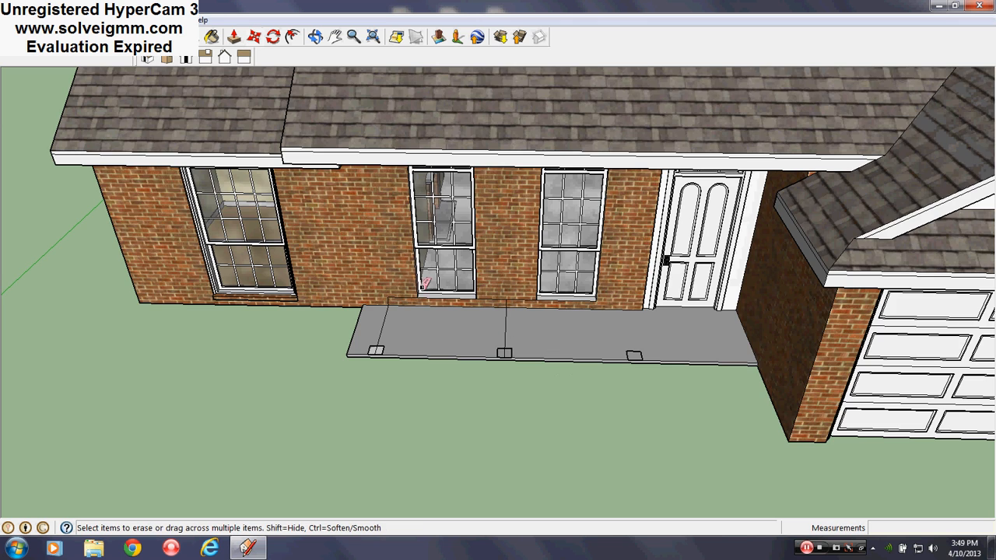
scroll(542, 329, up, 2)
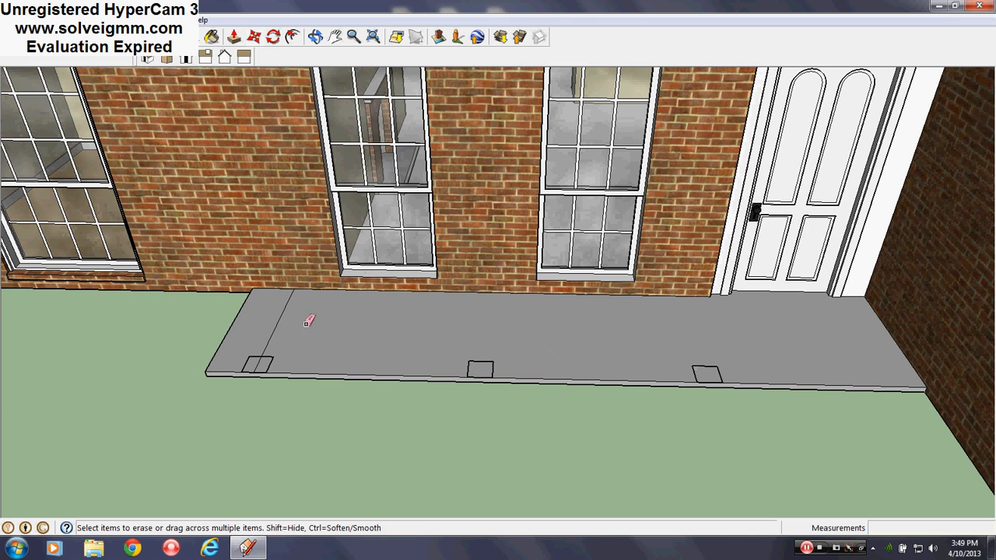
mouse_move(307, 323)
middle_down()
mouse_move(451, 344)
mouse_move(420, 358)
mouse_move(422, 337)
mouse_move(400, 336)
middle_up()
click(416, 356)
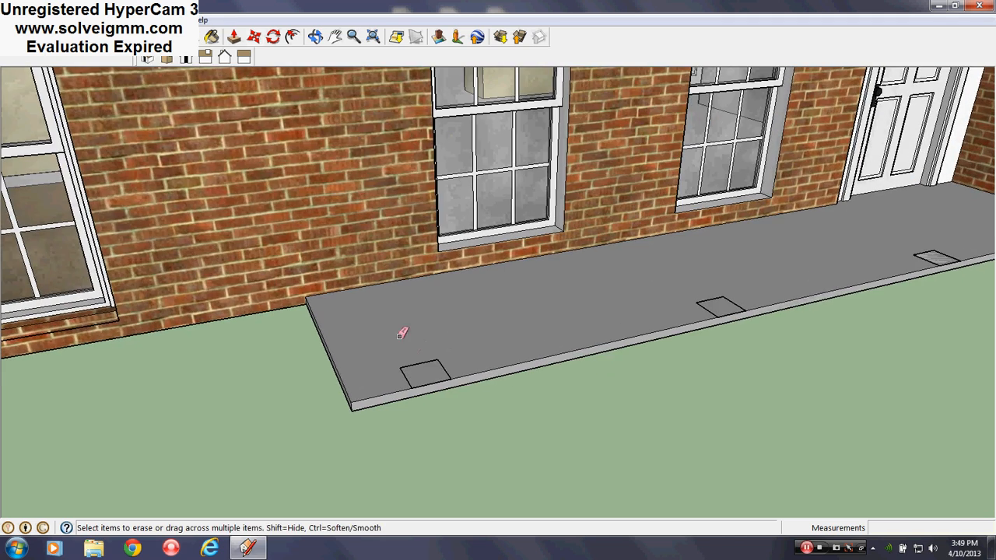
- Push the slab's end in to the corner square, extend it 2" beyond, and pull the slab's front face slightly outward
click(233, 36)
mouse_move(351, 373)
middle_down()
mouse_move(444, 342)
mouse_move(456, 400)
middle_up()
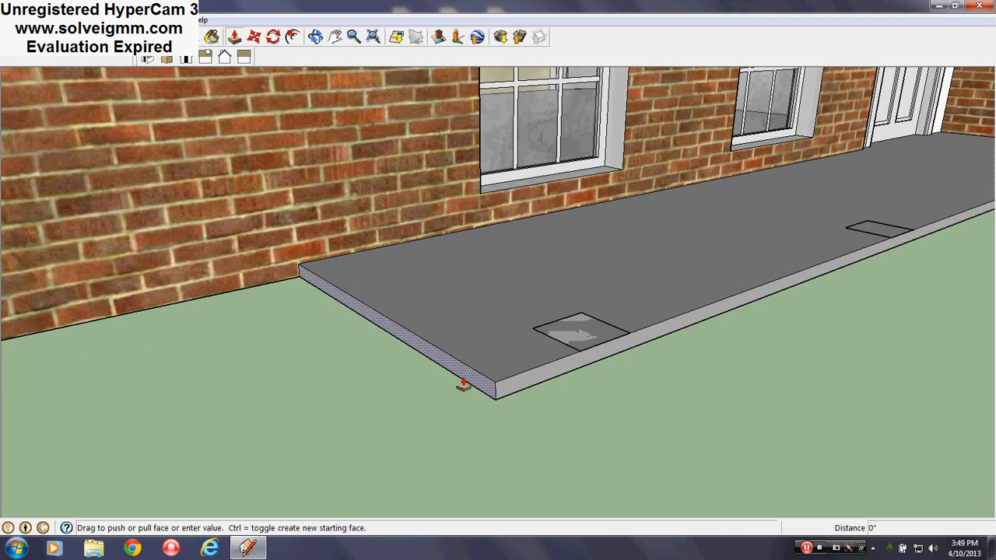
drag(463, 383, 510, 375)
click(578, 356)
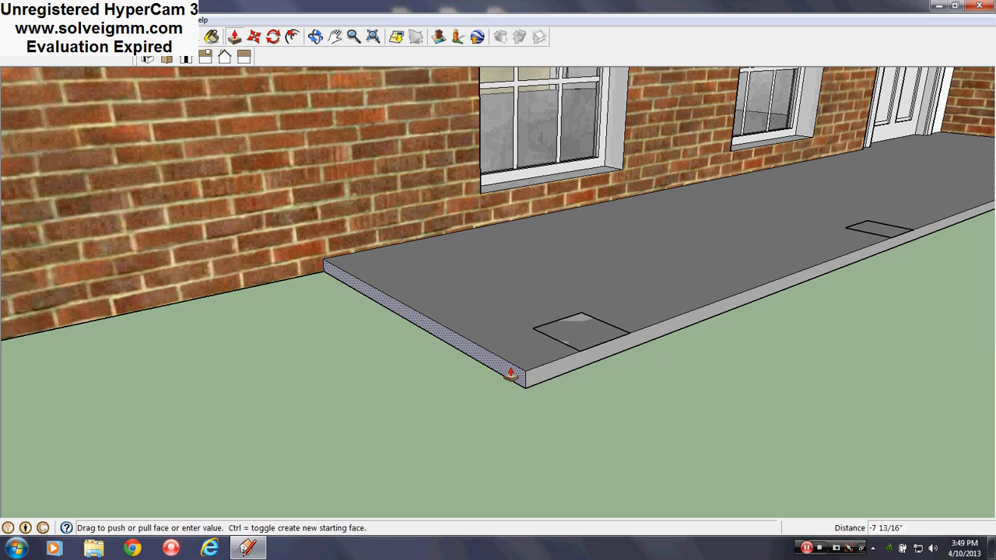
key(Return)
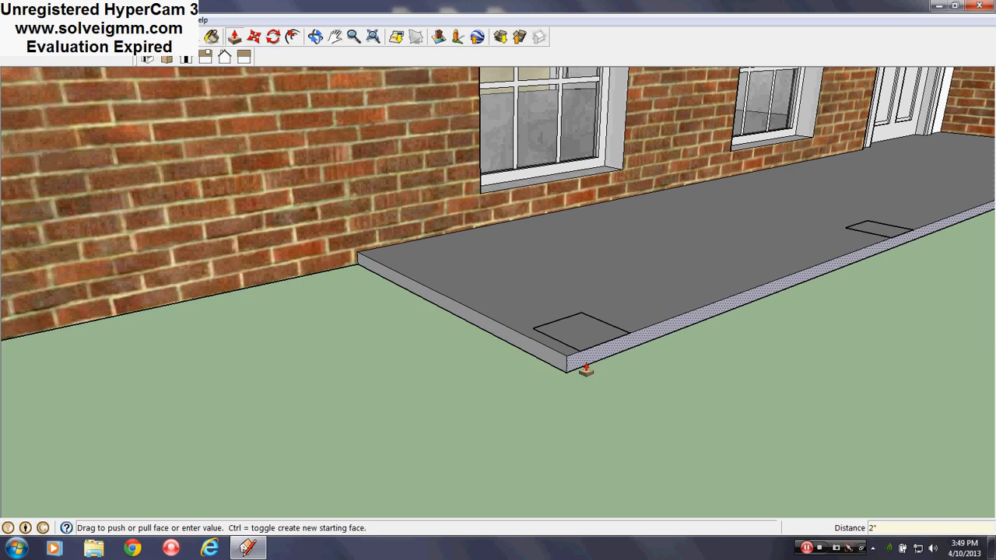
mouse_move(583, 363)
middle_down()
mouse_move(360, 361)
mouse_move(348, 377)
mouse_move(604, 358)
mouse_move(600, 367)
middle_up()
scroll(348, 377, down, 5)
- Open the corner square component for editing and extrude its face 10' up to the porch ceiling
click(67, 38)
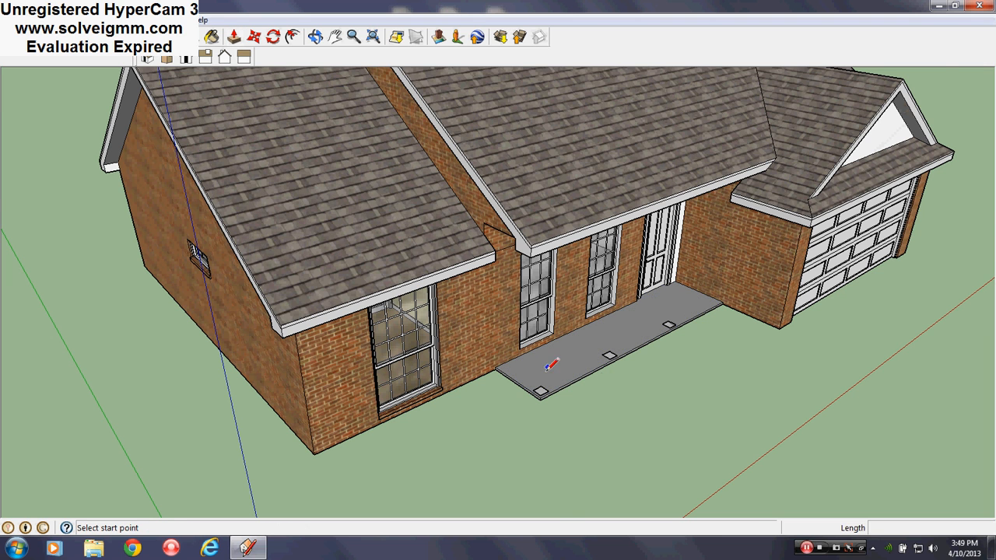
scroll(548, 365, up, 8)
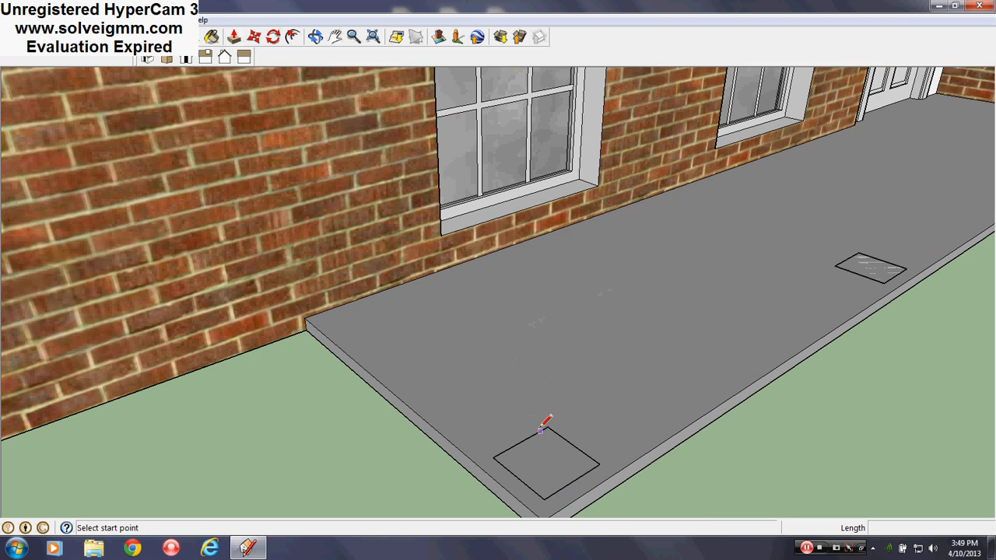
right_click(543, 428)
click(593, 216)
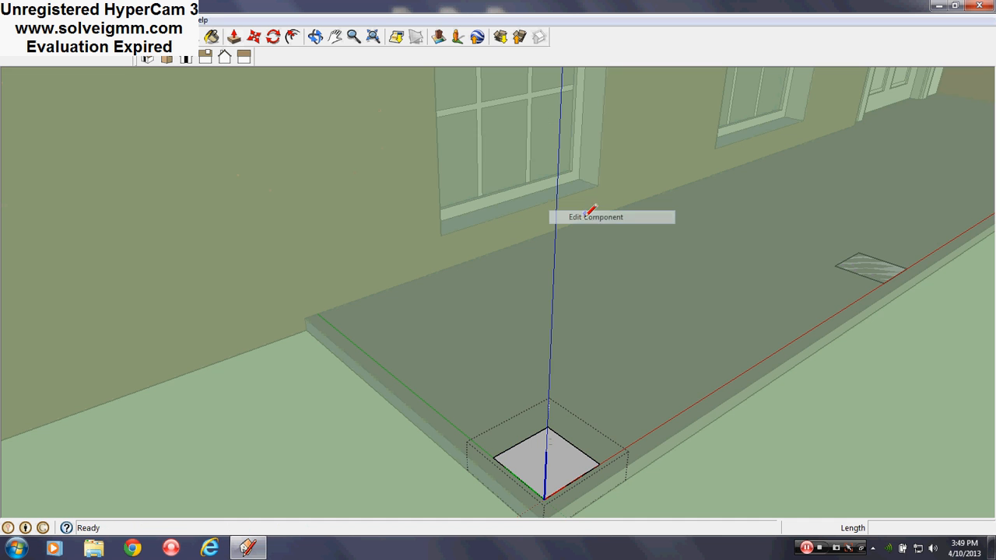
click(234, 39)
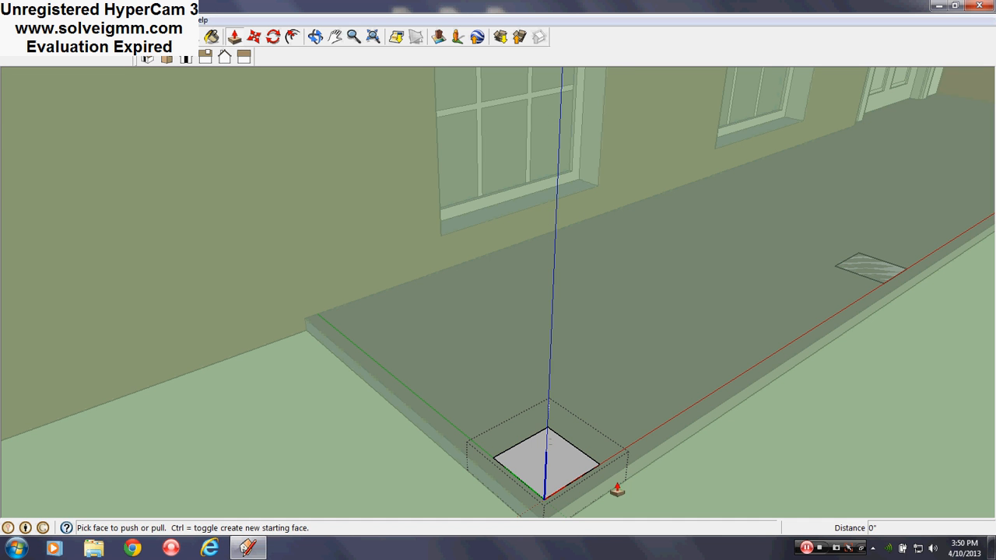
click(545, 464)
scroll(499, 463, down, 4)
scroll(499, 471, down, 4)
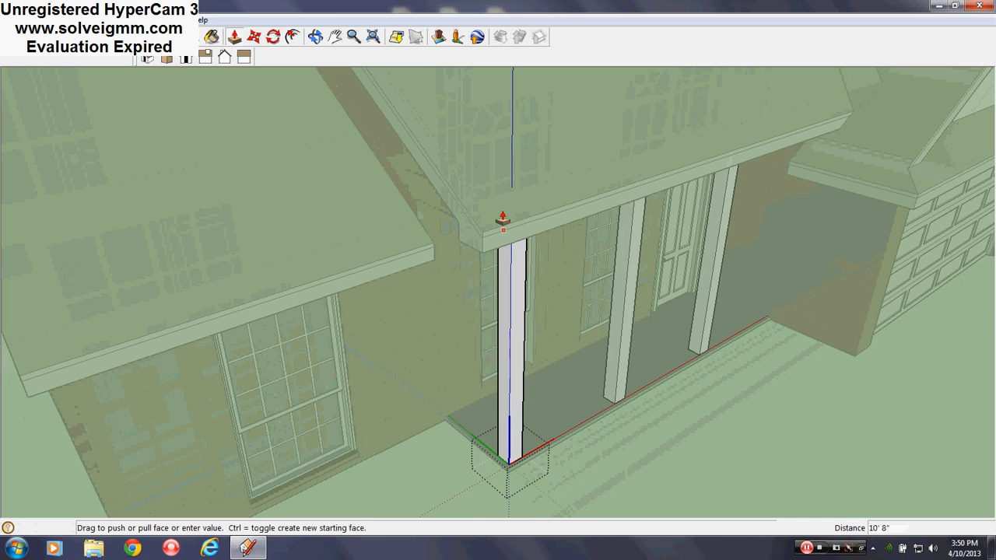
middle_drag(504, 223, 518, 62)
scroll(436, 397, down, 3)
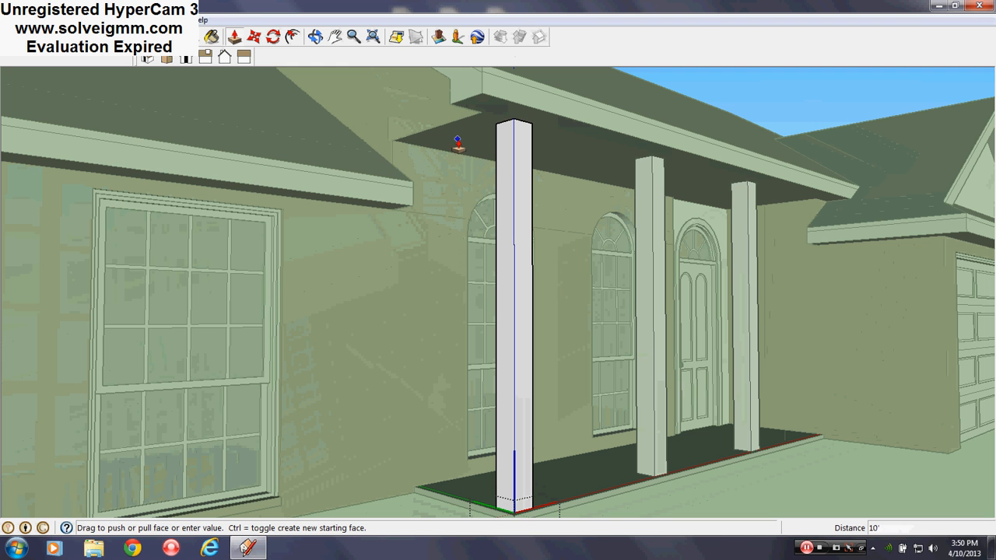
click(467, 145)
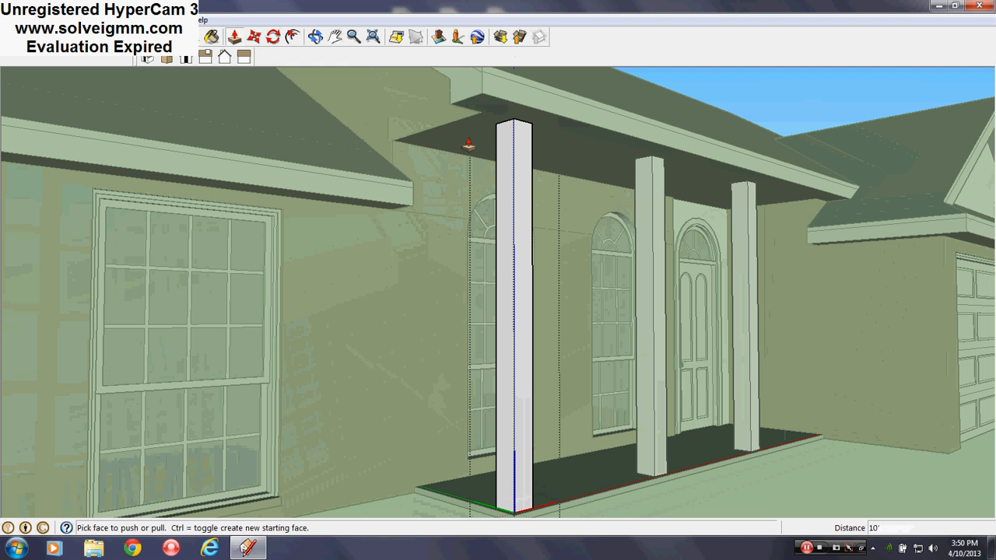
- Copy the column's top edges 6" down its sides within the open component
click(254, 36)
scroll(633, 106, up, 3)
scroll(280, 124, up, 3)
scroll(397, 119, up, 2)
scroll(335, 118, up, 3)
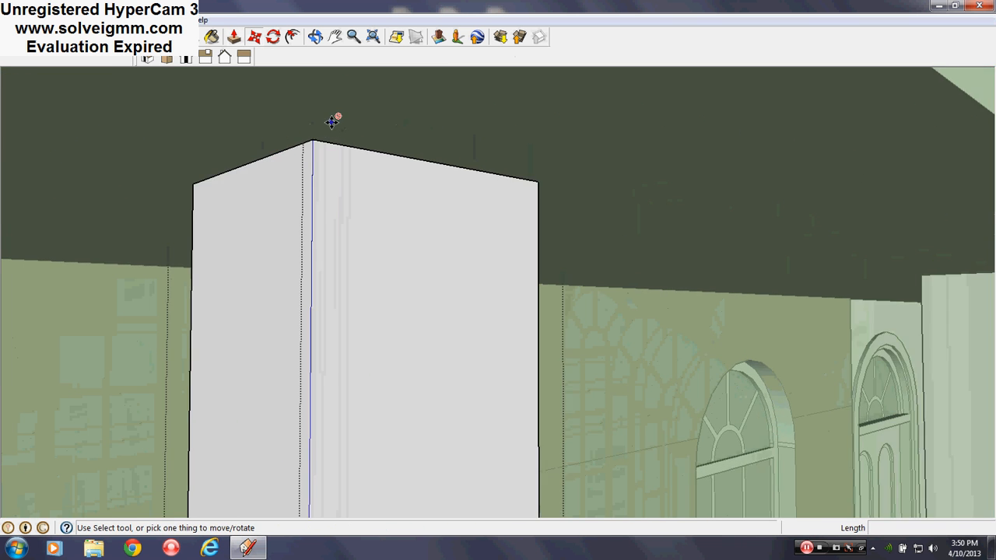
middle_drag(335, 120, 482, 246)
right_click(443, 197)
click(546, 163)
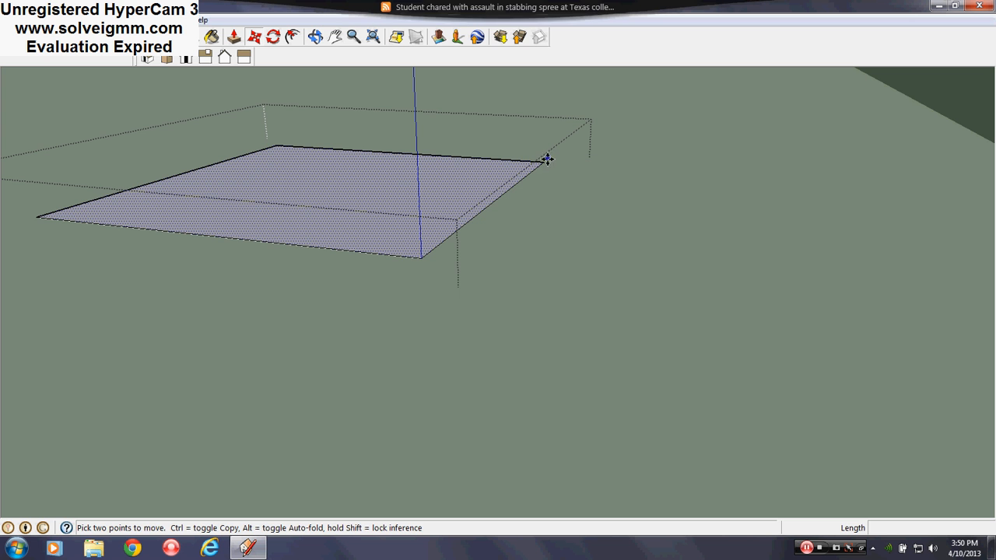
middle_drag(538, 145, 529, 138)
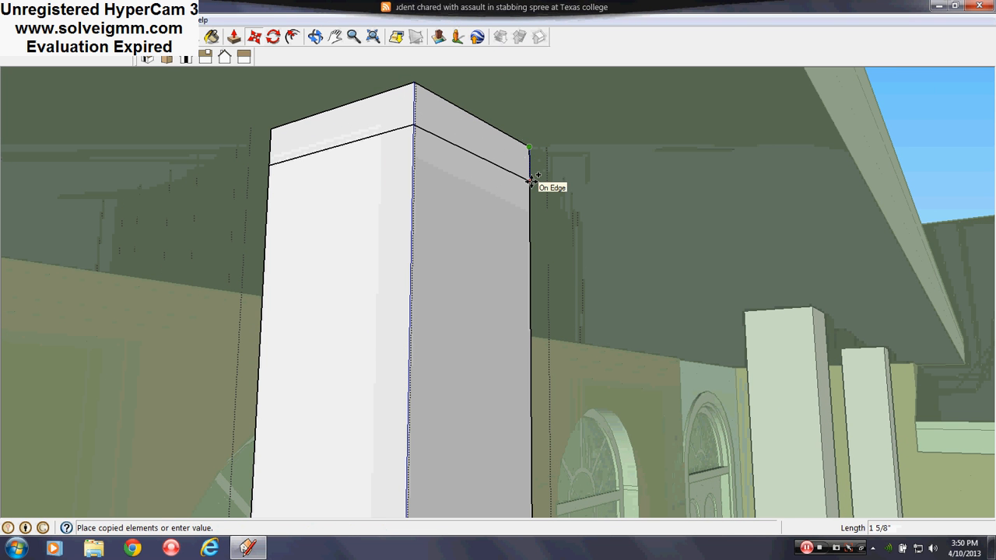
text(6)
key(Return)
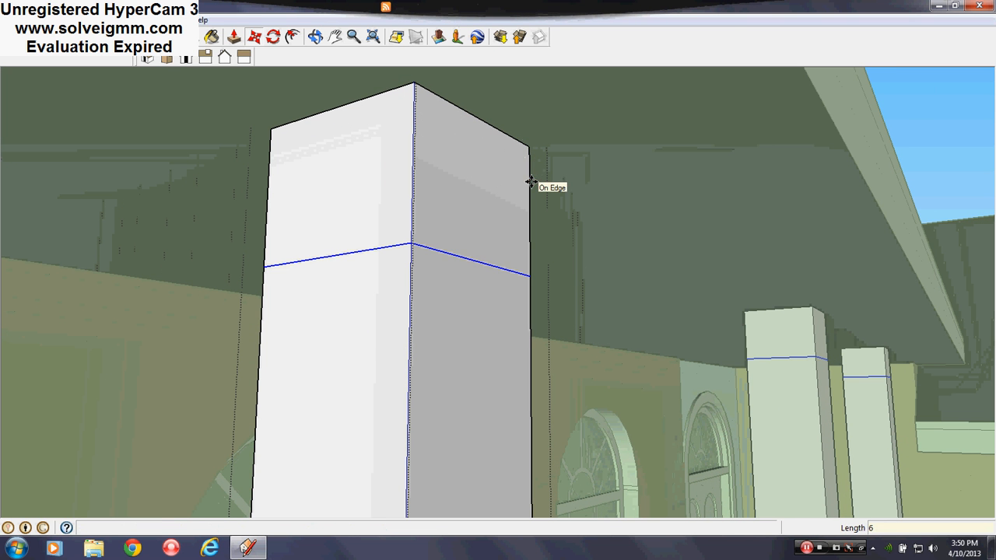
- Copy the lines near the column's top a short distance further down its sides
click(530, 275)
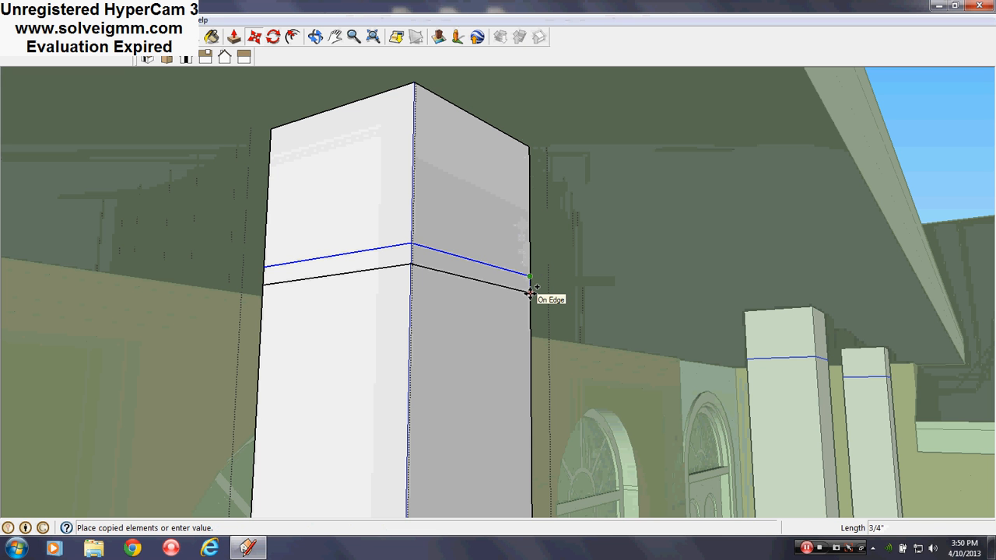
click(530, 293)
middle_drag(531, 282, 568, 138)
scroll(564, 134, down, 10)
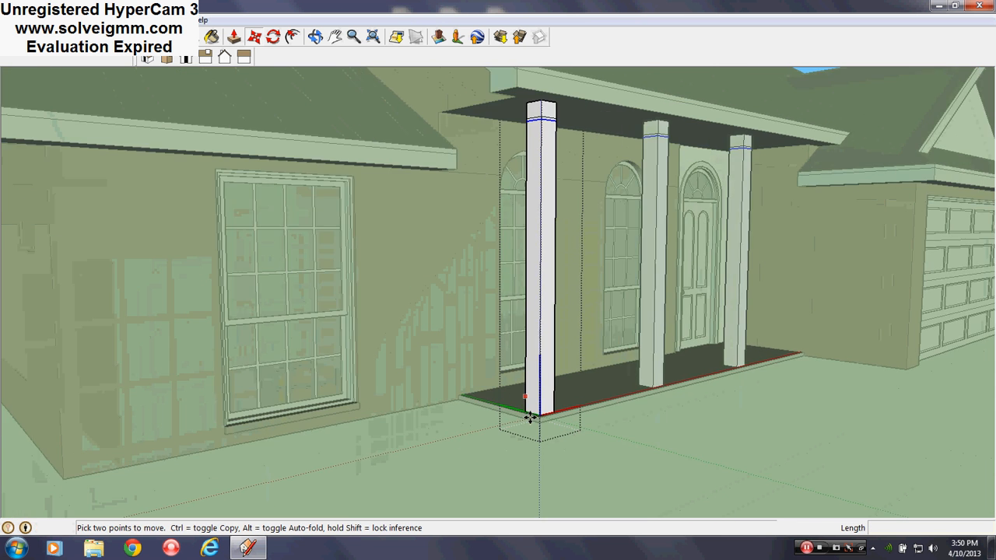
- Copy the edges of the column's bottom face 6" up its sides
scroll(536, 408, up, 10)
middle_drag(537, 407, 40, 467)
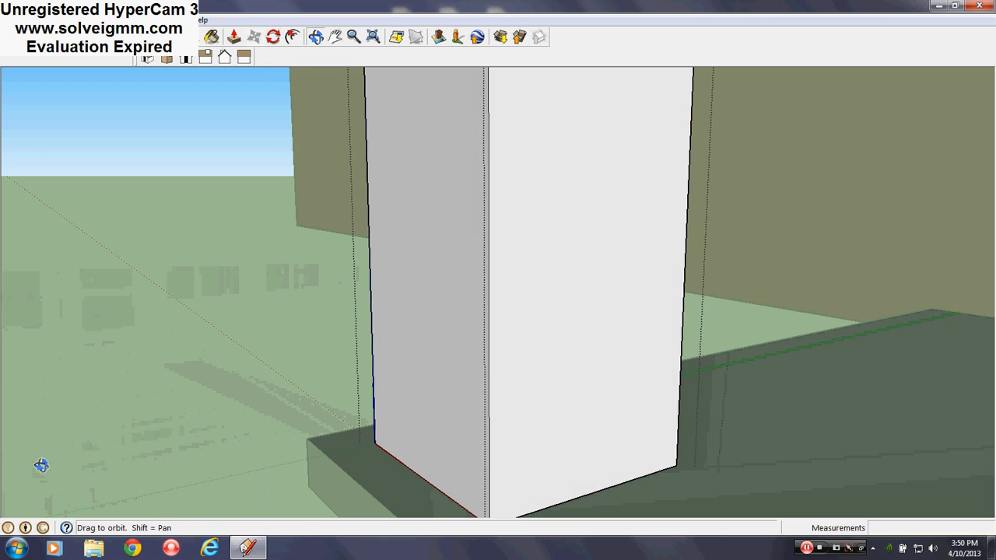
scroll(551, 471, up, 1)
middle_drag(551, 470, 392, 327)
middle_drag(503, 464, 483, 480)
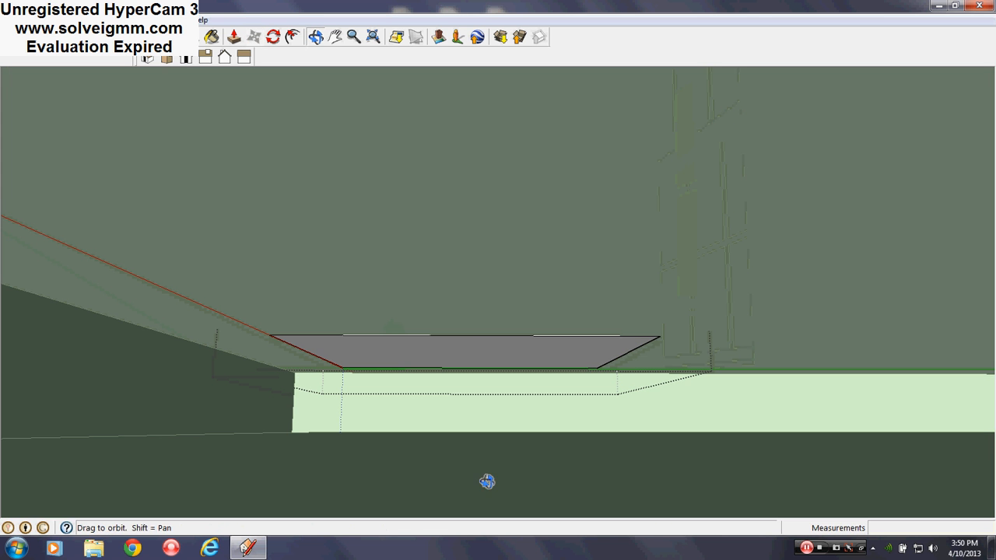
right_click(467, 352)
click(309, 330)
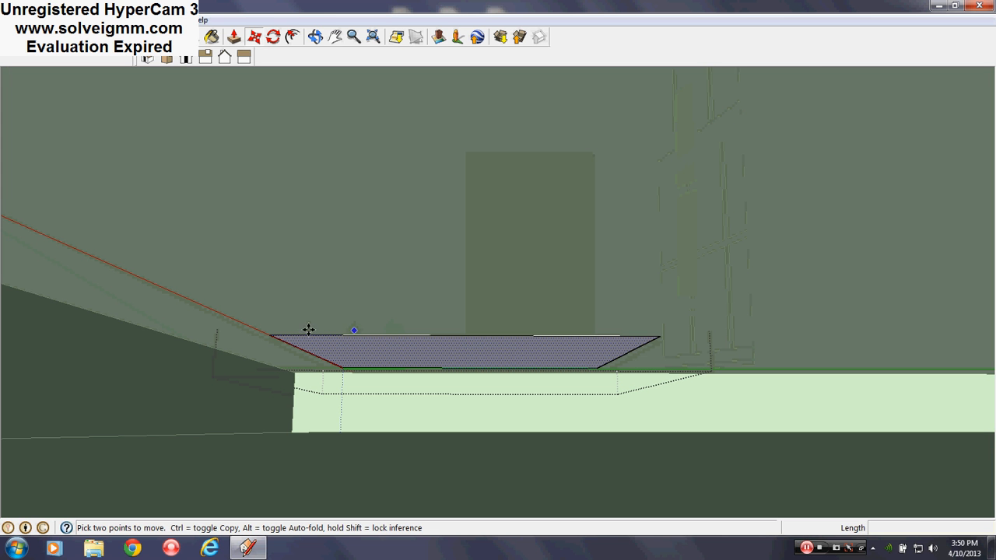
click(269, 334)
middle_drag(374, 329, 327, 397)
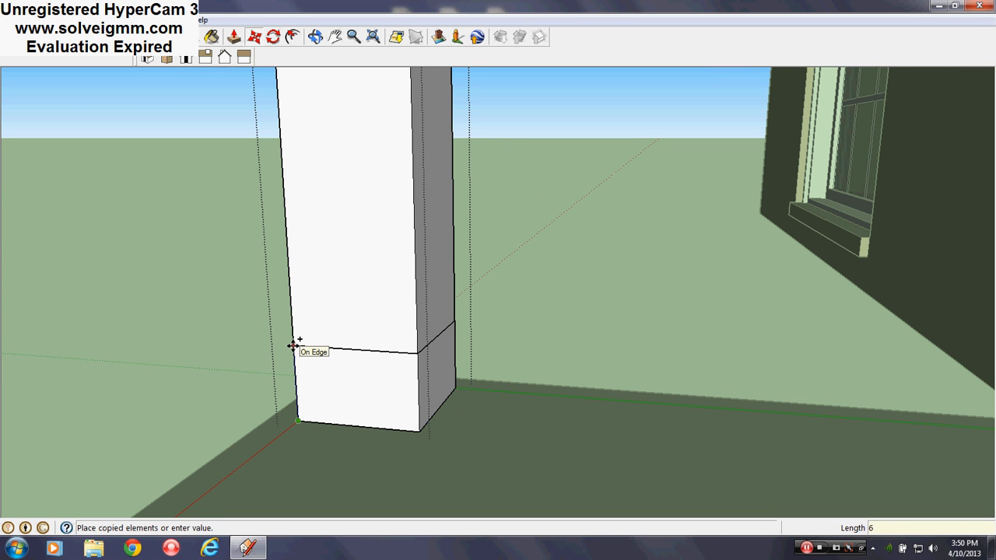
click(293, 333)
- Copy the new line around the column's base another 1" up
click(293, 333)
key(ctrl)
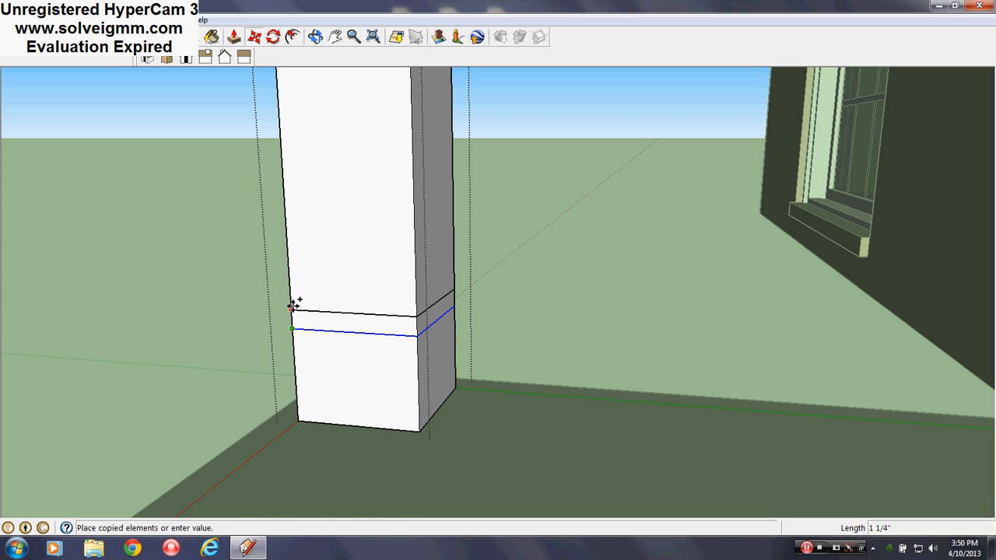
click(293, 306)
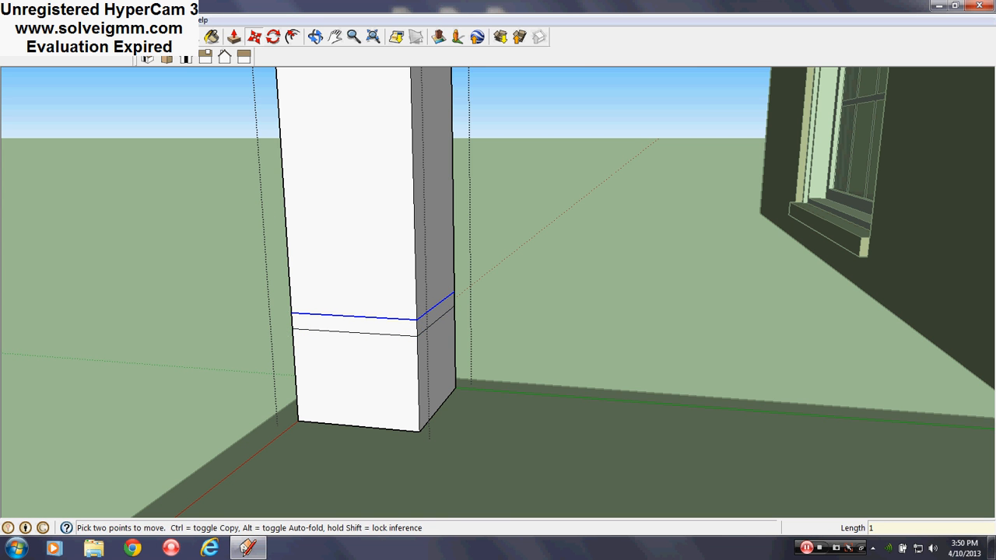
- Erase the face closing the column's top against the porch ceiling
key(e)
middle_drag(356, 359, 784, 335)
shift+middle_drag(536, 331, 538, 502)
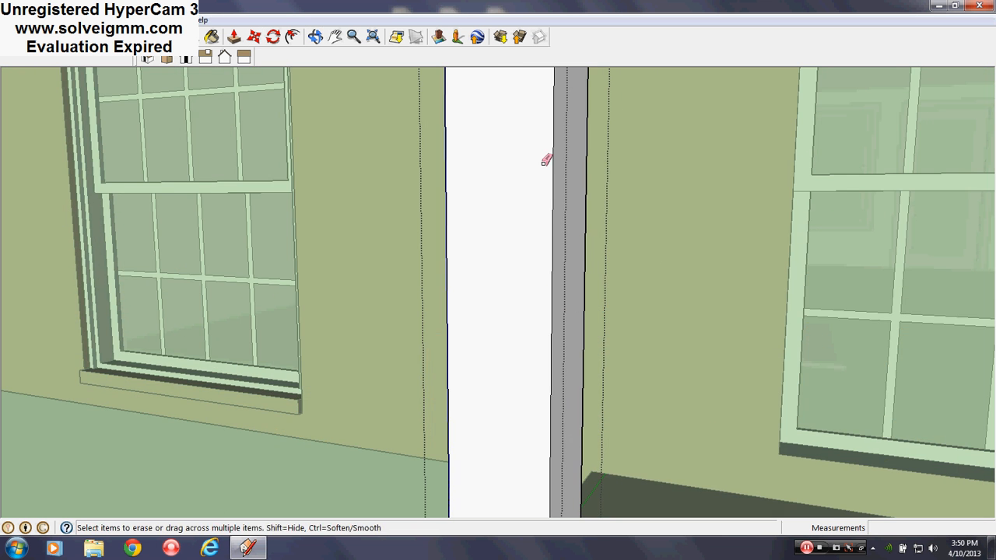
shift+middle_drag(544, 163, 543, 373)
scroll(582, 135, down, 1)
mouse_move(582, 135)
shift+middle_down()
mouse_move(488, 474)
mouse_move(506, 347)
mouse_move(646, 65)
mouse_move(576, 112)
mouse_move(557, 213)
mouse_move(541, 230)
mouse_move(525, 169)
shift+middle_up()
scroll(513, 358, up, 3)
right_click(557, 213)
click(534, 216)
right_click(534, 216)
click(565, 236)
- Erase the face closing the column's bottom on the slab
scroll(525, 169, down, 6)
middle_drag(493, 204, 496, 85)
shift+middle_drag(525, 407, 537, 241)
scroll(524, 383, up, 3)
scroll(504, 290, up, 3)
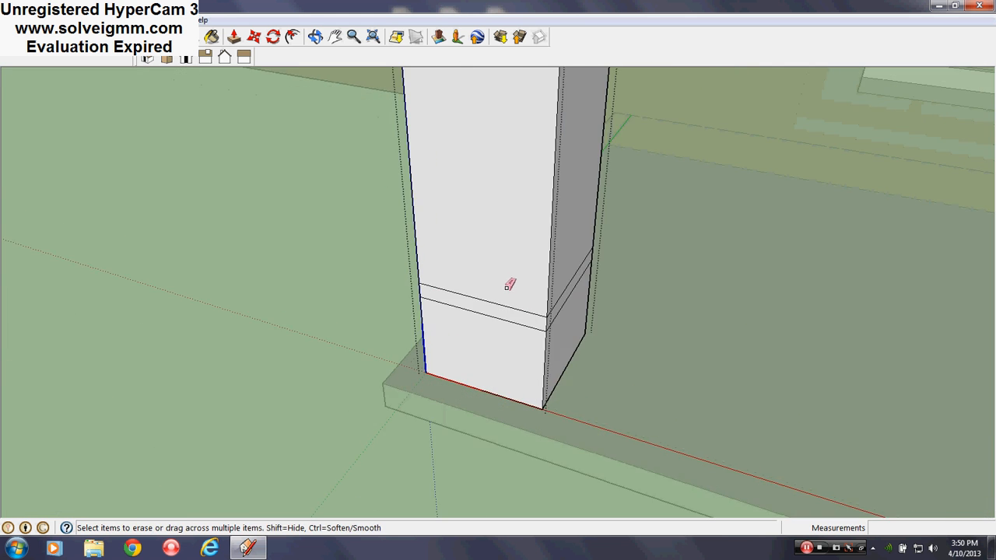
scroll(510, 285, up, 3)
middle_drag(510, 285, 545, 403)
right_click(542, 324)
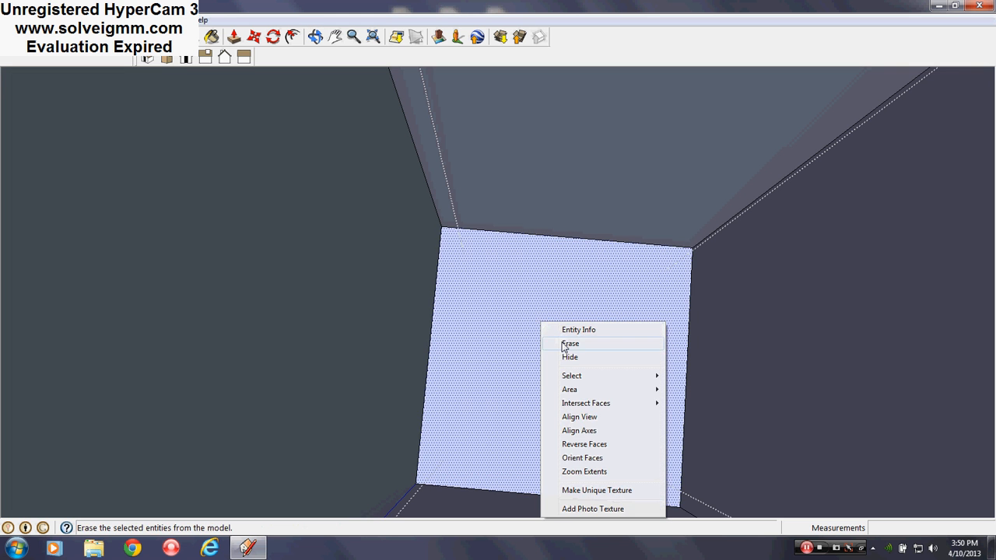
click(570, 344)
- Move two adjacent faces of the column's base block outward 1" each, giving a sloped transition above them
mouse_move(567, 329)
middle_down()
mouse_move(401, 103)
mouse_move(353, 137)
middle_up()
key(e)
click(253, 36)
right_click(412, 253)
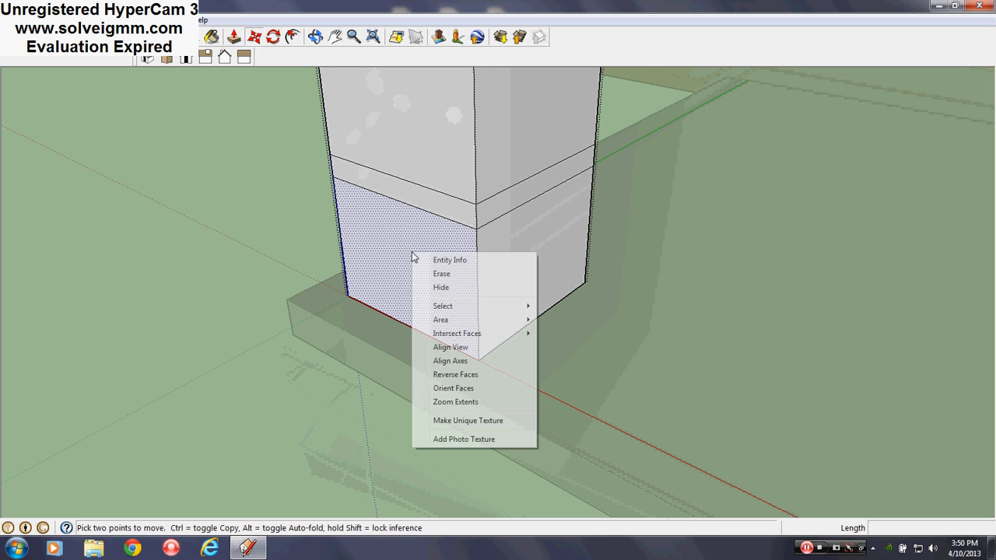
key(Escape)
click(393, 260)
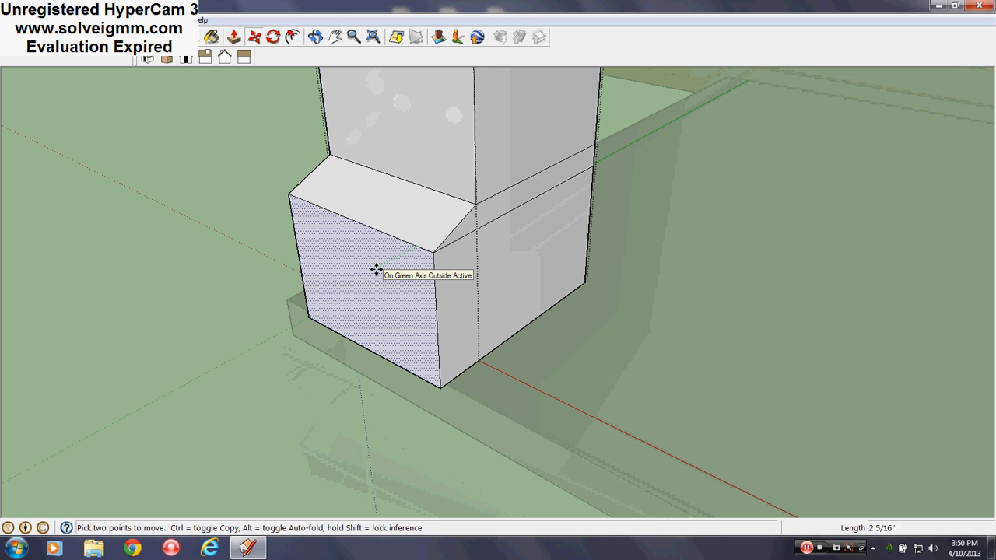
key(Return)
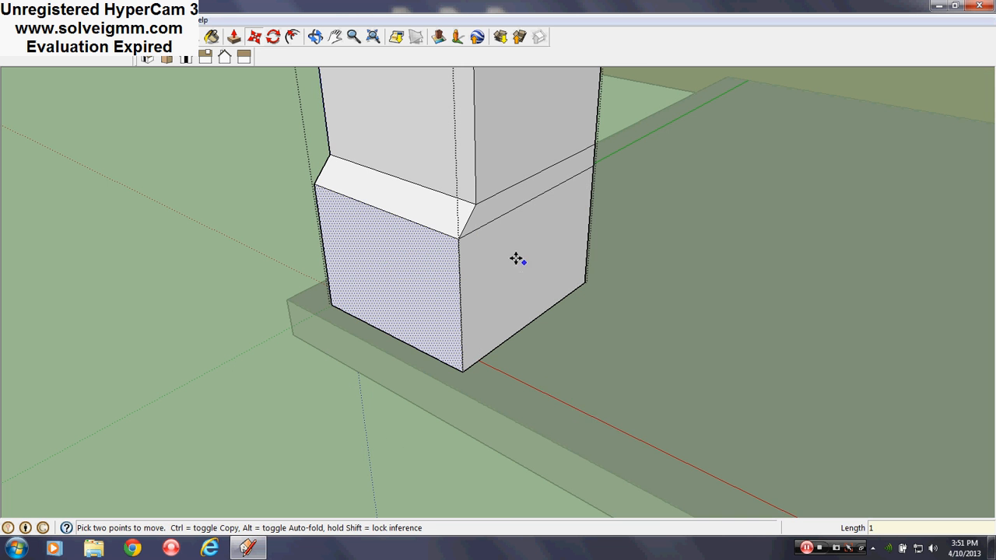
click(507, 255)
text(1)
key(Return)
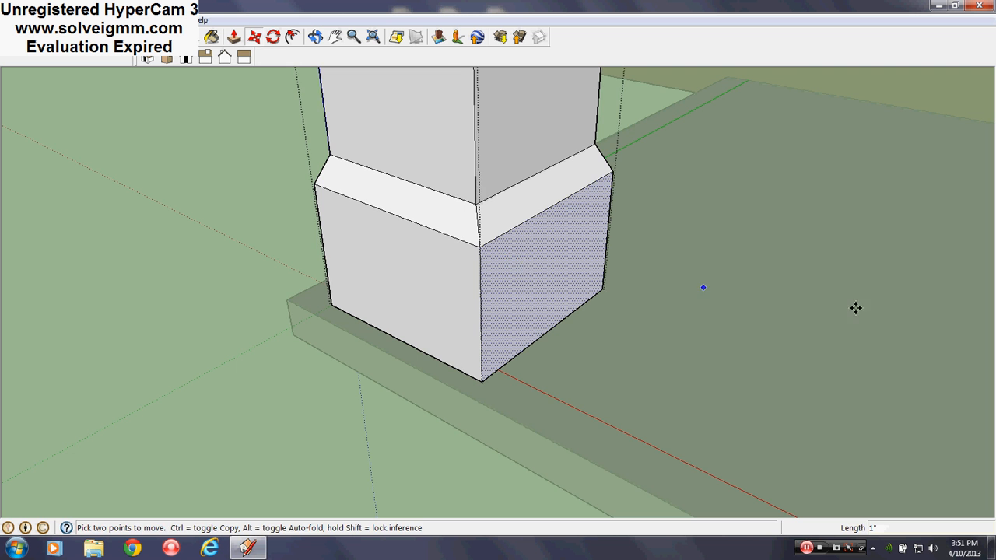
- Move the remaining two faces of the column's base block outward 1" each
middle_drag(856, 309, 63, 413)
middle_drag(543, 256, 265, 307)
right_click(502, 196)
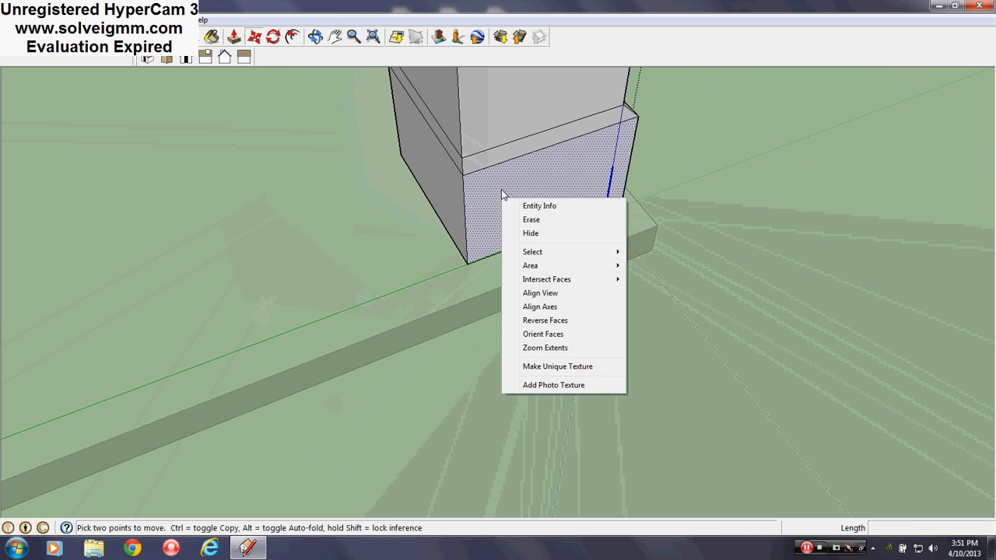
click(502, 184)
middle_drag(516, 195, 652, 207)
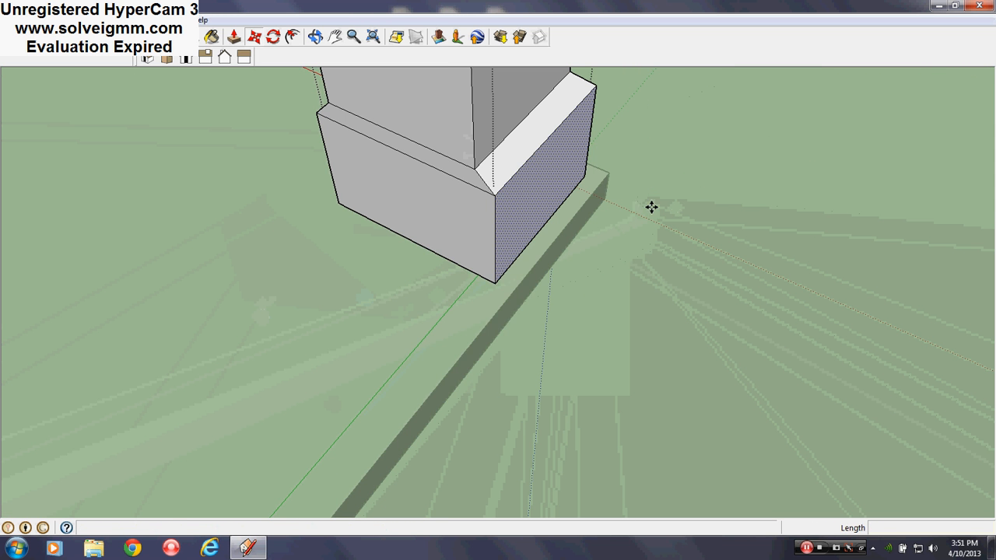
right_click(407, 202)
click(431, 196)
drag(432, 196, 417, 208)
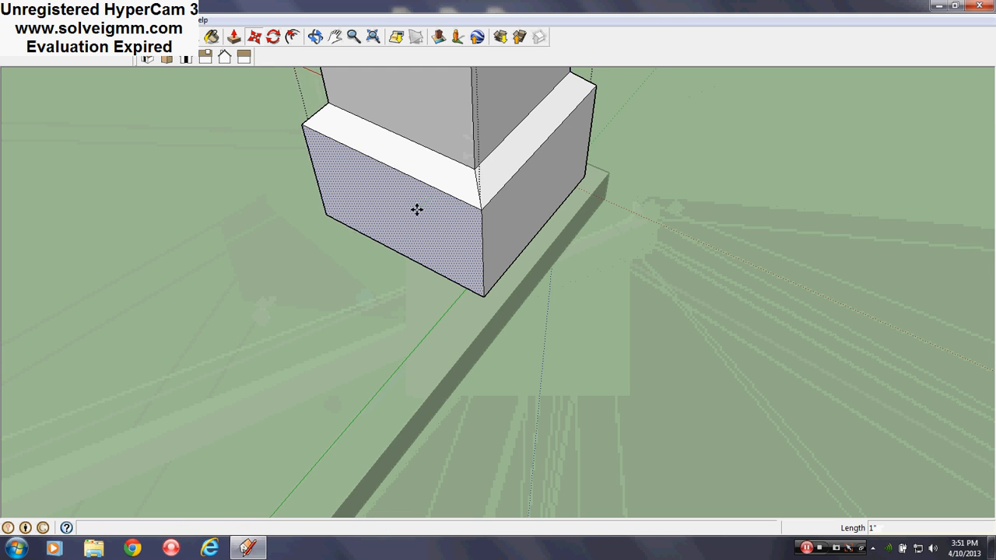
- Move two adjacent faces of the column's top block outward to match the base
middle_drag(417, 210, 422, 119)
shift+middle_drag(422, 119, 428, 436)
scroll(532, 200, down, 4)
shift+middle_drag(534, 179, 524, 260)
scroll(551, 294, up, 4)
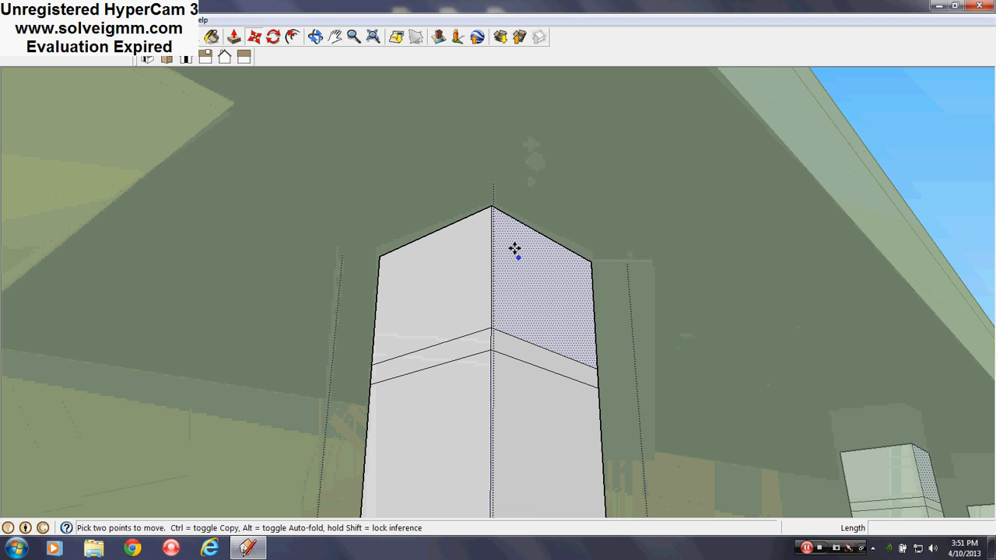
drag(513, 249, 537, 243)
right_click(464, 265)
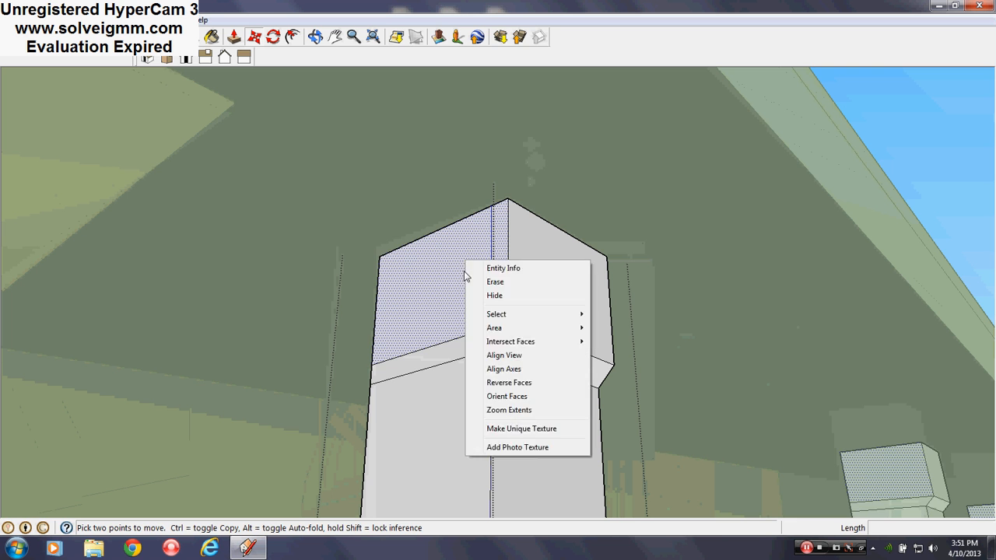
key(Escape)
drag(462, 276, 451, 270)
- Move the other two faces of the column's top block outward 1" each
middle_drag(452, 270, 516, 233)
right_click(576, 231)
key(Escape)
drag(576, 244, 589, 233)
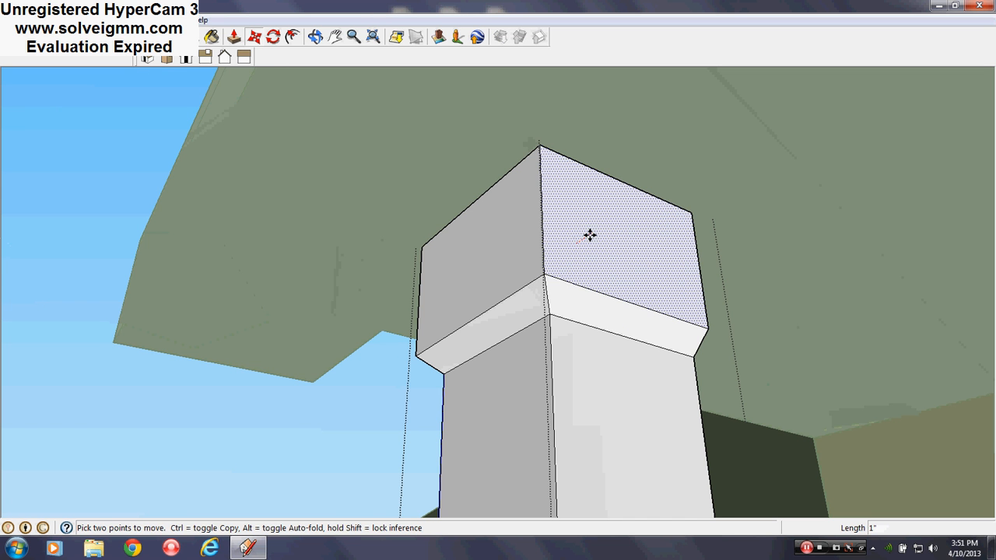
middle_drag(591, 233, 344, 335)
right_click(322, 318)
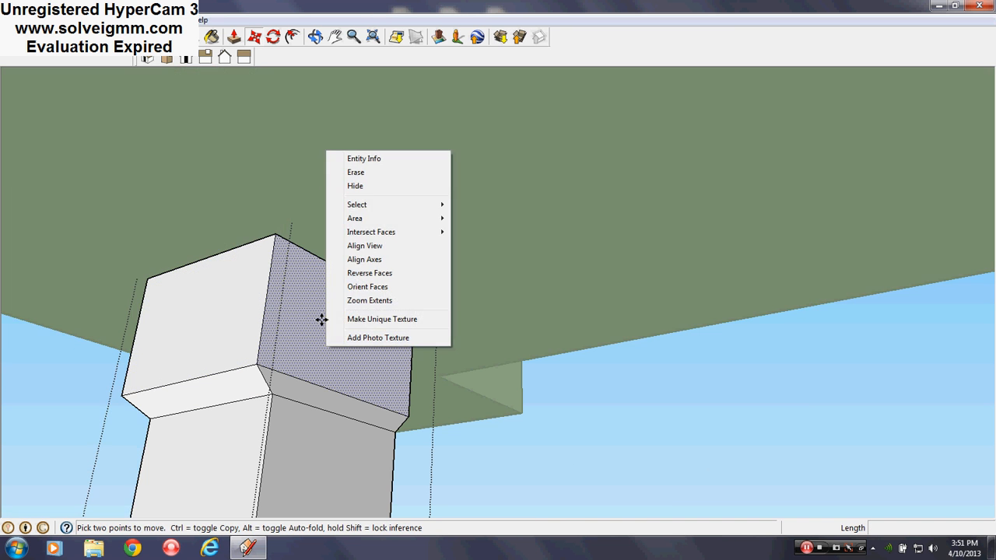
key(Escape)
drag(311, 298, 332, 291)
- Close the column component and return to the whole house model
middle_drag(332, 291, 486, 351)
scroll(427, 160, down, 5)
scroll(439, 156, down, 5)
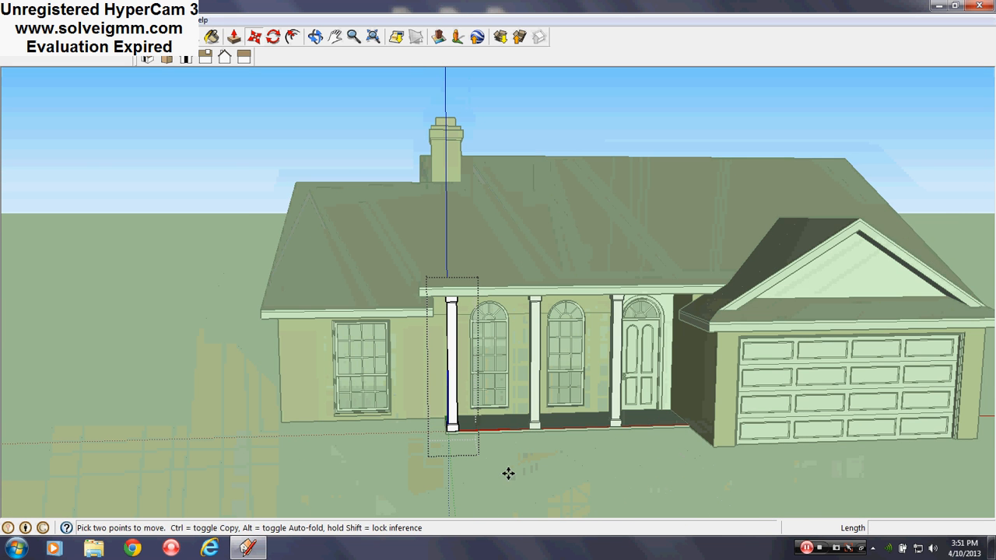
right_click(508, 474)
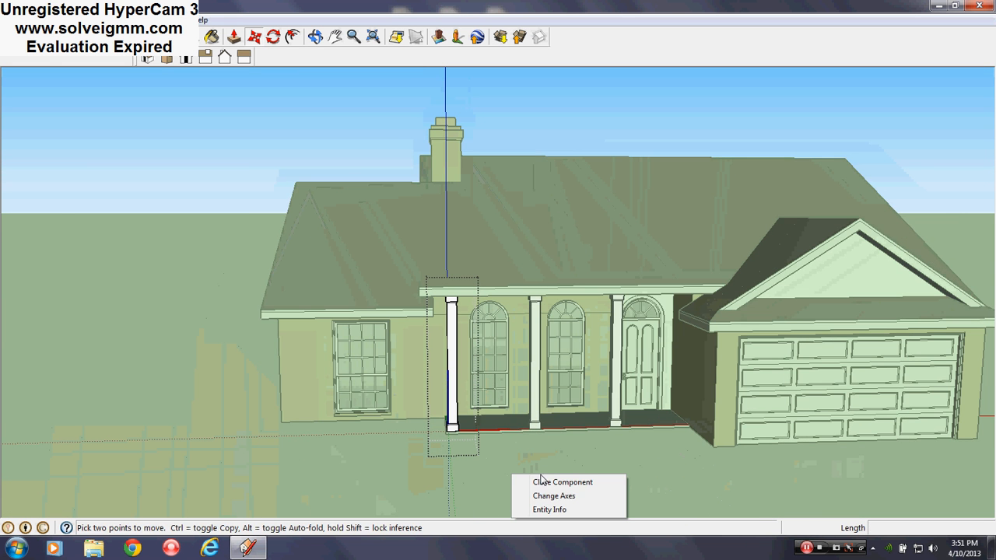
click(538, 478)
- Examine the porch columns, the eave above them and the house front from several angles
scroll(538, 478, up, 3)
middle_drag(537, 478, 520, 212)
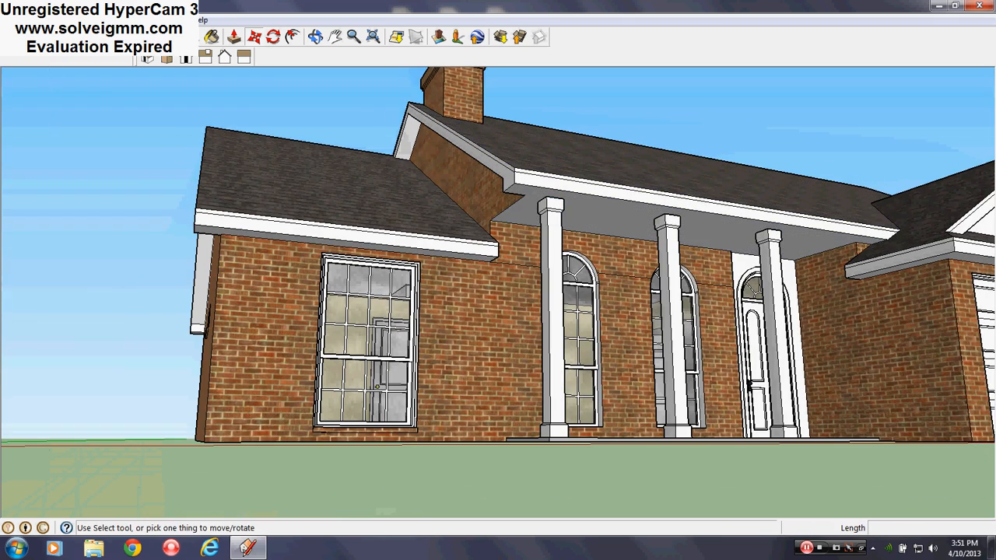
key(l)
scroll(333, 319, down, 3)
scroll(518, 232, up, 3)
middle_drag(518, 234, 418, 302)
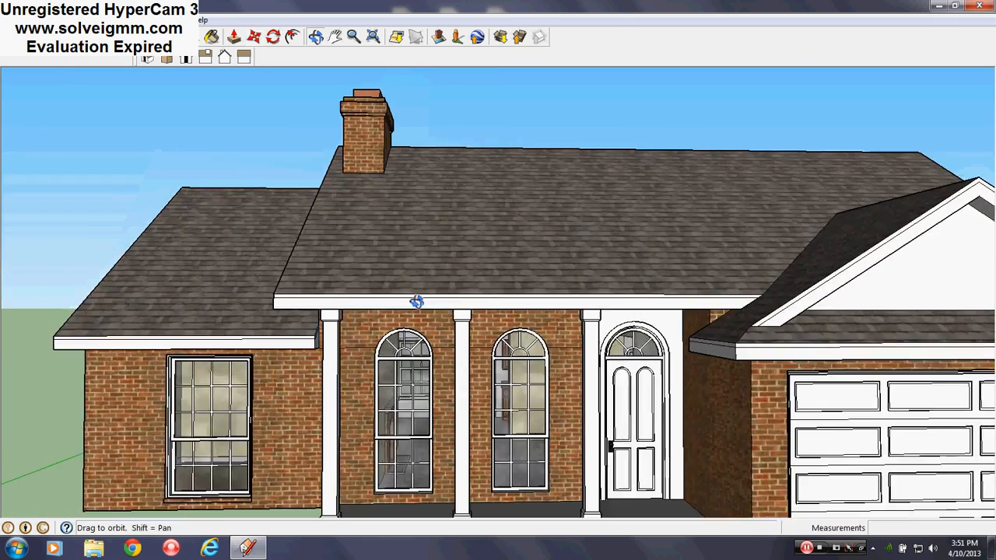
scroll(419, 300, down, 5)
scroll(459, 374, up, 4)
middle_drag(459, 375, 413, 399)
scroll(412, 398, down, 1)
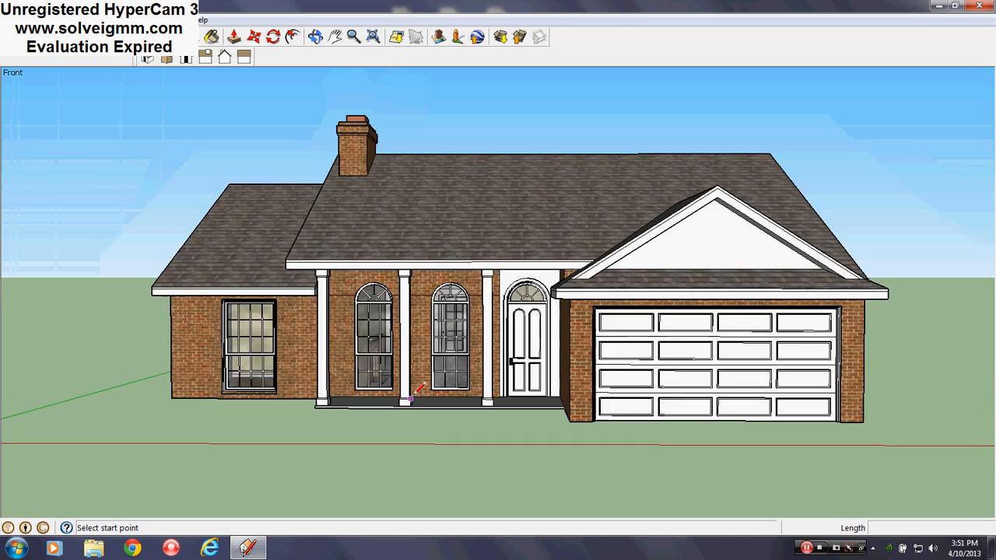
scroll(411, 399, down, 2)
scroll(524, 296, up, 4)
middle_drag(526, 296, 589, 309)
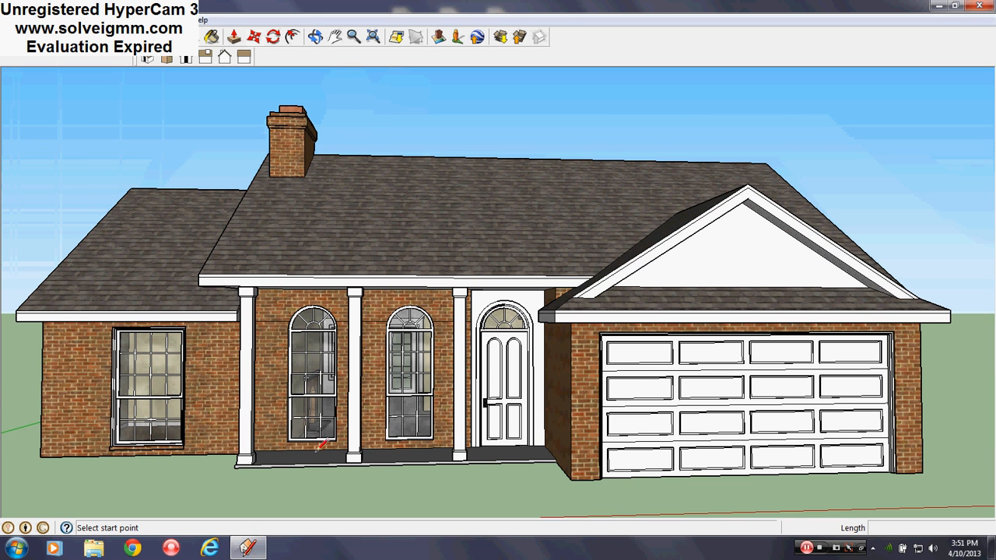
scroll(262, 277, up, 3)
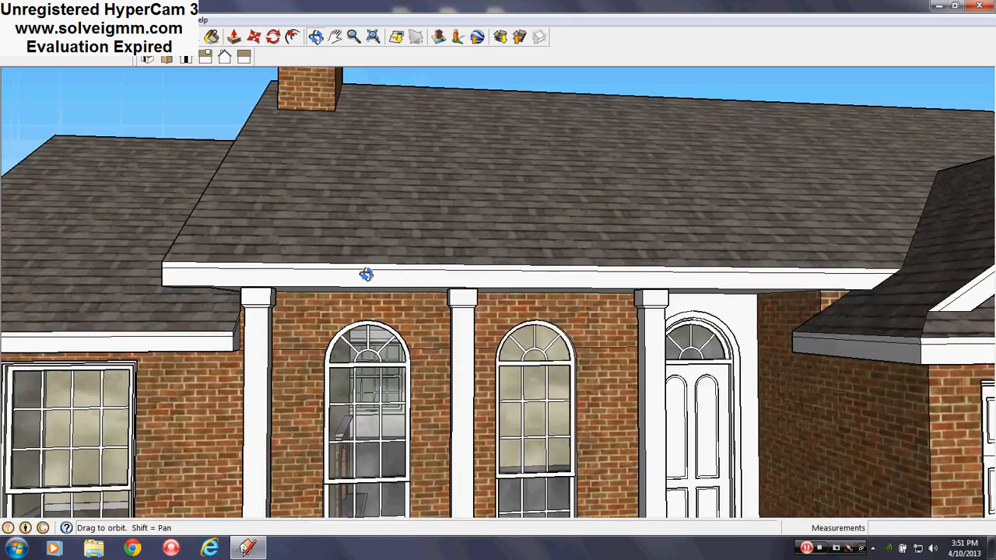
middle_drag(365, 272, 438, 221)
scroll(438, 221, up, 2)
scroll(414, 166, up, 2)
mouse_move(413, 166)
middle_down()
mouse_move(421, 190)
mouse_move(427, 169)
middle_up()
scroll(471, 184, down, 2)
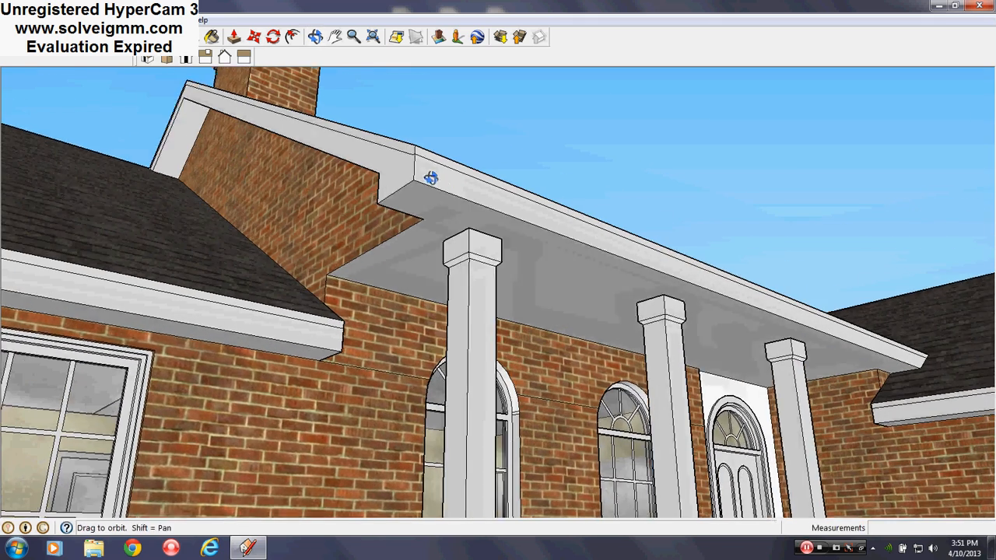
scroll(411, 182, up, 2)
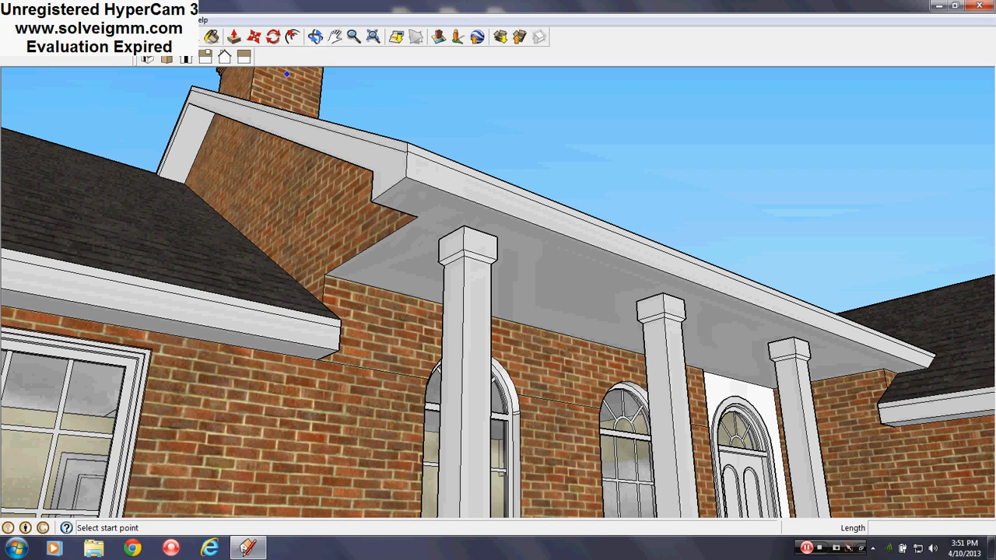
- Erase the front slope face of the main roof below the chimney
middle_drag(286, 74, 305, 321)
scroll(257, 226, down, 2)
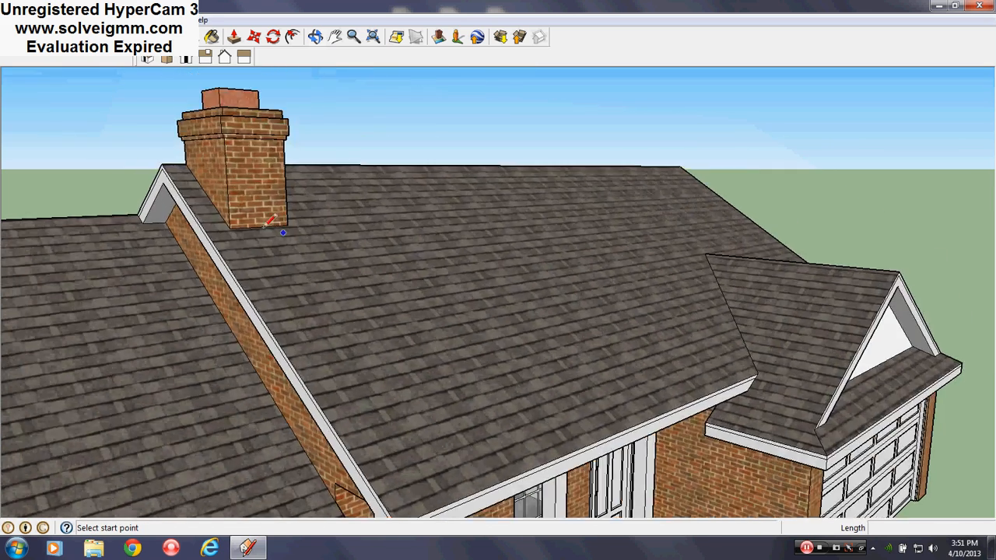
scroll(252, 222, up, 2)
right_click(257, 245)
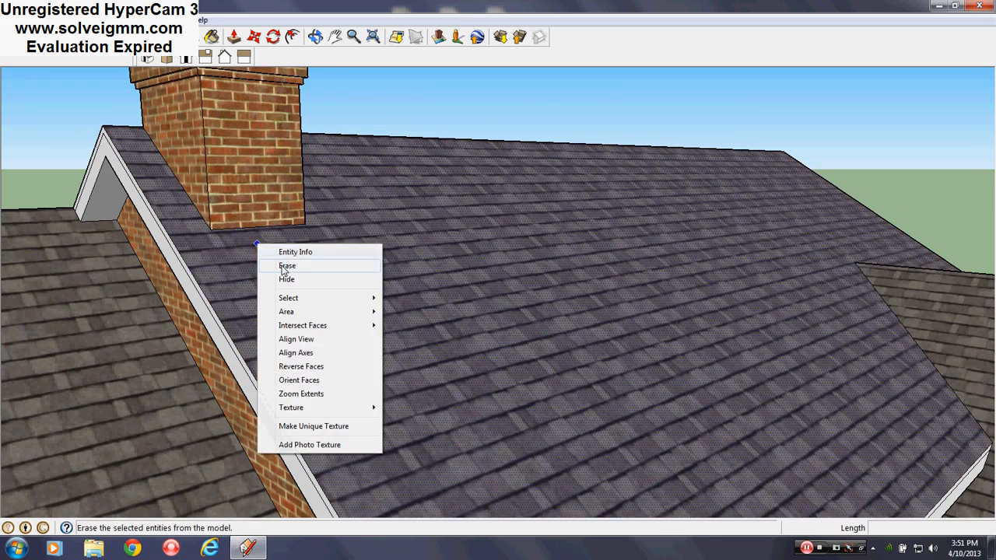
click(288, 267)
- Select everything connected to the brick chimney and make it a group
right_click(258, 168)
mouse_move(312, 224)
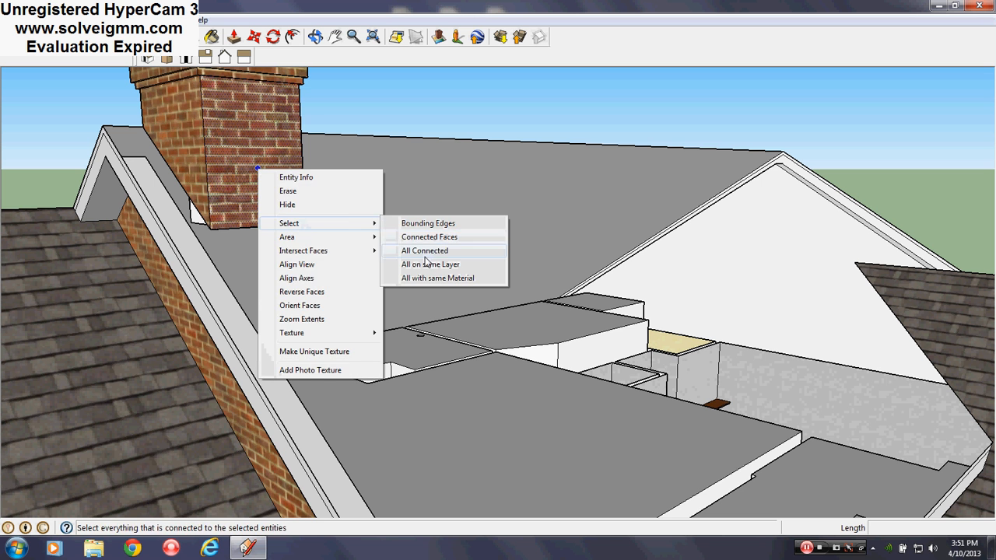
click(425, 250)
right_click(265, 160)
click(323, 271)
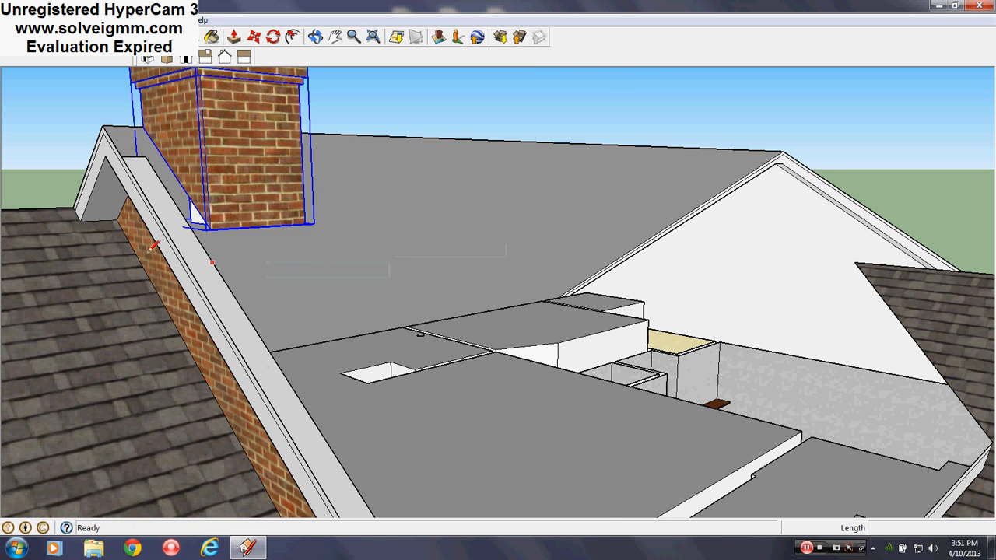
- Check which layer is active in the model's layer list, and close the list
middle_drag(203, 208, 186, 160)
scroll(187, 160, down, 4)
click(165, 19)
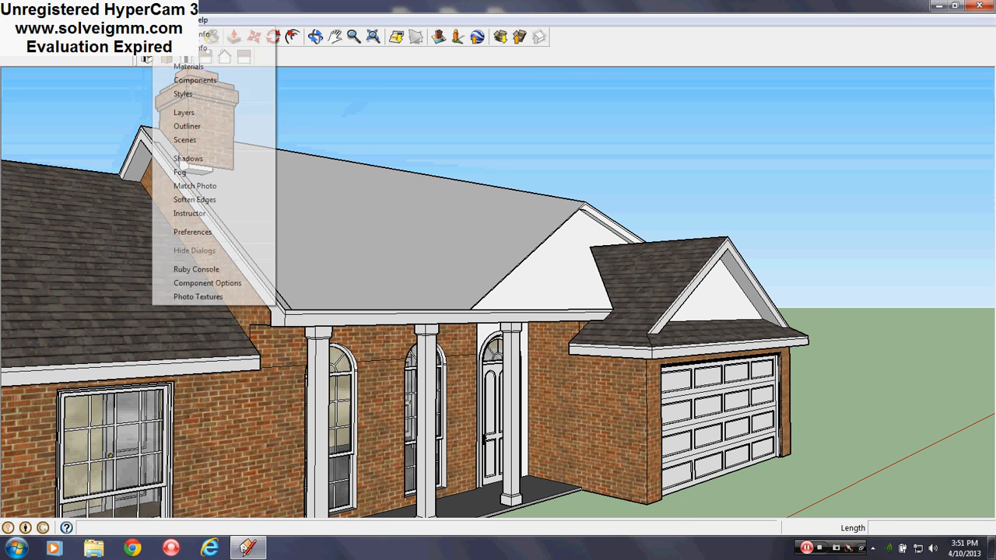
click(198, 117)
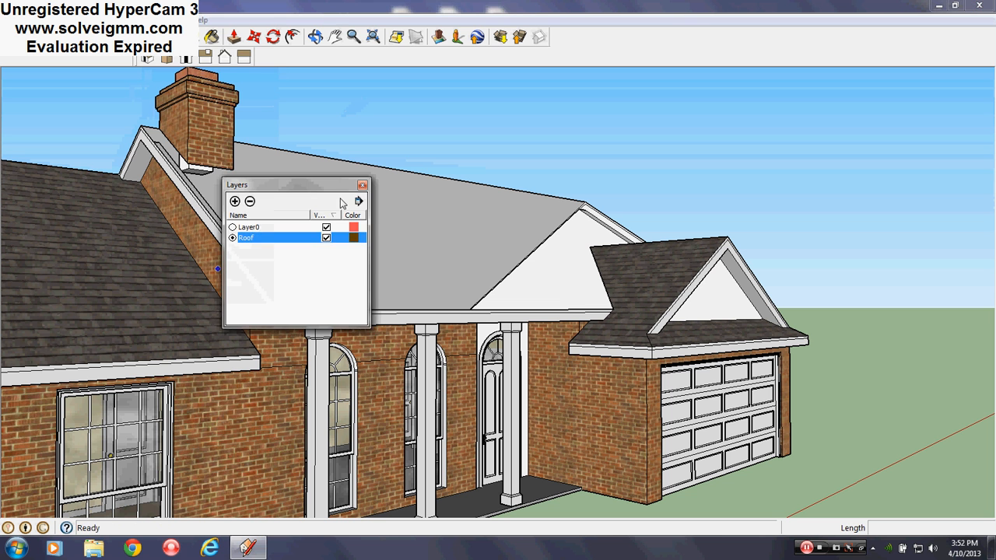
click(363, 186)
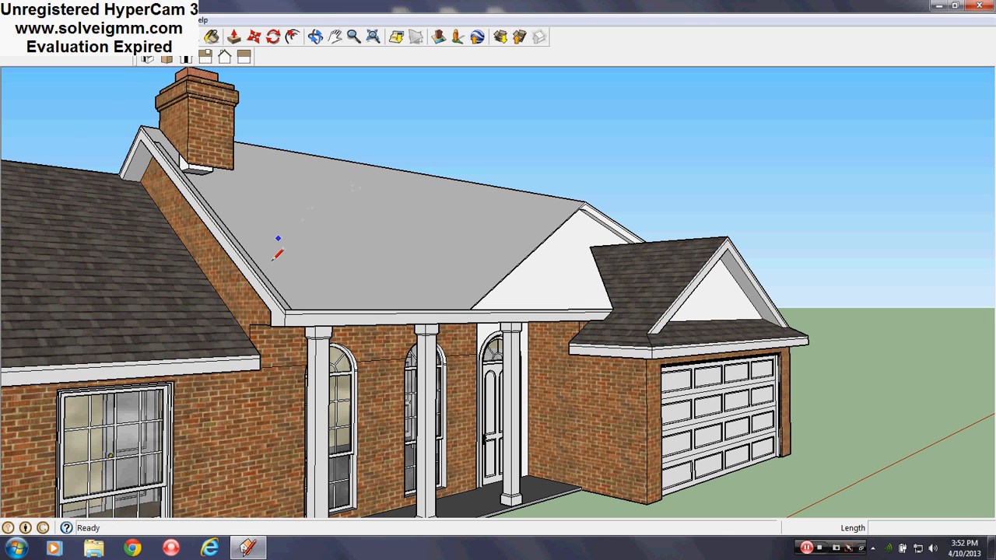
- Redraw a line along the edge of the main roof's front slope to restore its missing face
right_click(299, 306)
click(325, 325)
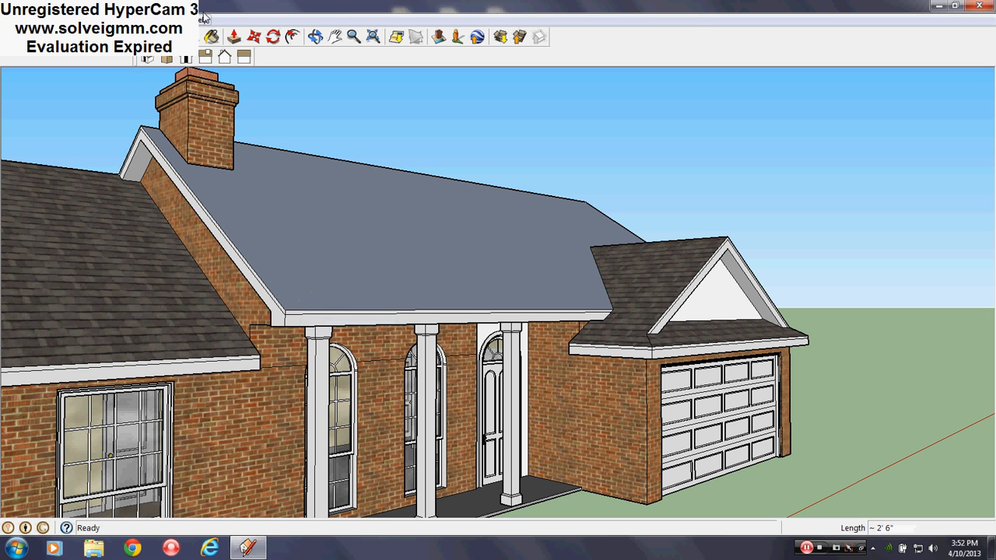
- Sample the asphalt shingle material from the side wing's roof and paint the main roof's front slope with it
click(211, 37)
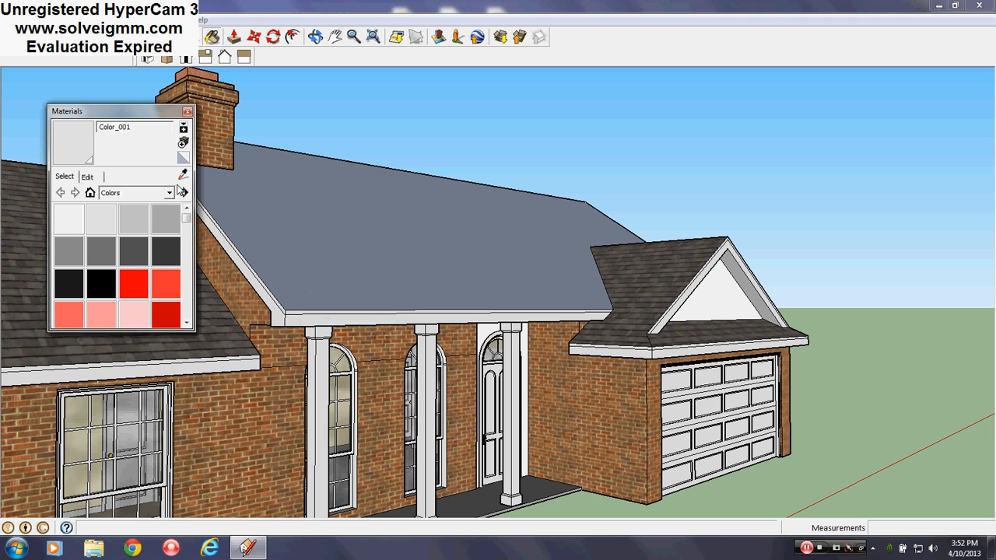
alt+click(213, 148)
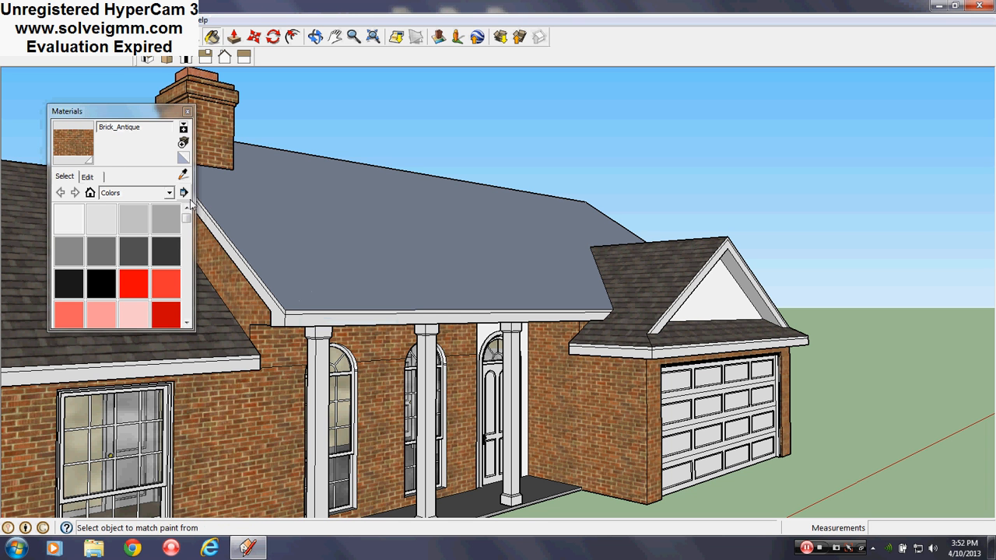
click(185, 176)
click(409, 247)
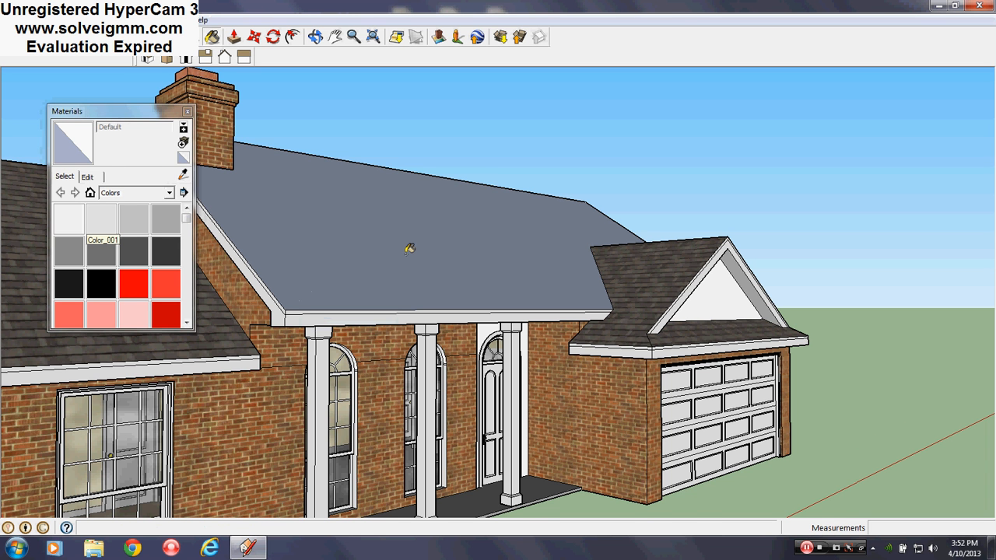
scroll(410, 247, down, 3)
scroll(243, 236, up, 3)
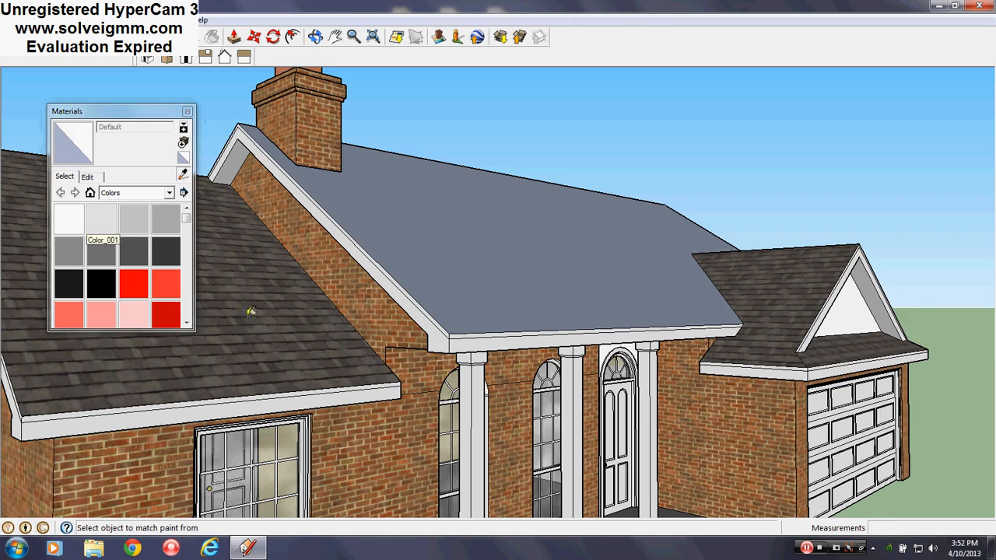
click(318, 291)
click(476, 250)
mouse_move(476, 251)
middle_down()
mouse_move(500, 266)
mouse_move(506, 226)
middle_up()
scroll(502, 229, down, 3)
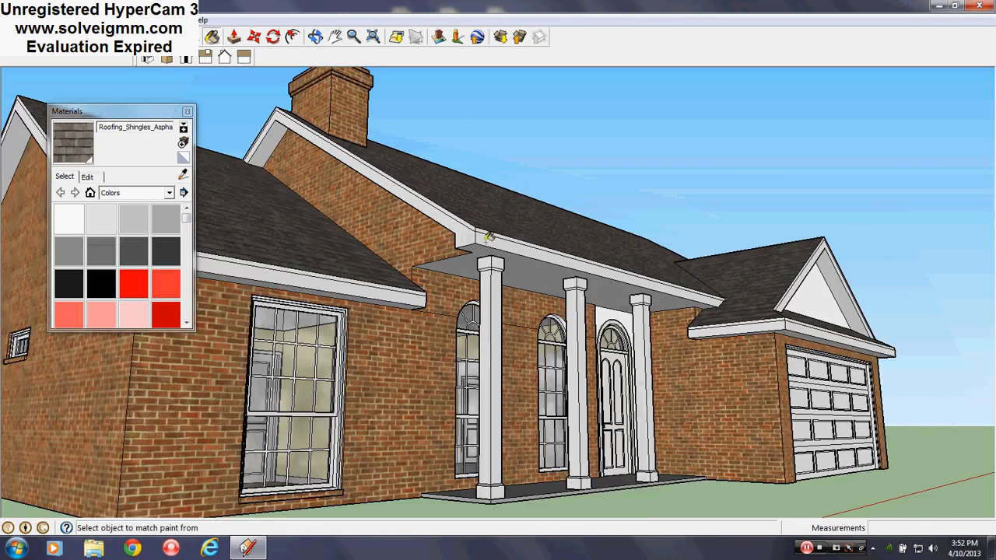
scroll(484, 232, up, 4)
click(187, 113)
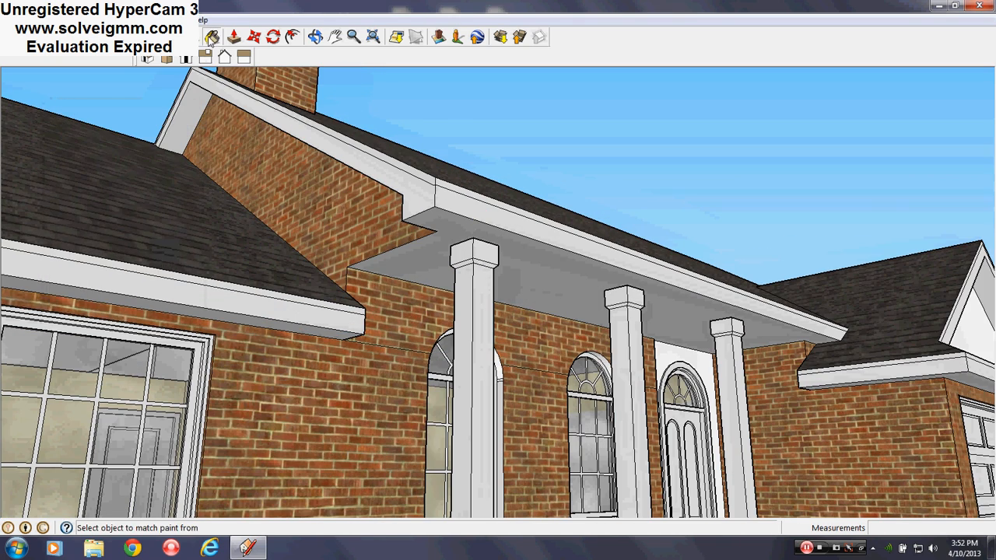
- Push the brick gable wall above the side wing's roof inward about 11 3/4", and push the gable fascia in by the same distance
click(232, 38)
click(364, 247)
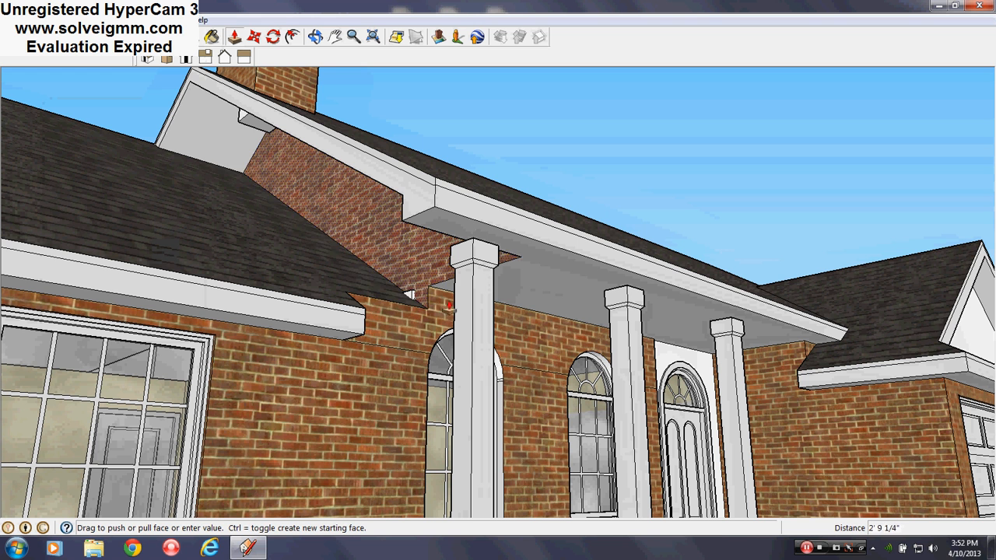
click(467, 317)
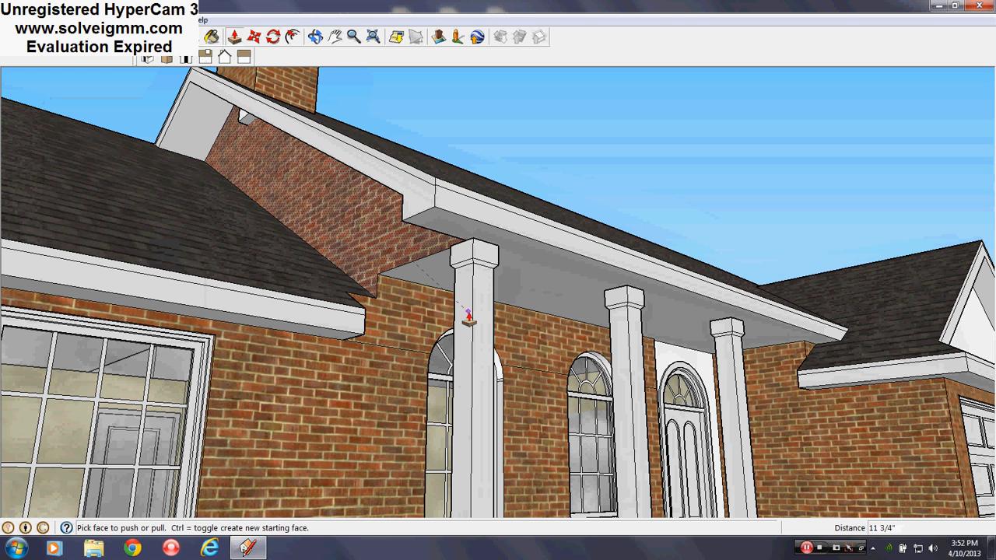
double_click(410, 204)
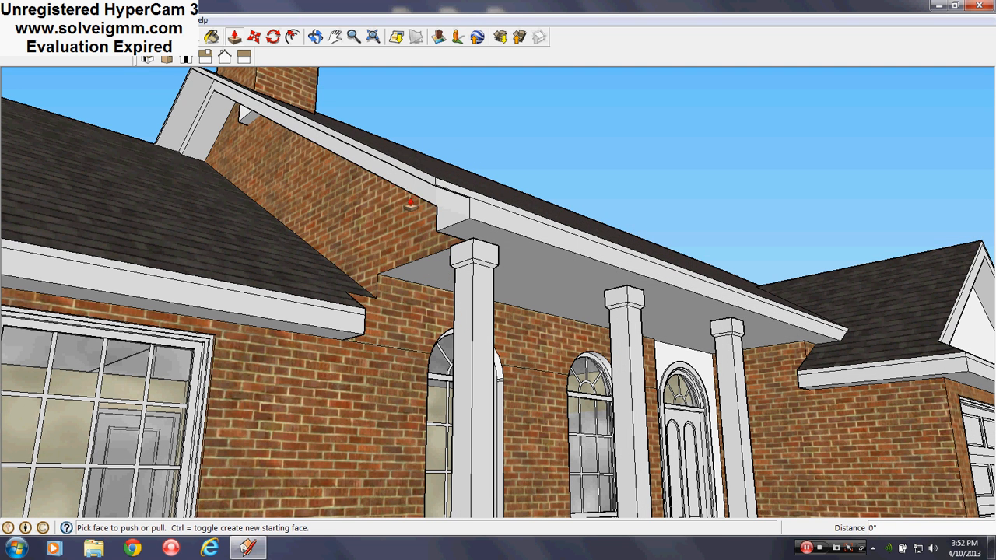
middle_drag(426, 185, 560, 381)
scroll(243, 255, down, 3)
scroll(375, 206, up, 3)
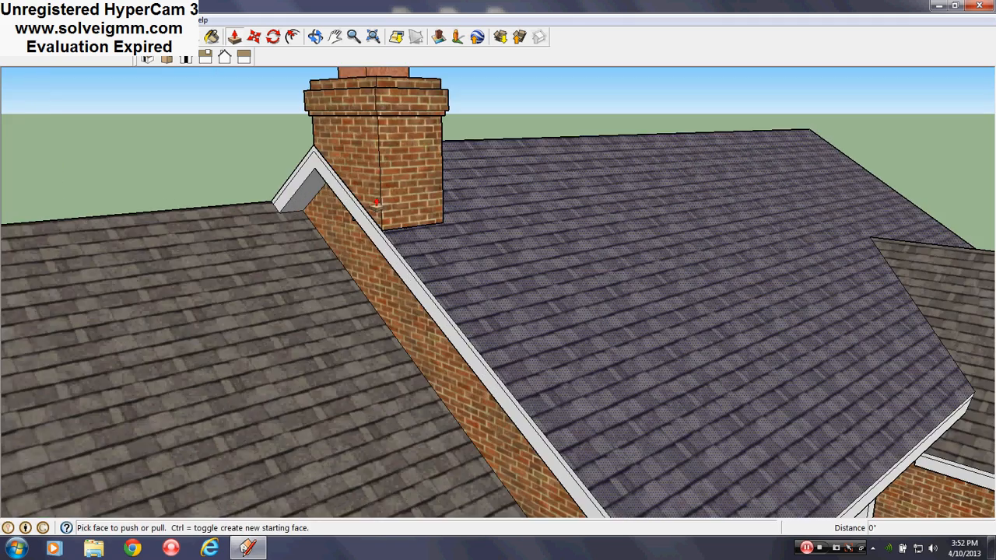
middle_drag(387, 247, 372, 157)
scroll(372, 157, down, 5)
scroll(452, 280, up, 5)
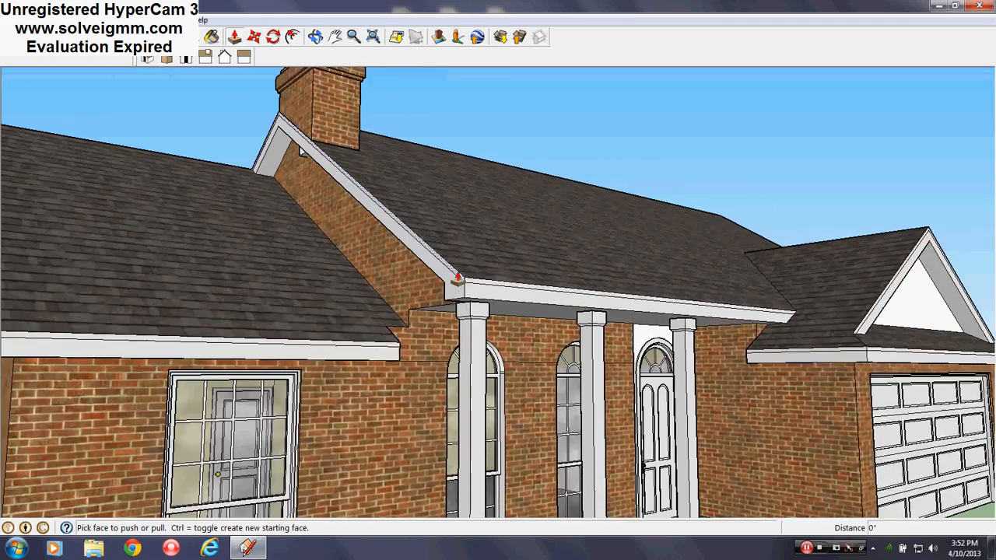
- Push/pull both end faces of the side wing's eave beside the porch until they meet the recessed gable wall
middle_drag(461, 275, 306, 380)
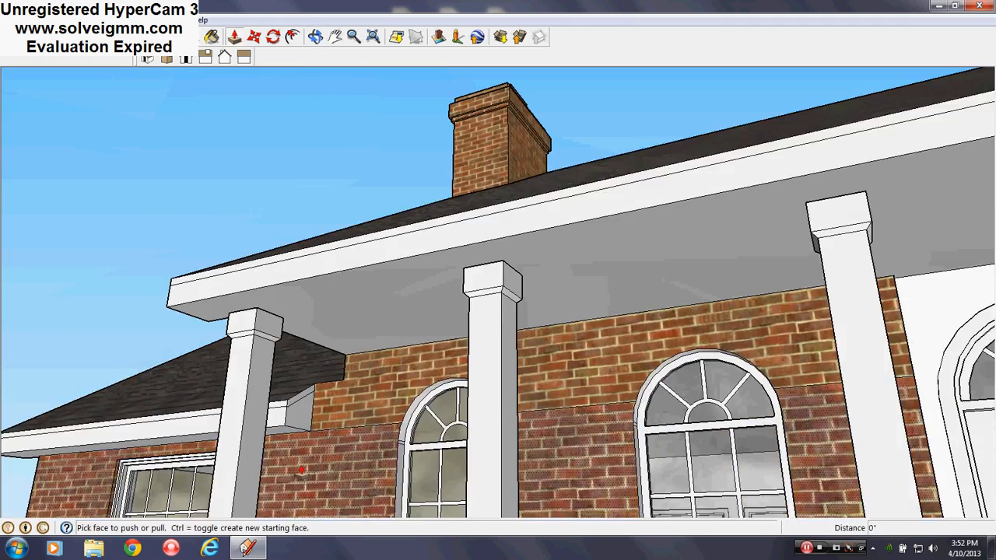
scroll(307, 380, up, 3)
click(296, 305)
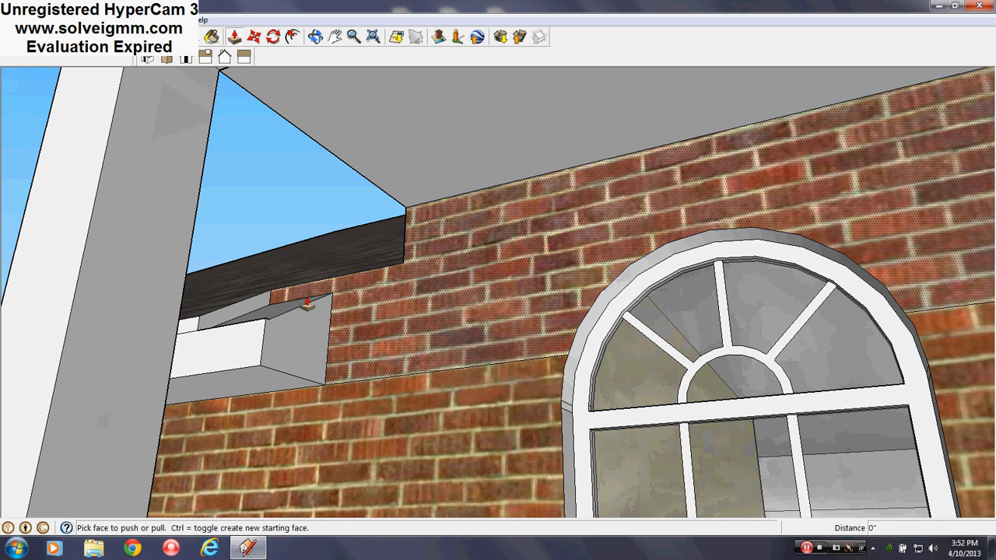
click(283, 308)
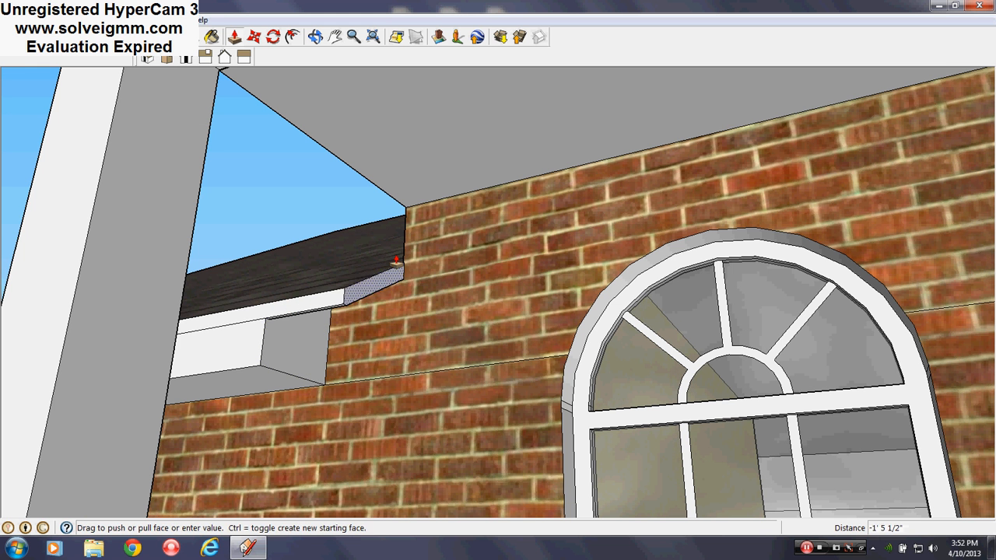
click(408, 233)
click(288, 356)
click(289, 356)
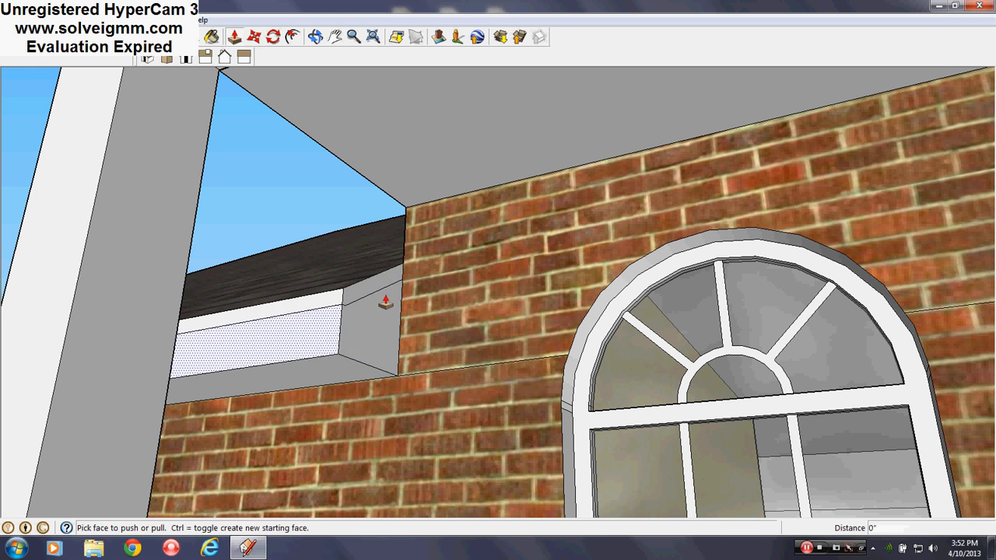
- Examine the brick gable wall beside the porch and the attic space behind it
middle_drag(385, 303, 658, 454)
scroll(659, 453, down, 4)
middle_drag(458, 358, 460, 444)
scroll(329, 336, down, 4)
middle_drag(329, 337, 457, 338)
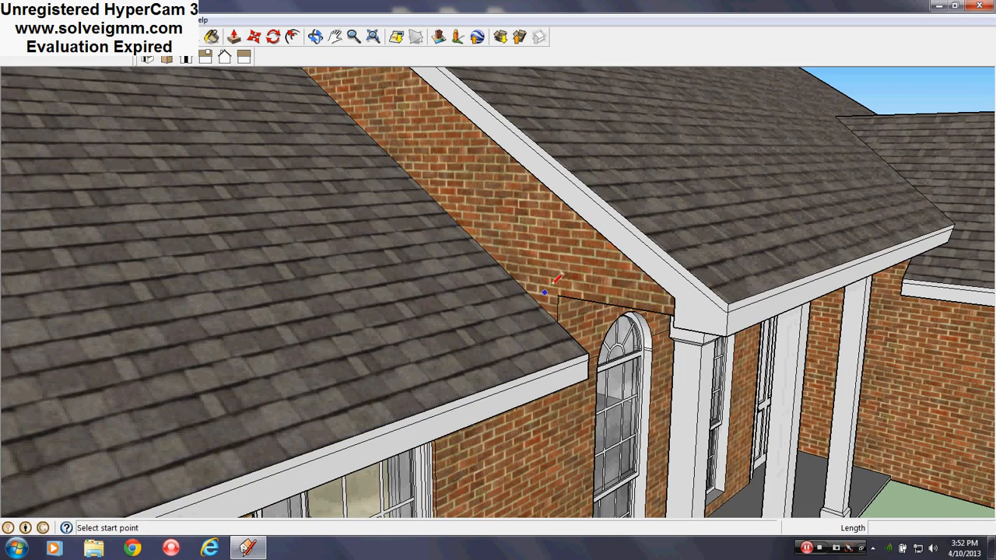
scroll(557, 278, down, 6)
scroll(580, 357, up, 8)
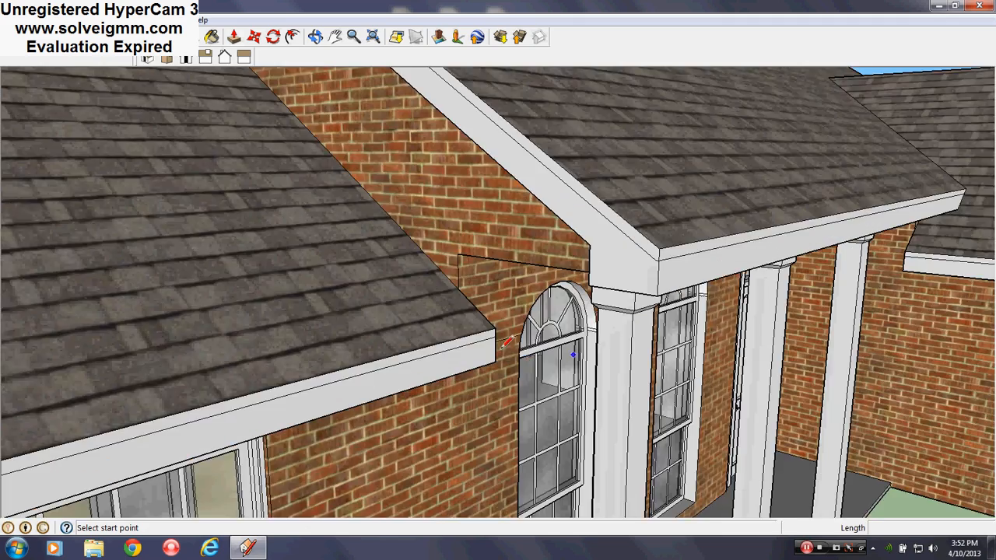
middle_drag(576, 356, 990, 362)
key(l)
scroll(638, 174, down, 2)
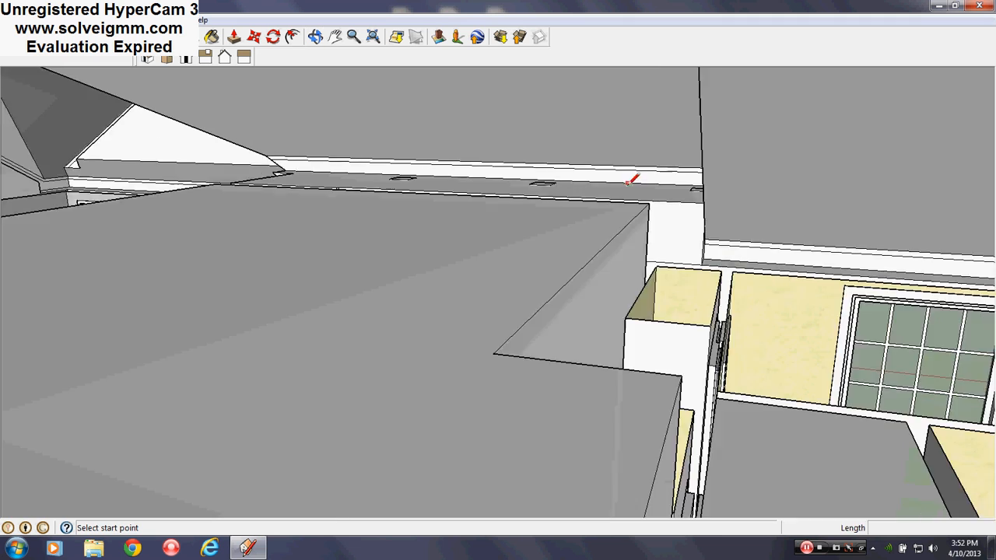
scroll(651, 309, up, 10)
scroll(763, 287, down, 8)
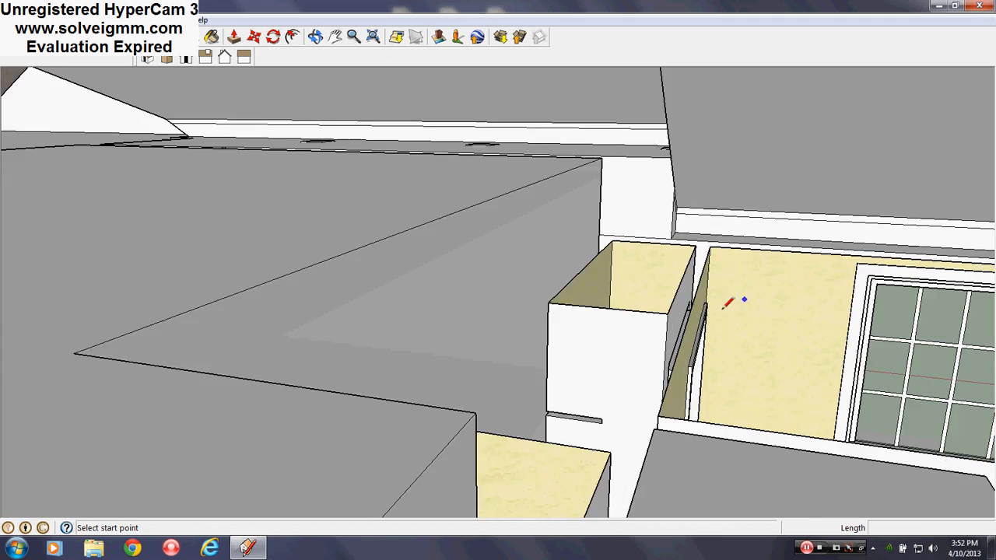
middle_drag(719, 298, 616, 314)
drag(615, 314, 624, 311)
scroll(626, 310, down, 3)
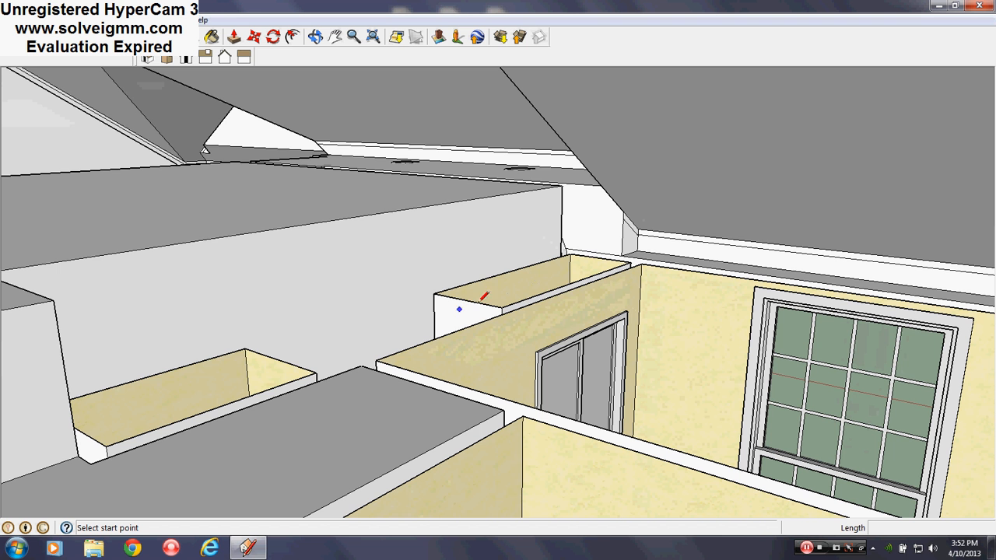
scroll(466, 424, down, 2)
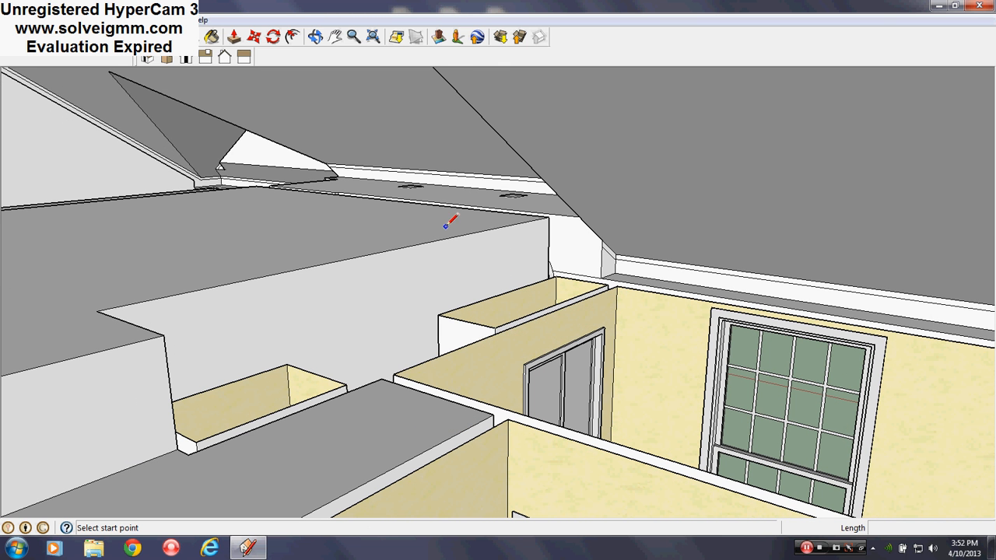
middle_drag(493, 242, 459, 295)
- Examine the main roof's gable overhang, the side wing's roof and the porch eave from outside
scroll(506, 282, down, 8)
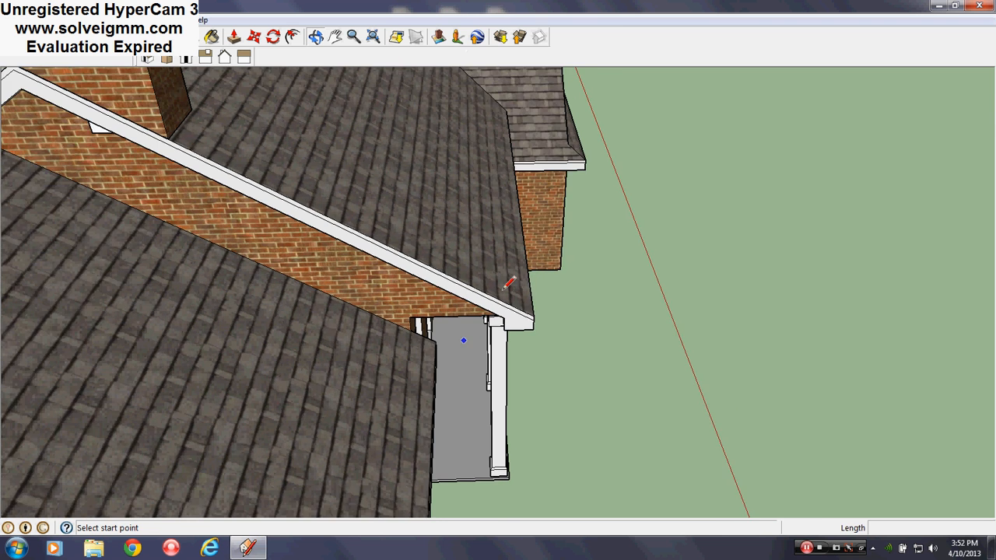
scroll(342, 238, up, 4)
middle_drag(342, 241, 349, 254)
scroll(289, 329, down, 5)
middle_drag(288, 330, 330, 207)
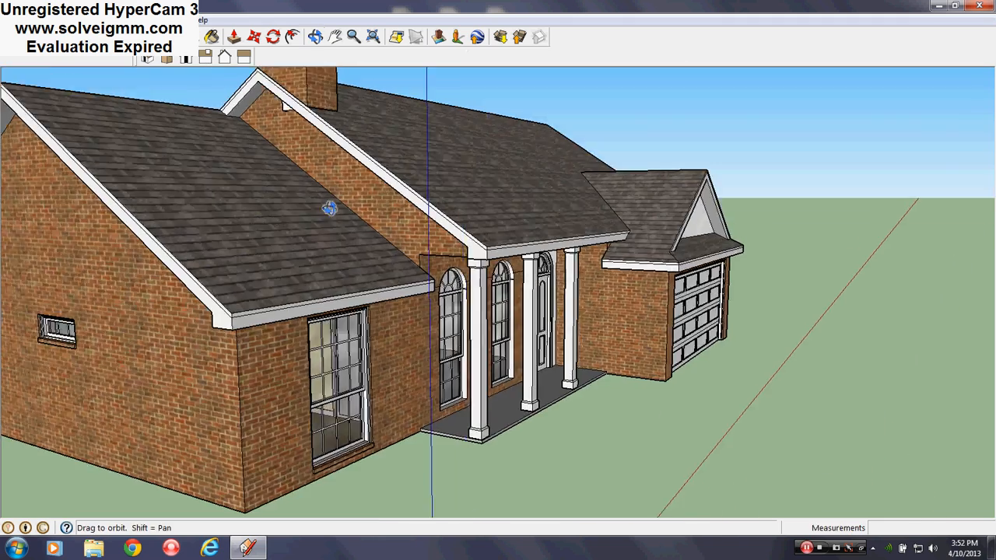
scroll(418, 356, up, 2)
scroll(441, 209, up, 3)
scroll(507, 272, up, 4)
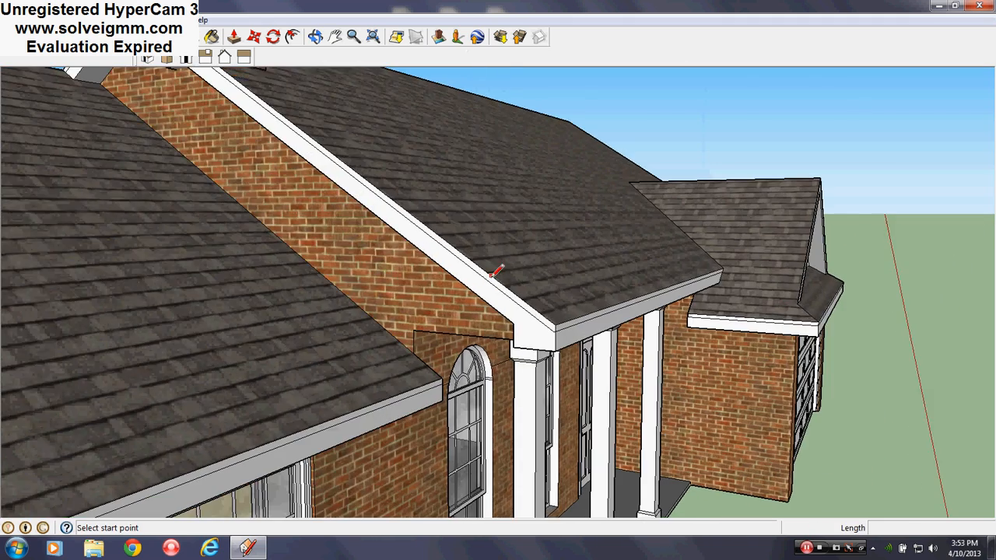
scroll(500, 283, up, 2)
mouse_move(500, 283)
middle_down()
mouse_move(503, 305)
mouse_move(457, 201)
middle_up()
scroll(441, 313, down, 3)
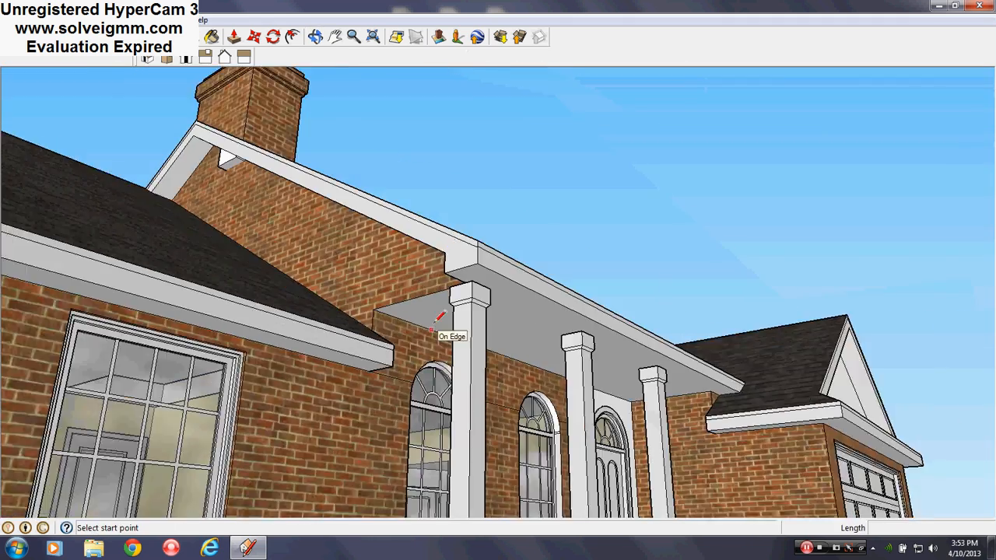
- Push the main roof's gable fascia inward 6" and apply the same distance to the thin trim strip above it
scroll(438, 288, up, 2)
mouse_move(441, 269)
middle_down()
mouse_move(444, 240)
mouse_move(428, 204)
middle_up()
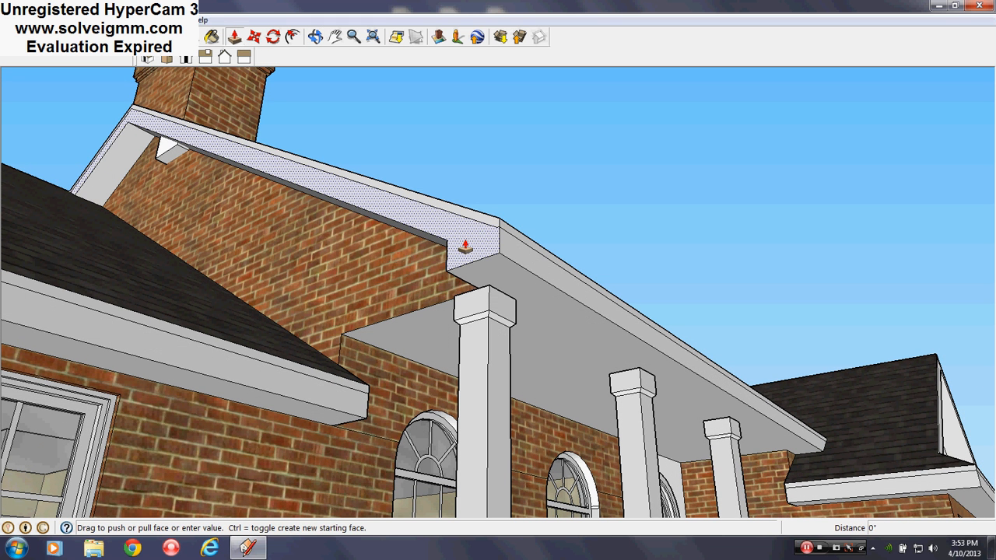
drag(465, 247, 404, 269)
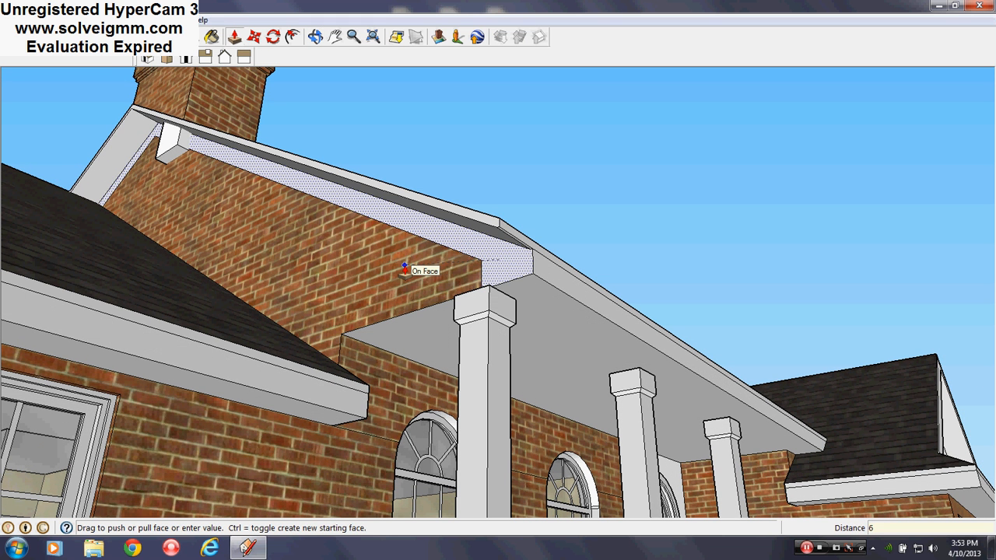
key(Return)
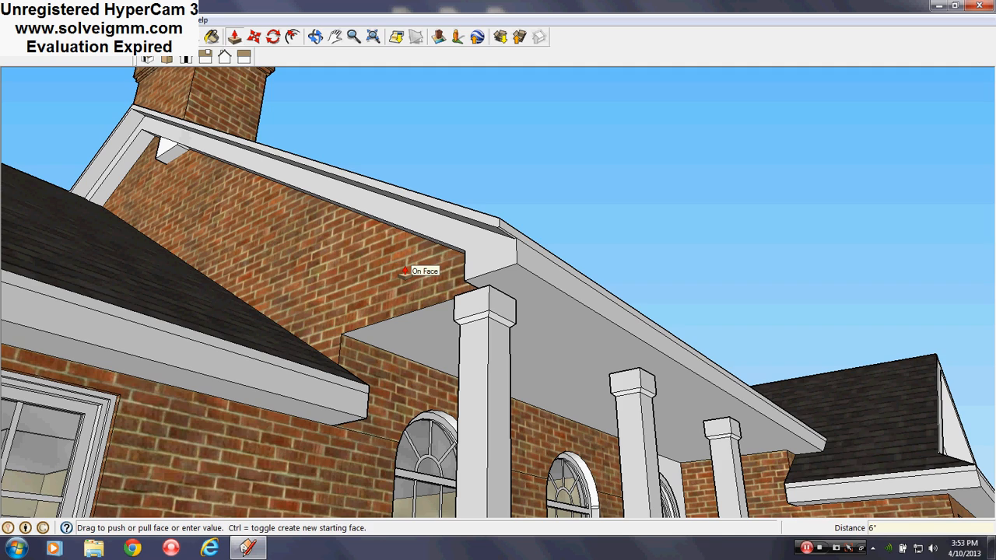
double_click(489, 228)
- Push the side wing's gable fascia and trim inward by the same 6" to shorten its overhang
middle_drag(483, 229, 340, 371)
scroll(453, 288, down, 5)
middle_drag(195, 346, 389, 216)
scroll(338, 318, up, 6)
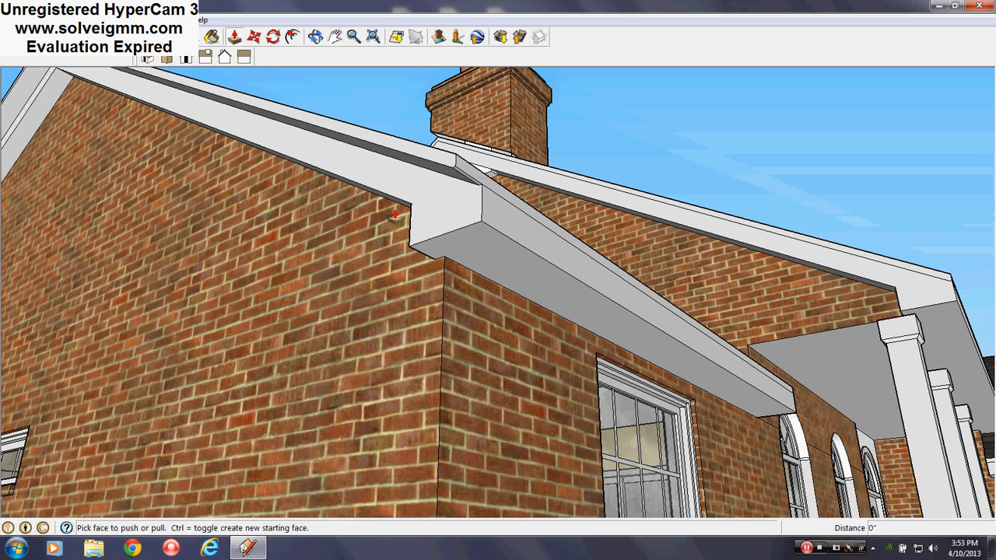
click(421, 161)
click(421, 161)
middle_drag(418, 165, 285, 317)
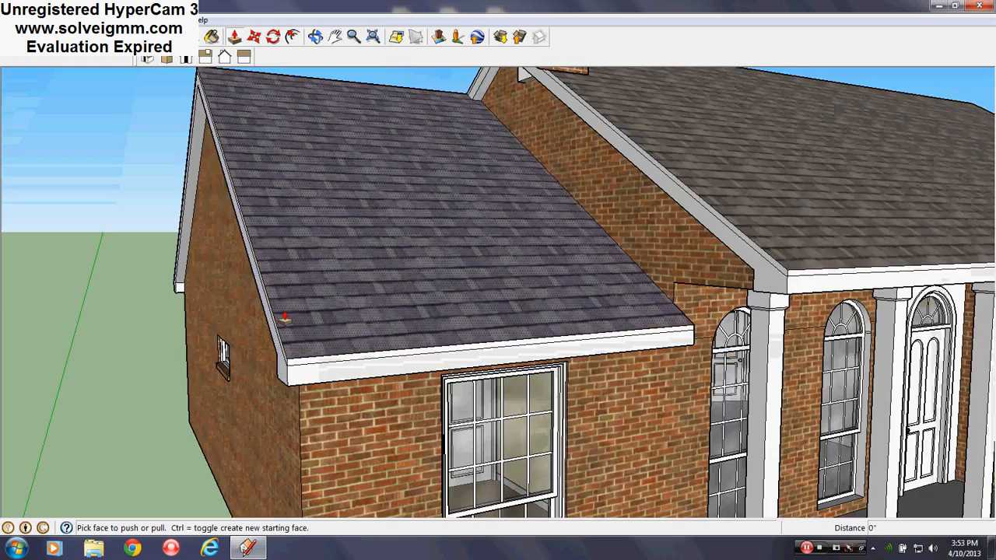
scroll(285, 318, down, 4)
middle_drag(397, 312, 223, 280)
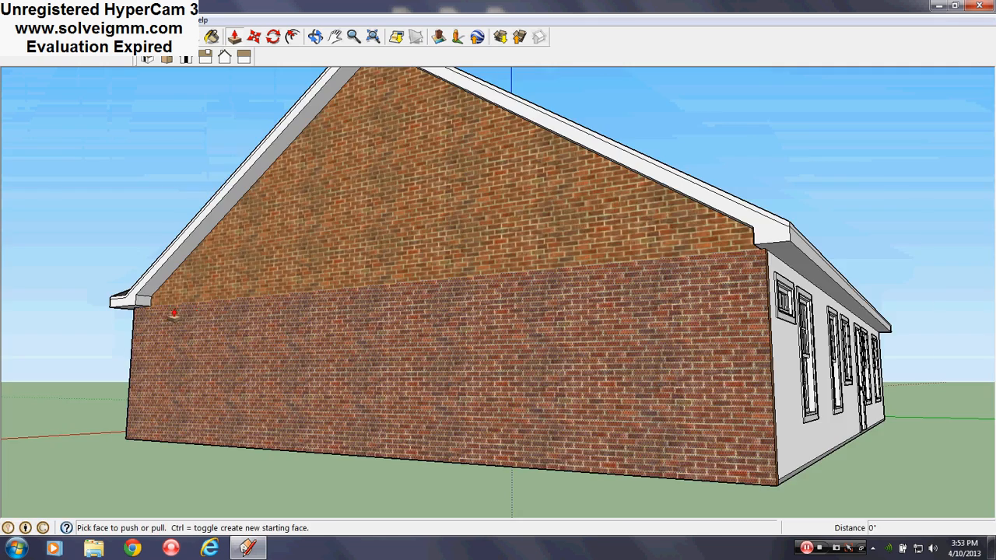
- Examine the house from outside and the chimney's base at the gable fascia, and check the active layer
middle_drag(165, 311, 490, 346)
scroll(491, 346, down, 3)
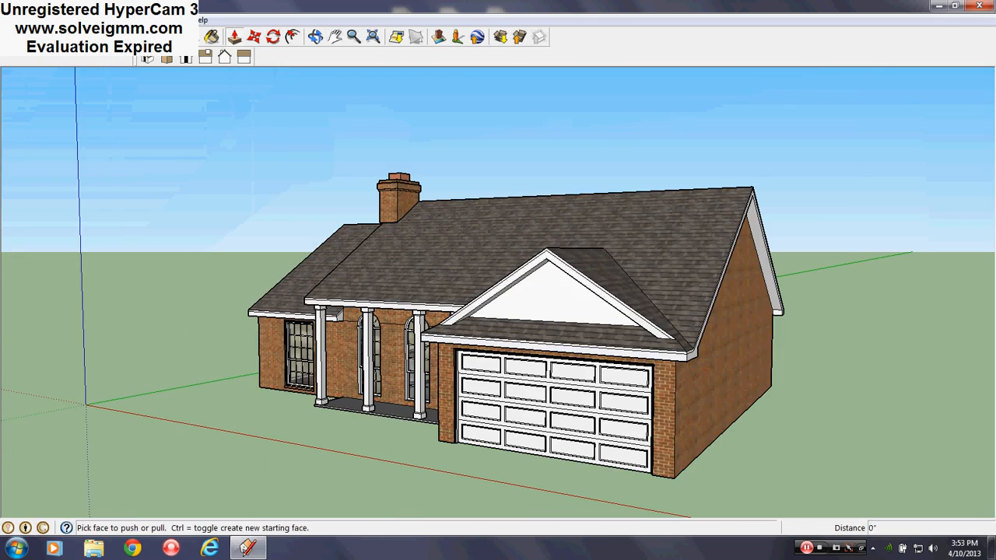
key(l)
middle_drag(367, 282, 705, 273)
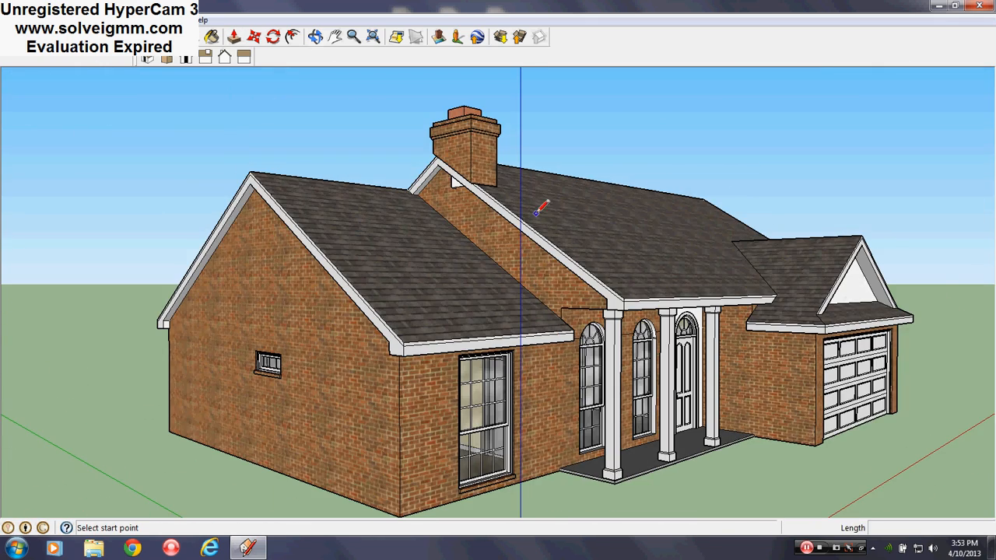
scroll(475, 186, up, 8)
middle_drag(453, 159, 410, 165)
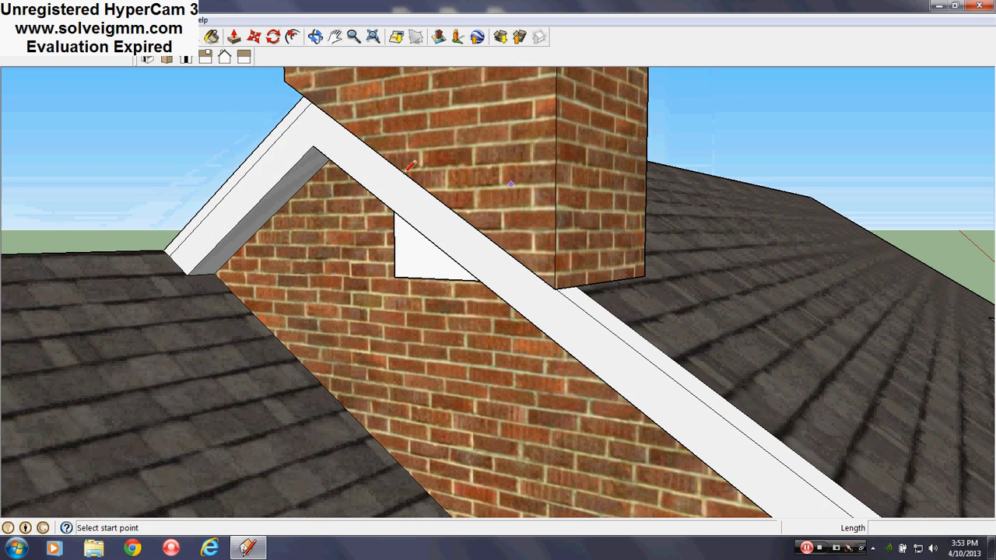
click(169, 19)
click(173, 110)
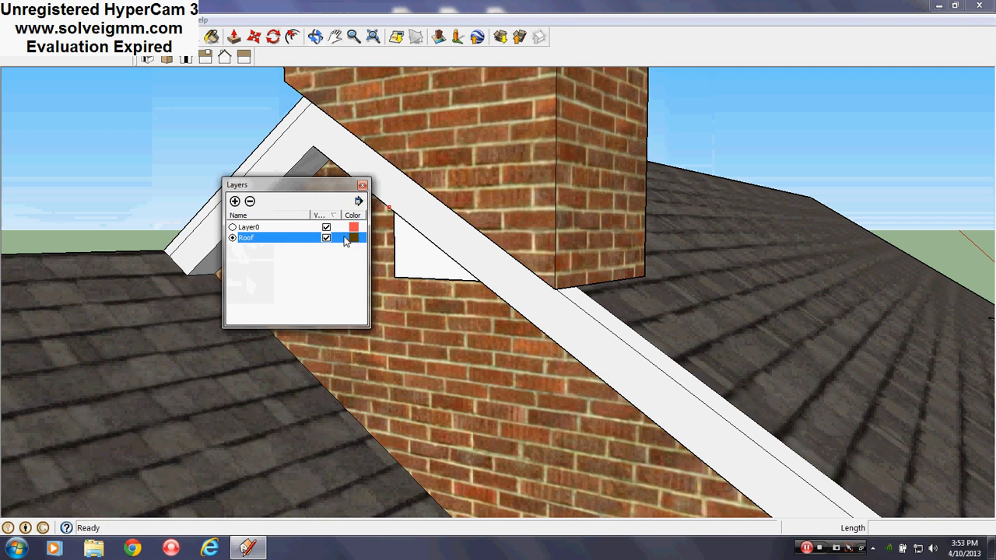
click(362, 184)
- Draw a vertical line from the chimney's porch-side corner across the fascia and about 3' 9" down the brick wall to the side wing's roof
scroll(506, 255, up, 5)
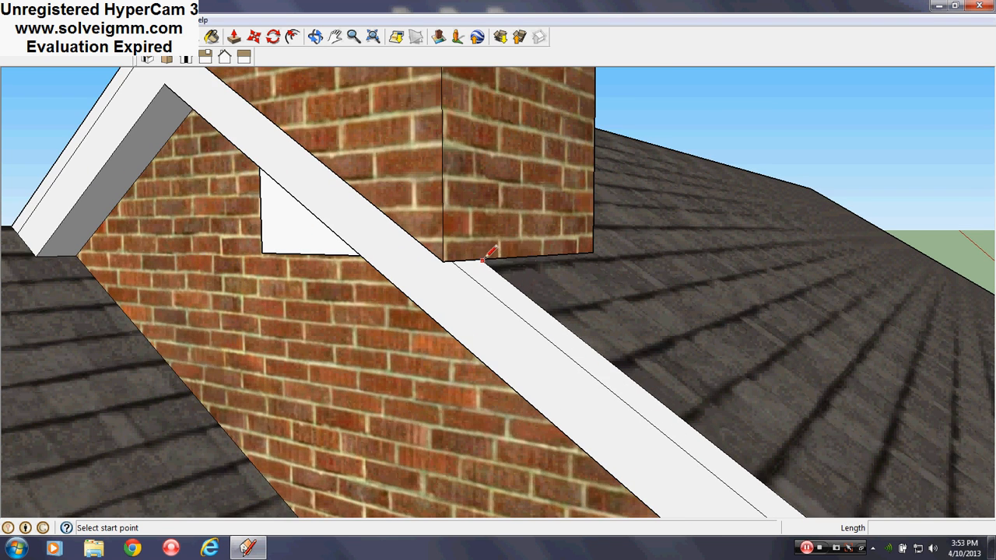
scroll(483, 325, down, 5)
mouse_move(485, 325)
middle_down()
mouse_move(509, 229)
mouse_move(498, 230)
mouse_move(487, 309)
middle_up()
scroll(493, 287, up, 4)
click(484, 308)
scroll(500, 325, up, 4)
scroll(485, 277, down, 5)
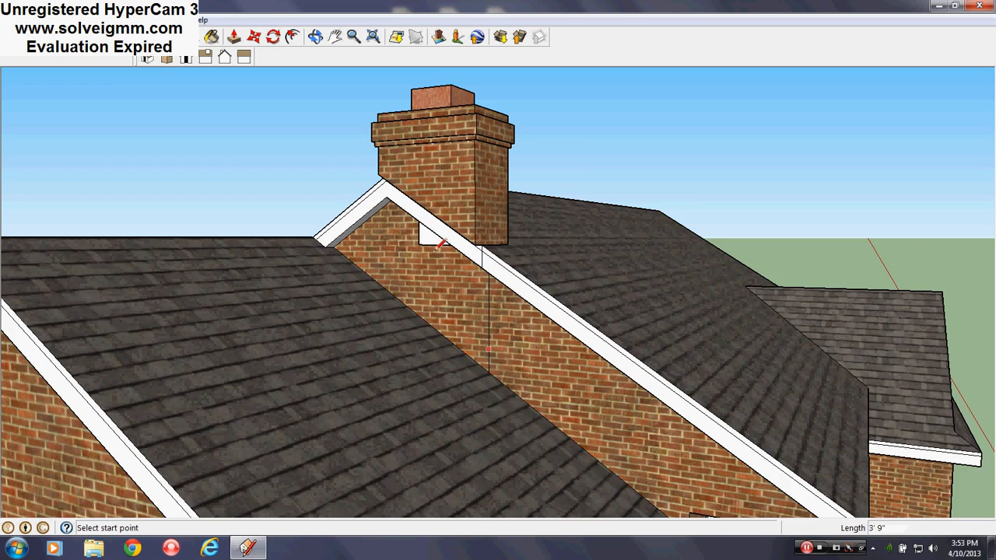
- Split the main gable's fascia and trim strip at the peak with a line across both
scroll(369, 156, up, 5)
middle_drag(369, 155, 684, 292)
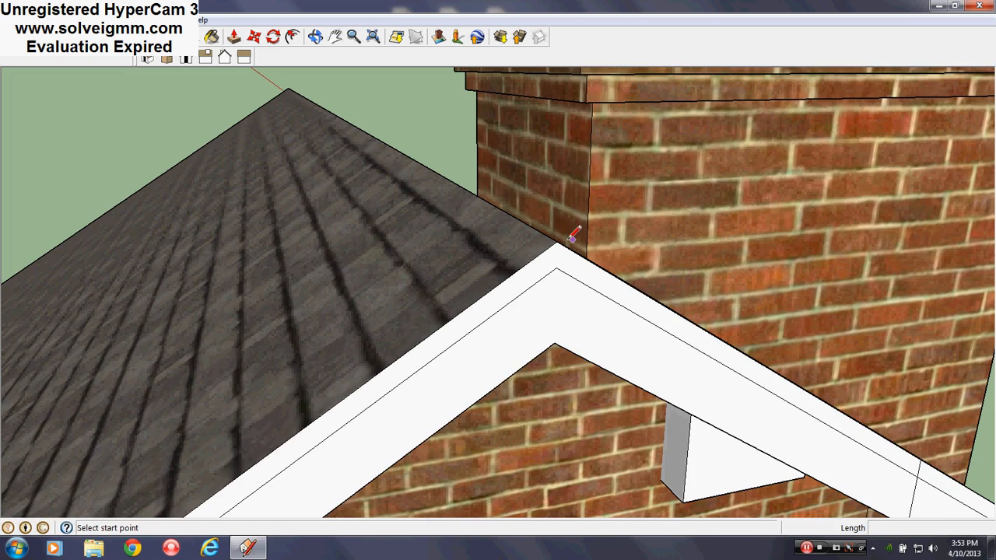
middle_drag(558, 343, 498, 301)
middle_drag(510, 194, 468, 232)
scroll(468, 232, down, 7)
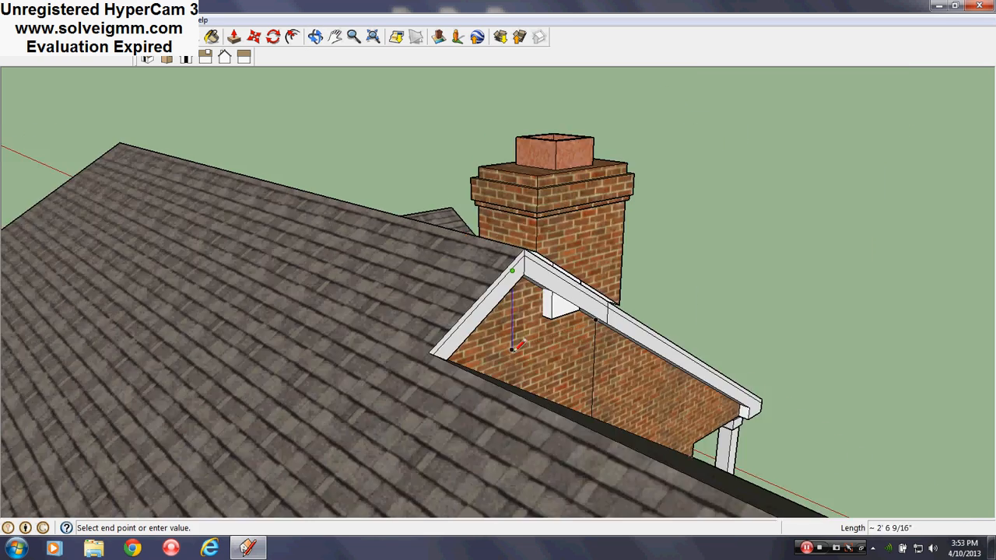
- Draw a vertical line about 3' 9" long from below the gable peak down the brick wall to the side wing's roof
middle_drag(516, 345, 369, 377)
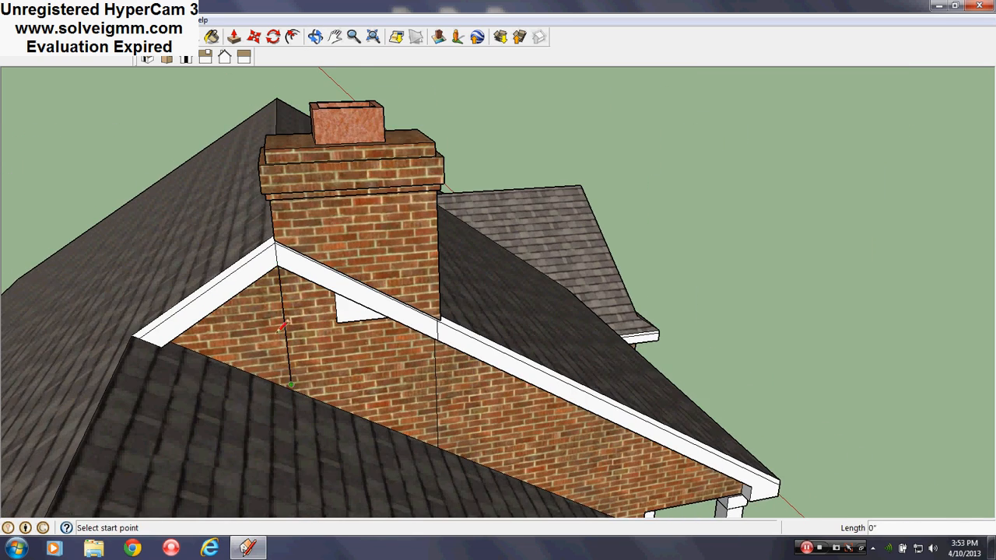
scroll(278, 333, up, 4)
middle_drag(278, 333, 104, 55)
scroll(334, 385, up, 3)
middle_drag(336, 387, 369, 370)
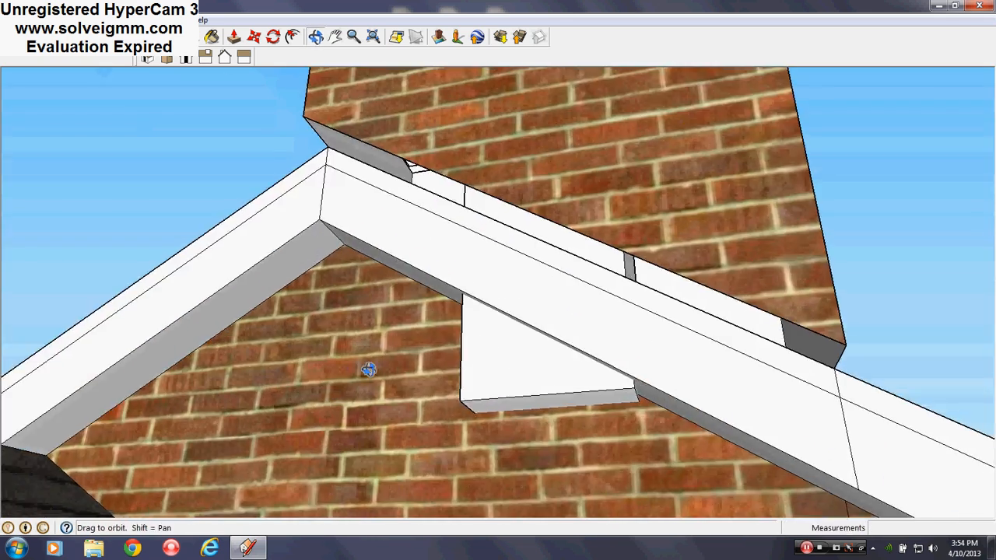
scroll(364, 206, down, 5)
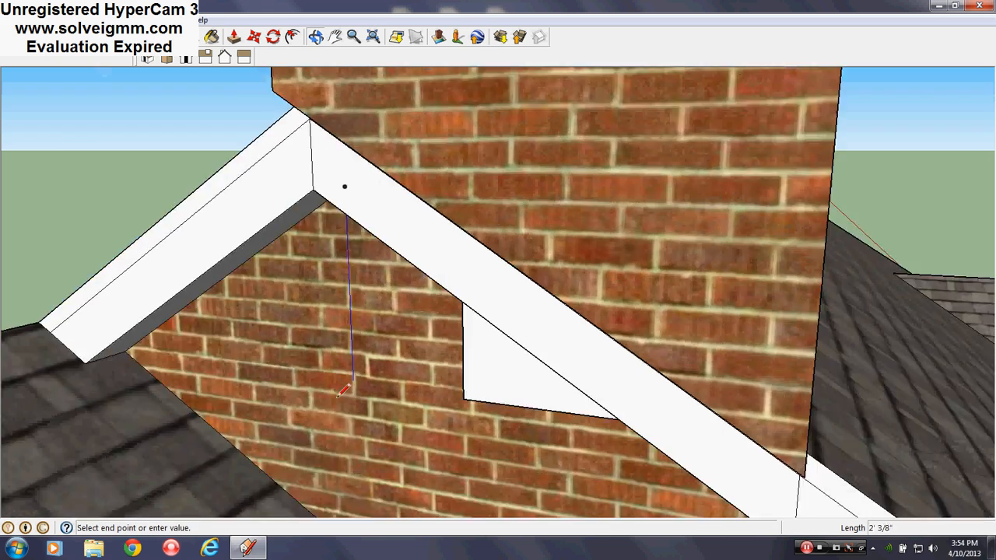
scroll(428, 330, down, 1)
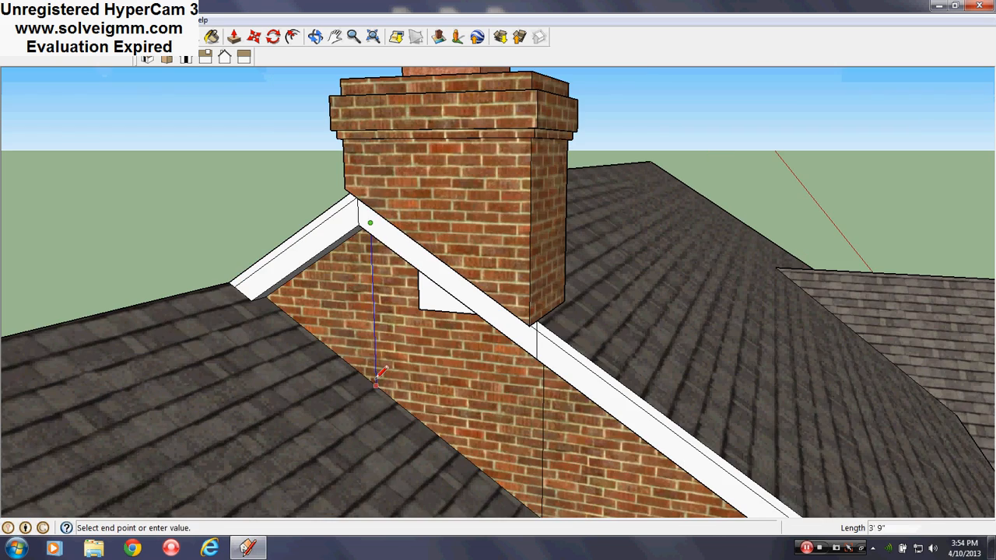
scroll(347, 235, down, 3)
scroll(407, 235, up, 4)
- Pull the fascia and trim section below the chimney outward 5 3/4" and the brick wall section beneath it outward 11 3/4"
middle_drag(407, 236, 435, 233)
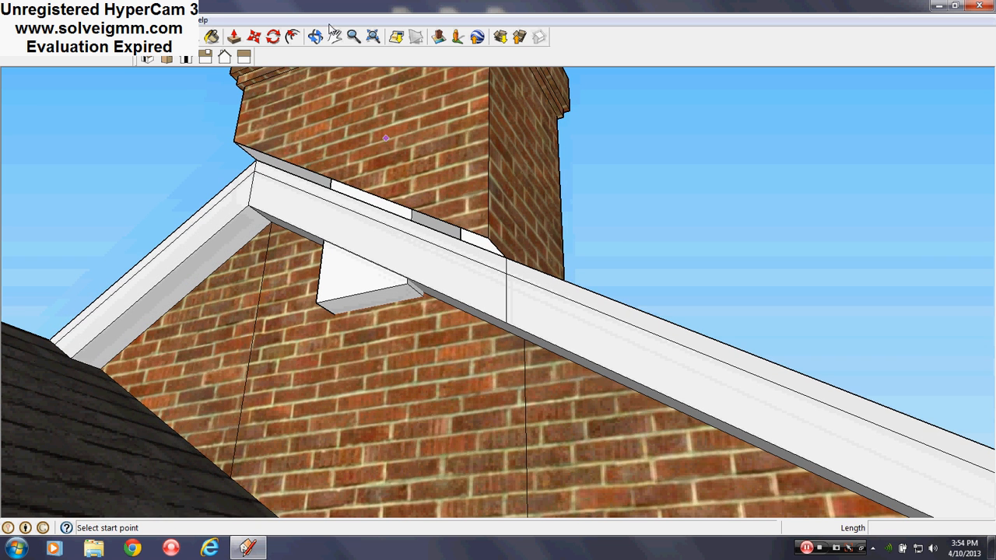
click(234, 37)
mouse_move(459, 233)
mouse_down()
mouse_move(461, 299)
mouse_move(455, 229)
mouse_up()
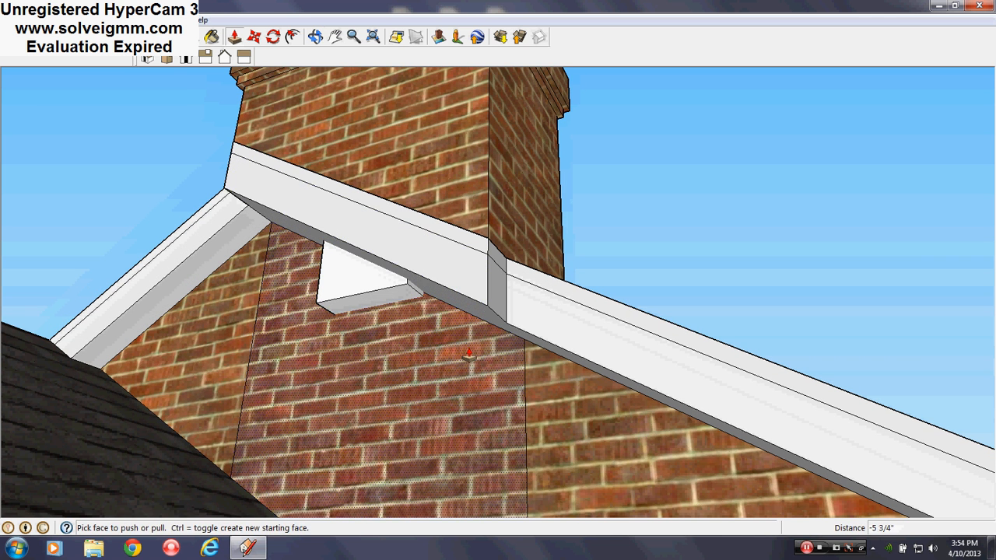
drag(469, 356, 458, 247)
middle_drag(478, 186, 337, 330)
scroll(396, 280, down, 3)
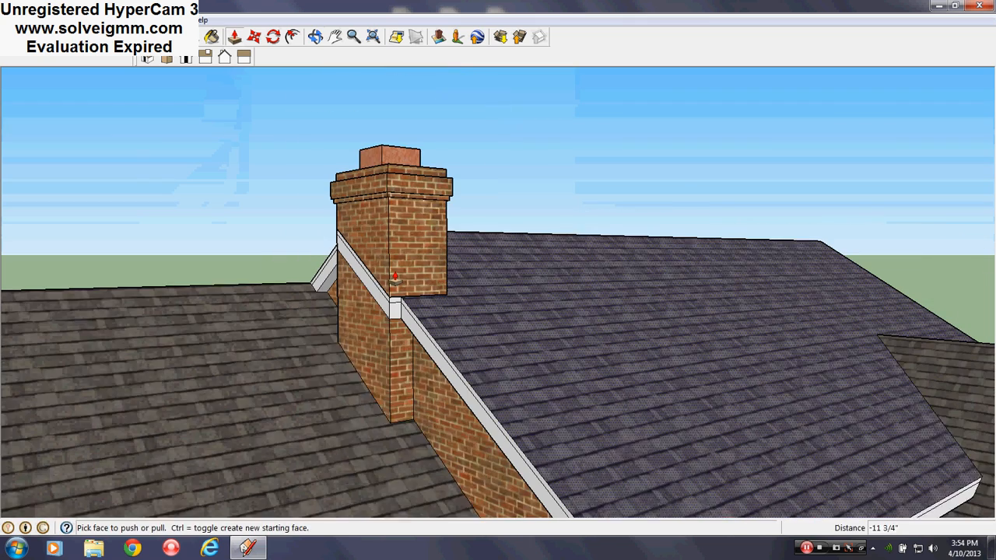
- Explode the chimney group
scroll(395, 277, down, 1)
key(e)
right_click(439, 203)
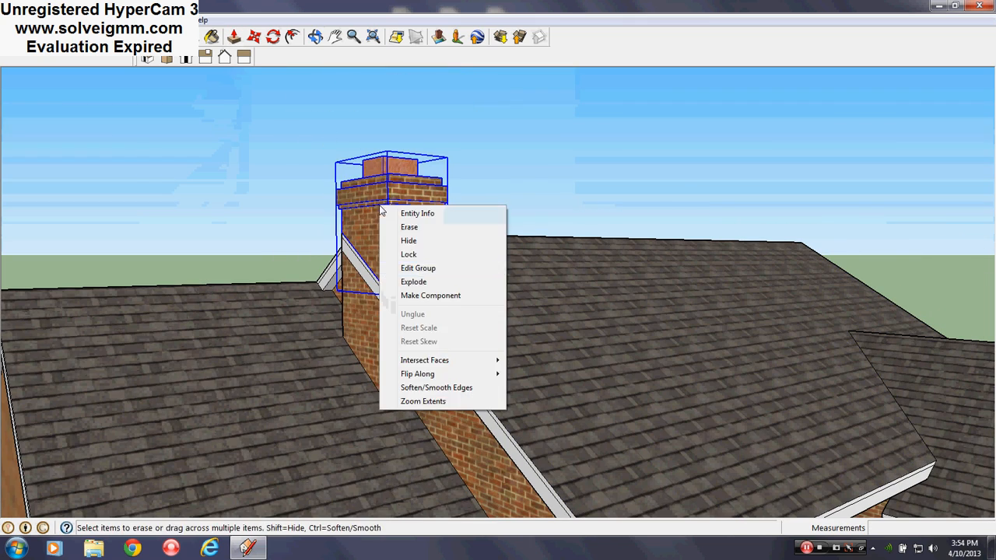
click(415, 282)
- Try to erase the white fascia return on the chimney's porch side so the brick runs through
scroll(416, 286, up, 6)
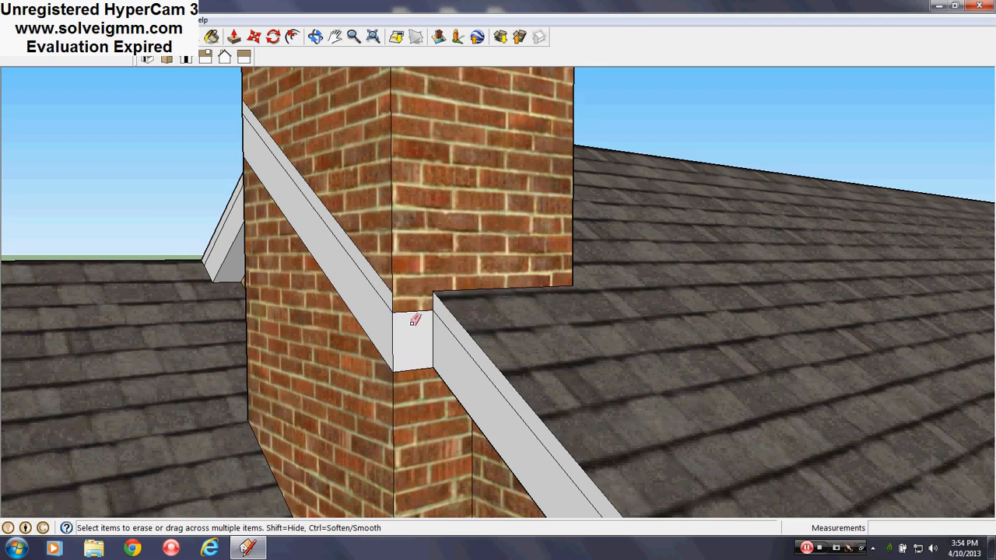
click(414, 321)
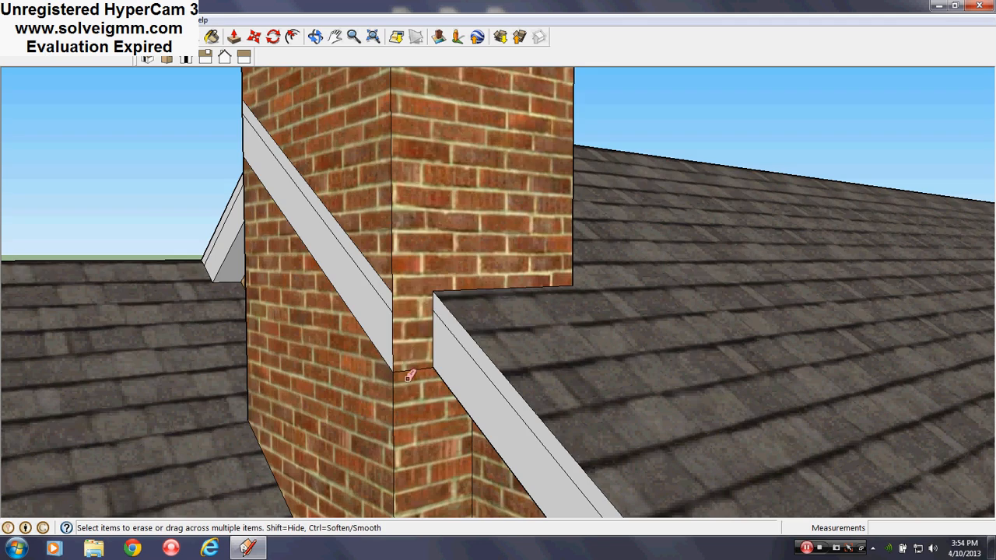
click(401, 359)
mouse_move(401, 359)
middle_down()
mouse_move(407, 382)
mouse_move(407, 355)
mouse_move(823, 368)
middle_up()
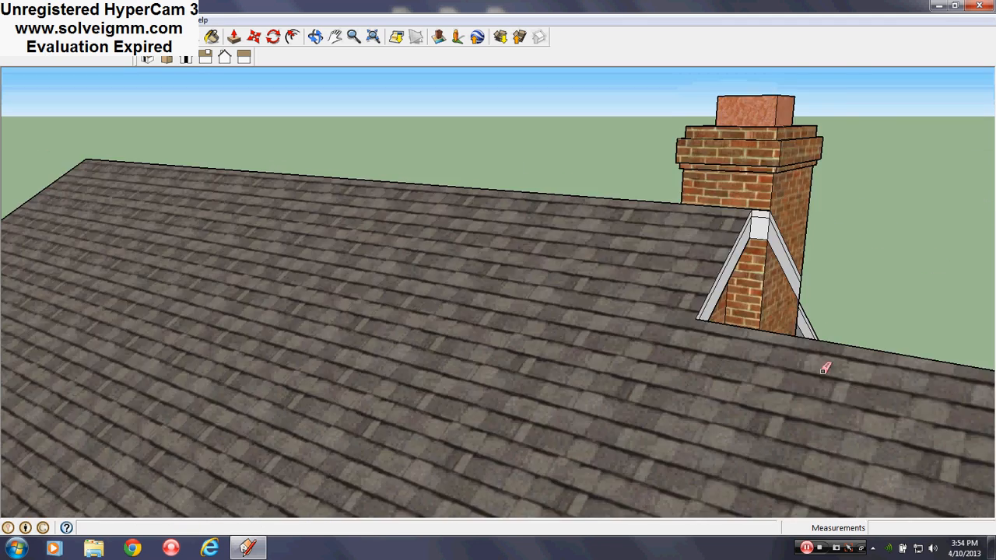
- Draw a line along the chimney's ridge-side corner from the top of the fascia down to the side wing's roof, about 4' 4 1/4"
scroll(780, 219, up, 4)
scroll(733, 184, up, 2)
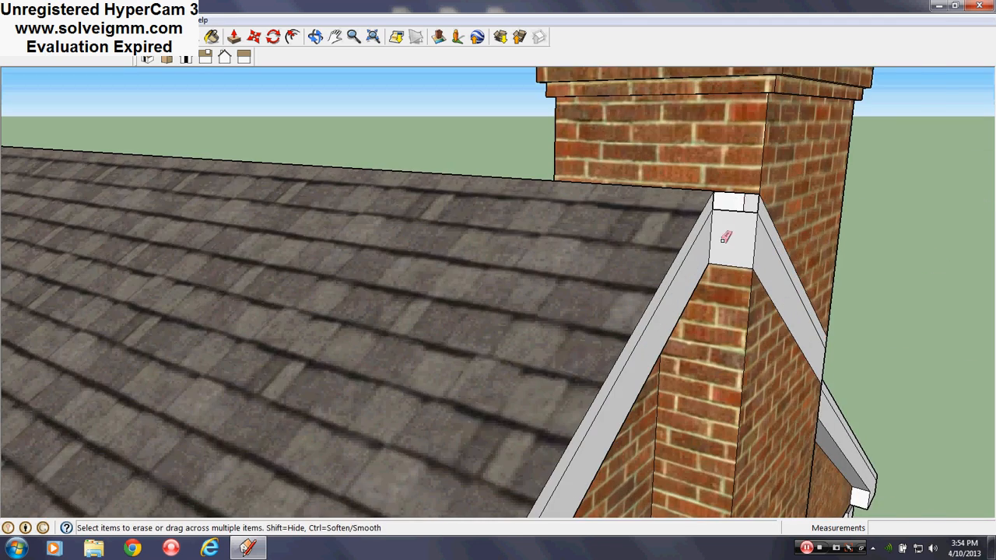
scroll(725, 238, up, 8)
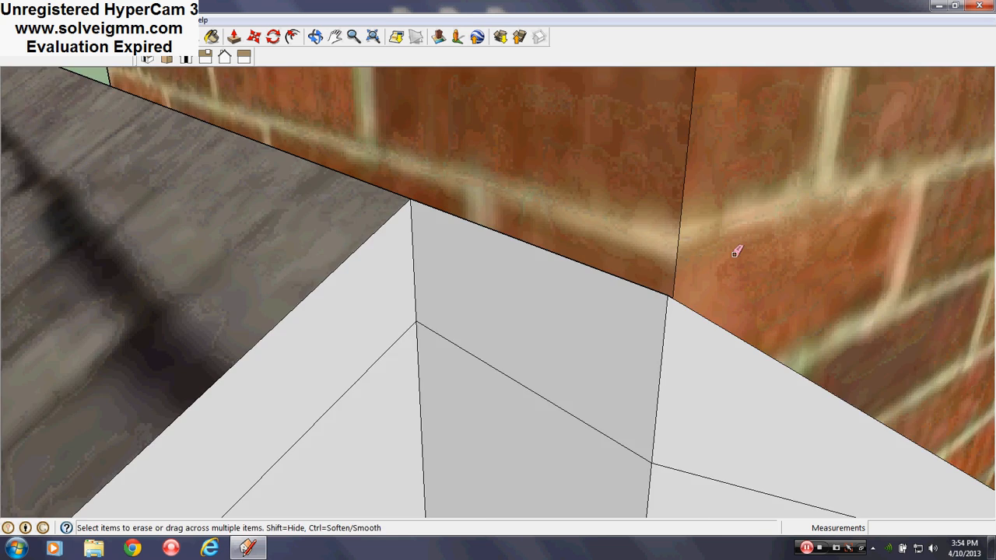
scroll(735, 254, up, 2)
middle_drag(734, 253, 696, 335)
scroll(297, 152, down, 5)
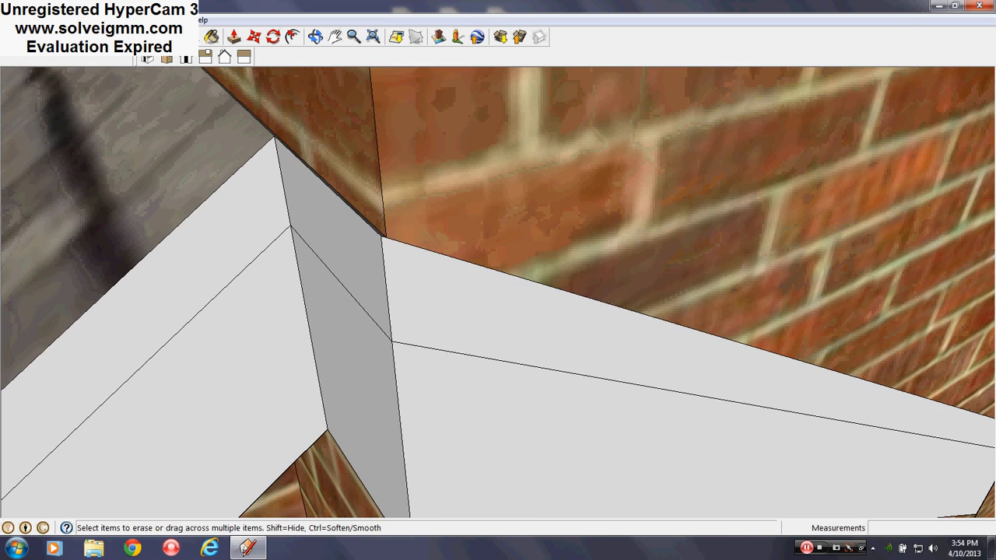
click(384, 235)
scroll(339, 144, down, 6)
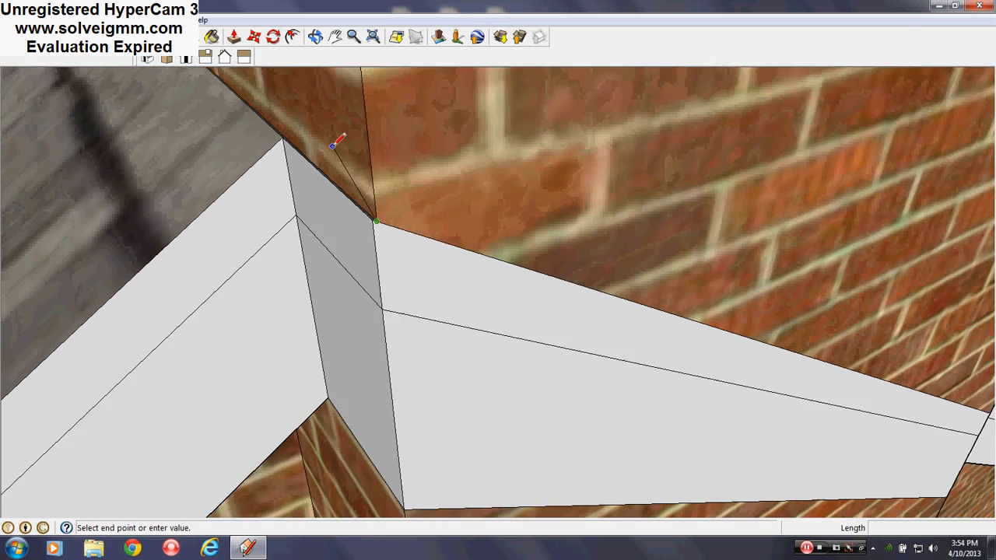
scroll(369, 382, up, 2)
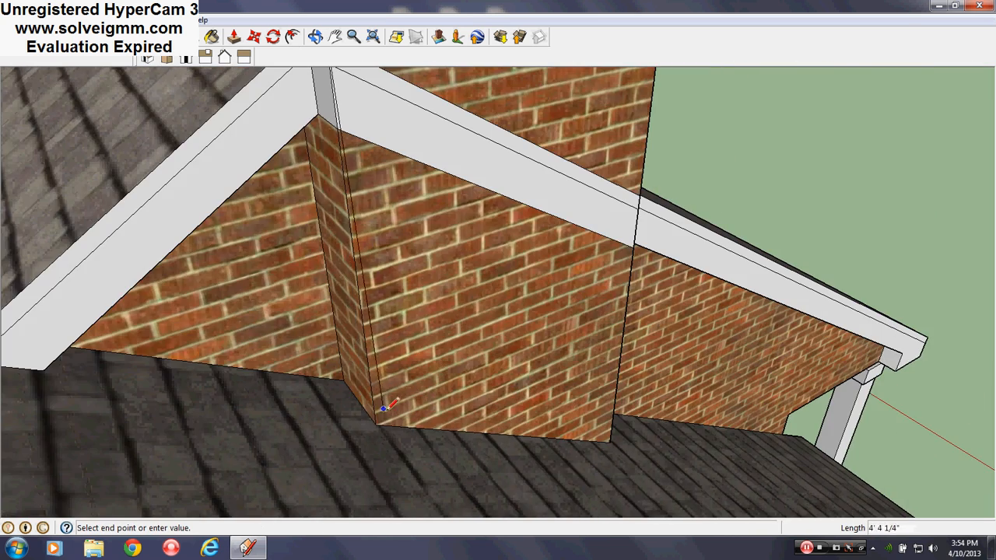
click(377, 424)
scroll(372, 451, down, 5)
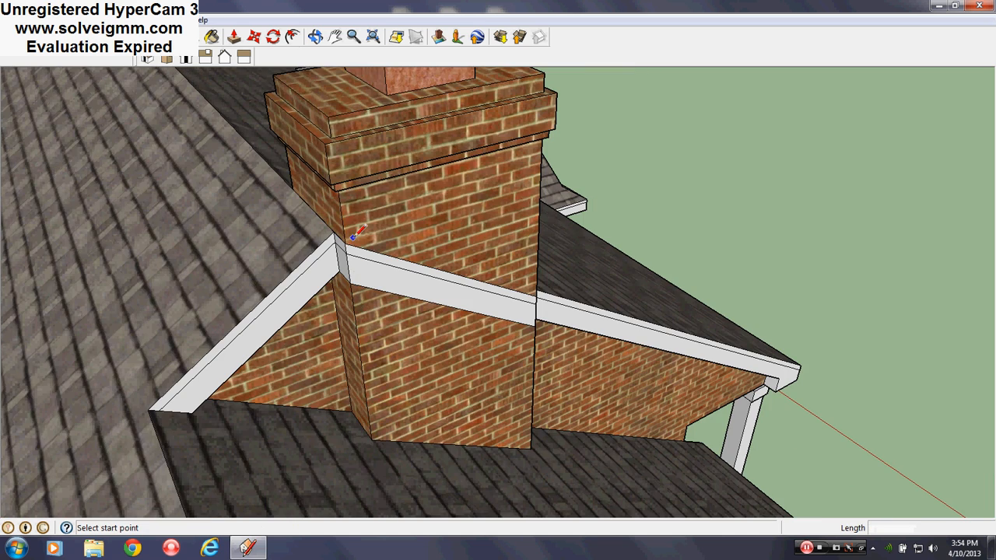
- Erase the white fascia and trim edges crossing the chimney's outer face and its porch-side return
scroll(372, 259, up, 3)
mouse_move(356, 251)
middle_down()
mouse_move(334, 260)
mouse_move(288, 243)
middle_up()
right_click(488, 243)
click(174, 130)
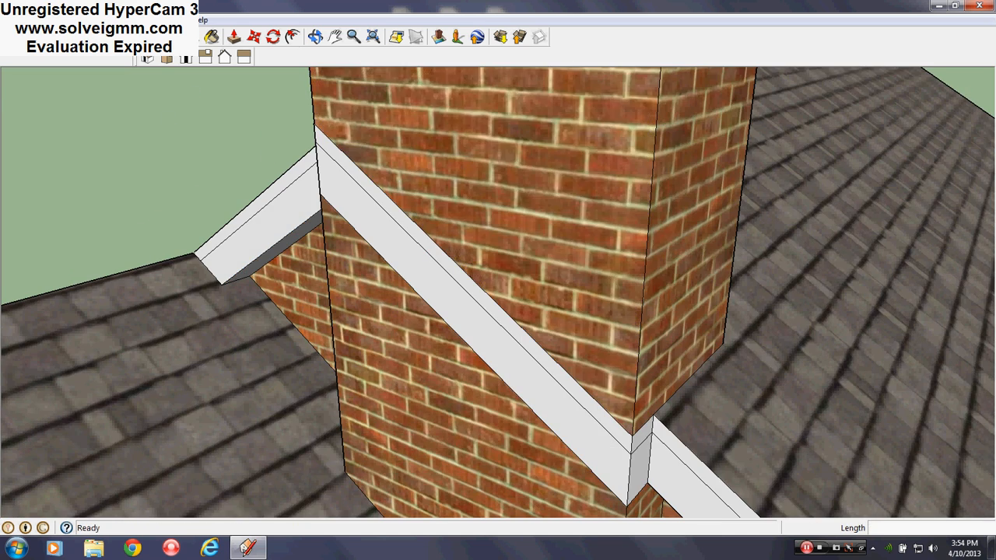
middle_drag(396, 224, 427, 213)
key(e)
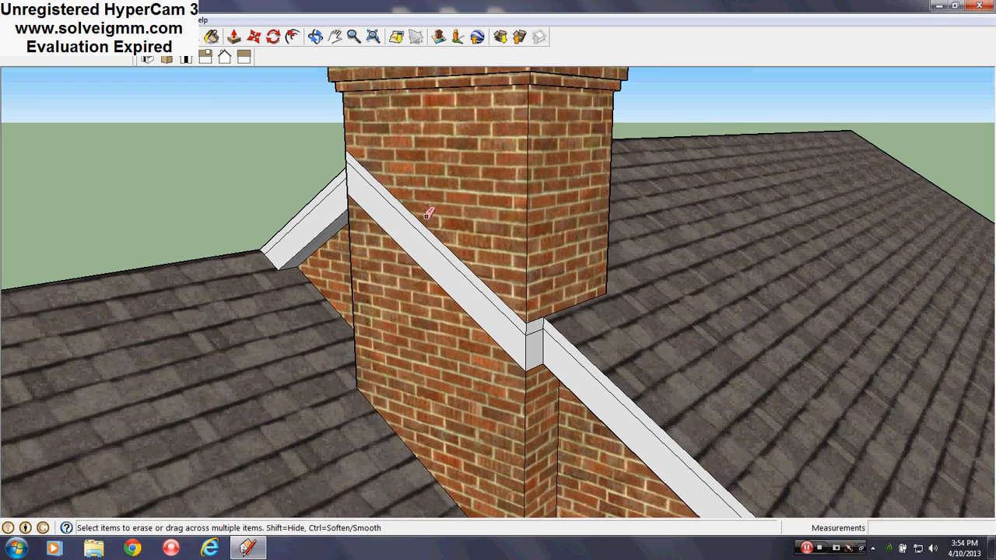
click(427, 289)
scroll(547, 330, up, 2)
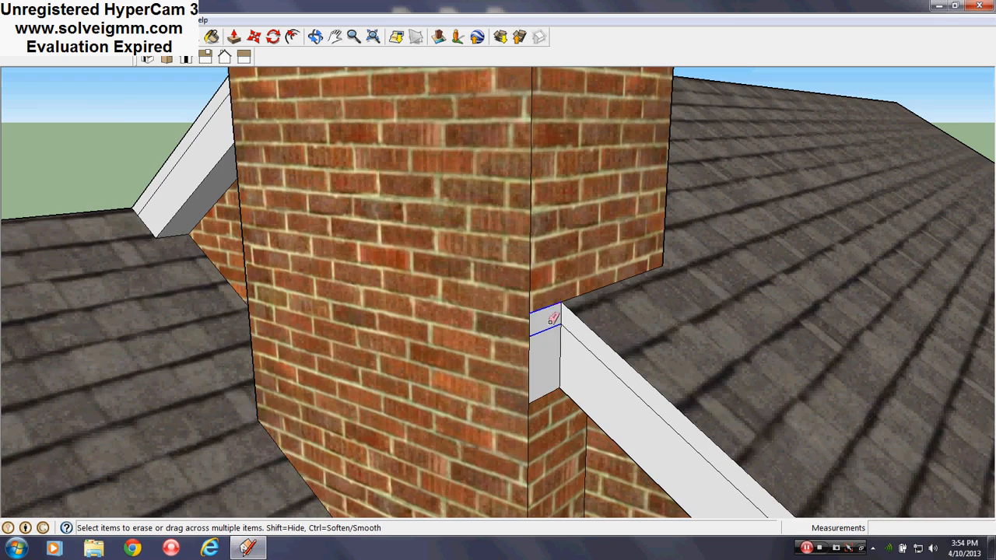
click(553, 319)
- Inspect the fascia return on the chimney's ridge side and undo the erasure of the chimney's fascia strips
mouse_move(425, 273)
middle_down()
mouse_move(593, 402)
mouse_move(569, 358)
middle_up()
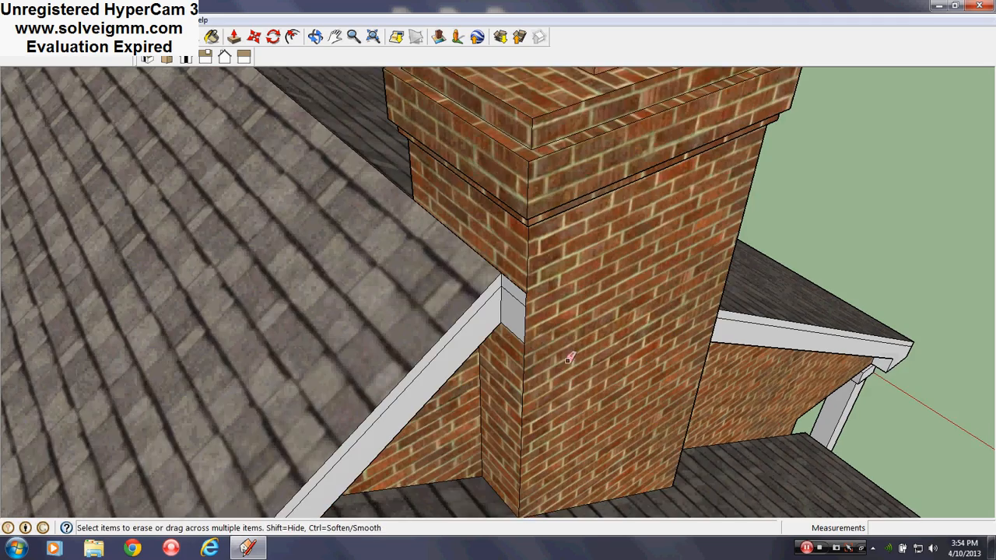
scroll(573, 328, up, 2)
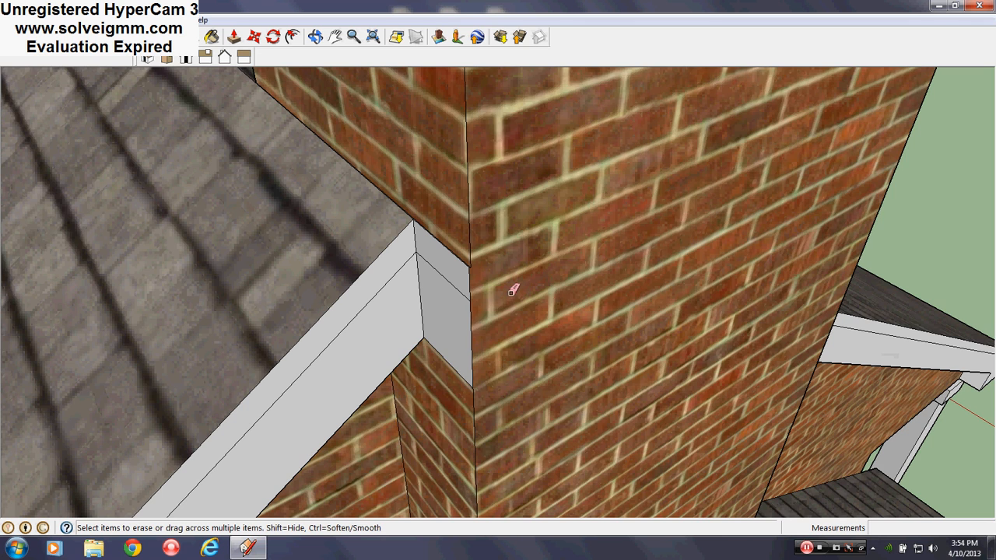
key(ctrl+z)
scroll(478, 289, up, 3)
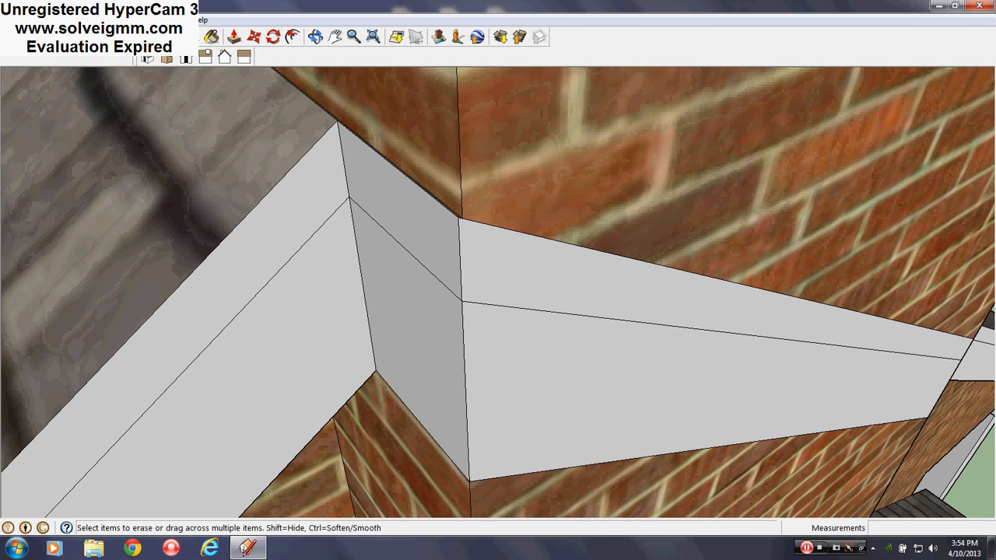
- Retrace the chimney's ridge-side corner from the fascia's top edge to the side wing's roof, and erase the stray segment about 2" long
key(l)
scroll(467, 216, down, 5)
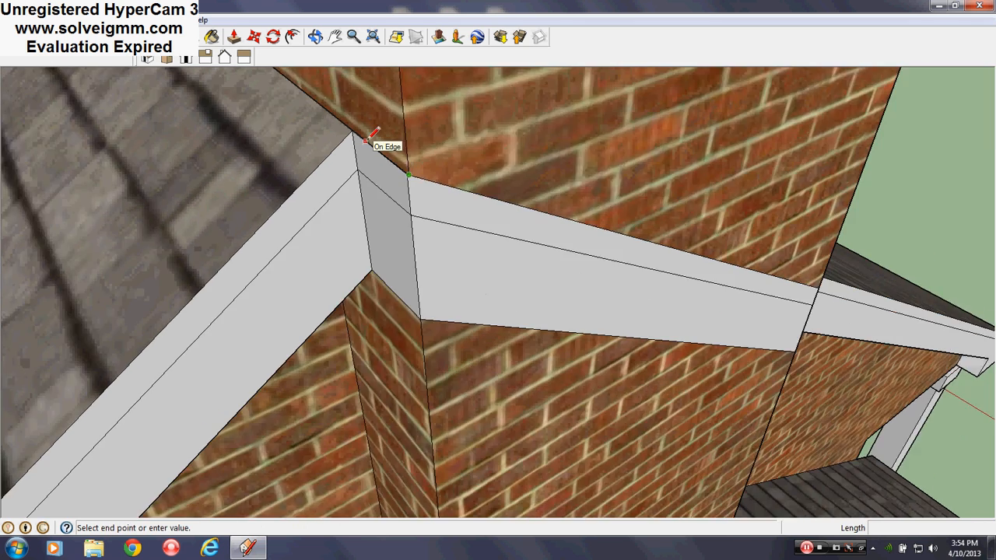
scroll(454, 441, up, 2)
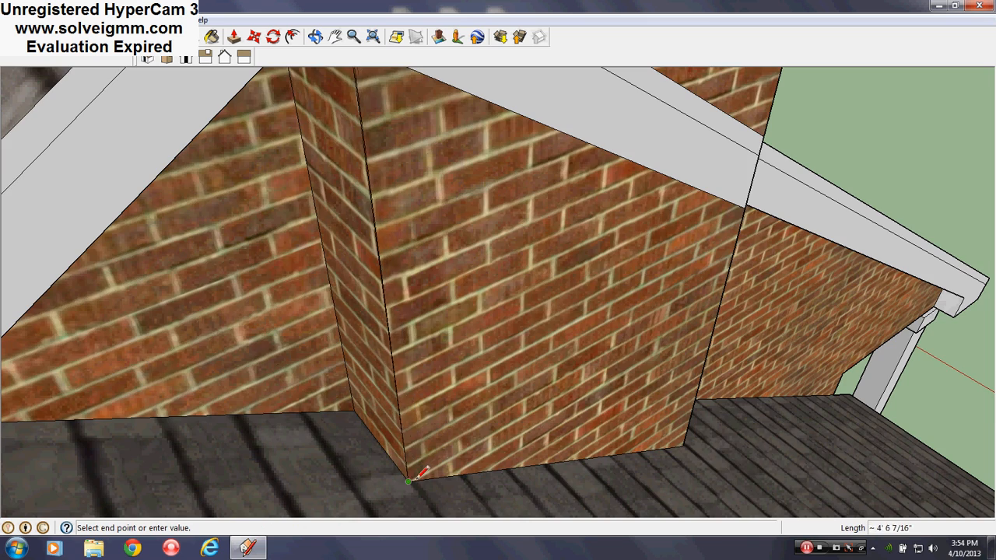
scroll(421, 475, up, 5)
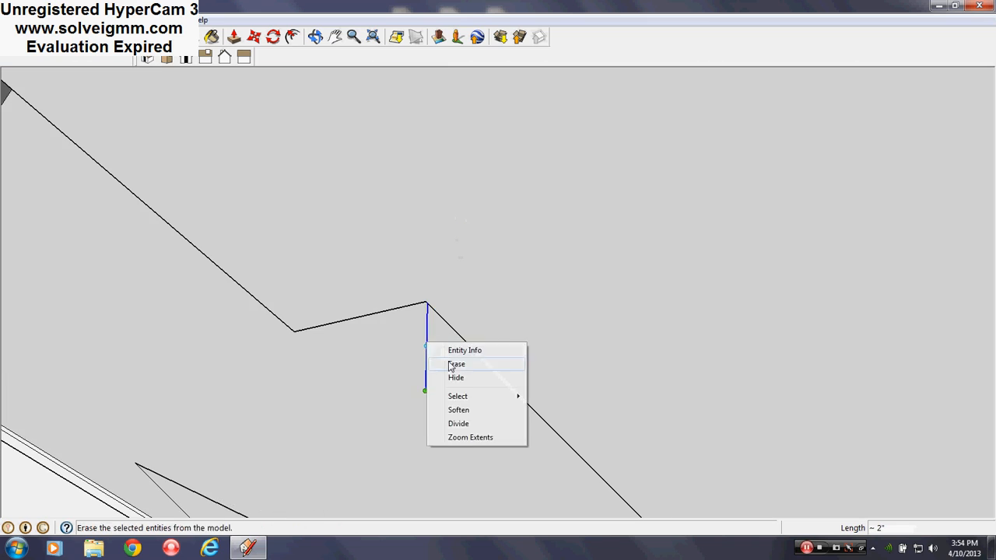
click(457, 363)
scroll(432, 451, down, 4)
scroll(422, 478, down, 4)
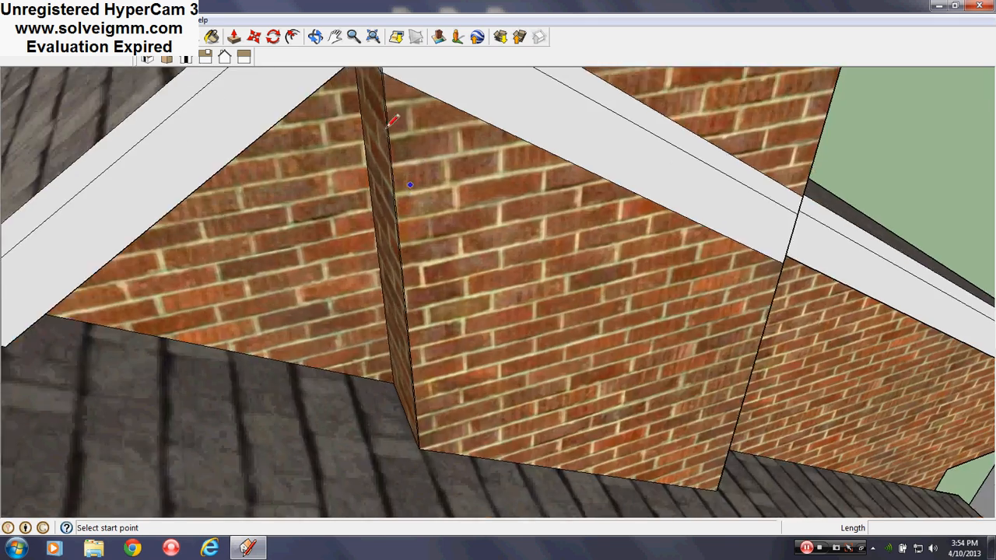
- Push the thin fascia slivers at the chimney's ridge-side corner back flush with the gable fascia
scroll(370, 225, up, 5)
scroll(382, 202, down, 5)
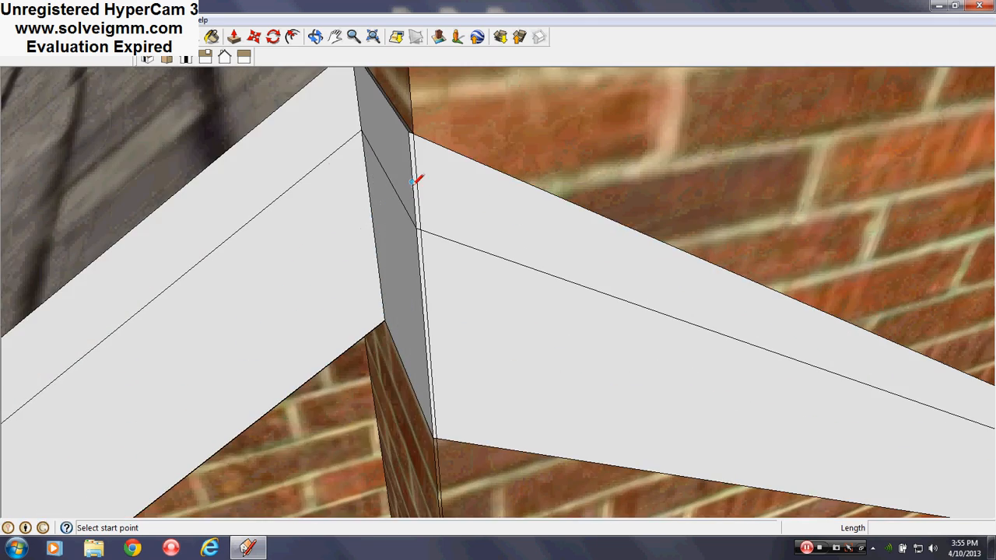
middle_drag(527, 196, 507, 201)
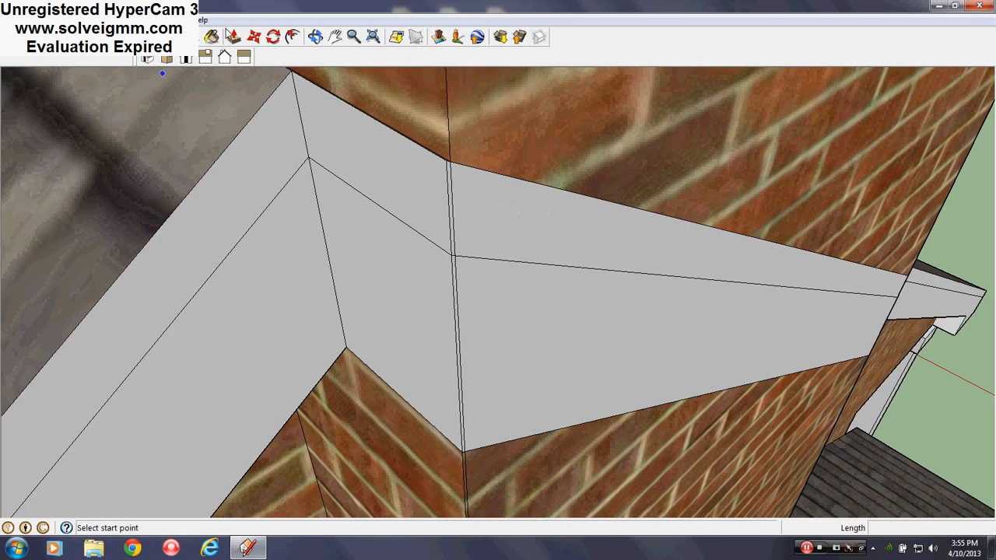
click(233, 38)
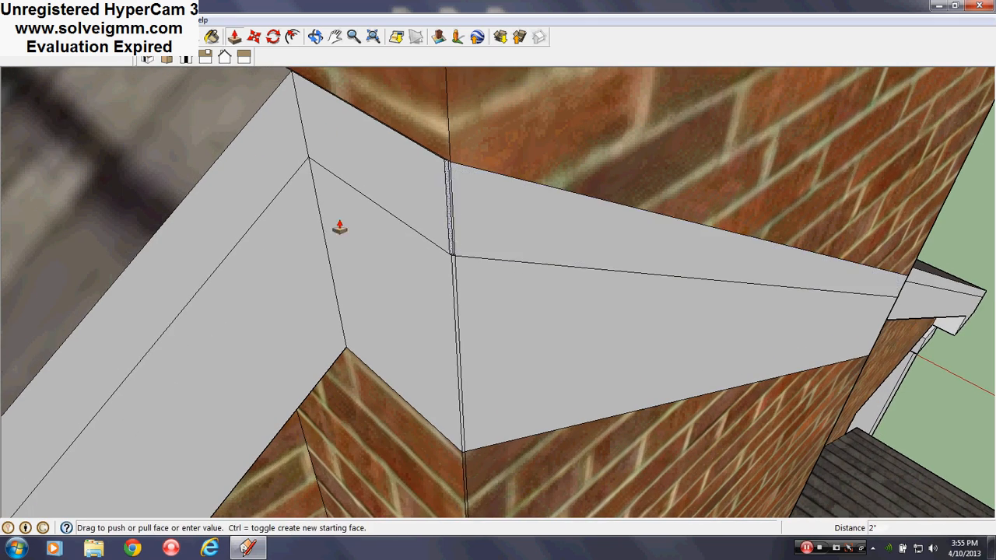
click(304, 231)
scroll(457, 283, up, 3)
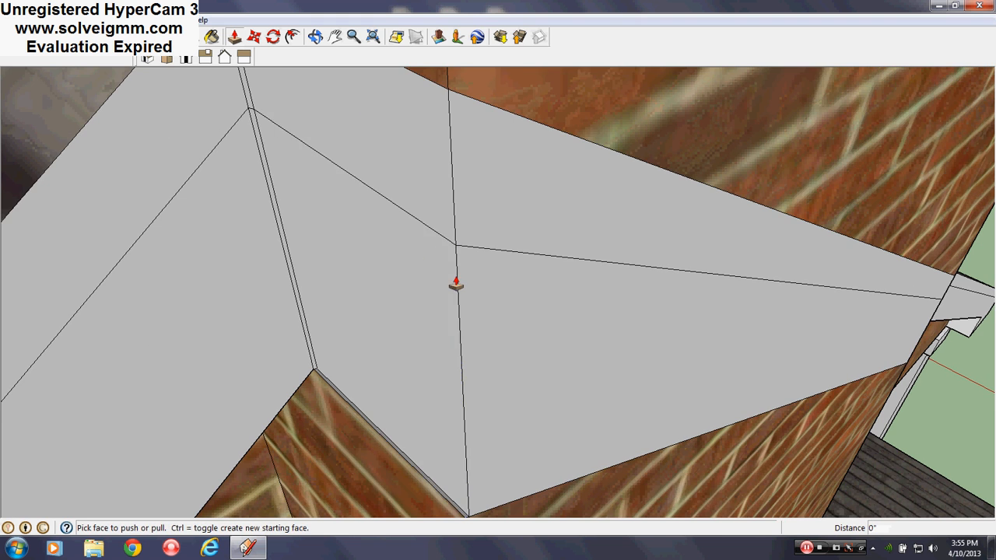
scroll(456, 285, down, 3)
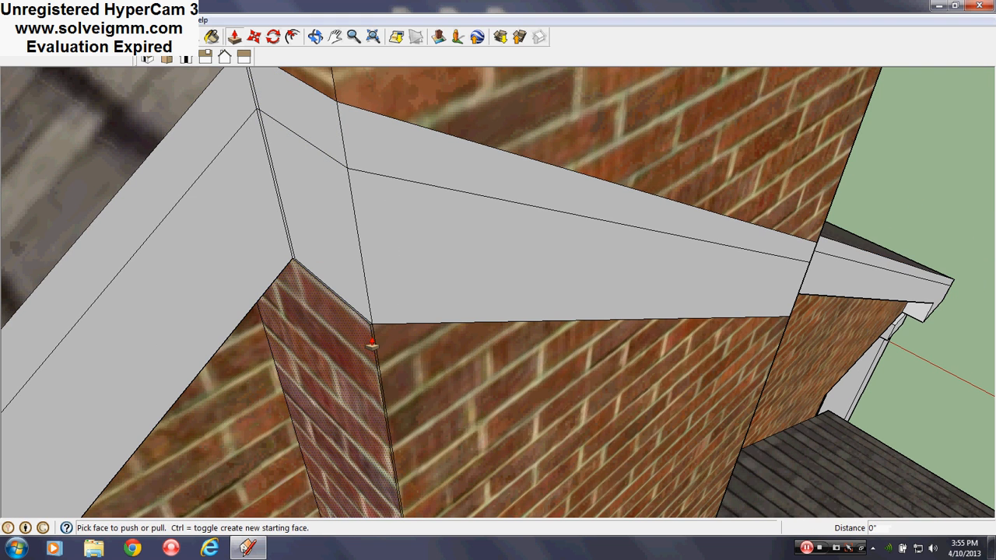
- Push the thin brick sliver below the fascia at the chimney's ridge-side corner back 6" to the gable wall
scroll(372, 344, up, 2)
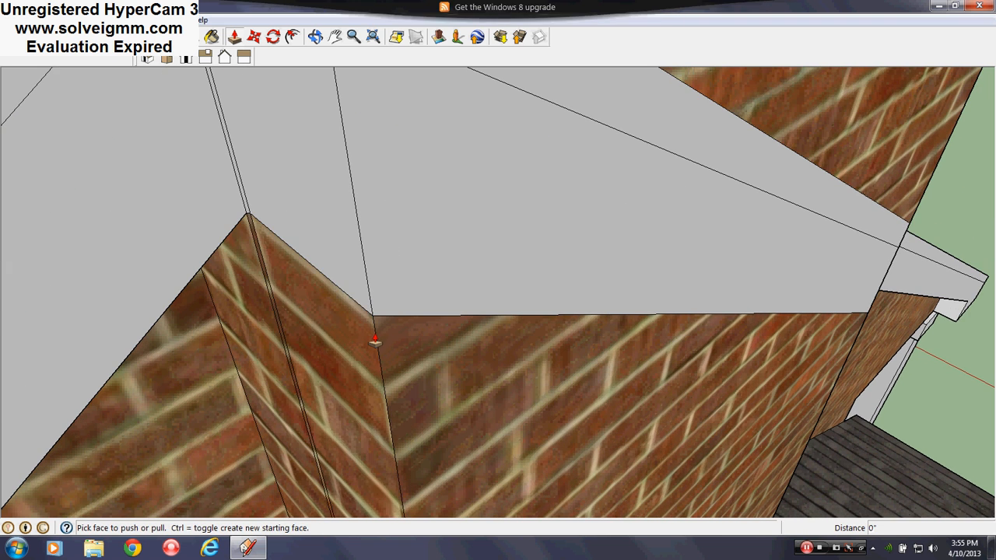
click(259, 253)
click(210, 359)
scroll(311, 215, down, 2)
middle_drag(318, 218, 346, 296)
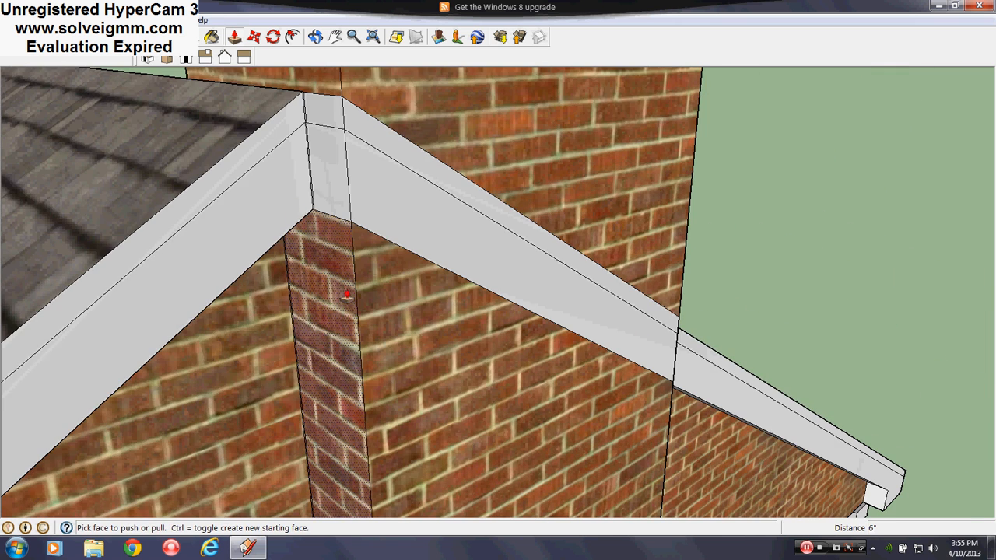
- Erase the leftover sliver edges where the chimney's ridge-side return meets the gable fascia and the brick wall
scroll(368, 148, up, 5)
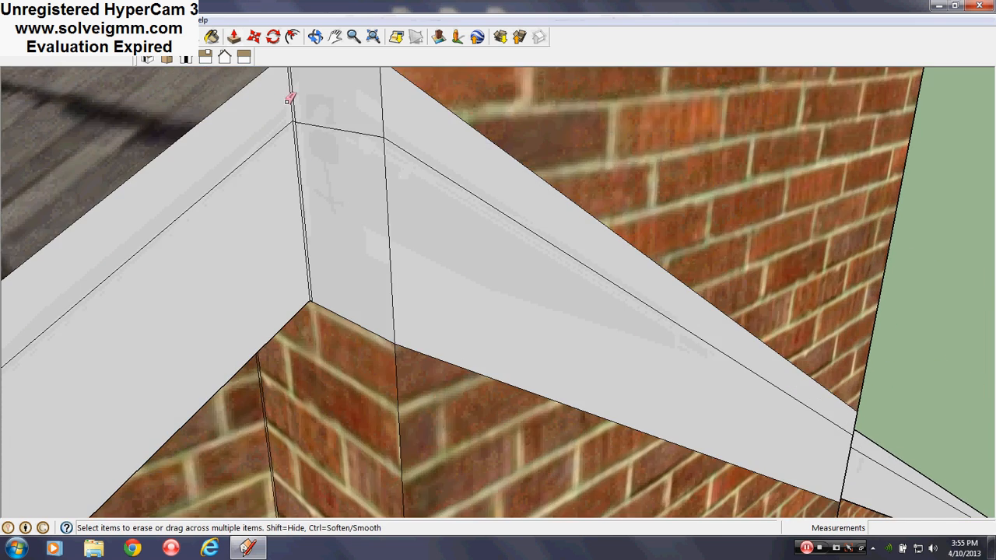
scroll(330, 147, down, 5)
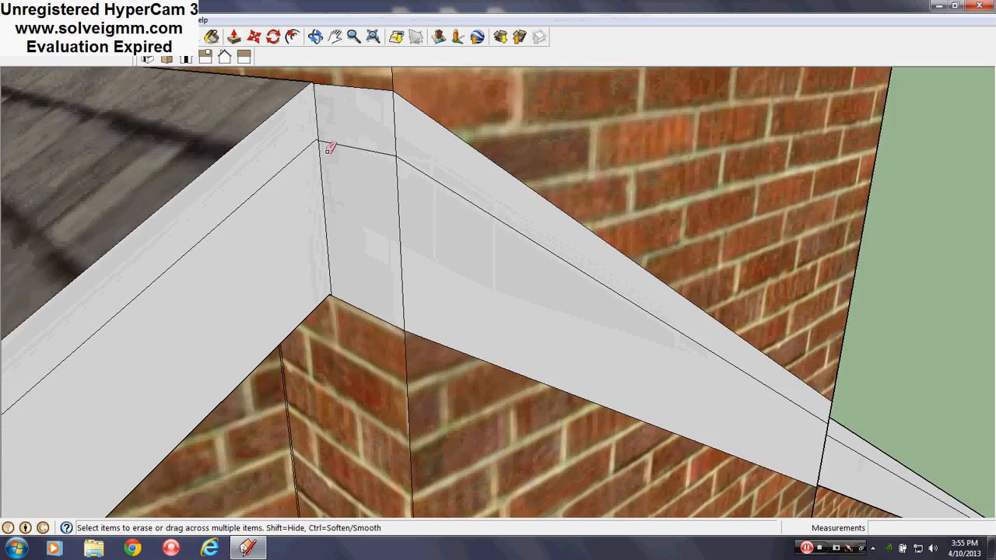
middle_drag(366, 218, 388, 317)
scroll(360, 245, up, 2)
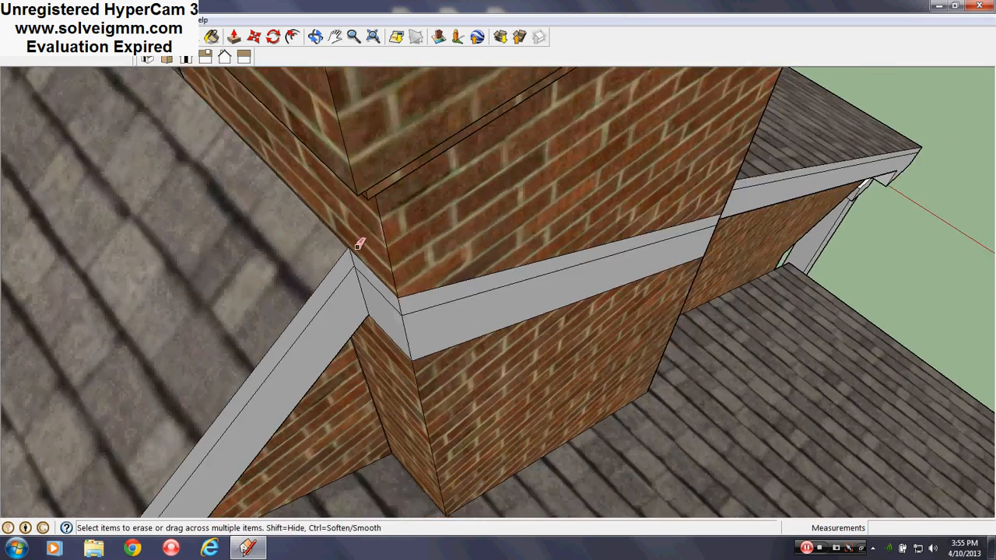
middle_drag(360, 244, 345, 160)
scroll(381, 553, up, 5)
scroll(360, 493, up, 5)
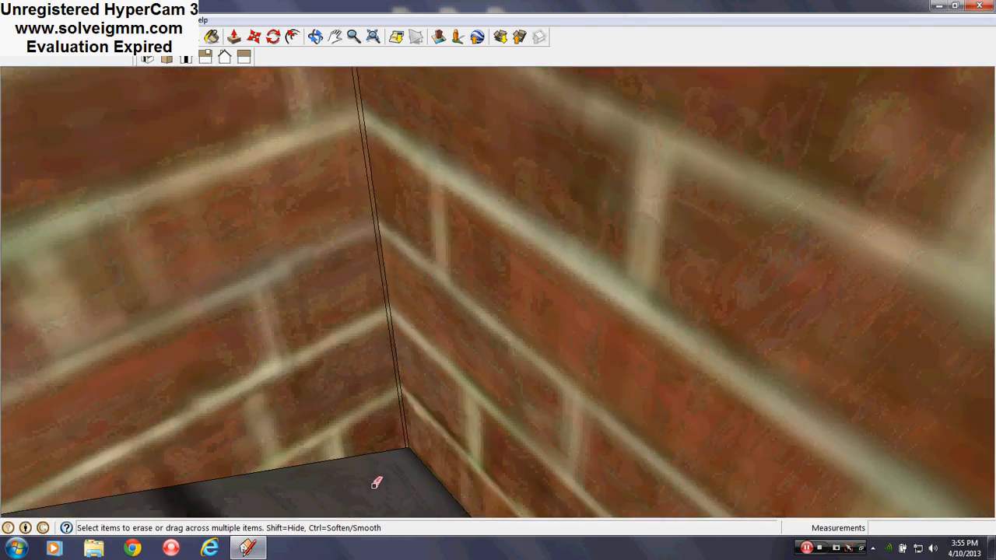
mouse_move(423, 417)
middle_down()
mouse_move(769, 438)
mouse_move(820, 300)
mouse_move(467, 350)
mouse_move(416, 387)
middle_up()
scroll(416, 387, down, 10)
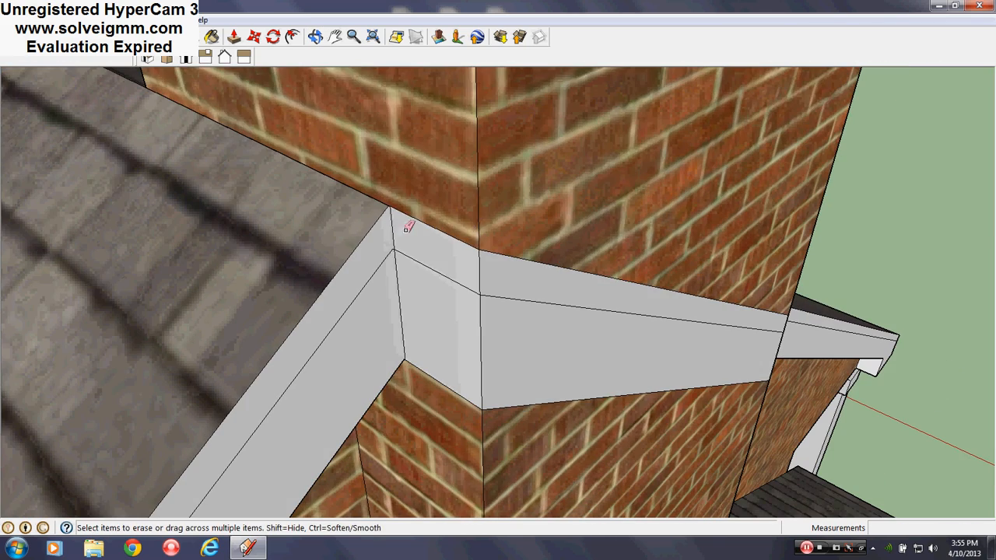
- Erase the remaining fascia and trim edges crossing the chimney's outer face and side returns
drag(405, 229, 408, 258)
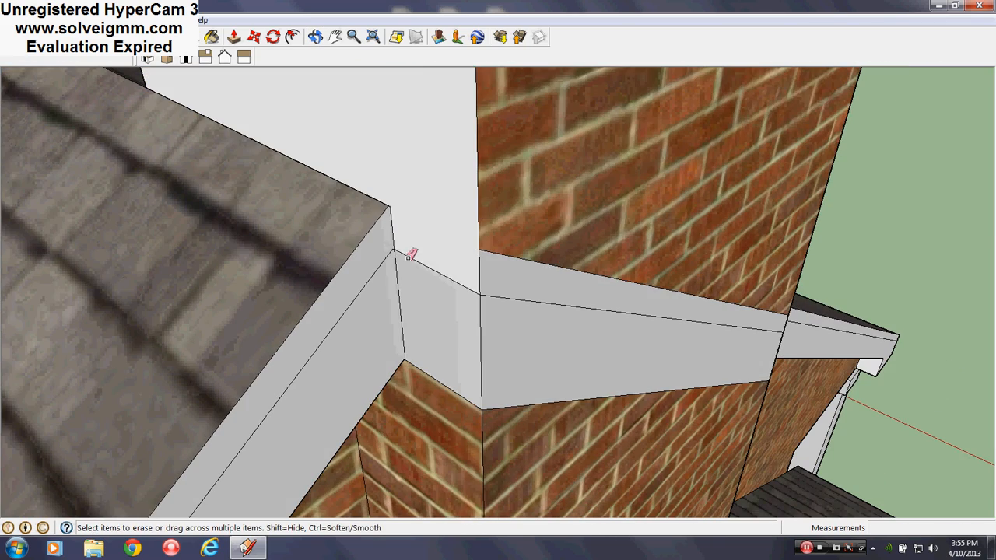
mouse_move(451, 412)
middle_down()
mouse_move(427, 369)
mouse_move(444, 275)
mouse_move(223, 244)
middle_up()
scroll(459, 288, down, 5)
scroll(495, 420, up, 5)
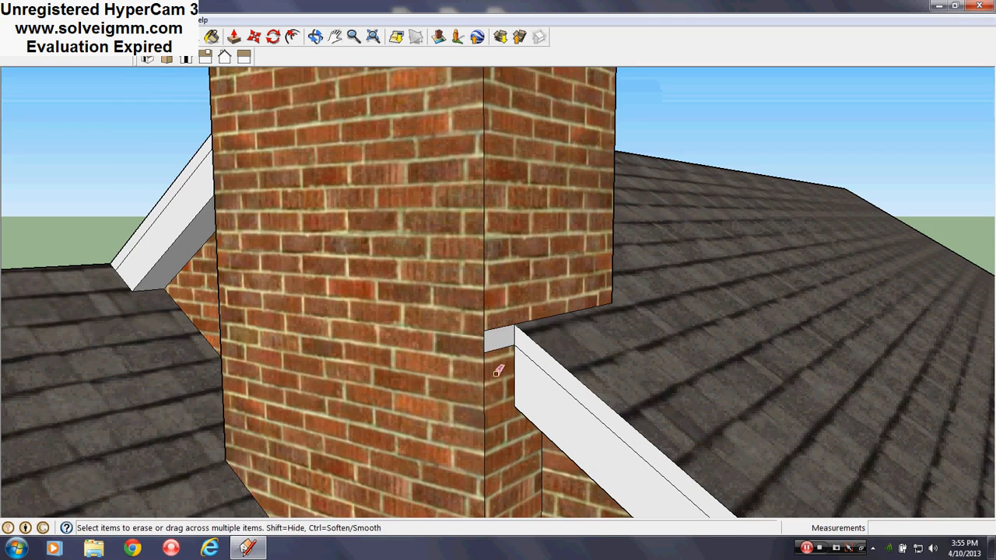
scroll(470, 289, down, 10)
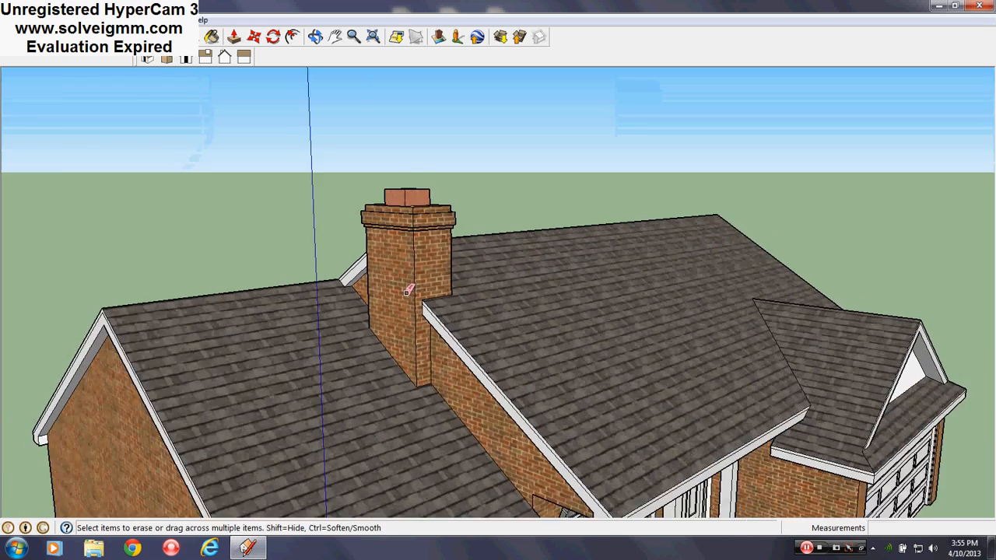
- Review the house's front elevation from the chimney and porch across to the garage gable and its eaves
mouse_move(407, 289)
middle_down()
mouse_move(242, 245)
mouse_move(382, 269)
mouse_move(563, 271)
mouse_move(726, 362)
mouse_move(540, 345)
mouse_move(260, 269)
mouse_move(210, 224)
mouse_move(252, 232)
middle_up()
scroll(366, 380, up, 8)
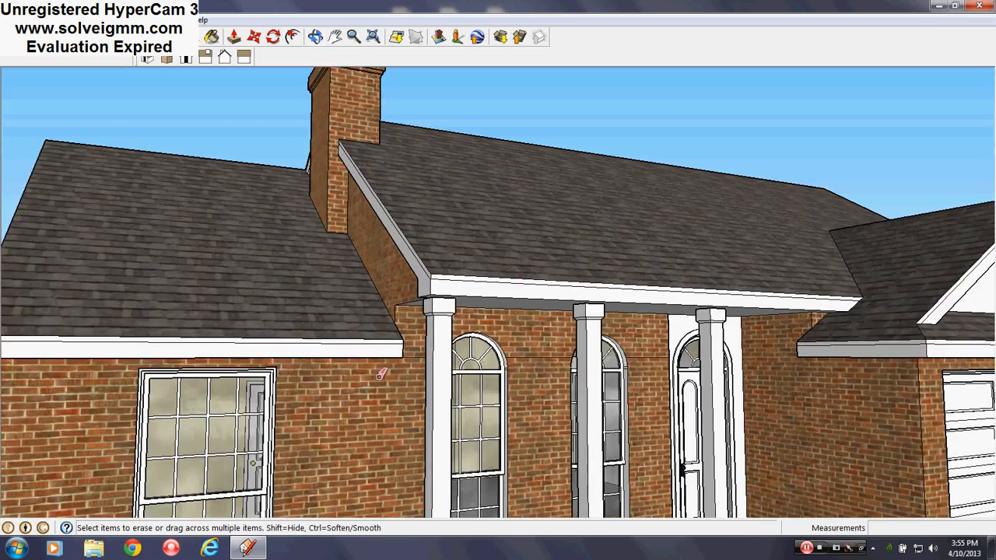
scroll(241, 378, down, 10)
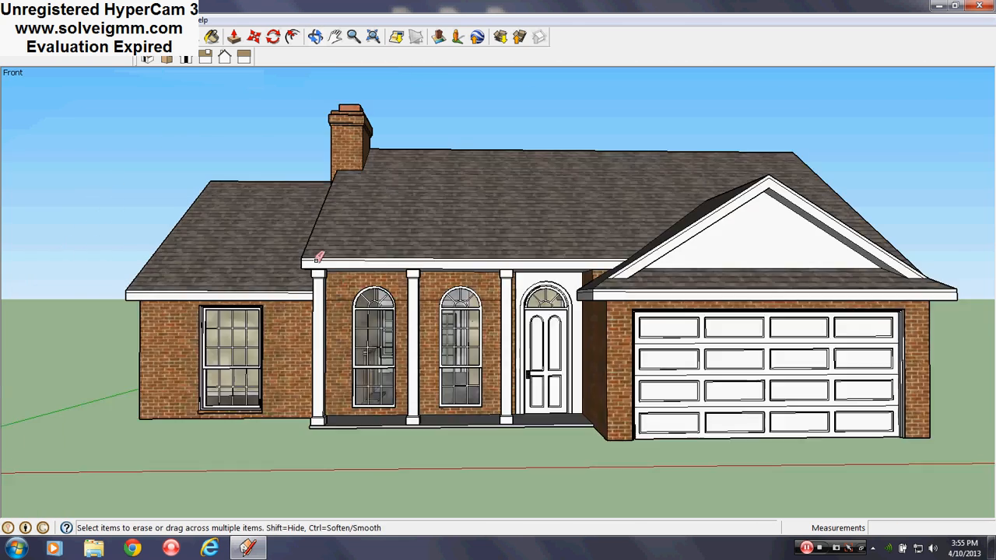
scroll(681, 332, up, 2)
middle_drag(682, 333, 664, 331)
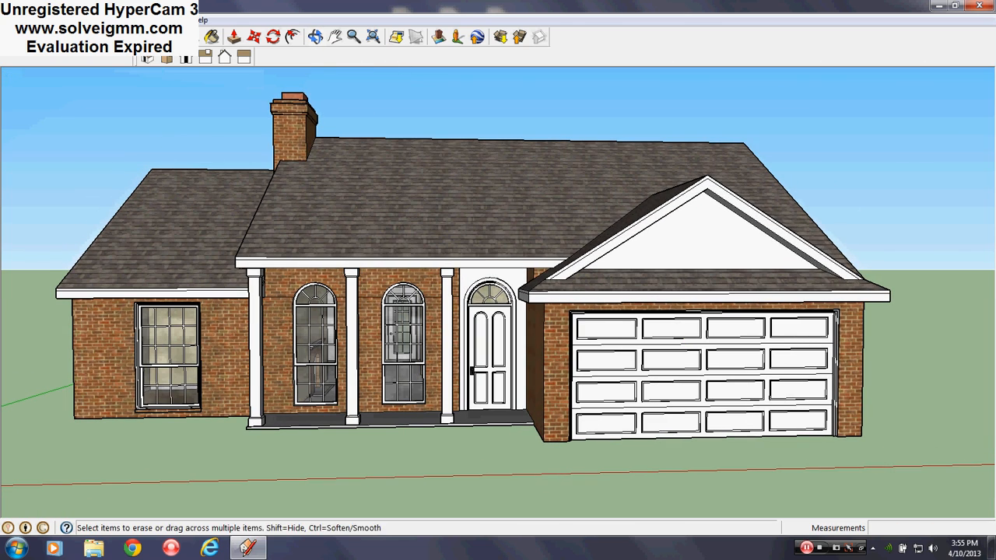
key(l)
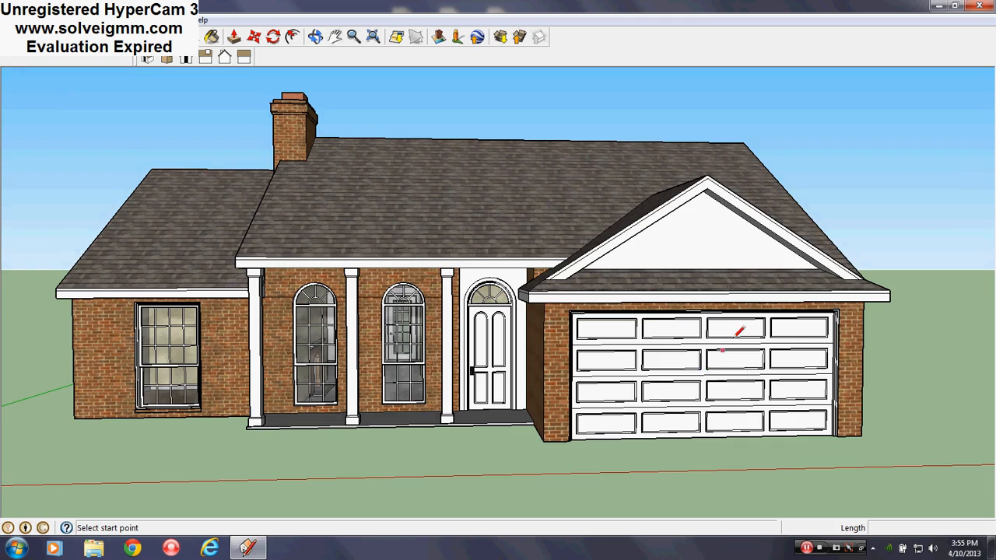
middle_drag(734, 327, 507, 326)
scroll(432, 312, up, 4)
middle_drag(435, 312, 794, 395)
scroll(794, 396, down, 4)
scroll(611, 345, up, 3)
middle_drag(611, 344, 550, 322)
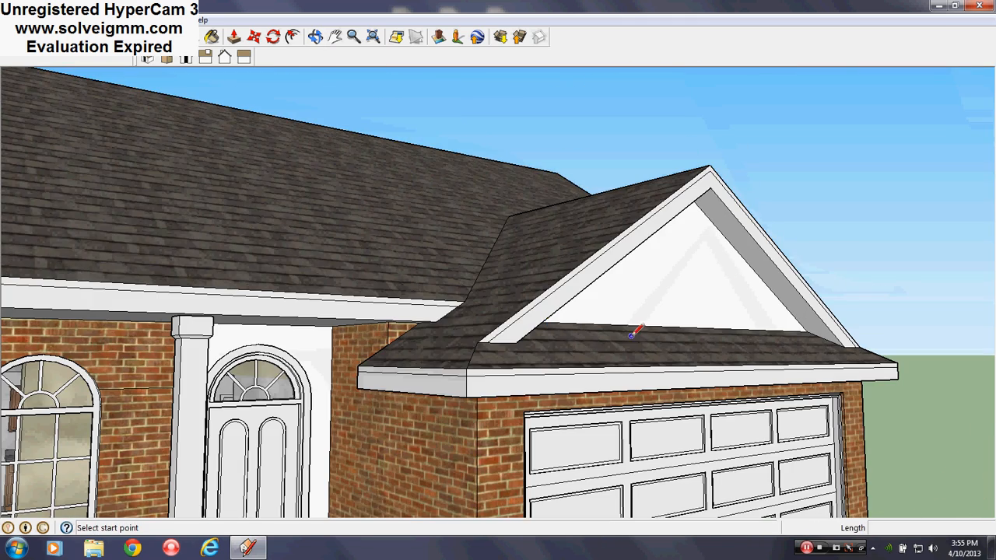
middle_drag(625, 340, 632, 319)
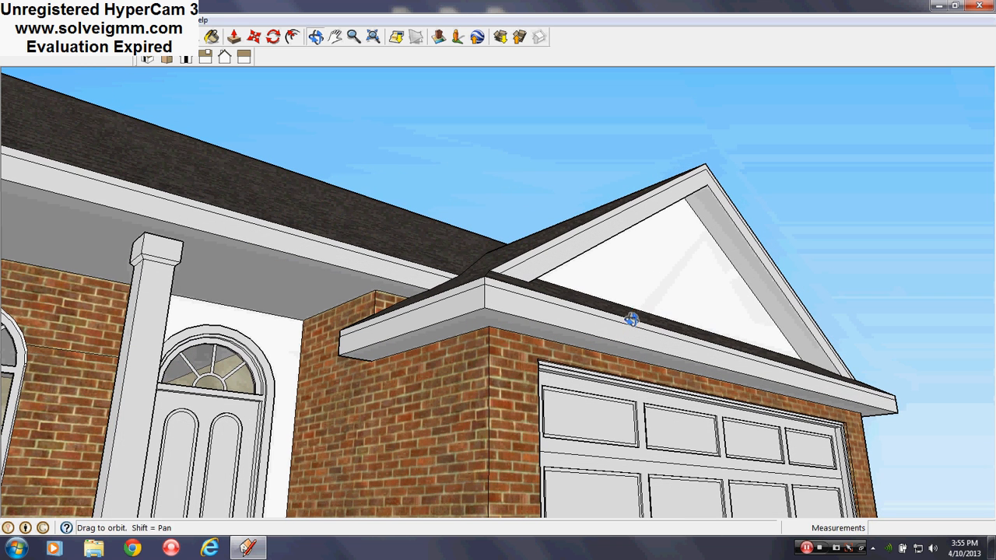
- Try to push or pull the front fascia face of the garage gable
key(p)
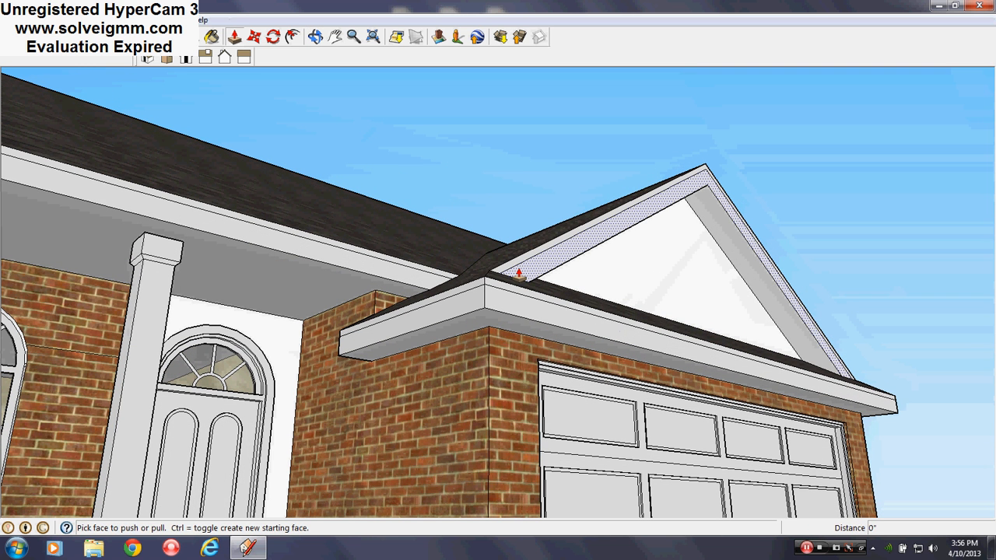
click(518, 272)
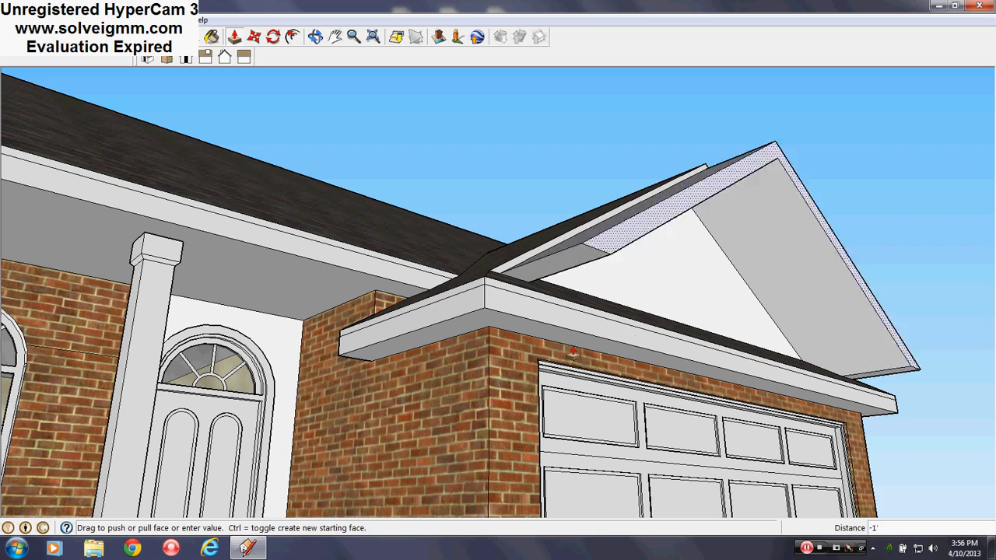
click(488, 449)
middle_drag(534, 344, 334, 420)
- Erase the garage roof's front hip edges at the outer and porch-side corners, along with their adjoining shingled faces
key(l)
scroll(177, 294, down, 5)
scroll(479, 403, up, 3)
scroll(459, 386, up, 3)
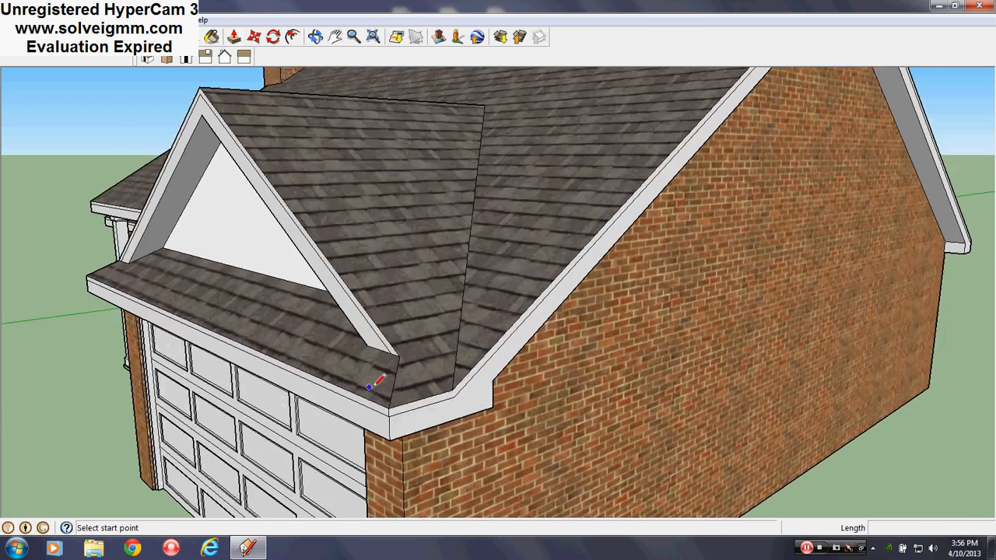
right_click(400, 380)
click(425, 408)
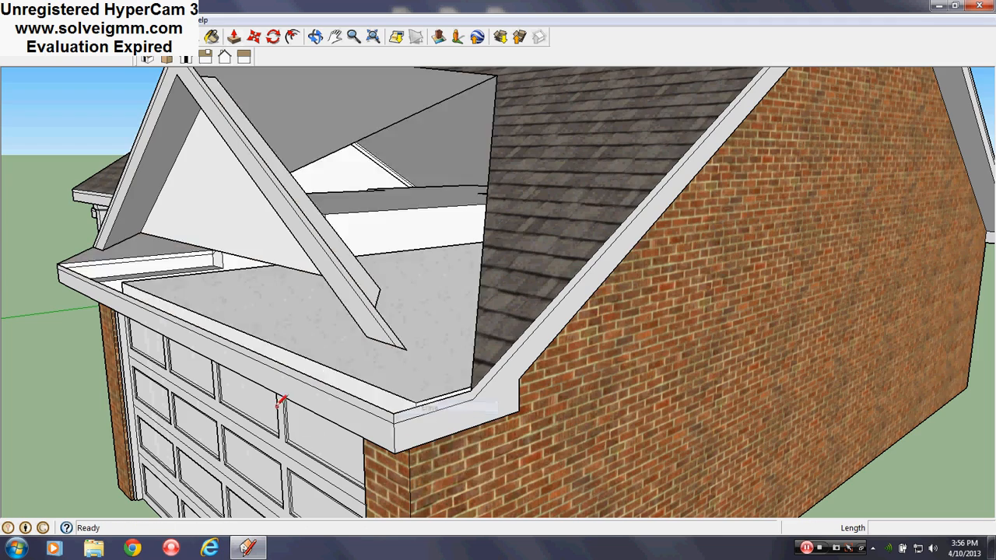
mouse_move(280, 403)
middle_down()
mouse_move(701, 408)
mouse_move(617, 369)
mouse_move(668, 320)
middle_up()
right_click(612, 379)
click(631, 398)
scroll(663, 327, up, 2)
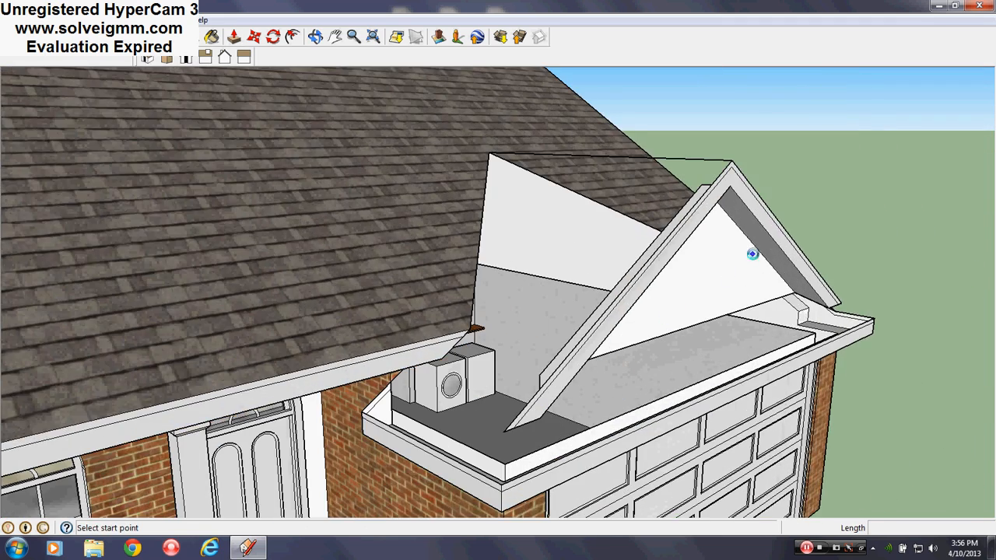
- Erase the ridge line running from the garage gable's peak back to the main roof
middle_drag(741, 279, 709, 253)
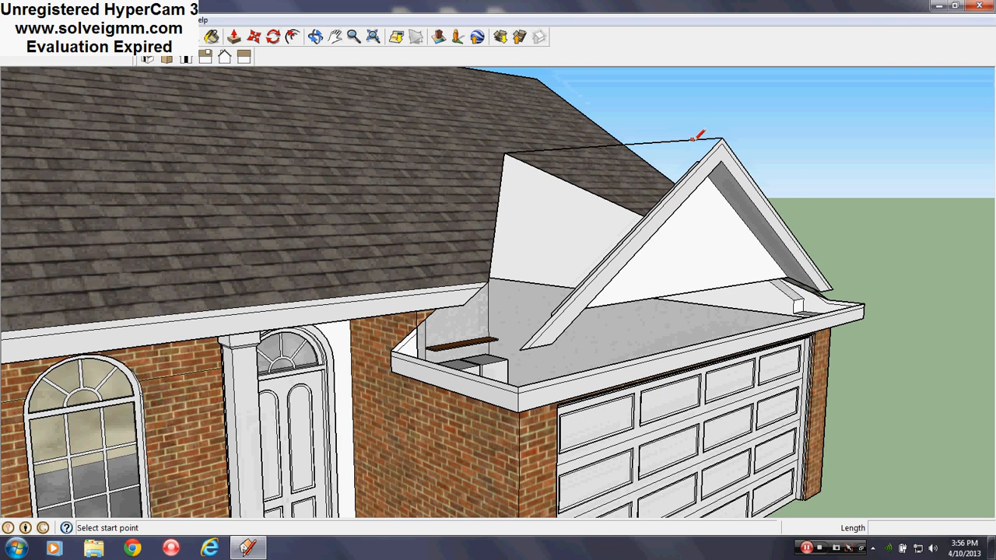
right_click(695, 138)
click(716, 161)
scroll(812, 285, up, 3)
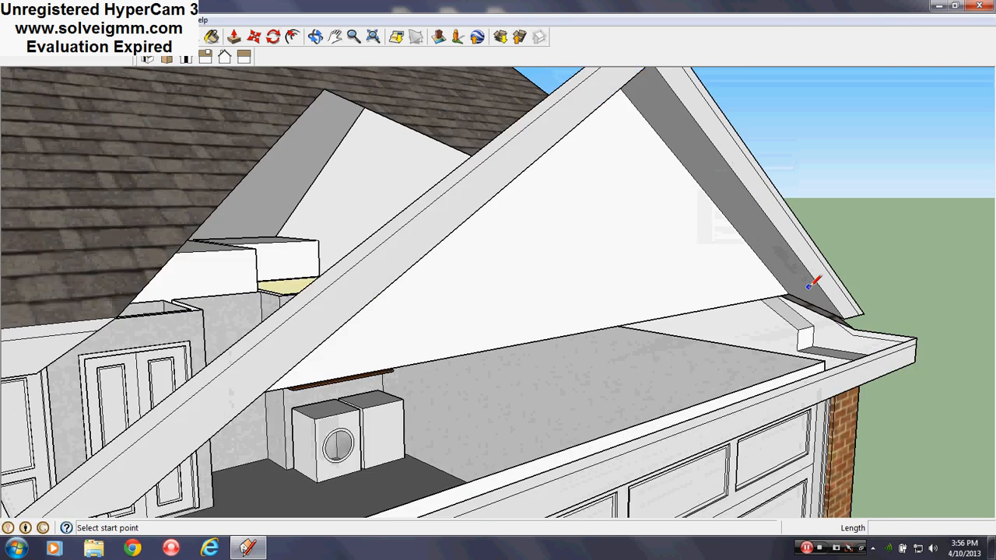
- Square off the lower end of the garage gable's outer-side soffit with a 1' line and erase its slanted end edge
mouse_move(807, 287)
middle_down()
mouse_move(801, 244)
mouse_move(841, 267)
mouse_move(861, 331)
mouse_move(756, 345)
mouse_move(794, 338)
middle_up()
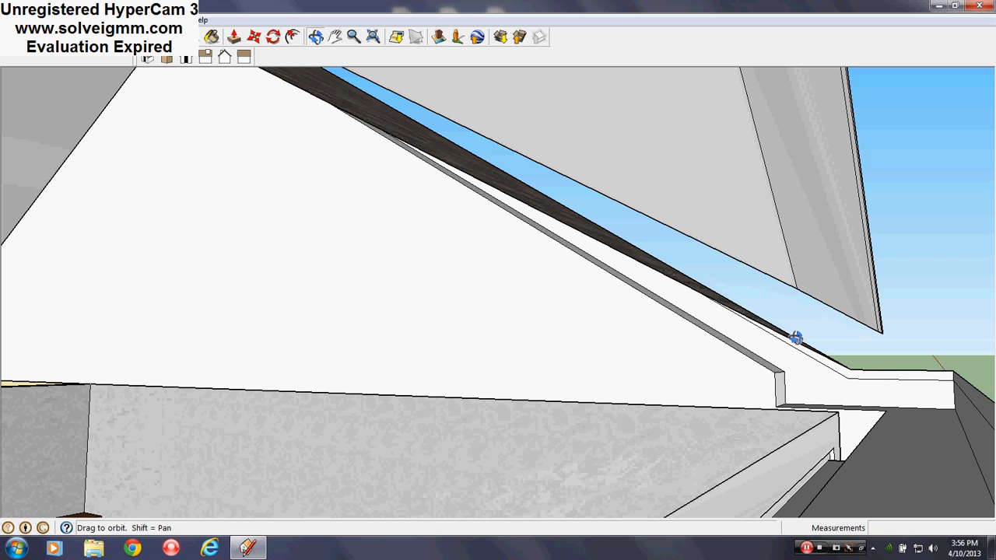
click(880, 330)
mouse_move(880, 330)
middle_down()
mouse_move(689, 282)
mouse_move(692, 308)
middle_up()
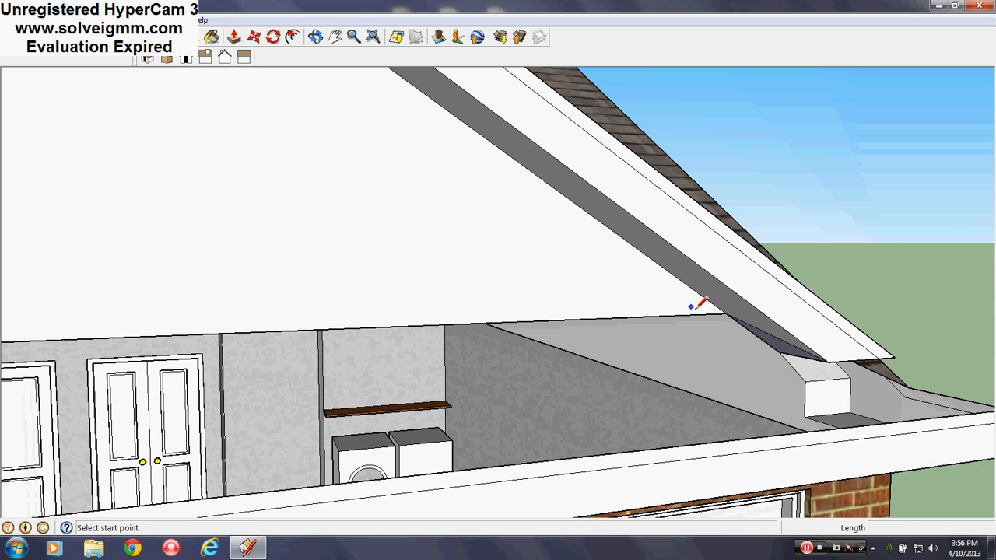
right_click(772, 338)
click(810, 360)
scroll(820, 335, down, 5)
scroll(279, 316, up, 4)
- Extend the lower end of the gable's porch-side soffit with a 1' closing line and erase its slanted end edge
mouse_move(279, 315)
middle_down()
mouse_move(4, 325)
mouse_move(5, 312)
middle_up()
middle_drag(473, 271, 568, 261)
scroll(225, 378, up, 2)
mouse_move(226, 377)
middle_down()
mouse_move(116, 402)
mouse_move(16, 389)
middle_up()
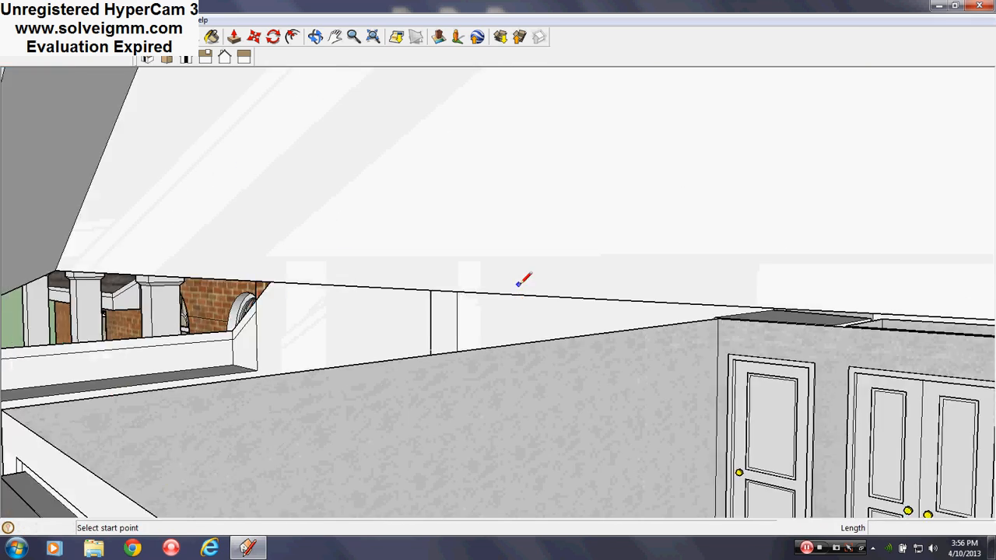
middle_drag(520, 283, 189, 201)
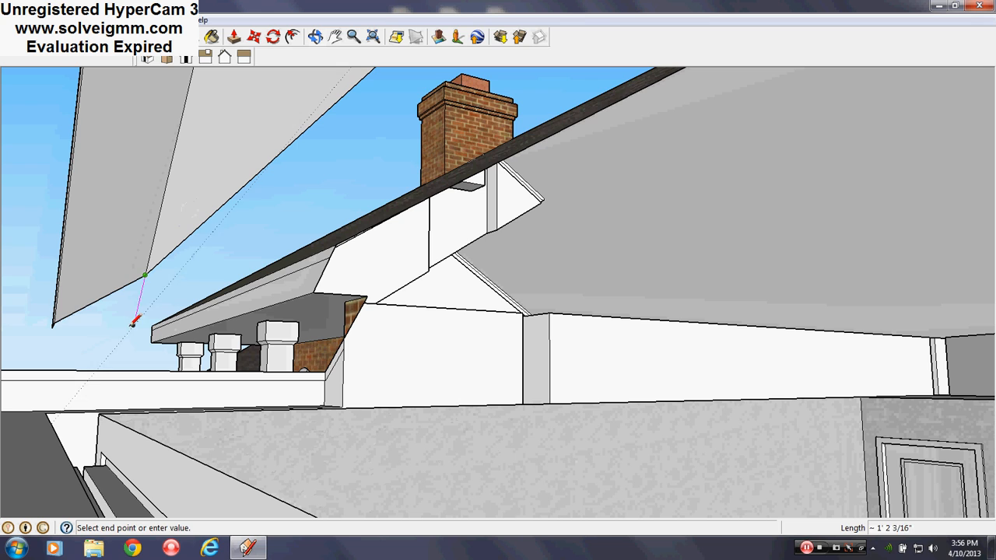
click(54, 324)
right_click(103, 306)
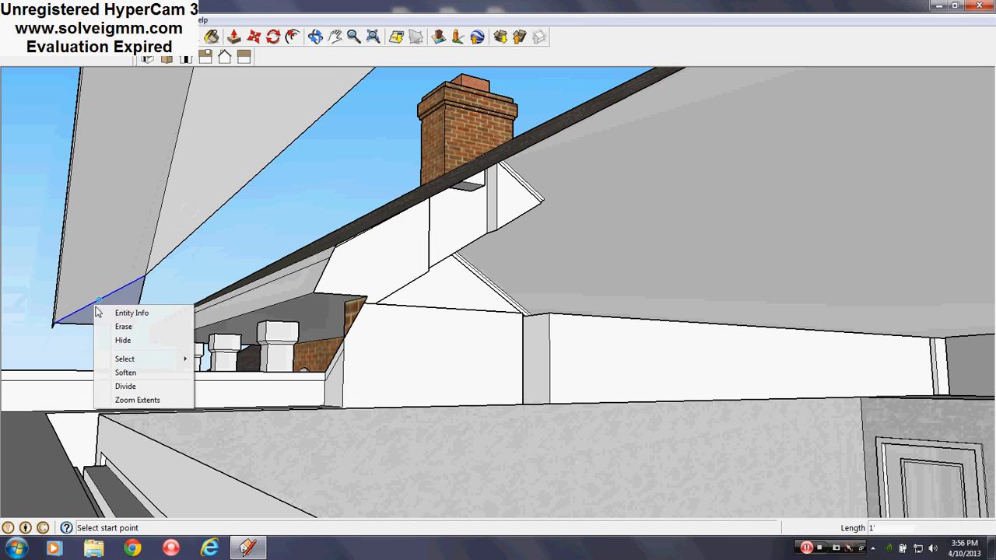
click(126, 326)
- Draw a line about 16' 10 1/8" long between the two soffit ends to extend the garage gable's triangular face downward
middle_drag(126, 225, 467, 333)
scroll(116, 251, down, 3)
scroll(698, 294, up, 3)
middle_drag(697, 294, 831, 324)
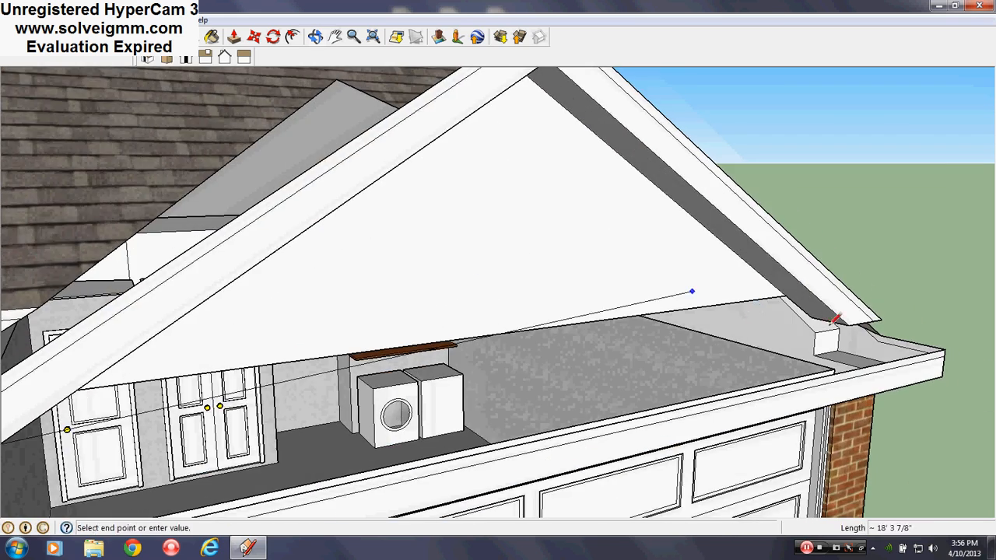
click(813, 318)
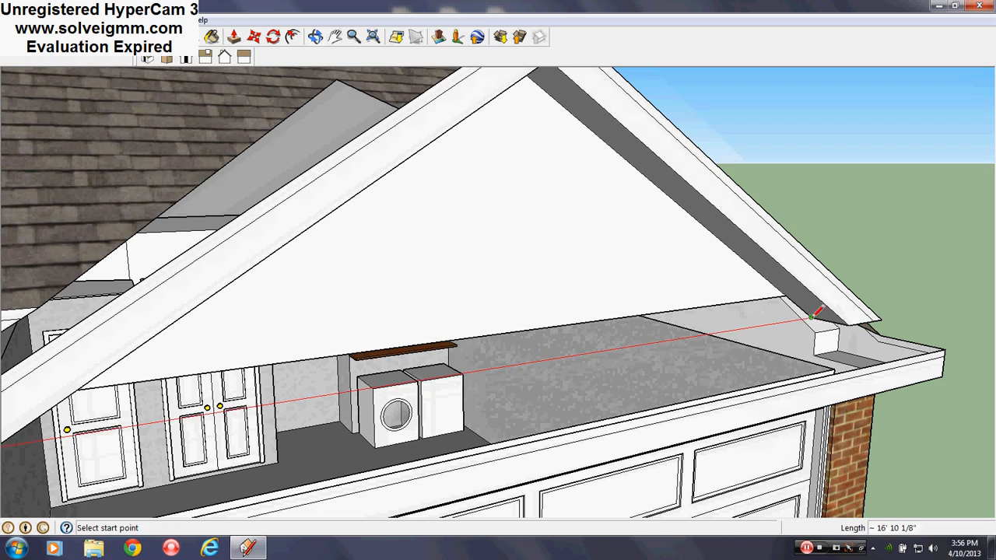
- Erase the seam line between the garage gable's triangular face and the strip added beneath it
right_click(770, 294)
click(783, 325)
middle_drag(856, 289, 507, 345)
scroll(475, 335, down, 3)
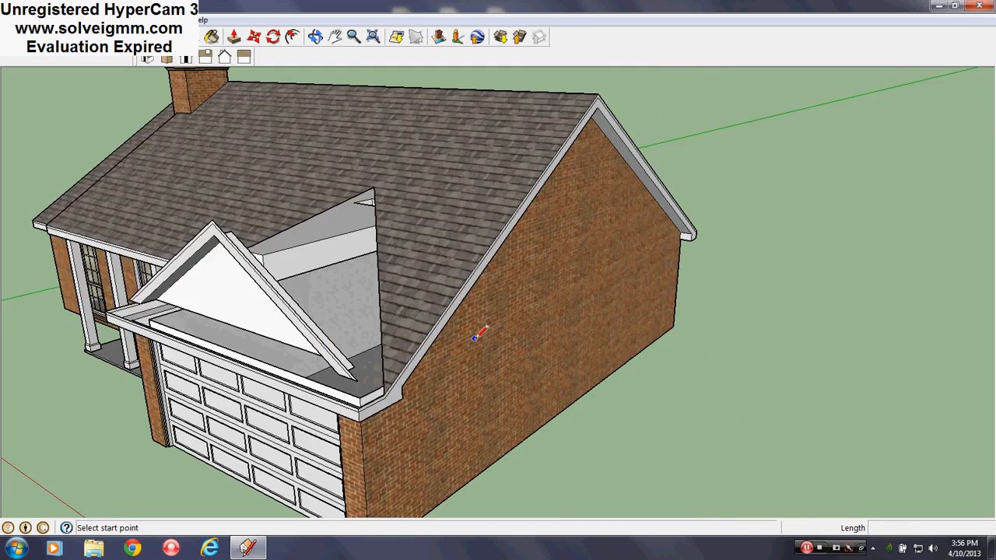
- Measure the offset between the garage's front fascia and the base of the gable face using temporary lines
scroll(477, 334, down, 3)
scroll(422, 352, up, 5)
mouse_move(422, 352)
middle_down()
mouse_move(343, 400)
mouse_move(360, 399)
mouse_move(339, 374)
middle_up()
scroll(444, 362, down, 2)
scroll(418, 349, up, 3)
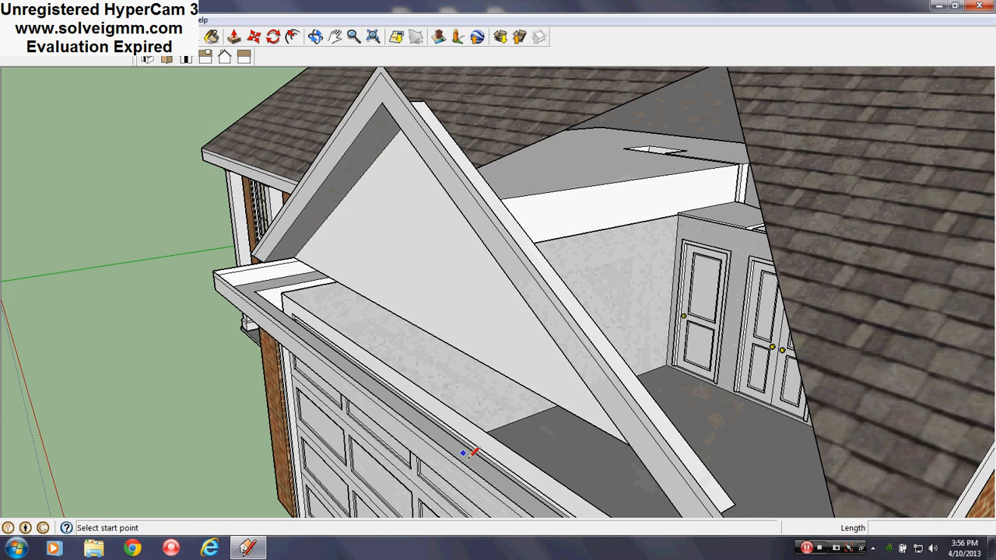
scroll(418, 381, down, 3)
scroll(425, 405, up, 3)
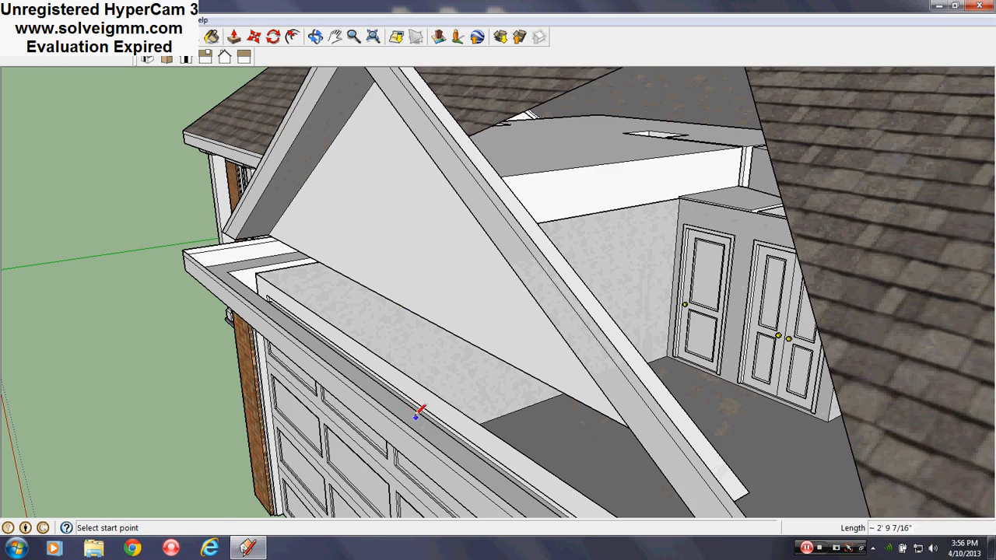
middle_drag(460, 316, 298, 303)
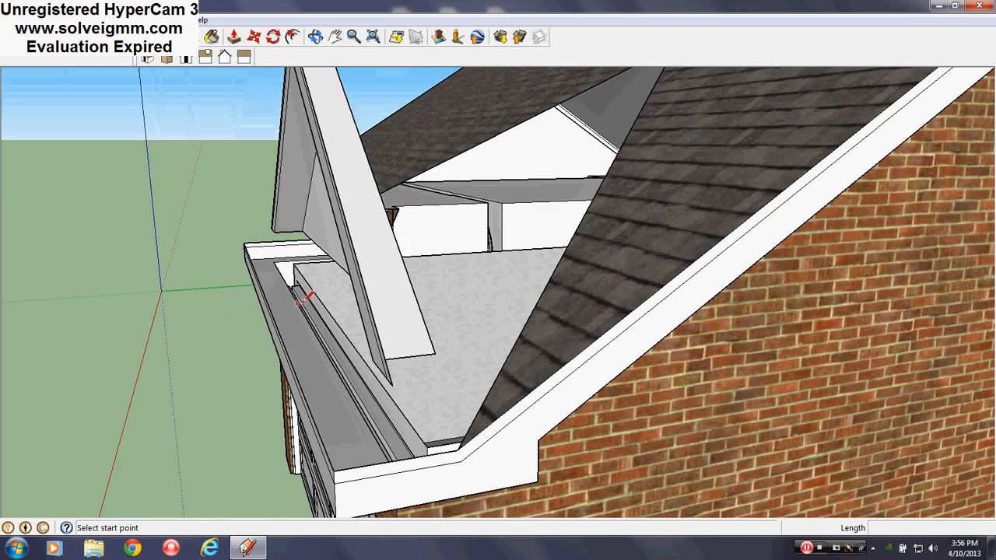
middle_drag(305, 264, 493, 333)
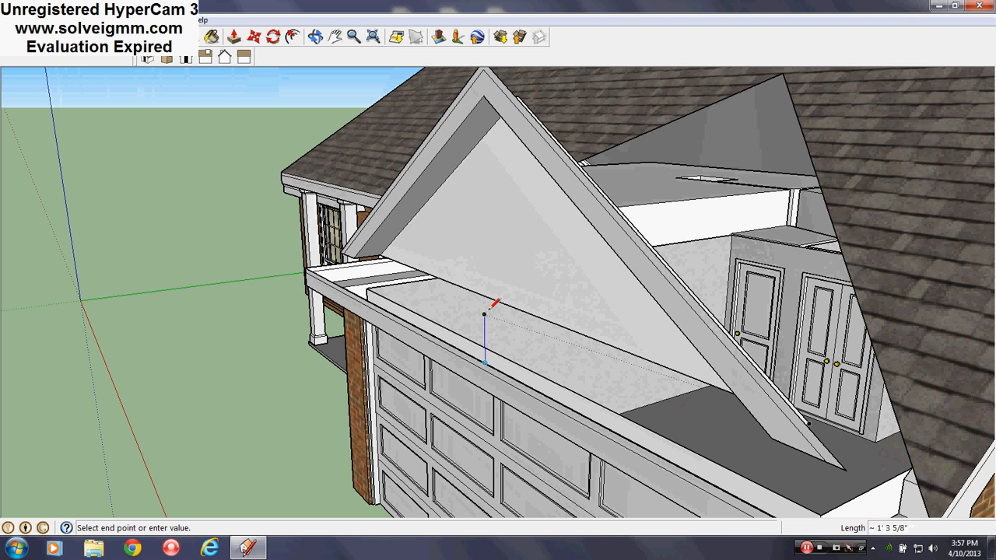
click(517, 309)
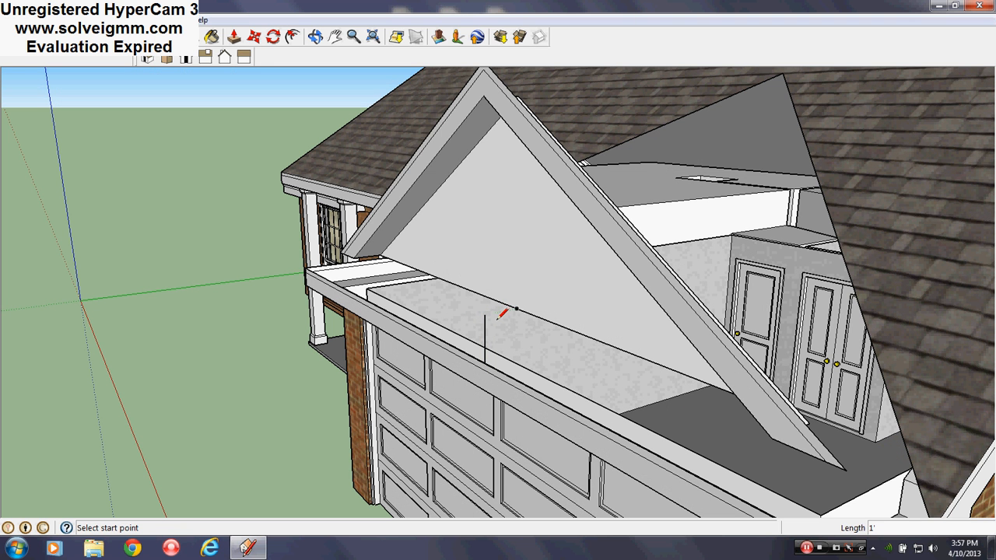
- Select all geometry connected to the garage gable's face and move it 1' toward the front along the green axis
right_click(518, 256)
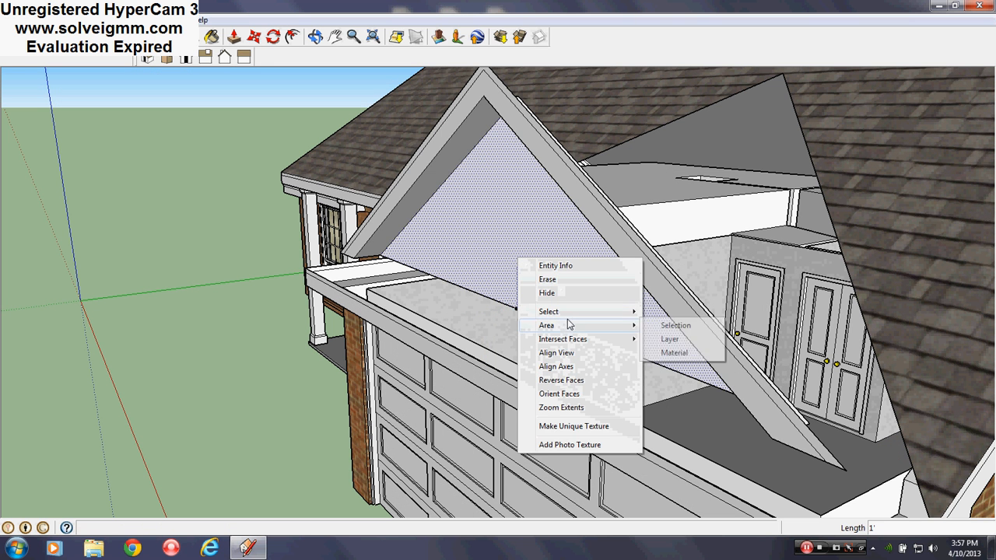
mouse_move(596, 313)
click(706, 342)
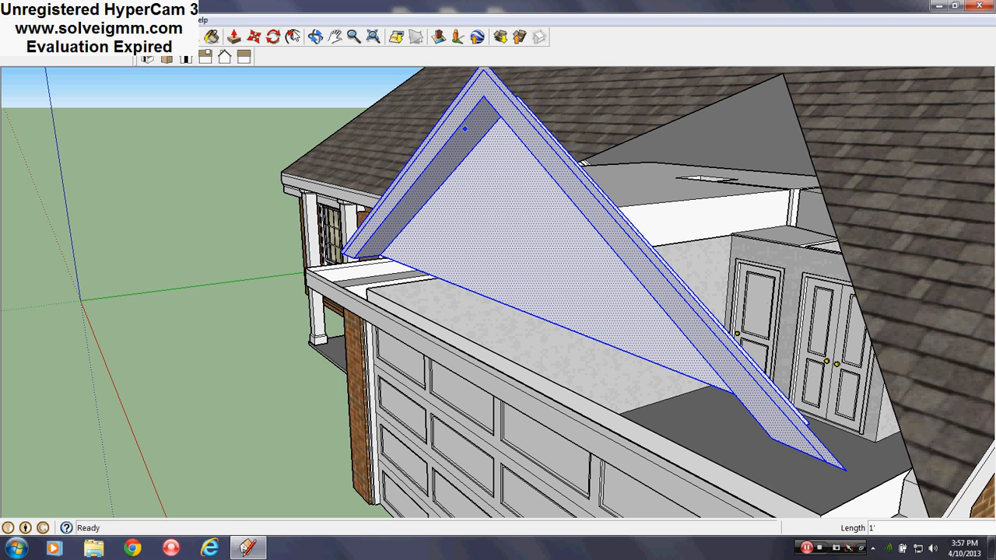
click(250, 39)
drag(501, 237, 486, 243)
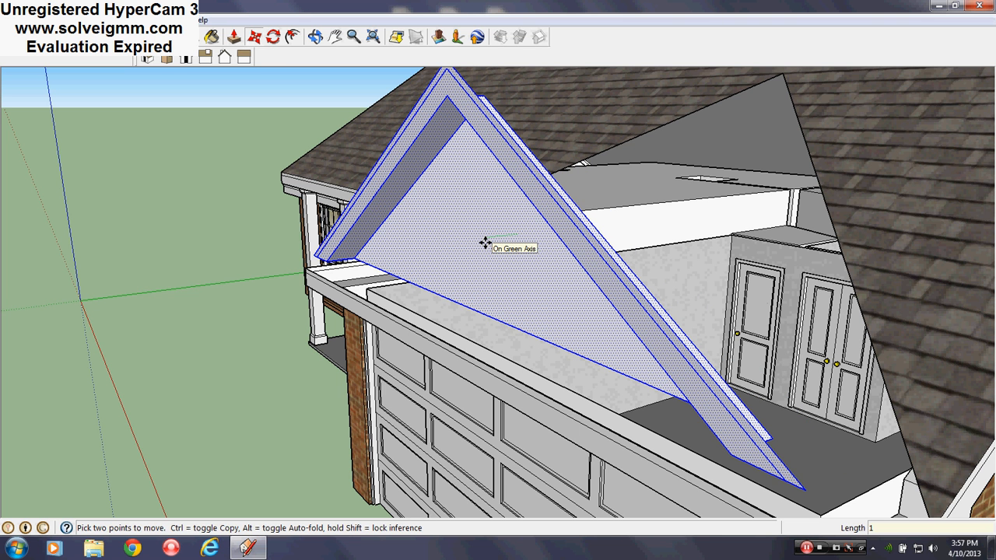
key(Return)
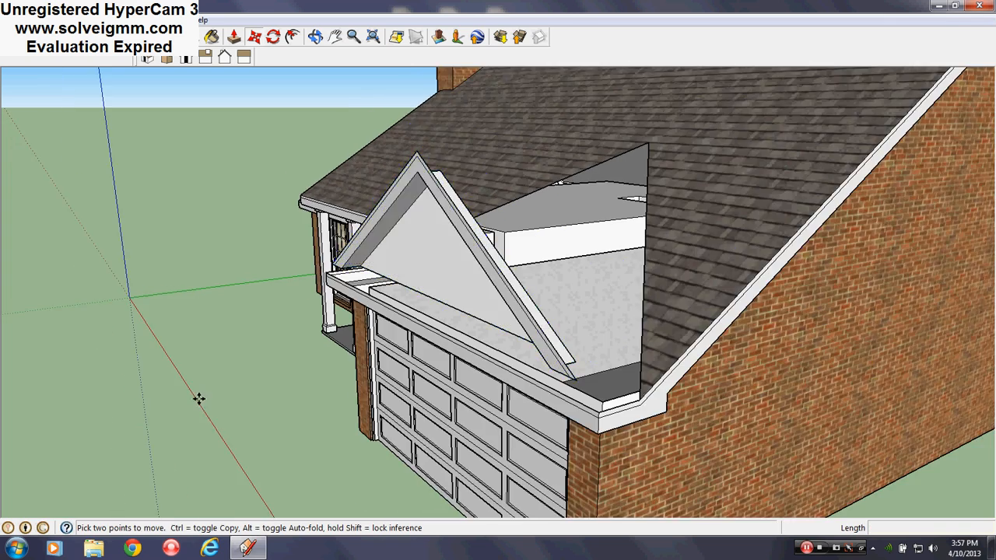
- Try to push the wide fascia face of the garage gable back toward the gable wall with Push/Pull
scroll(218, 401, down, 5)
scroll(342, 319, up, 8)
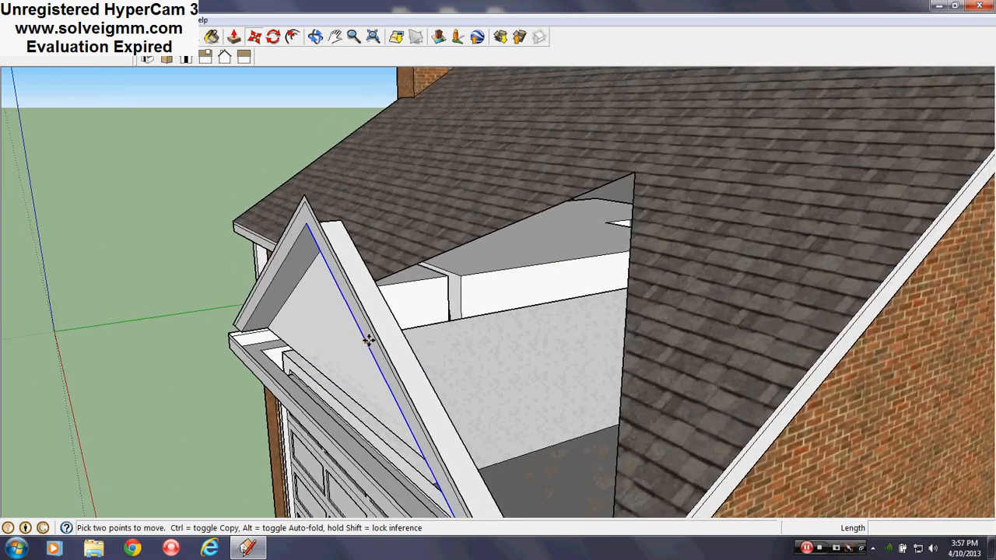
middle_drag(369, 340, 867, 223)
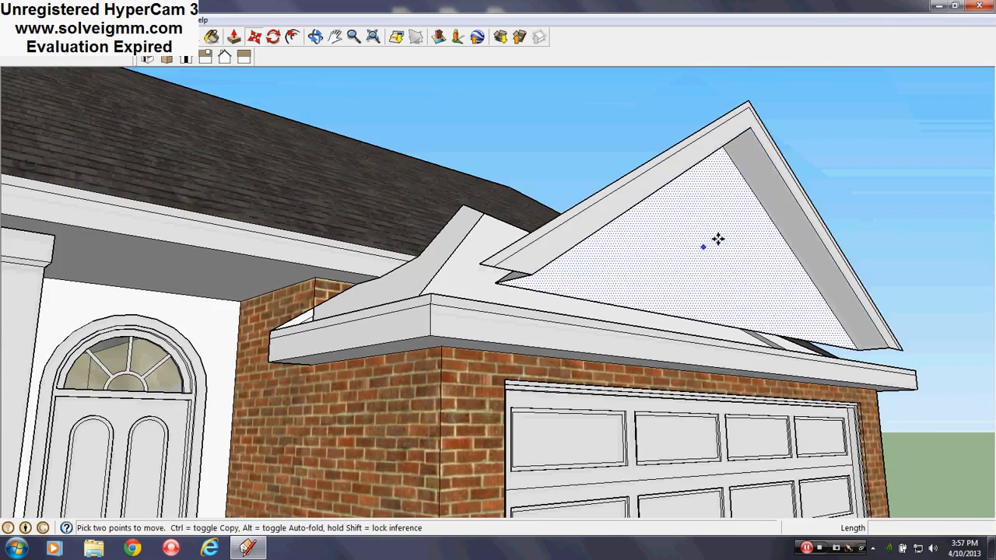
middle_drag(718, 239, 478, 278)
scroll(463, 351, down, 3)
scroll(598, 156, up, 4)
scroll(545, 254, down, 2)
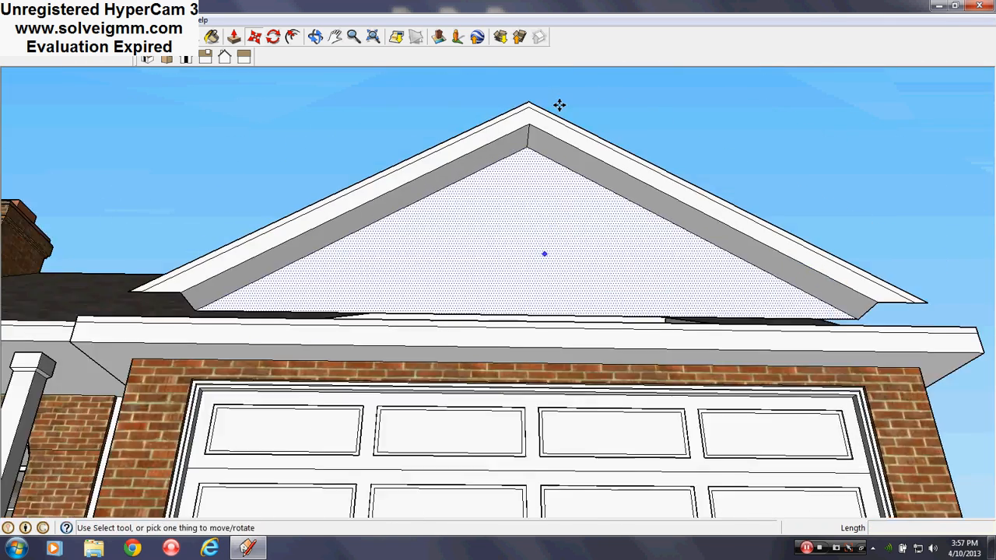
scroll(561, 104, up, 1)
middle_drag(560, 105, 543, 99)
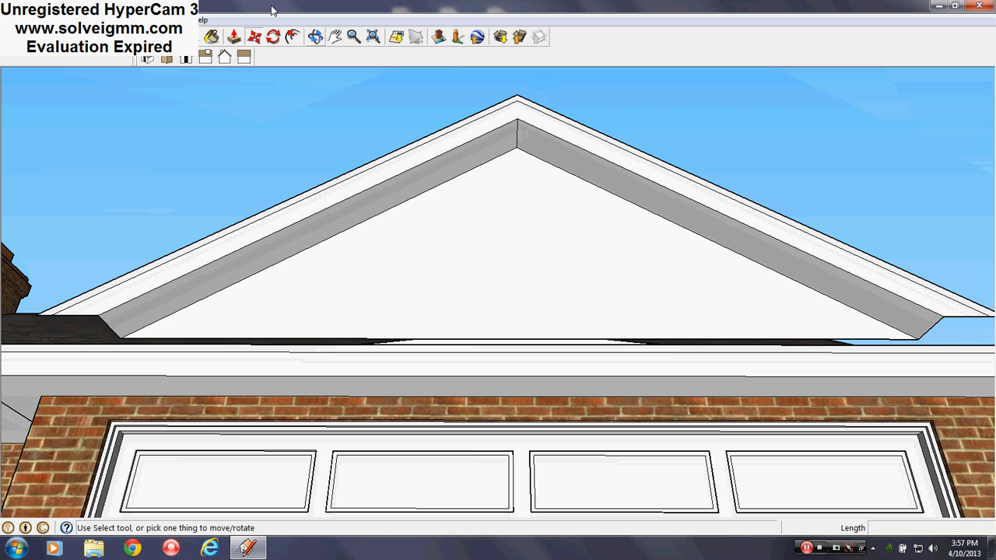
click(234, 36)
drag(560, 138, 515, 220)
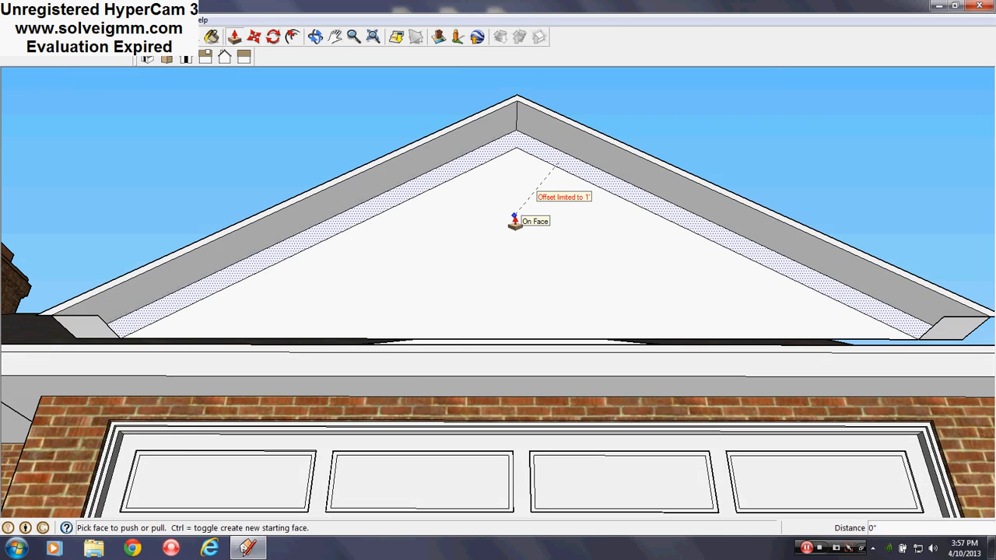
- Select the garage gable's front fascia faces and move them 6" back toward the gable wall
middle_drag(514, 221, 518, 258)
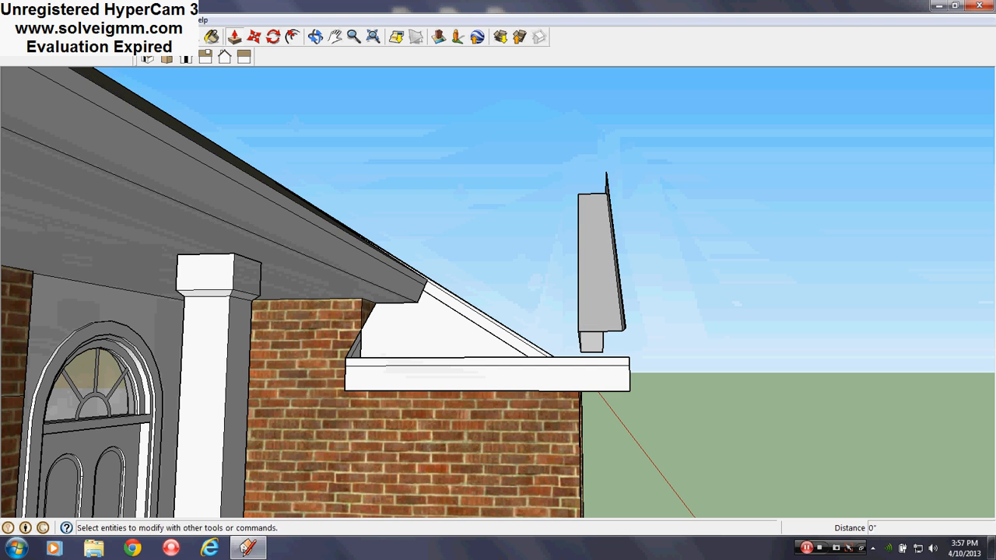
click(45, 37)
middle_drag(524, 305, 526, 369)
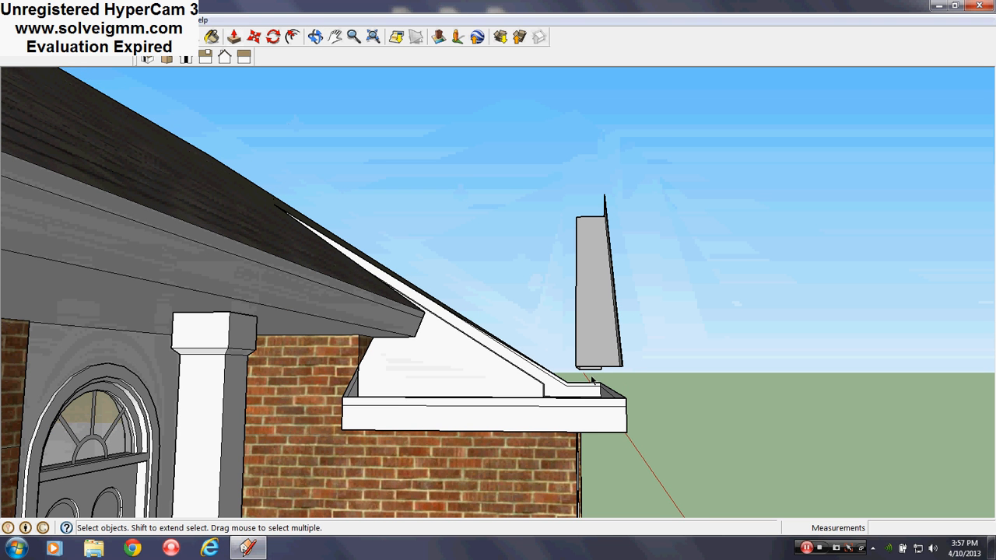
drag(589, 376, 658, 135)
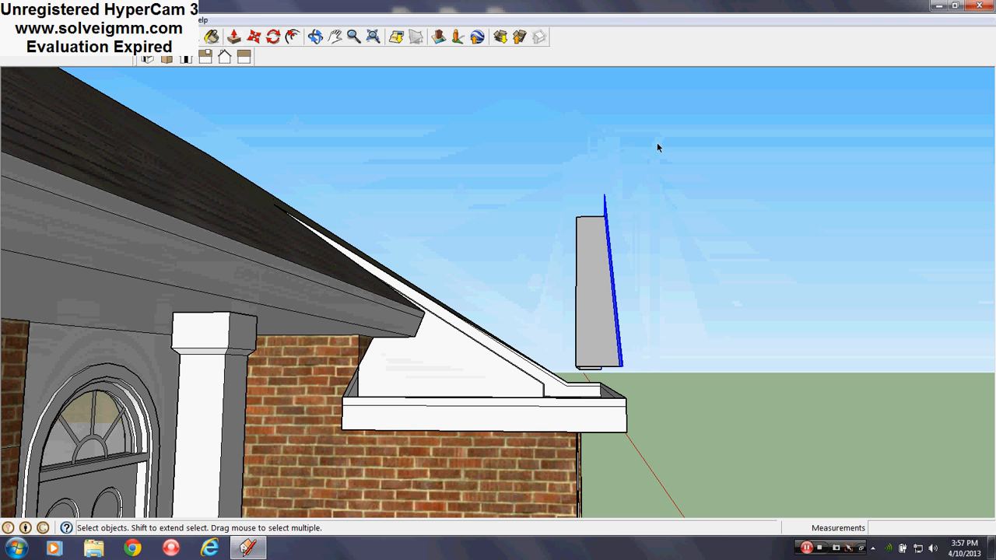
click(253, 36)
middle_drag(596, 356, 554, 356)
scroll(554, 356, up, 2)
click(533, 370)
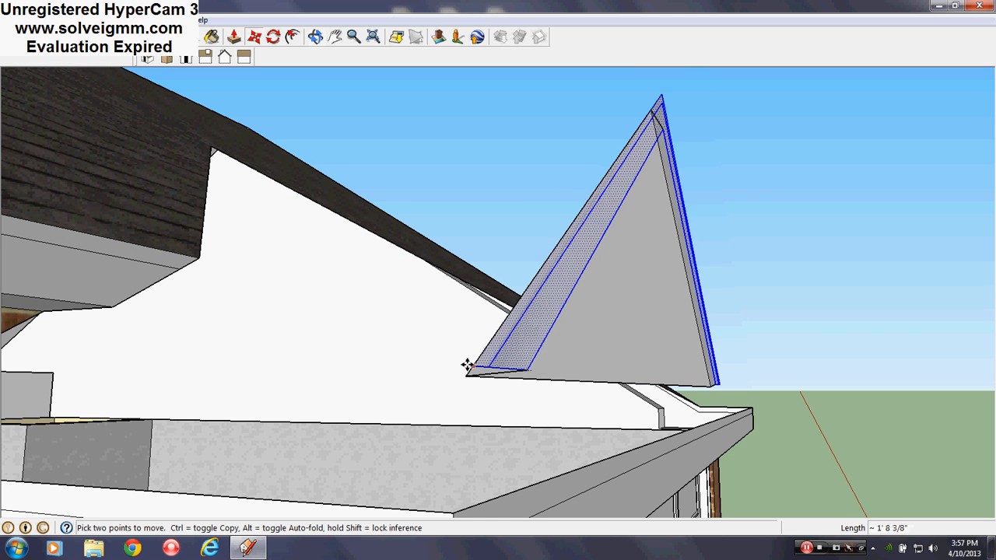
middle_drag(467, 375, 431, 338)
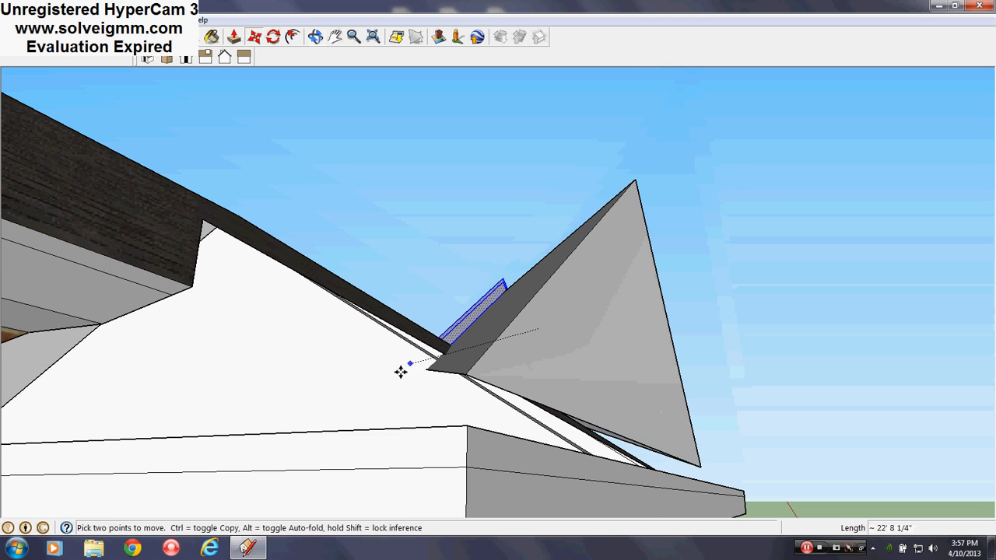
click(473, 340)
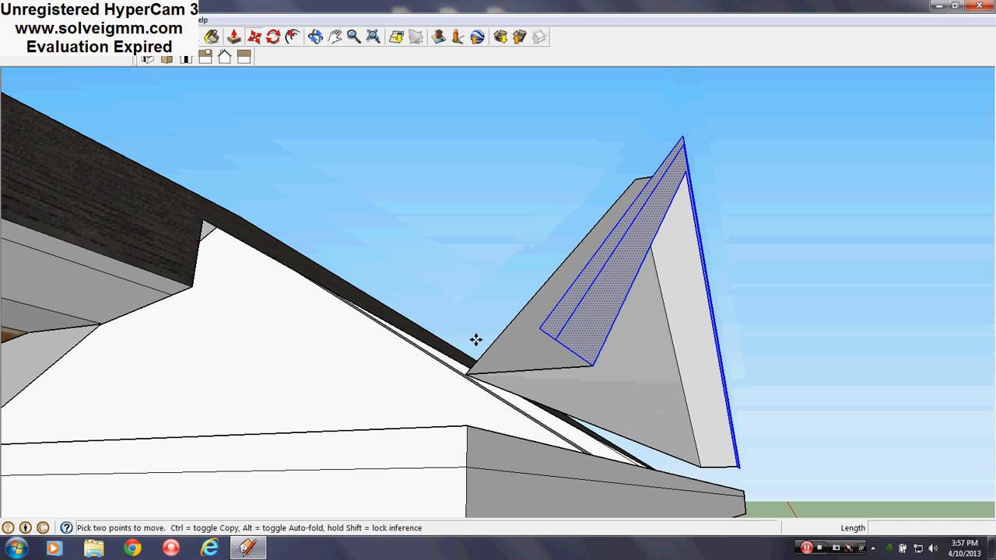
middle_drag(547, 348, 580, 339)
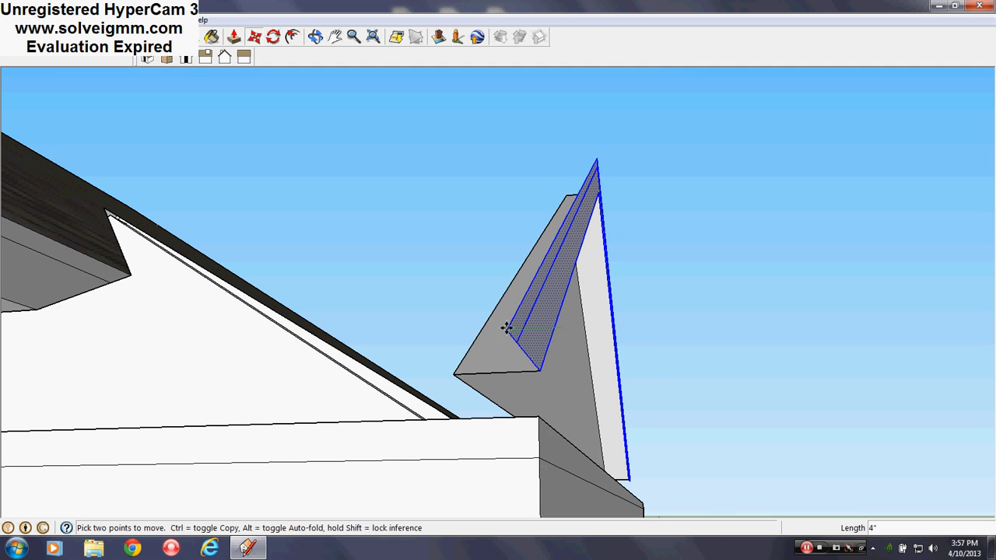
key(Return)
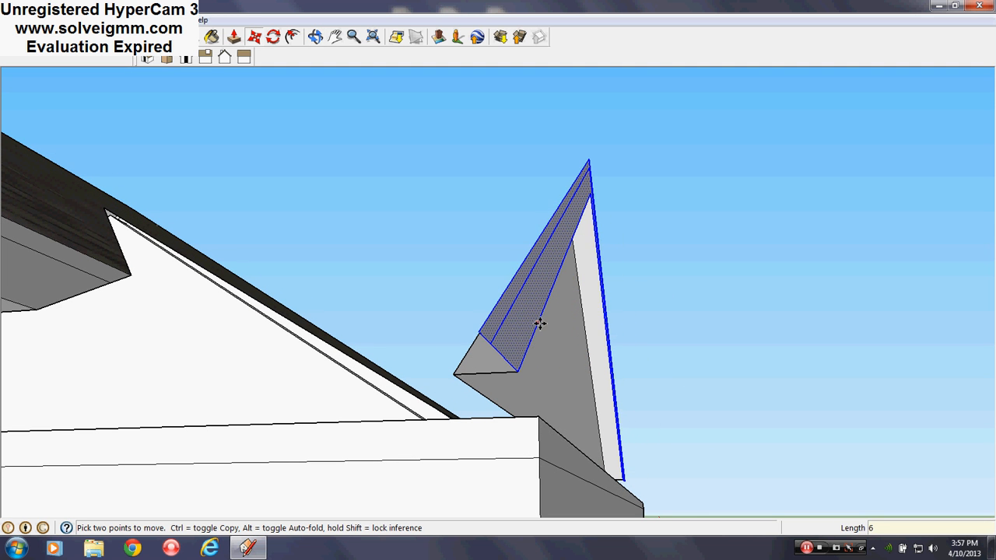
- Examine the garage gable and the outer eave corner from the side, from below and from above
middle_drag(538, 324, 241, 390)
scroll(241, 389, down, 2)
middle_drag(441, 327, 296, 314)
scroll(295, 313, down, 6)
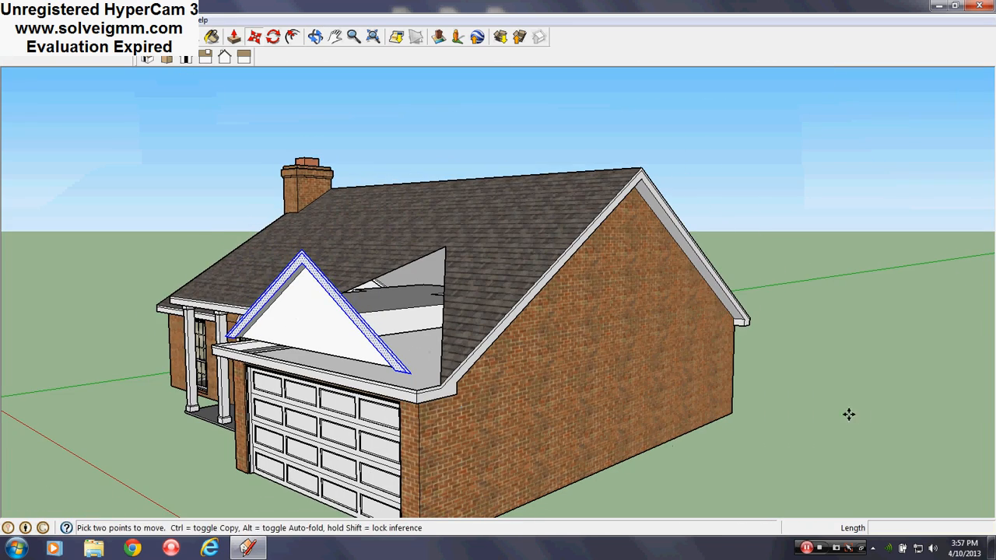
key(ctrl+t)
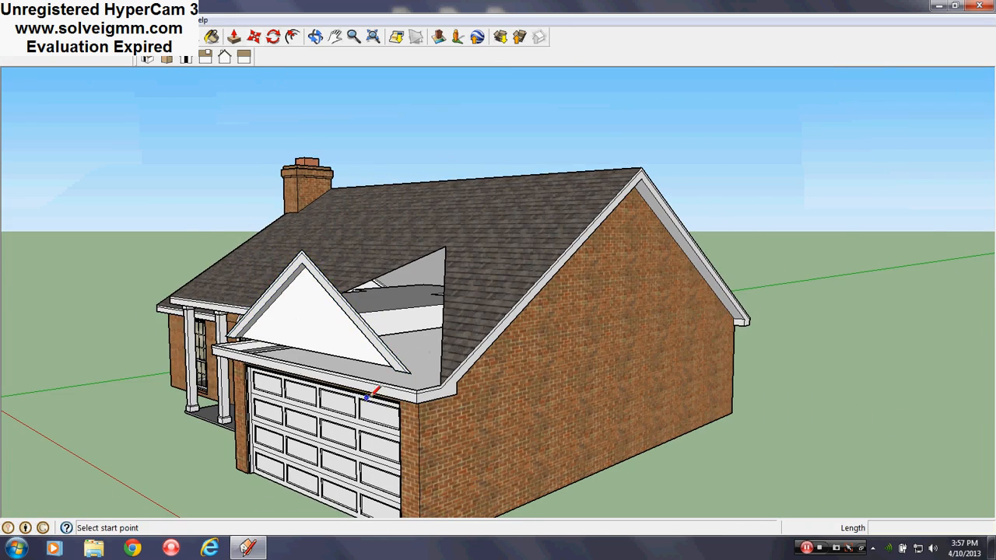
scroll(368, 399, up, 6)
middle_drag(417, 401, 450, 271)
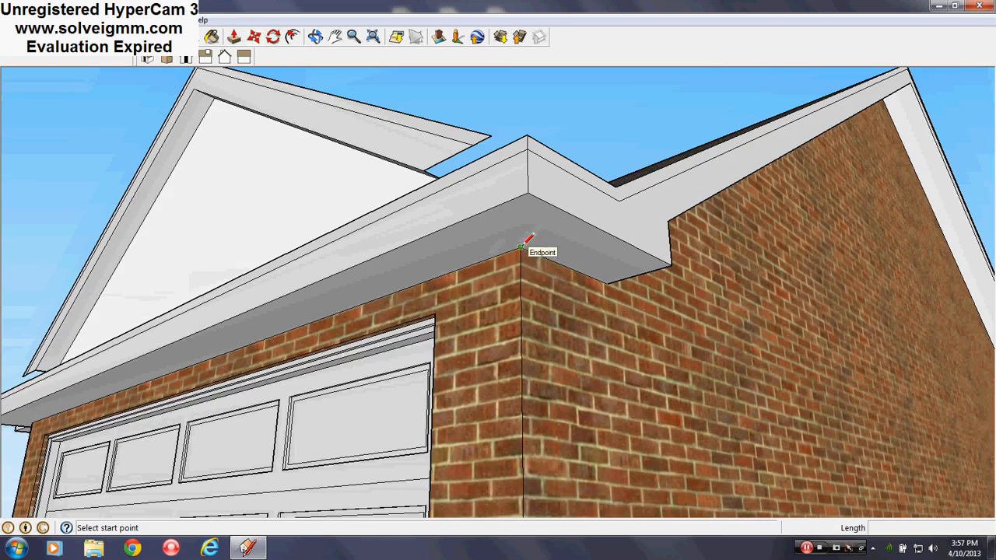
mouse_move(458, 221)
middle_down()
mouse_move(537, 349)
mouse_move(612, 416)
mouse_move(512, 425)
middle_up()
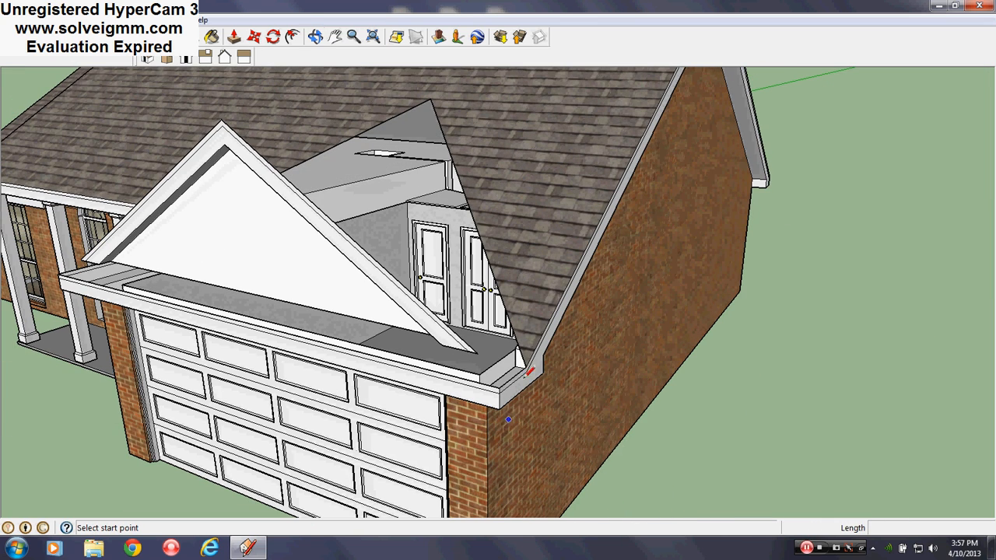
- Copy the outer sloping edge of the main roof's opening from its lower endpoint to the top outer corner of the garage's front fascia
right_click(520, 352)
key(Escape)
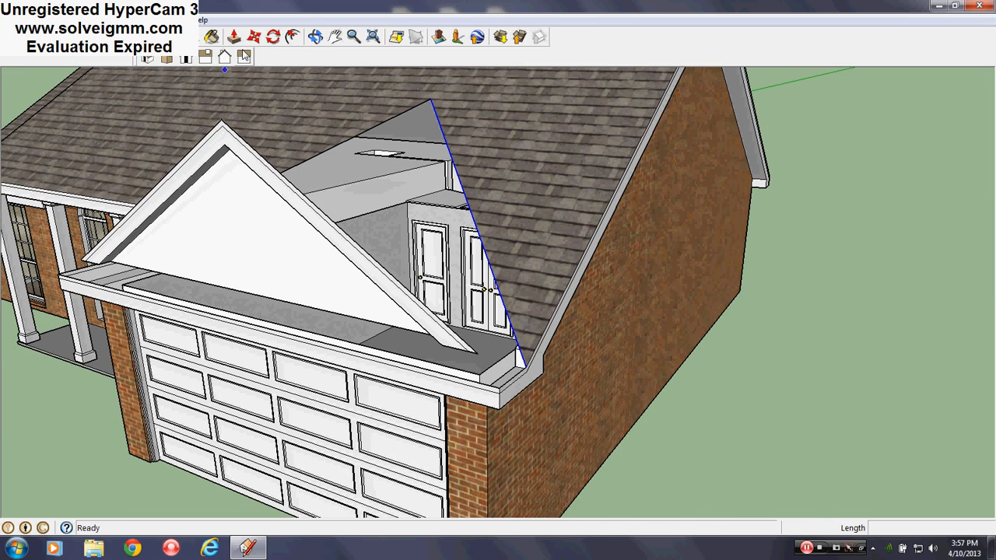
click(252, 37)
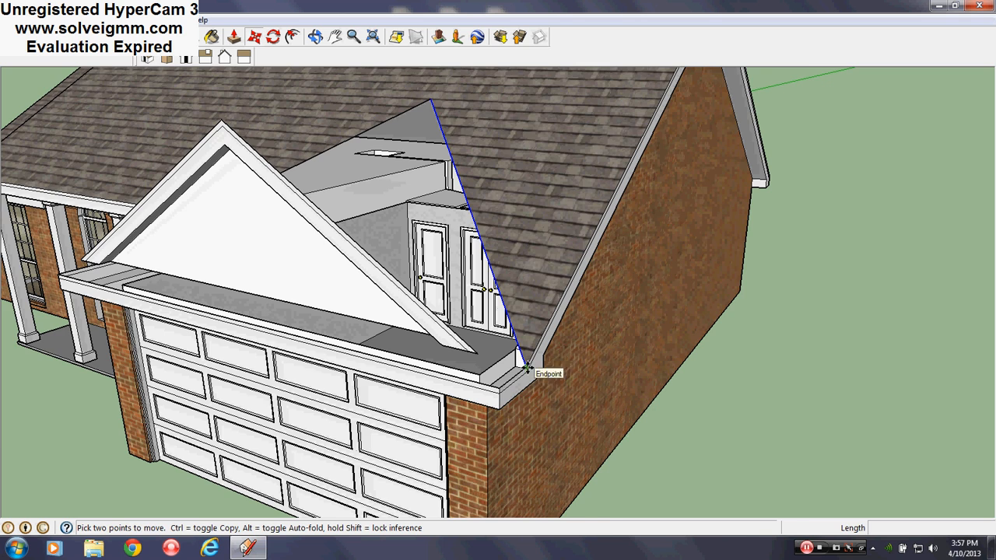
scroll(526, 366, up, 1)
click(527, 368)
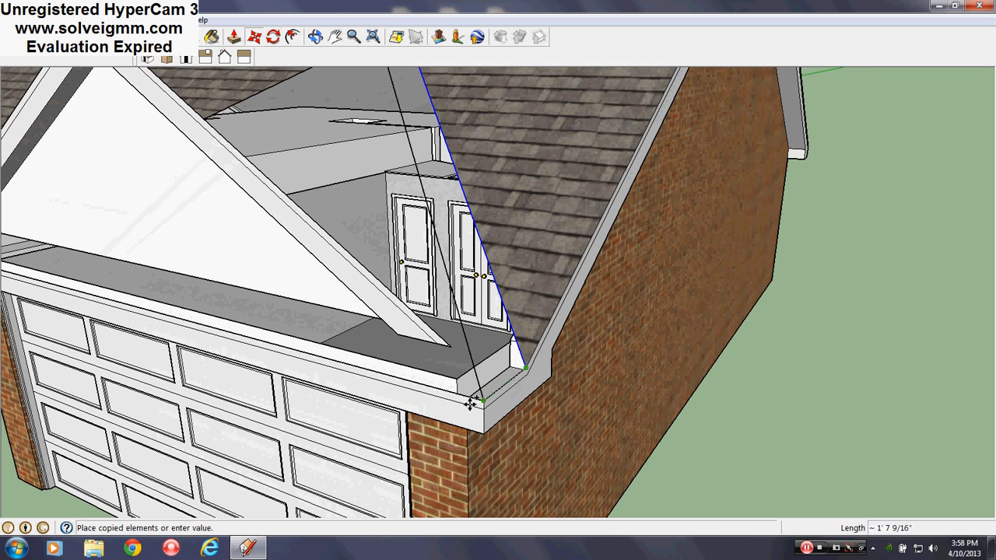
click(485, 401)
- Draw a line about 2' 5 5/16" long from the gable fascia's lower outer corner, continuing its slope past the garage's outer eave
middle_drag(438, 403, 545, 396)
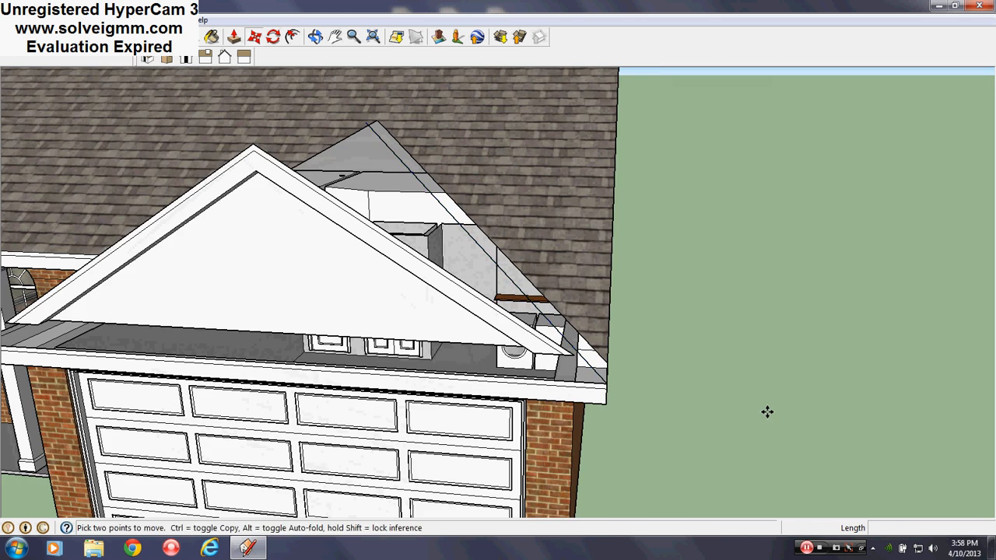
mouse_move(767, 411)
middle_down()
mouse_move(578, 361)
mouse_move(582, 351)
mouse_move(467, 438)
mouse_move(403, 528)
mouse_move(540, 443)
mouse_move(166, 93)
middle_up()
key(l)
scroll(485, 368, down, 2)
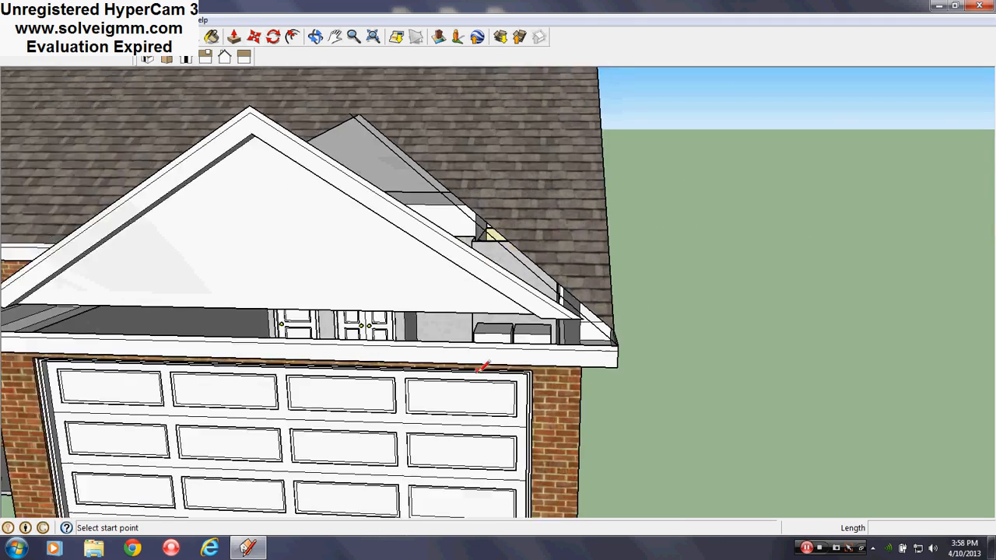
mouse_move(249, 342)
middle_down()
mouse_move(525, 394)
mouse_move(386, 418)
mouse_move(339, 347)
middle_up()
scroll(454, 378, up, 3)
scroll(517, 420, up, 5)
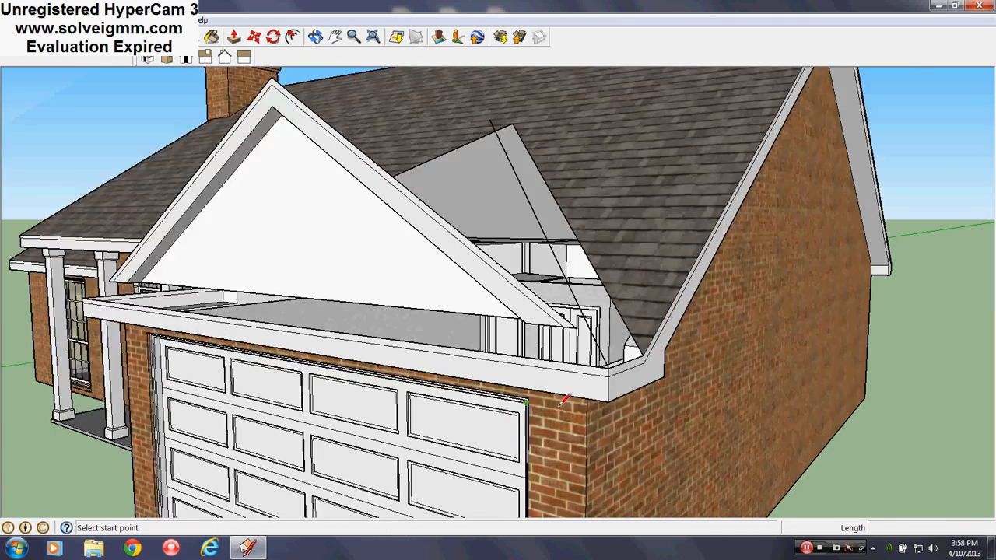
middle_drag(641, 378, 761, 314)
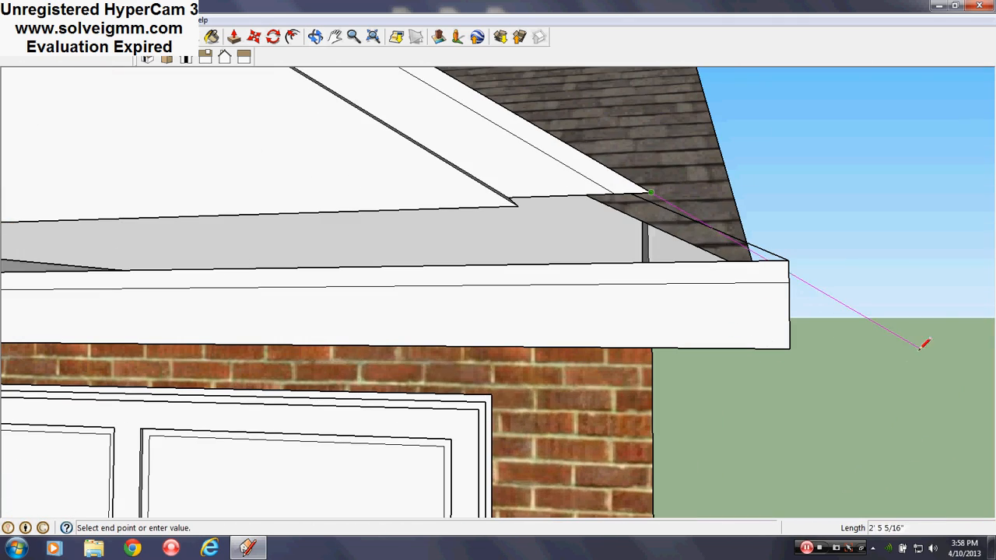
mouse_move(919, 348)
middle_down()
mouse_move(574, 335)
mouse_move(561, 378)
mouse_move(572, 389)
middle_up()
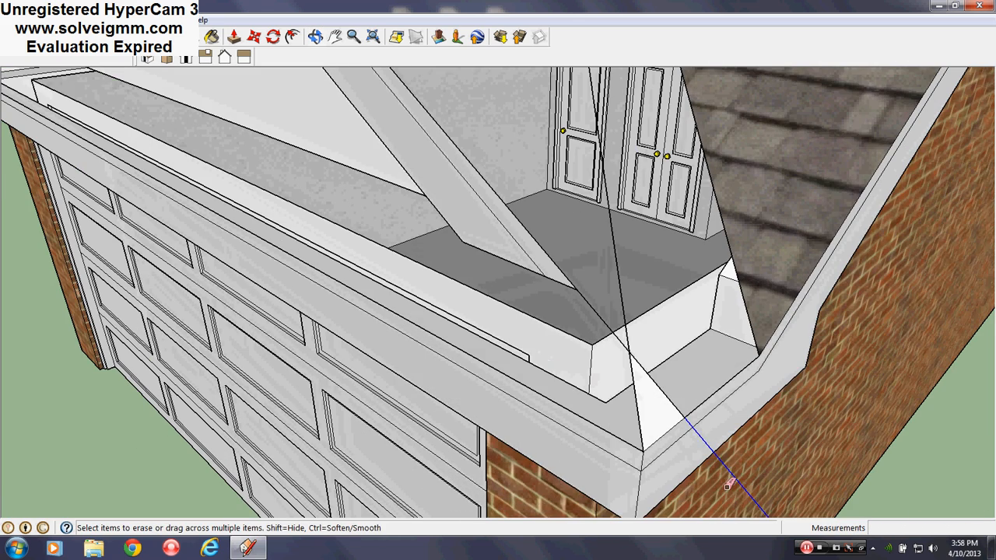
- Draw a horizontal line from the crossing of the sloping lines at the garage's outer corner across the front, past its door-side end
mouse_move(626, 299)
middle_down()
mouse_move(643, 407)
mouse_move(567, 405)
mouse_move(832, 363)
mouse_move(420, 302)
middle_up()
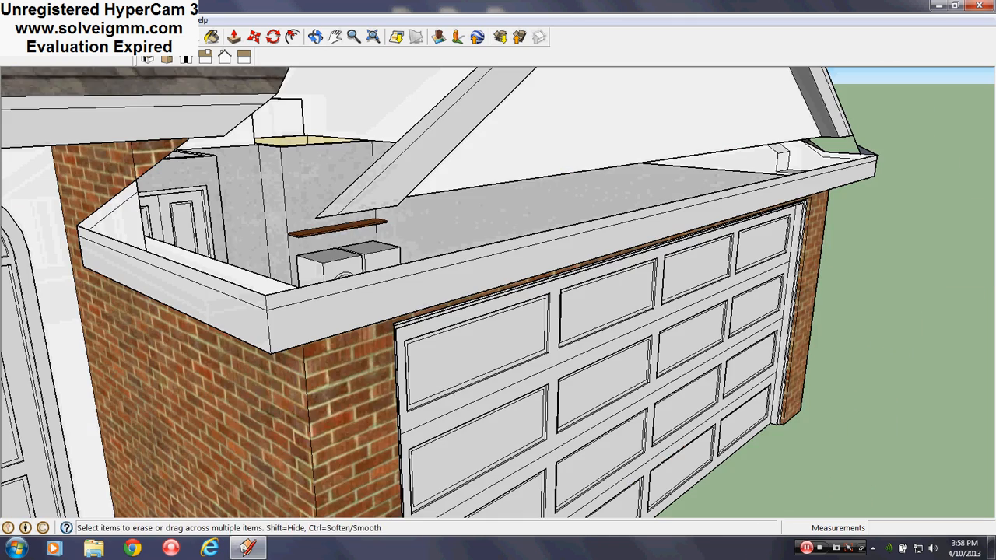
mouse_move(545, 365)
middle_down()
mouse_move(574, 371)
mouse_move(645, 234)
mouse_move(635, 306)
middle_up()
key(l)
click(623, 301)
scroll(579, 397, down, 4)
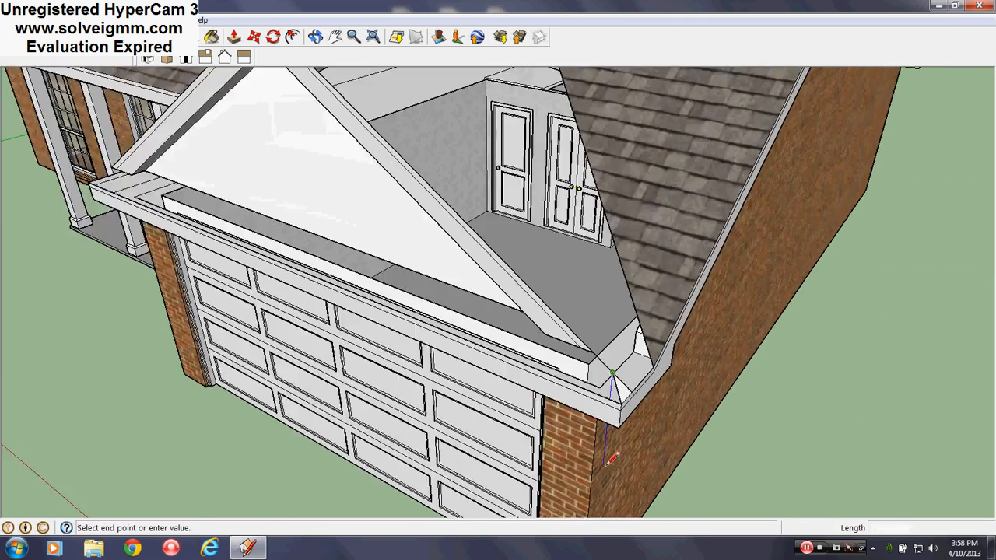
middle_drag(421, 374, 596, 380)
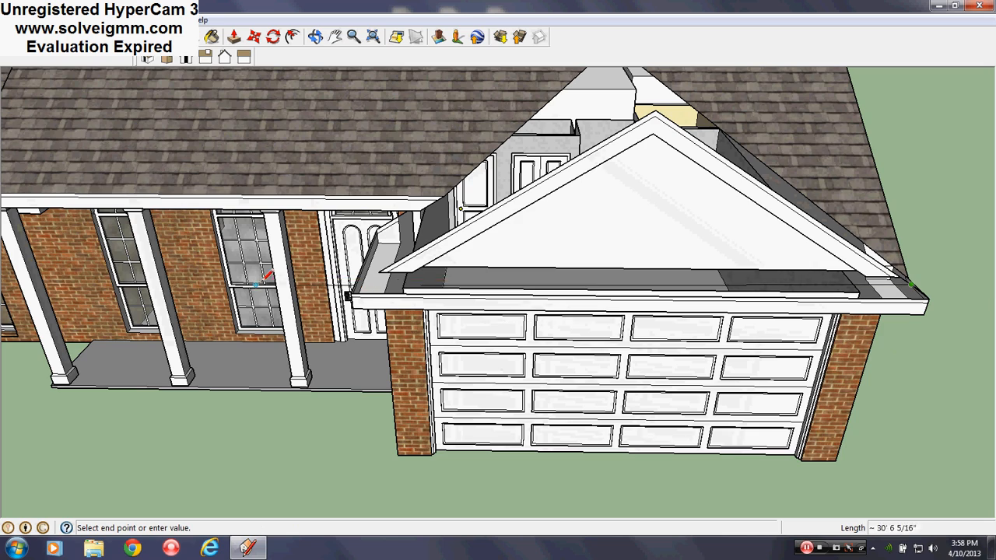
scroll(426, 309, up, 4)
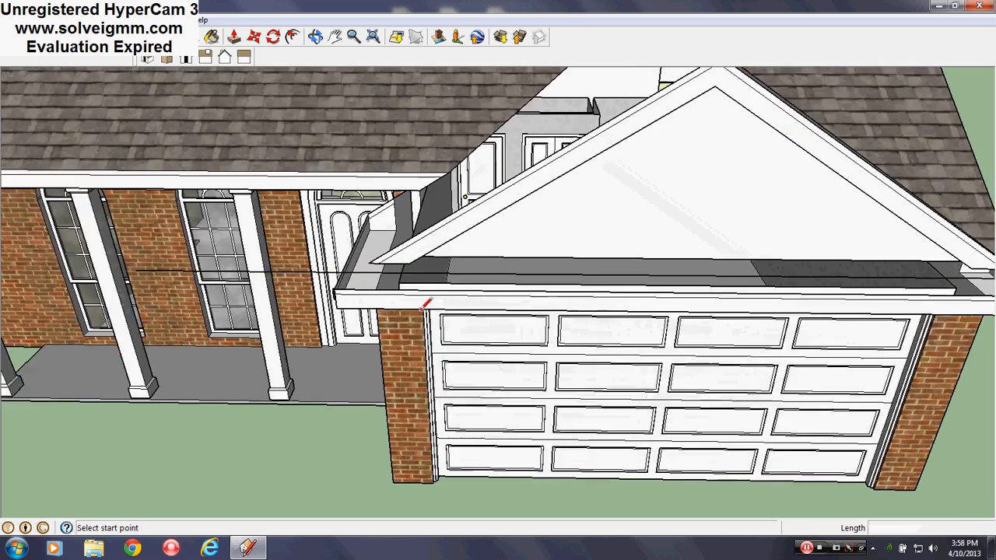
mouse_move(424, 308)
middle_down()
mouse_move(551, 301)
mouse_move(625, 247)
mouse_move(553, 259)
middle_up()
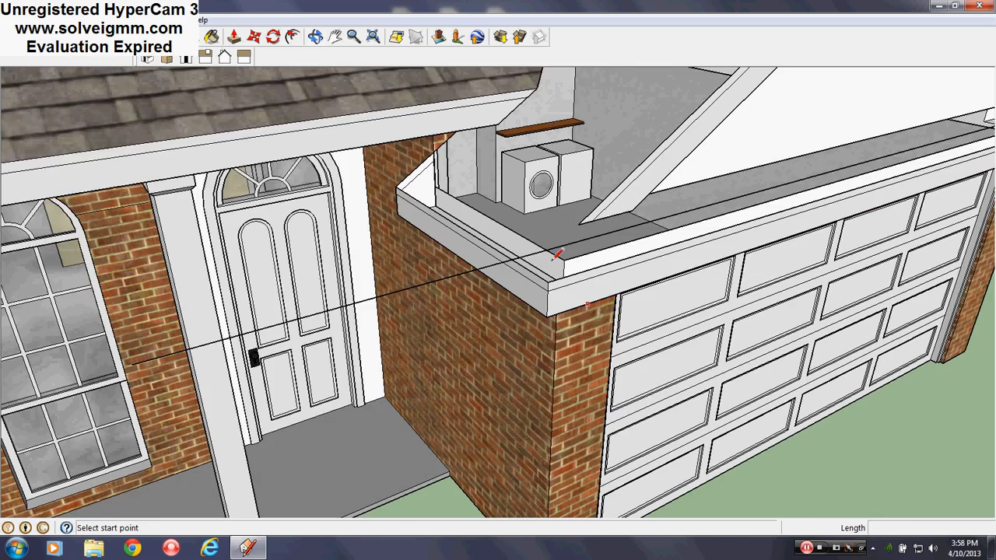
- Extend the gable fascia's outer edge down past the horizontal line on the front-door side and connect their crossing to the eave's top corner
scroll(580, 223, up, 2)
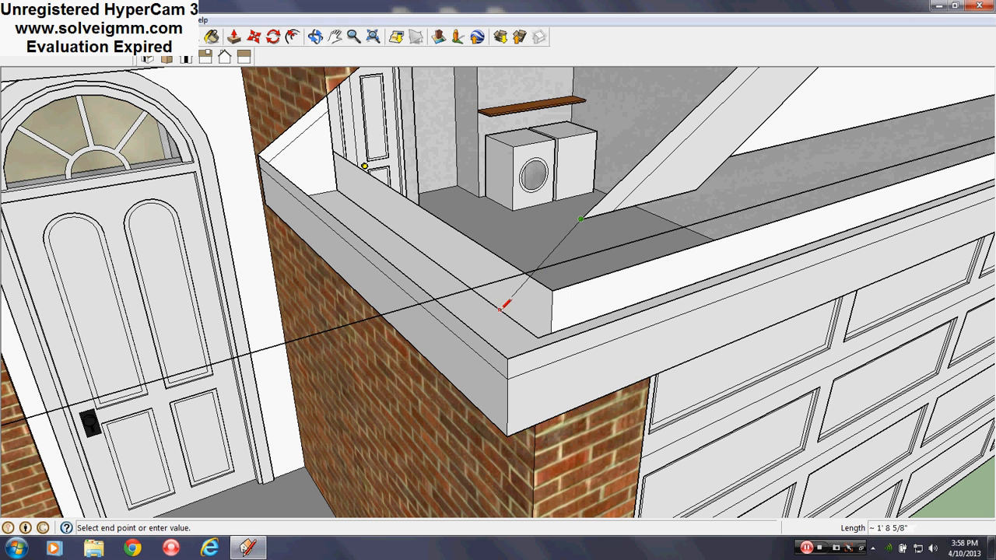
click(528, 273)
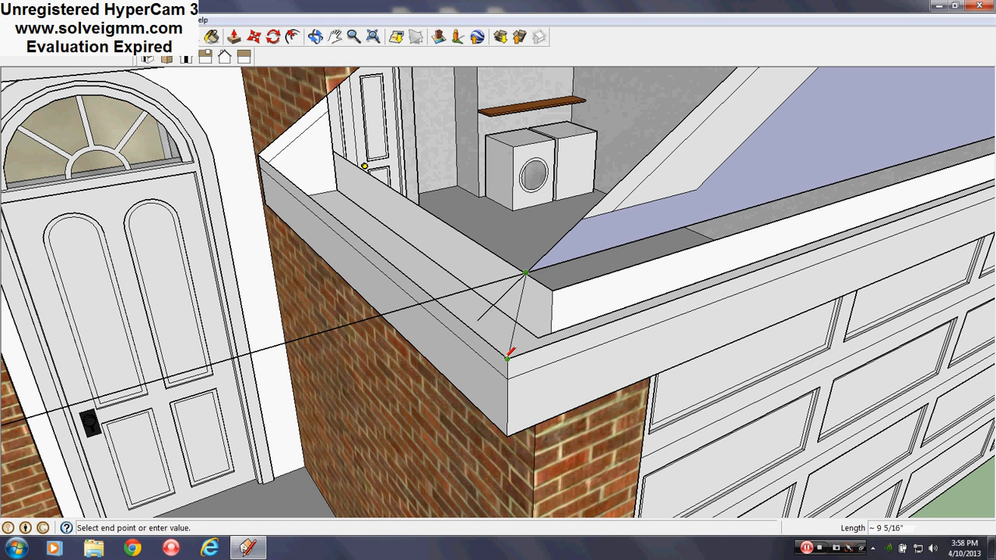
click(508, 356)
- Erase the ends of the horizontal and sloping lines that overshoot the eave corner on the front-door side
key(e)
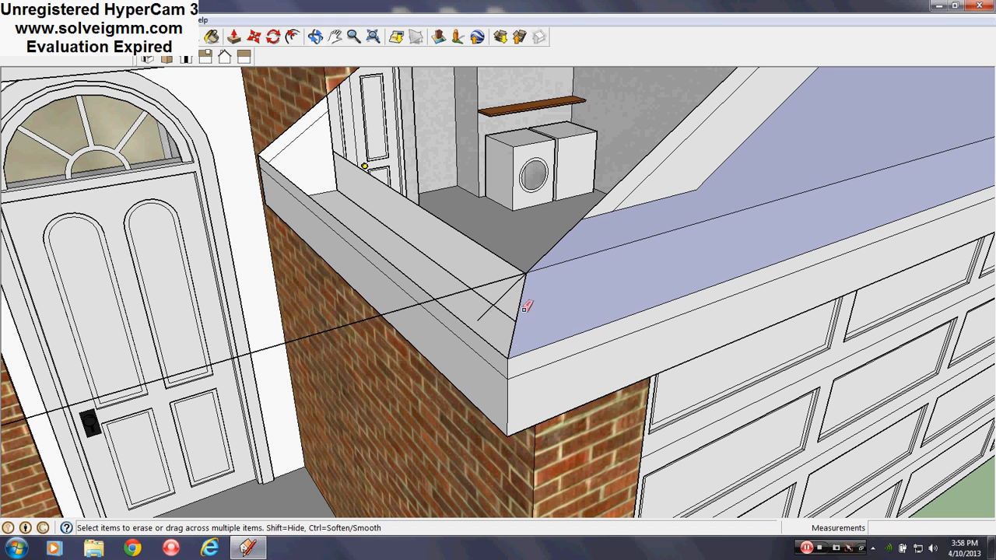
drag(501, 289, 491, 274)
scroll(467, 402, down, 3)
- Extend the gable fascia's inner edge and middle line down to the horizontal line at the garage's outer corner
middle_drag(607, 342, 239, 279)
scroll(238, 279, down, 3)
scroll(555, 306, up, 4)
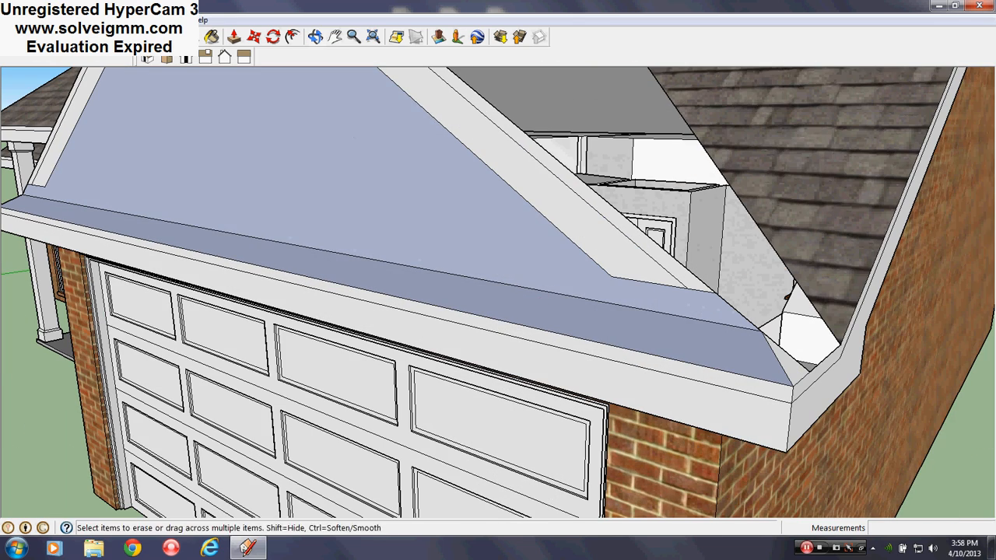
key(l)
click(620, 276)
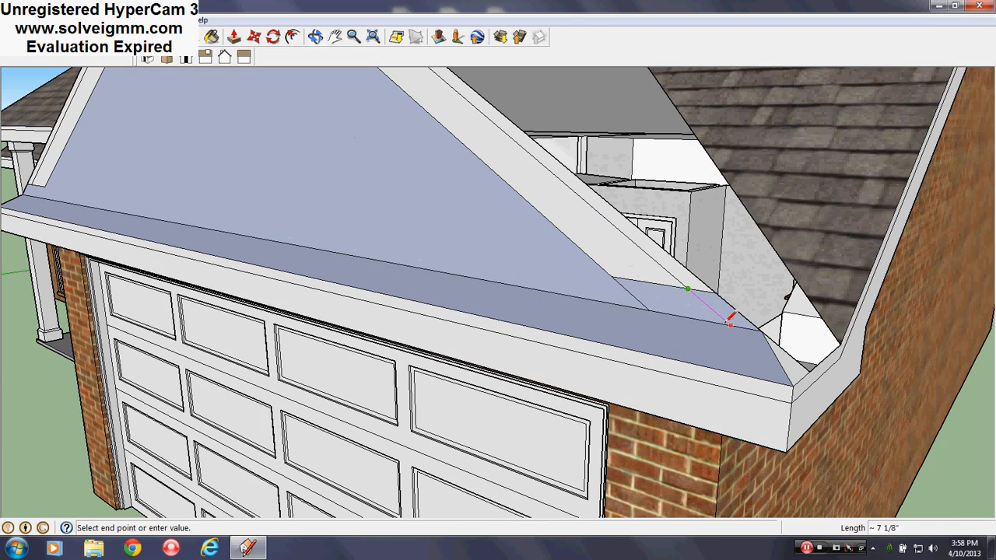
click(730, 323)
middle_drag(509, 346, 868, 297)
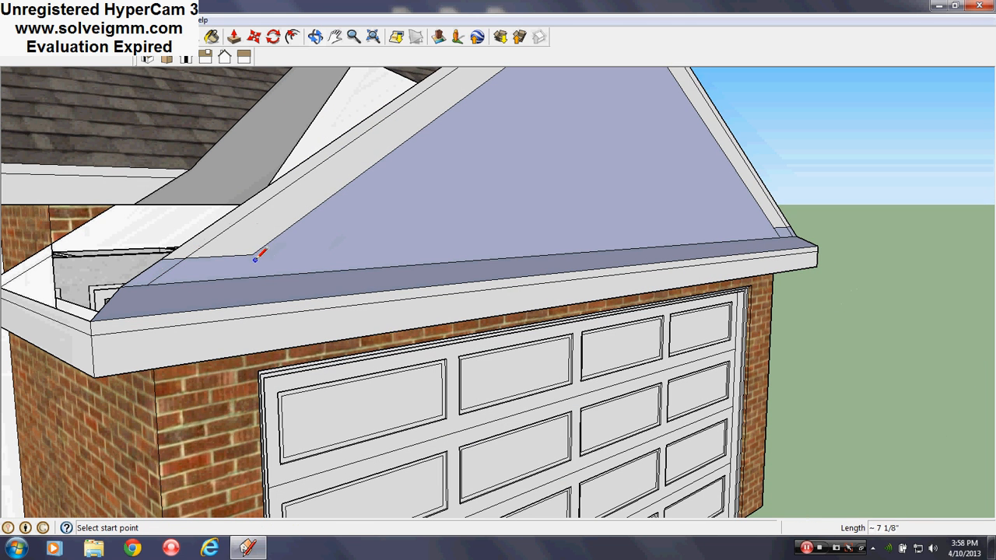
- Extend the gable fascia's inner edge down to the horizontal line on the front-door side
click(219, 276)
middle_drag(220, 275, 537, 282)
scroll(539, 283, up, 3)
mouse_move(234, 284)
middle_down()
mouse_move(305, 282)
mouse_move(410, 195)
middle_up()
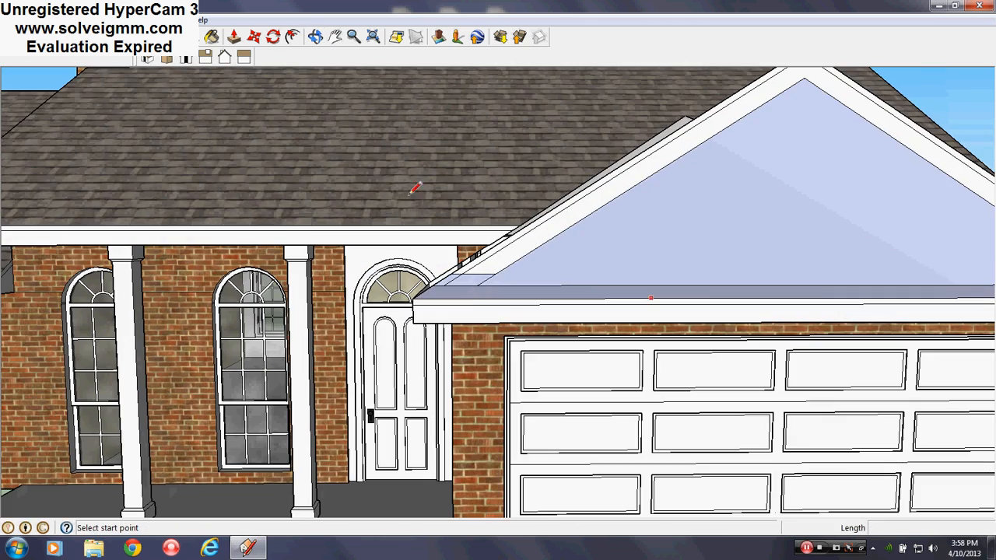
- Erase the leftover short edges crossing the bottom ends of the gable fascia on both sides
key(e)
scroll(485, 277, up, 5)
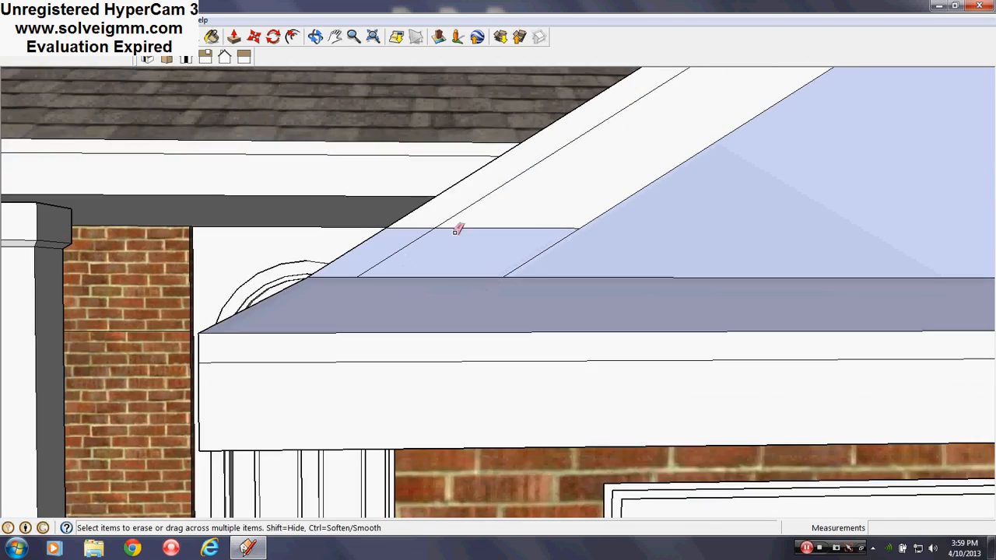
click(457, 230)
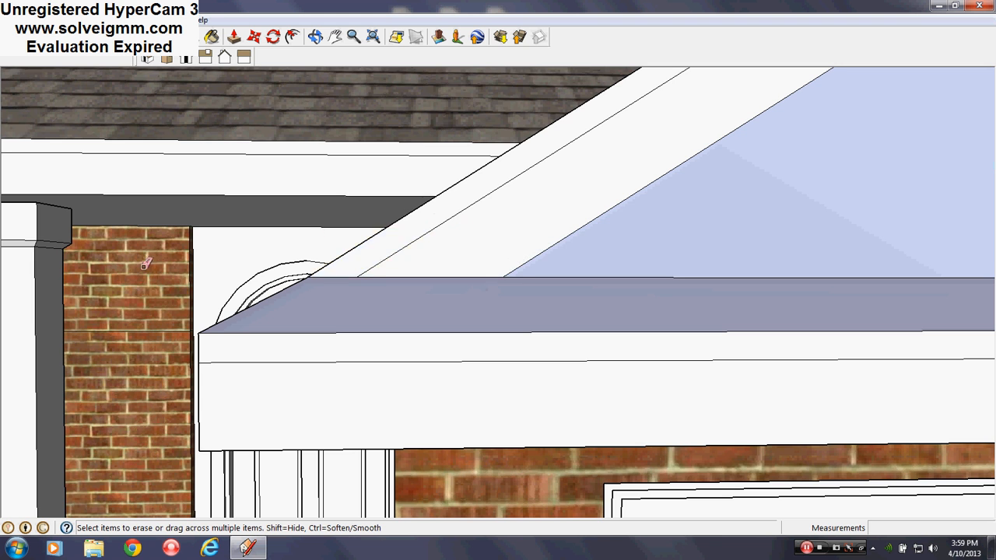
scroll(593, 267, down, 5)
scroll(593, 269, up, 8)
middle_drag(510, 331, 535, 309)
click(549, 315)
click(473, 325)
scroll(563, 358, down, 3)
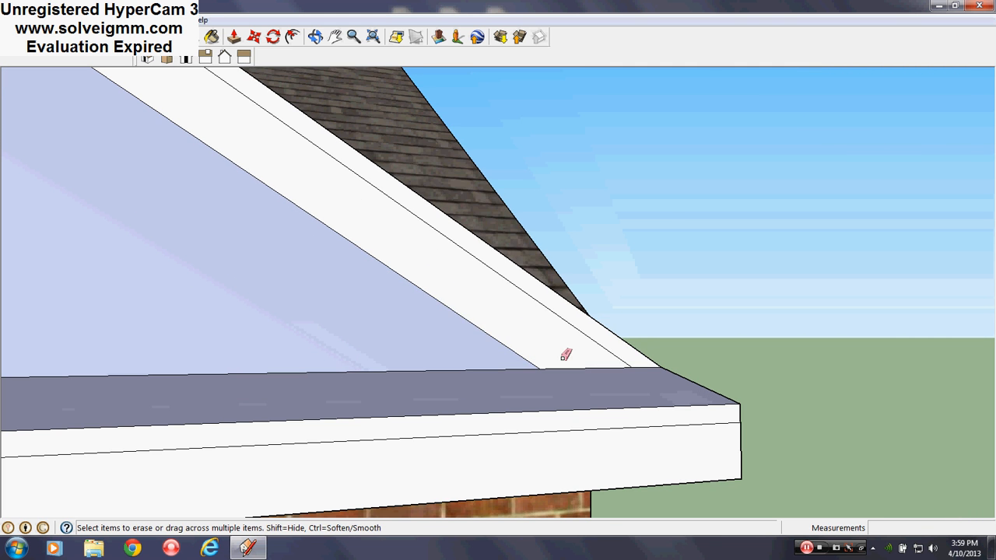
- Erase the gable's flush front face to open it up to the recessed wall behind
right_click(421, 336)
click(447, 165)
mouse_move(514, 389)
middle_down()
mouse_move(527, 400)
mouse_move(609, 400)
middle_up()
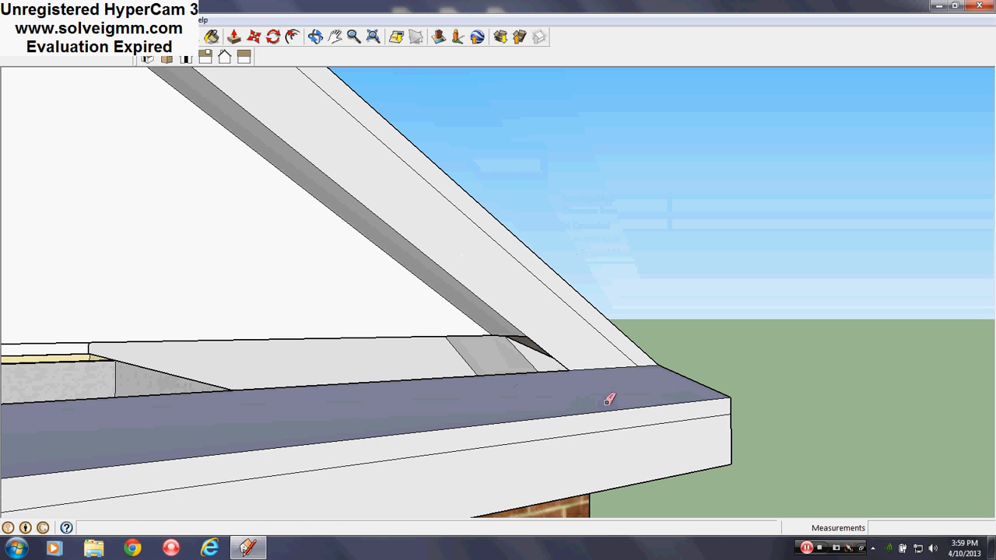
- Copy the short sloping edge at the eave's outer corner to the bottom end of the gable fascia's inner edge
key(l)
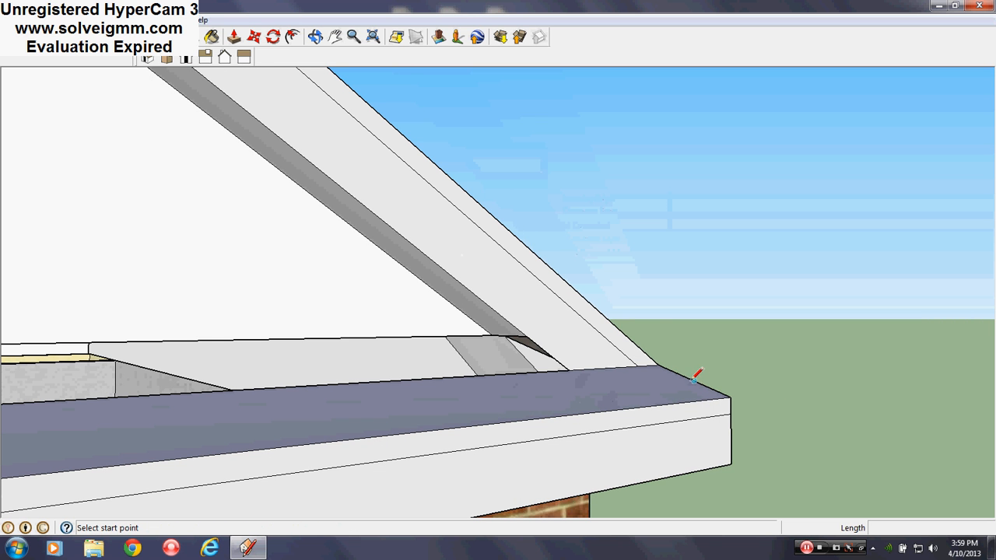
right_click(695, 378)
key(Escape)
key(m)
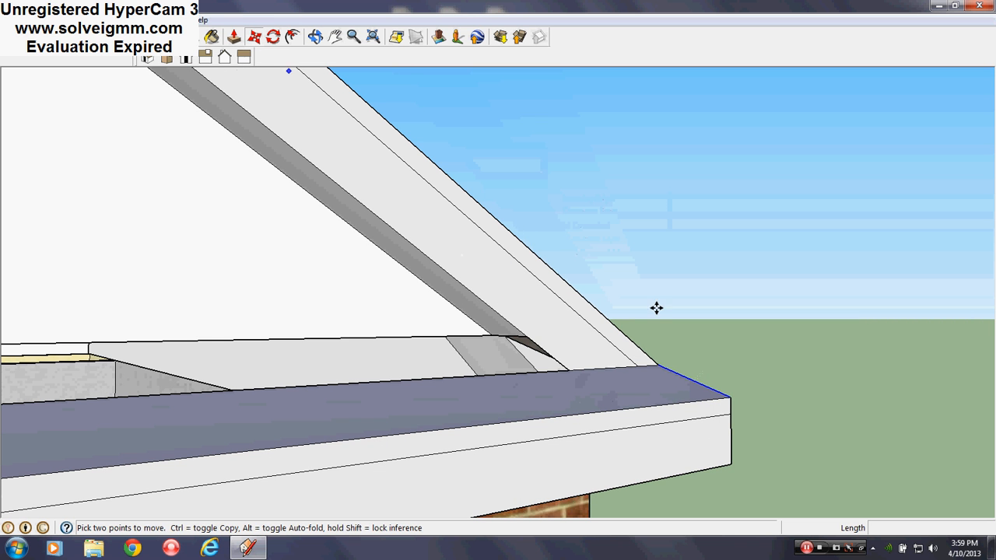
click(728, 398)
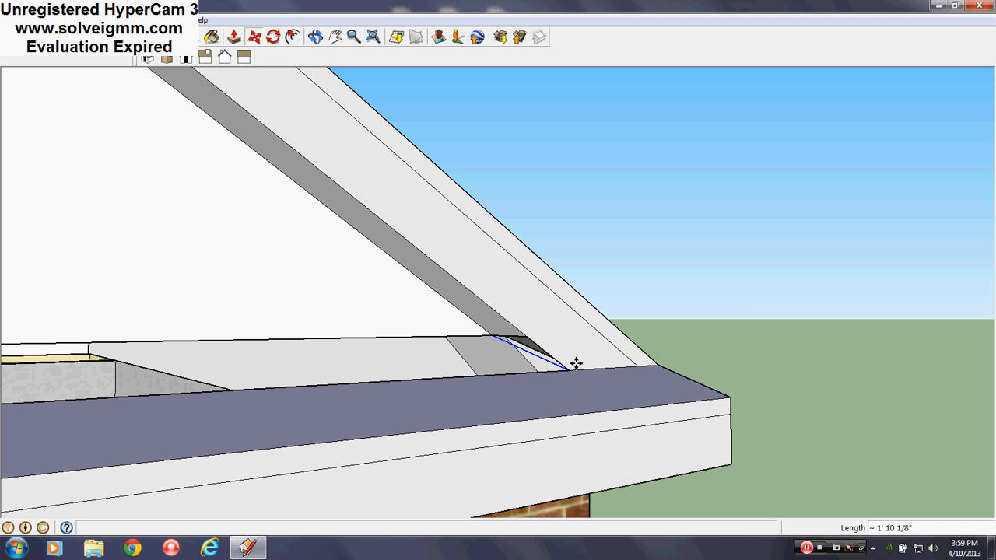
click(573, 362)
- Draw a line from the recessed wall's bottom corner to the fascia's inner bottom corner and erase the leftover piece beside it
key(l)
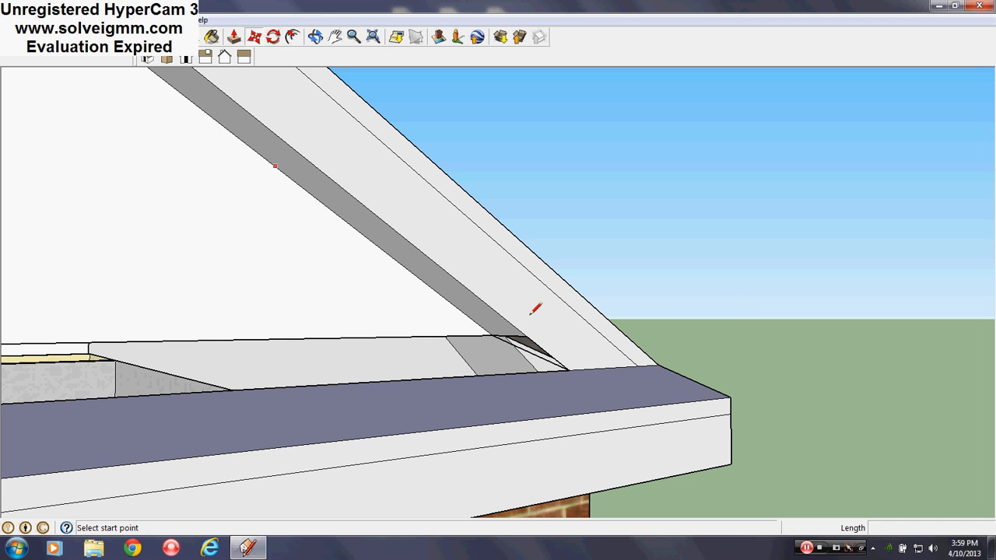
click(492, 335)
click(569, 369)
right_click(515, 350)
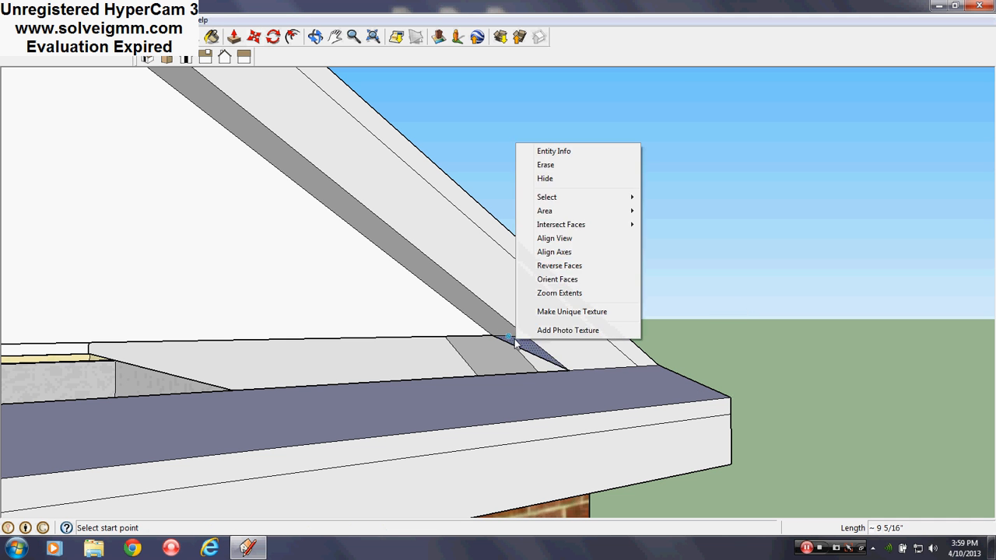
right_click(511, 338)
click(537, 360)
- On the front-door side, draw a line joining the recessed wall's bottom corner to the fascia's inner bottom corner
mouse_move(529, 374)
middle_down()
mouse_move(309, 422)
mouse_move(257, 424)
middle_up()
shift+middle_drag(549, 415, 995, 406)
scroll(221, 307, up, 3)
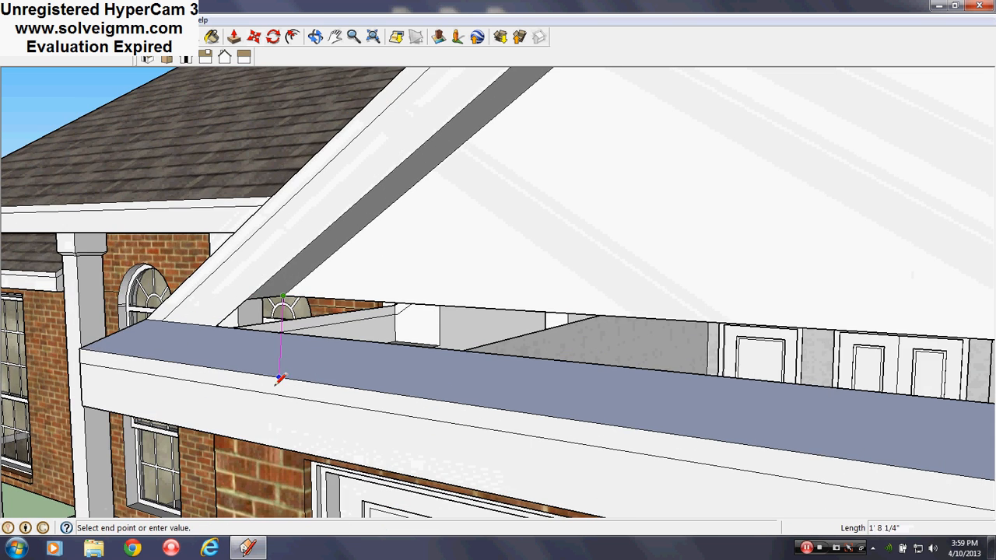
middle_drag(280, 378, 233, 303)
click(216, 296)
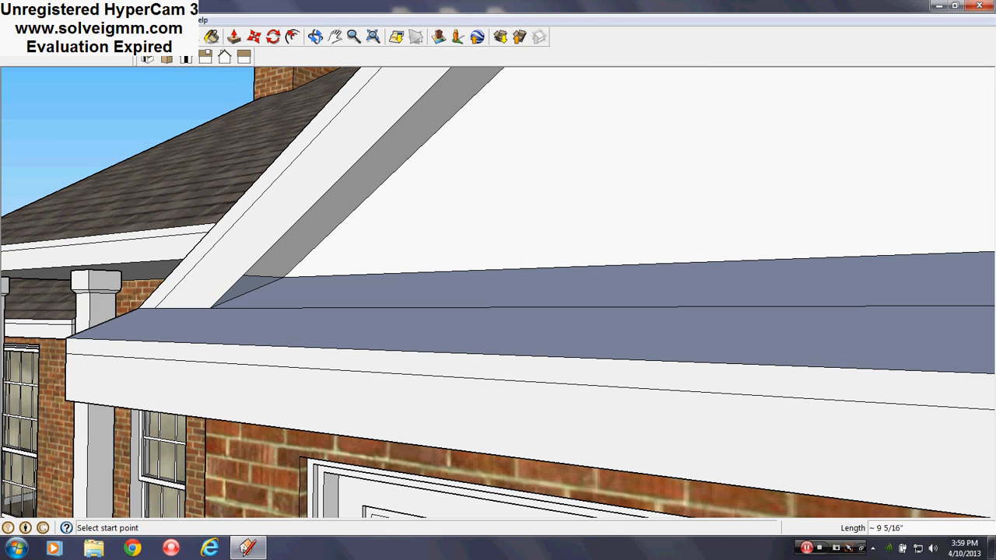
- Erase the extra edge behind the door-side fascia and the long dividing edge across the small roof strip below the gable
key(e)
click(264, 277)
click(303, 308)
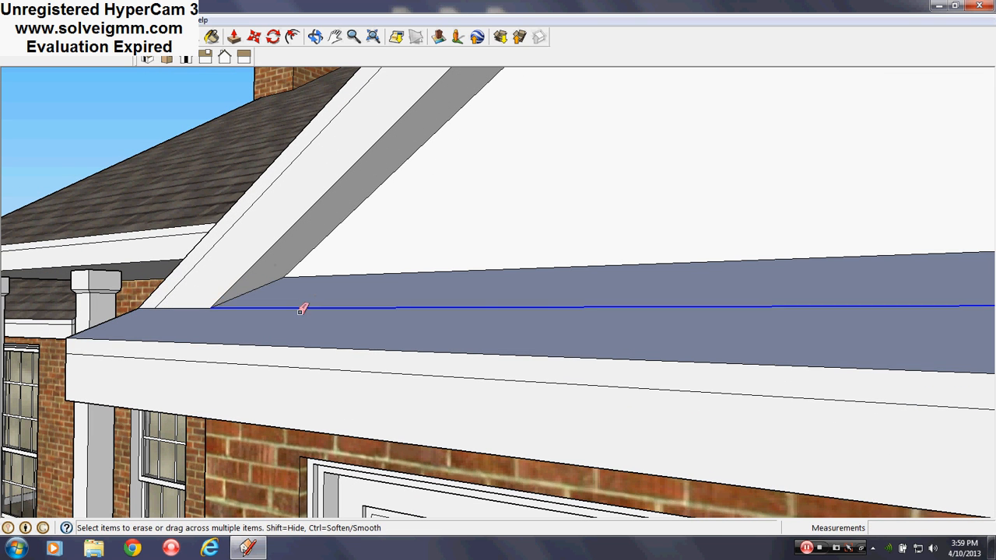
scroll(378, 352, down, 5)
middle_drag(447, 444, 561, 354)
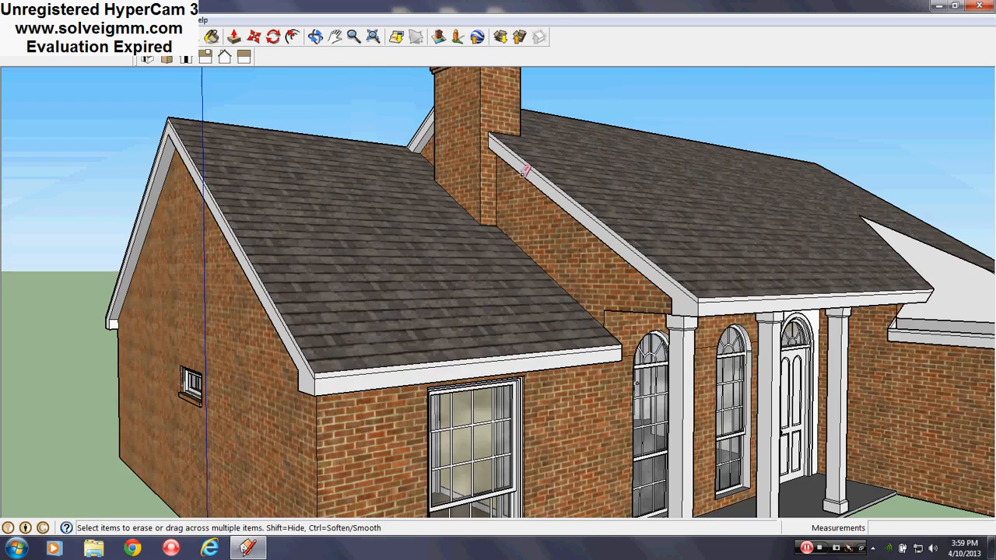
scroll(494, 329, down, 4)
middle_drag(658, 320, 273, 340)
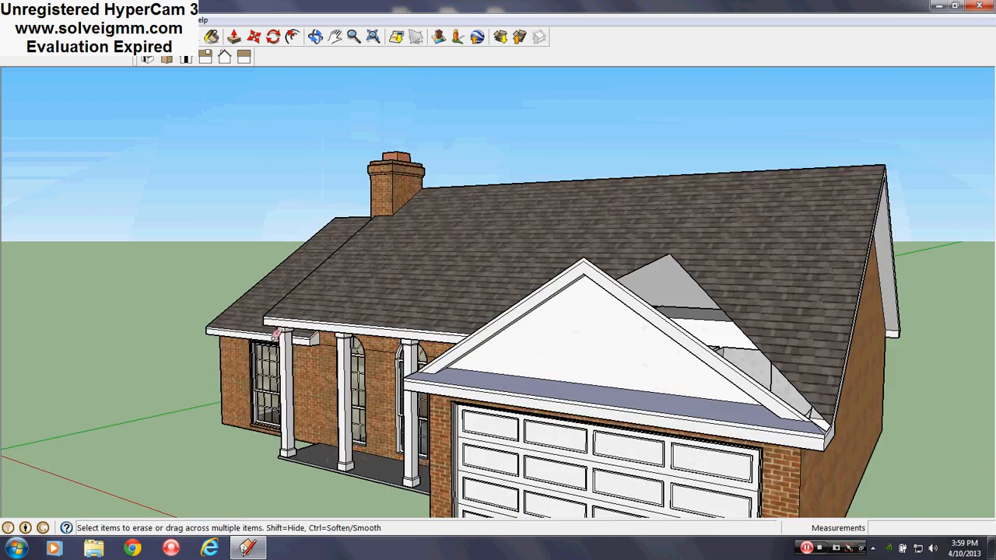
- Draw the garage roof's ridge line from the opening's top point on the main roof to the gable's peak
scroll(844, 464, up, 6)
mouse_move(767, 425)
middle_down()
mouse_move(622, 420)
mouse_move(490, 371)
mouse_move(547, 407)
middle_up()
mouse_move(463, 332)
middle_down()
mouse_move(631, 405)
mouse_move(620, 363)
middle_up()
scroll(525, 444, down, 3)
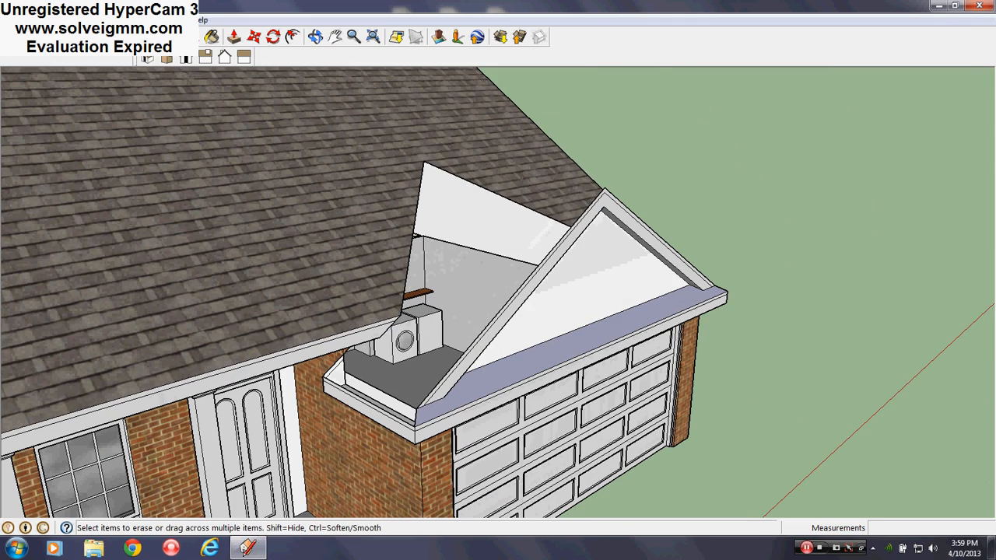
key(l)
click(427, 158)
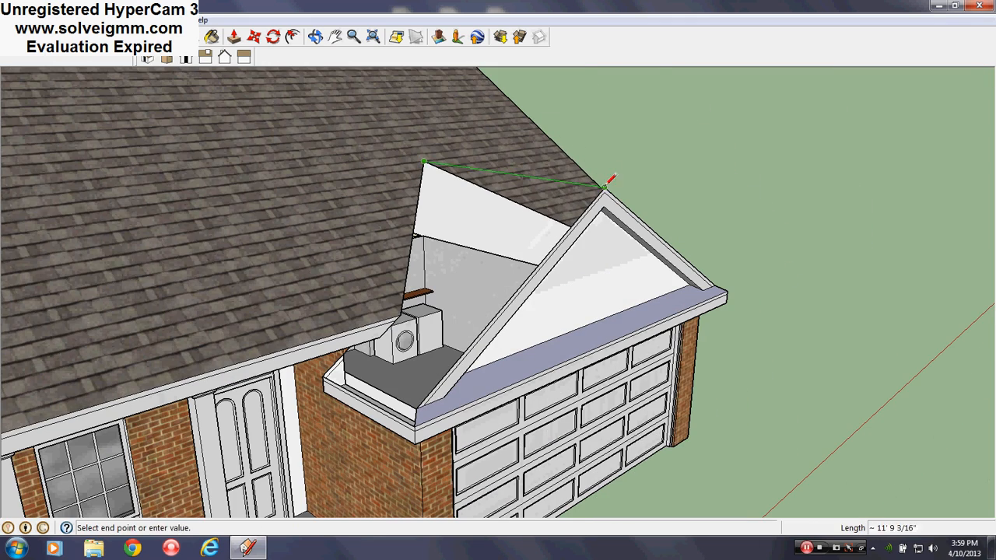
click(605, 174)
- Paint both garage roof slopes and the narrow strip below the gable with the main roof's asphalt shingle material
mouse_move(605, 174)
middle_down()
mouse_move(361, 314)
mouse_move(337, 347)
mouse_move(343, 368)
middle_up()
scroll(517, 367, down, 2)
scroll(314, 317, up, 2)
click(234, 38)
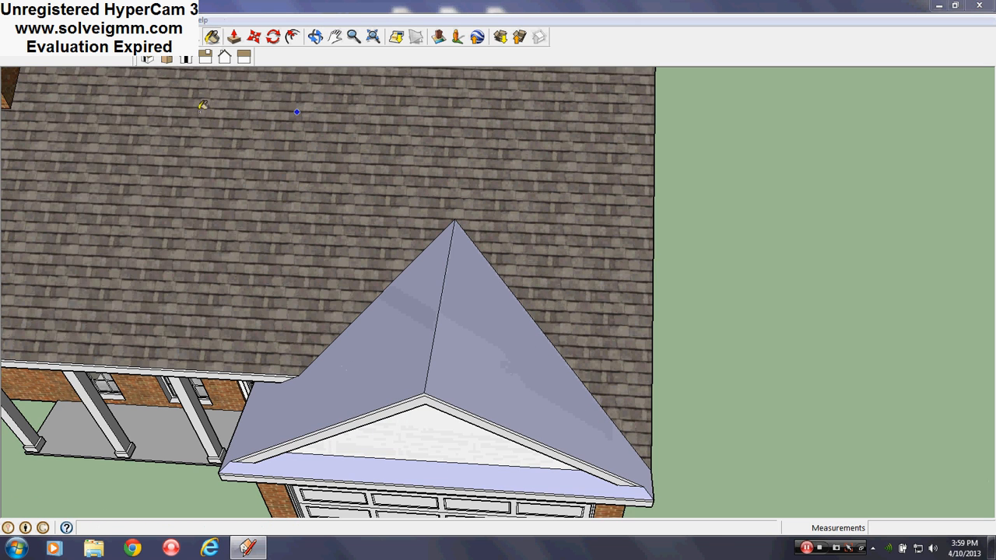
click(511, 349)
click(388, 336)
mouse_move(388, 337)
middle_down()
mouse_move(285, 278)
mouse_move(357, 294)
middle_up()
scroll(357, 294, up, 1)
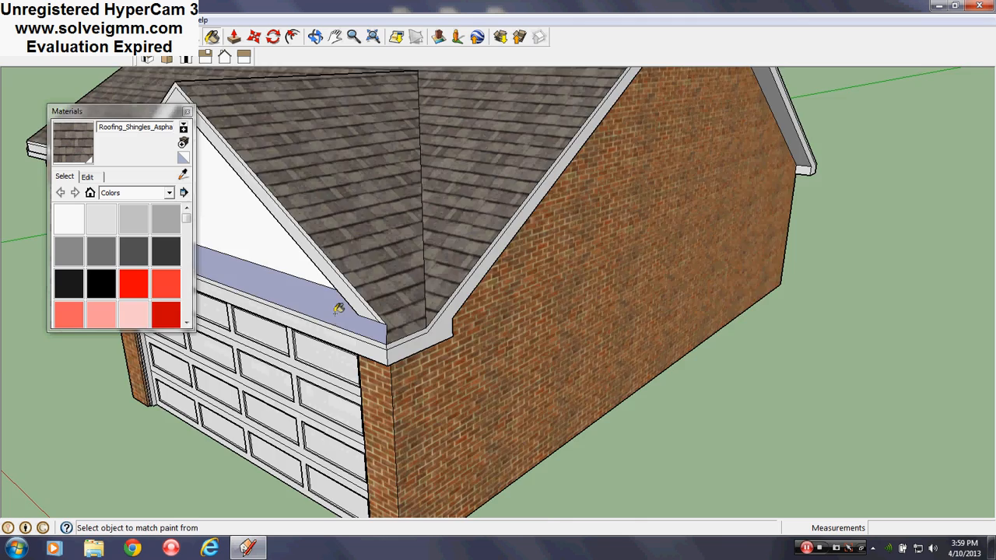
click(338, 309)
scroll(403, 397, down, 3)
mouse_move(403, 396)
middle_down()
mouse_move(627, 267)
mouse_move(654, 264)
middle_up()
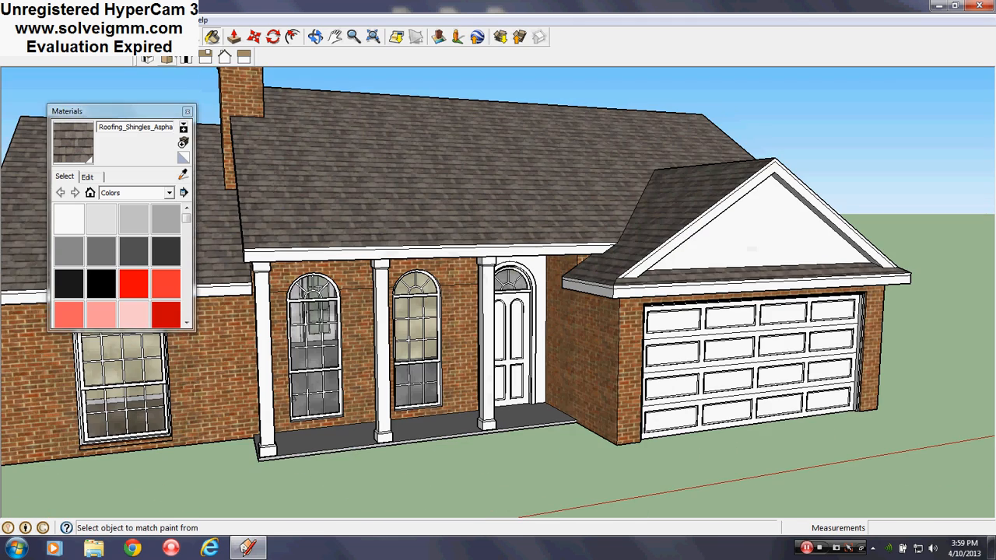
click(188, 112)
- Draw an 8" vertical line down the side fascia from the bottom of the roof valley at the garage corner
key(l)
mouse_move(257, 233)
middle_down()
mouse_move(333, 283)
mouse_move(342, 374)
middle_up()
scroll(341, 376, up, 3)
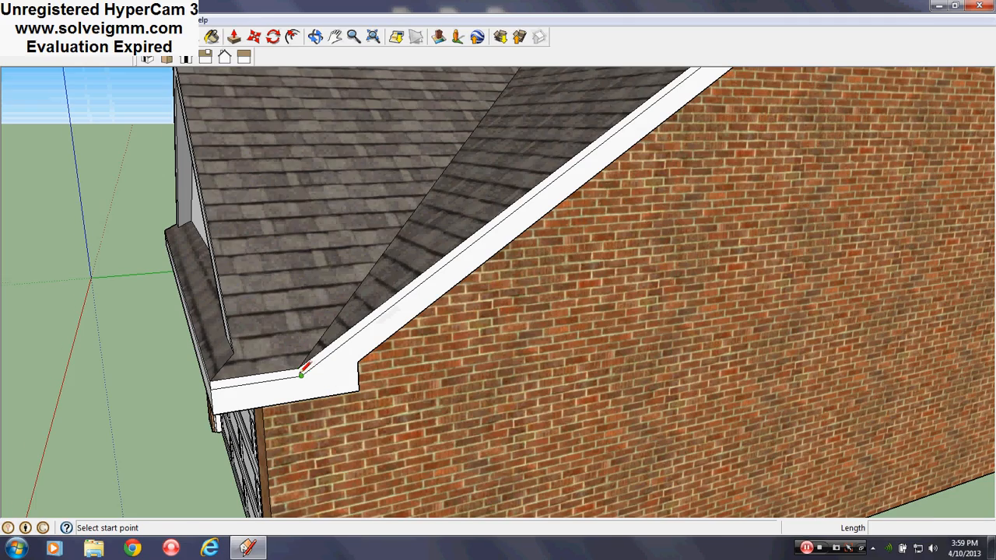
scroll(301, 374, up, 1)
click(298, 366)
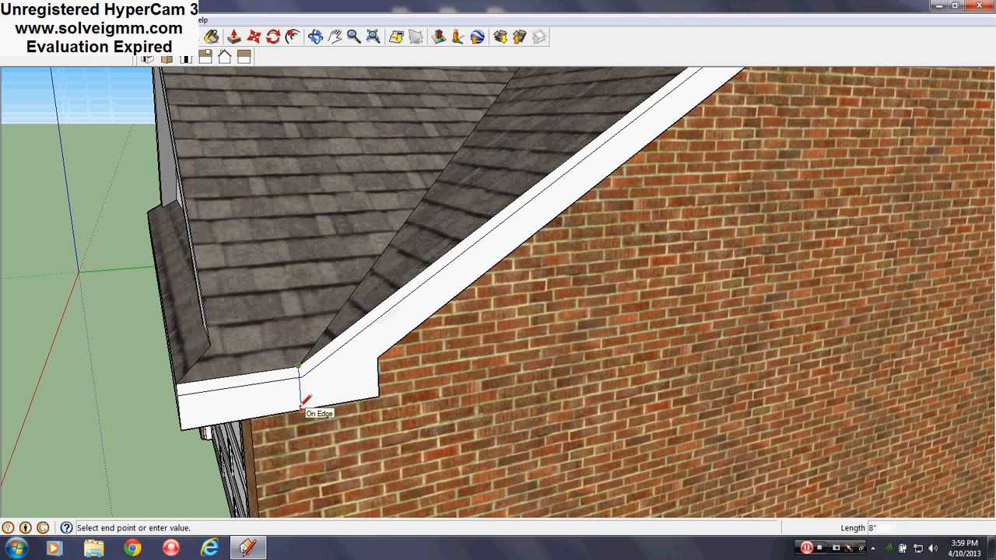
click(302, 409)
- Push the lower band of the garage-side main gable's fascia inward 6"
middle_drag(474, 407, 301, 360)
scroll(262, 379, down, 4)
scroll(683, 318, up, 2)
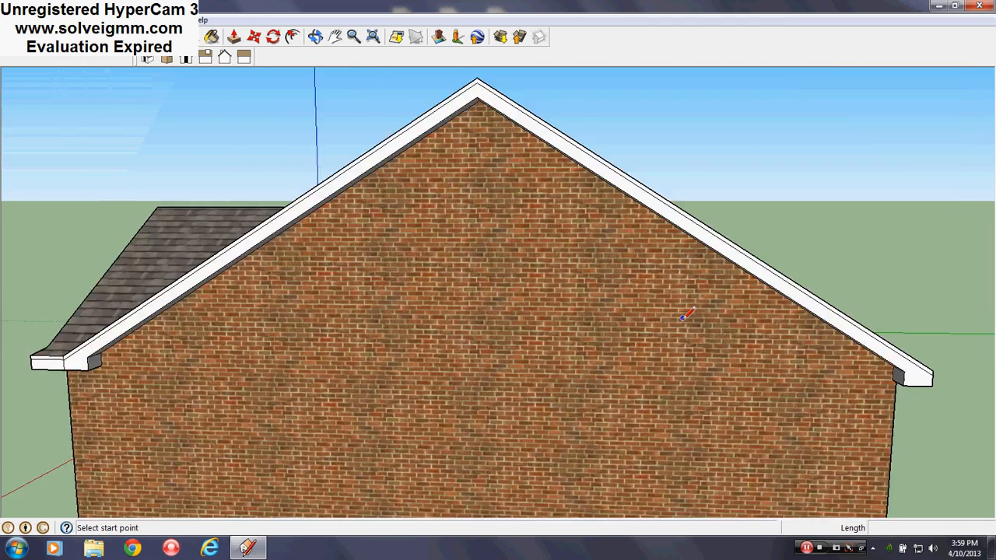
middle_drag(685, 315, 516, 167)
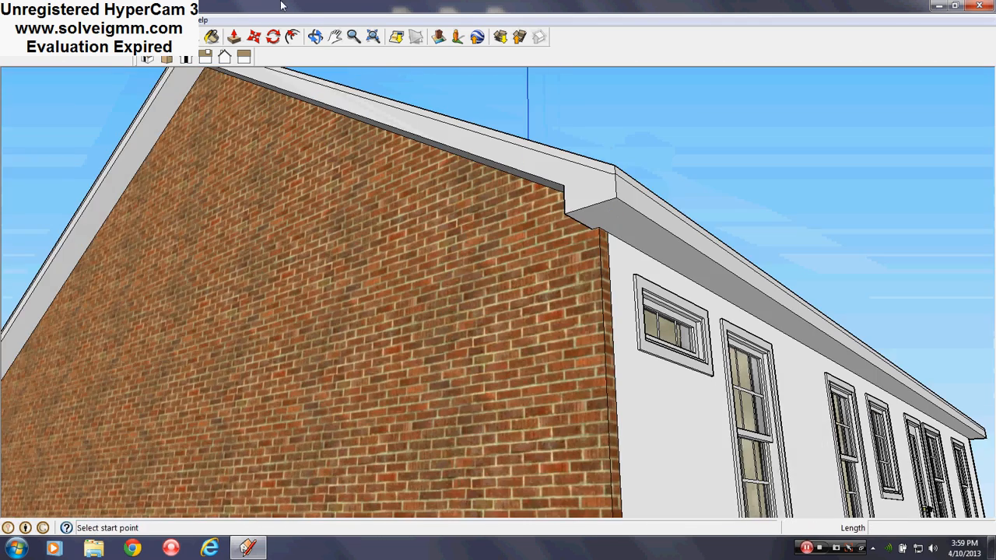
click(234, 36)
click(573, 196)
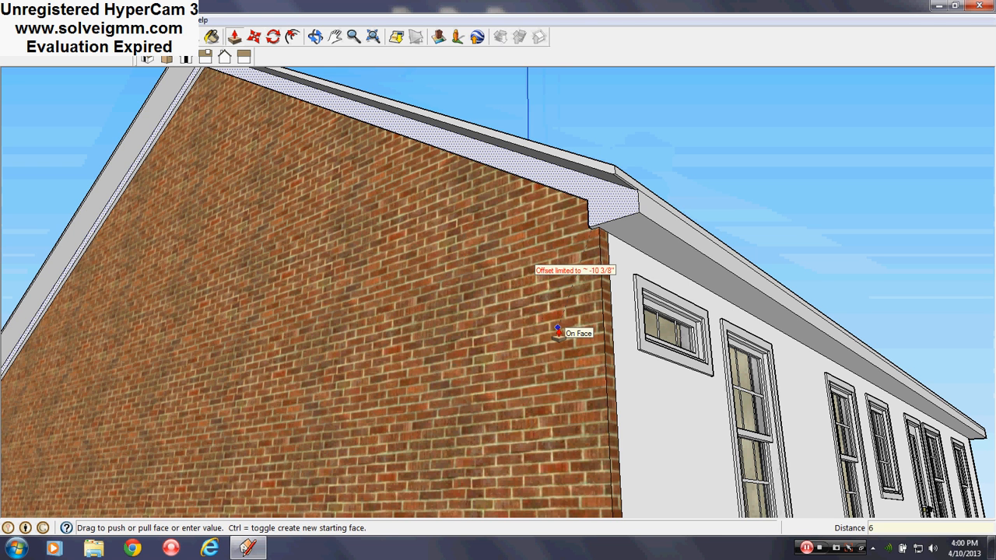
click(607, 177)
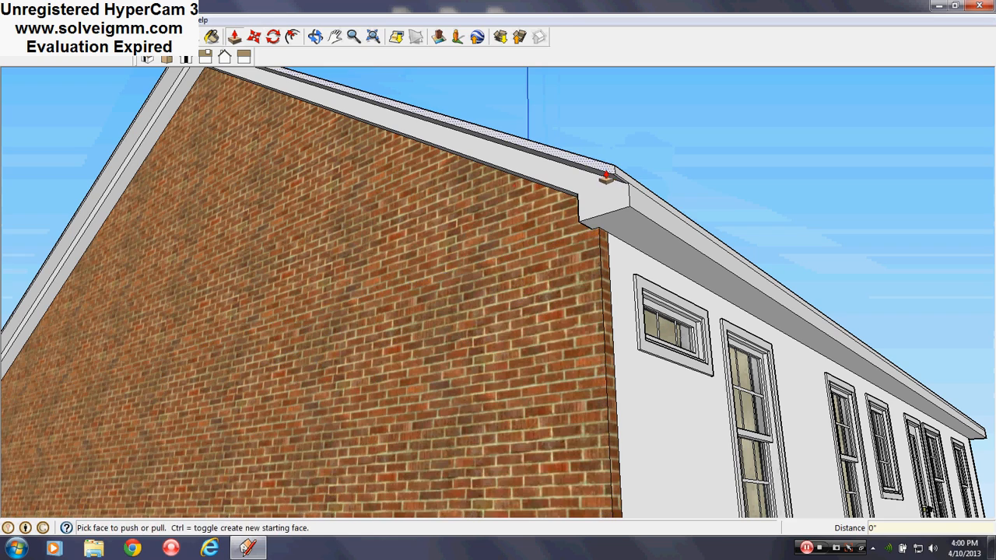
click(604, 204)
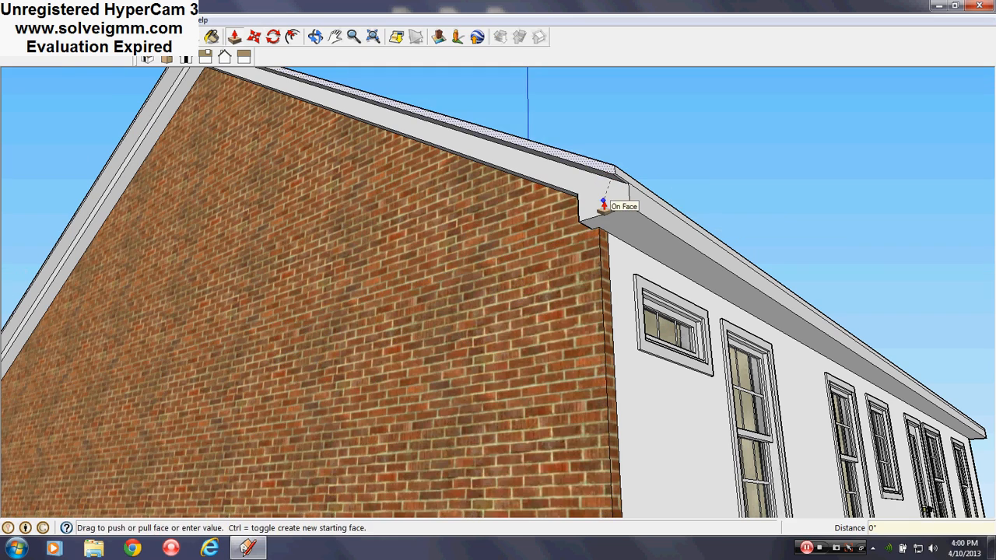
click(604, 204)
scroll(603, 203, down, 3)
scroll(185, 287, up, 2)
middle_drag(185, 288, 661, 302)
scroll(254, 223, up, 2)
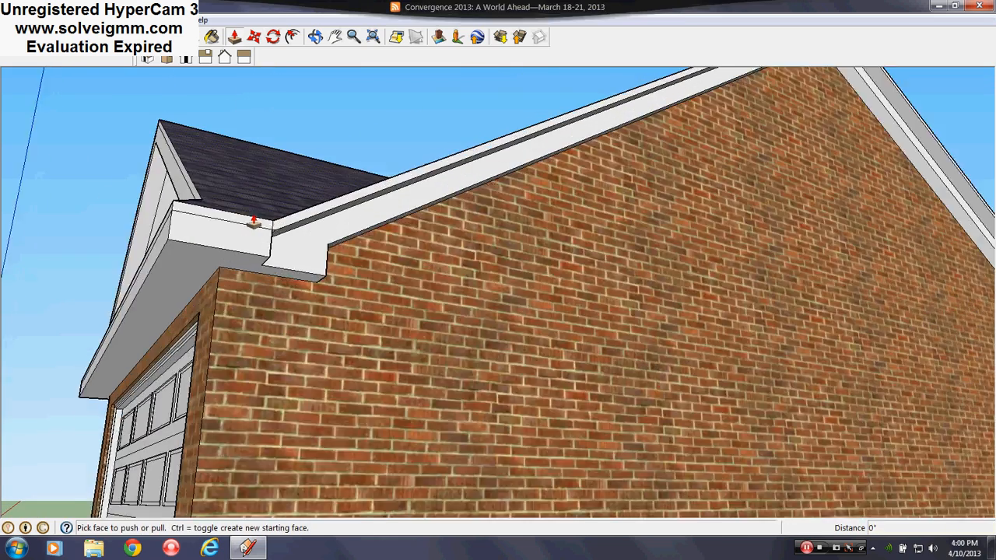
scroll(255, 224, up, 3)
middle_drag(258, 226, 300, 381)
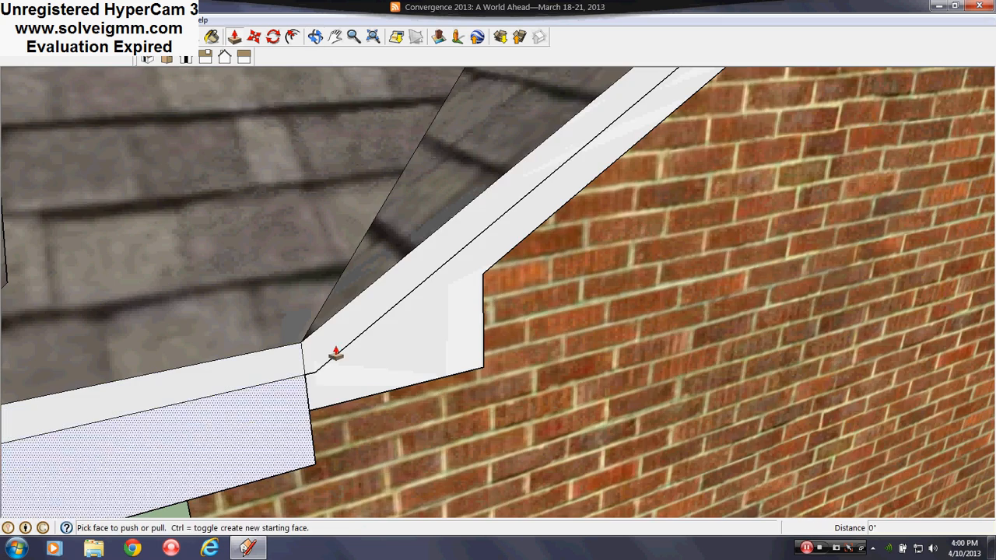
click(333, 350)
key(Escape)
- Draw a short vertical line across the upper fascia strip a little way up the slope from the garage corner
middle_drag(412, 267, 194, 200)
key(l)
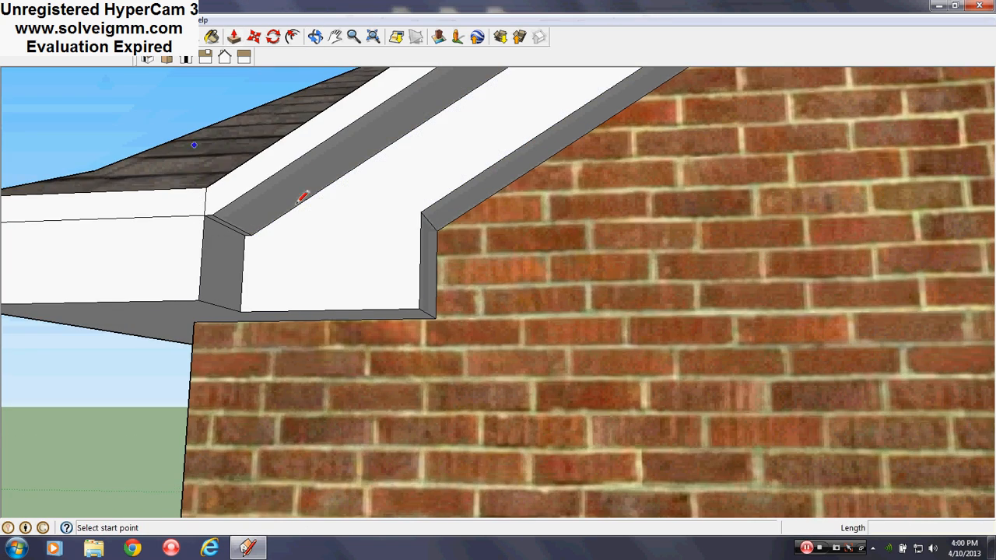
middle_drag(298, 204, 434, 315)
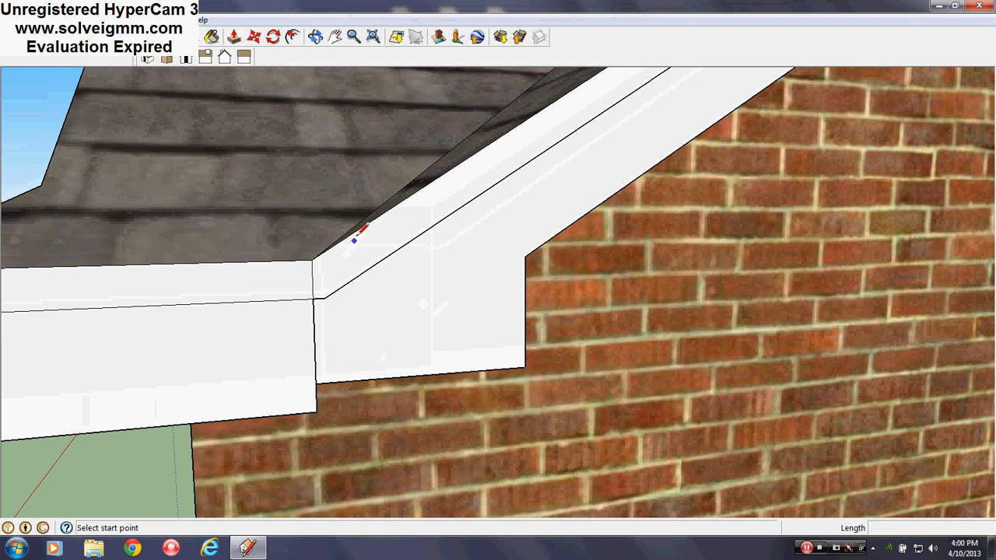
click(459, 163)
middle_drag(460, 204, 436, 213)
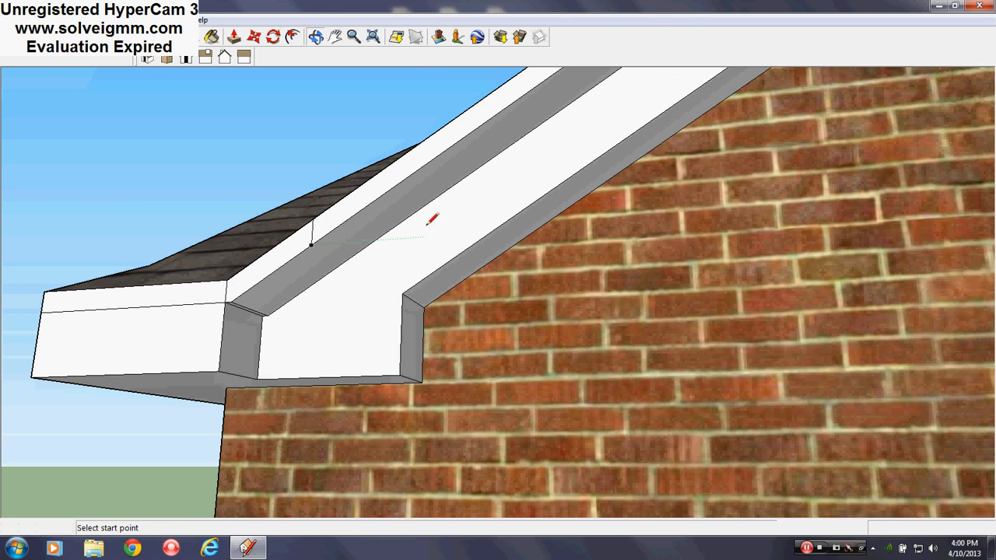
- Push the upper fascia strip beyond the short vertical line inward 6", flush with the lower band
click(234, 37)
click(337, 217)
click(395, 267)
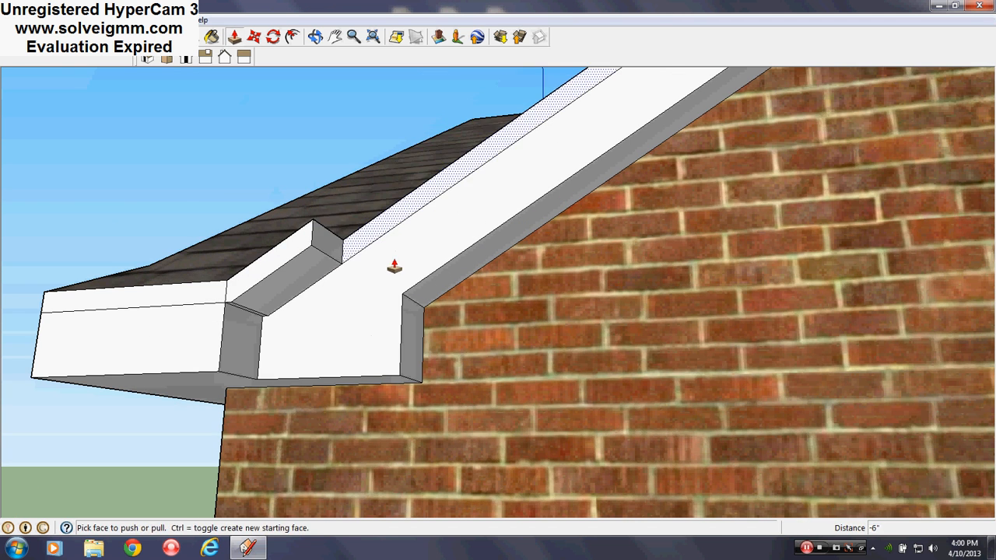
key(e)
scroll(549, 329, down, 5)
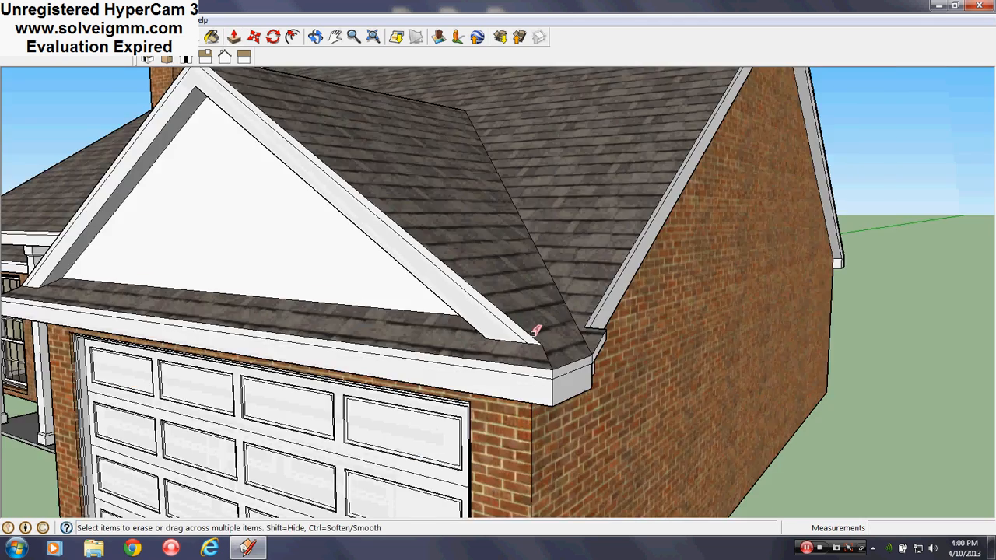
middle_drag(535, 332, 429, 379)
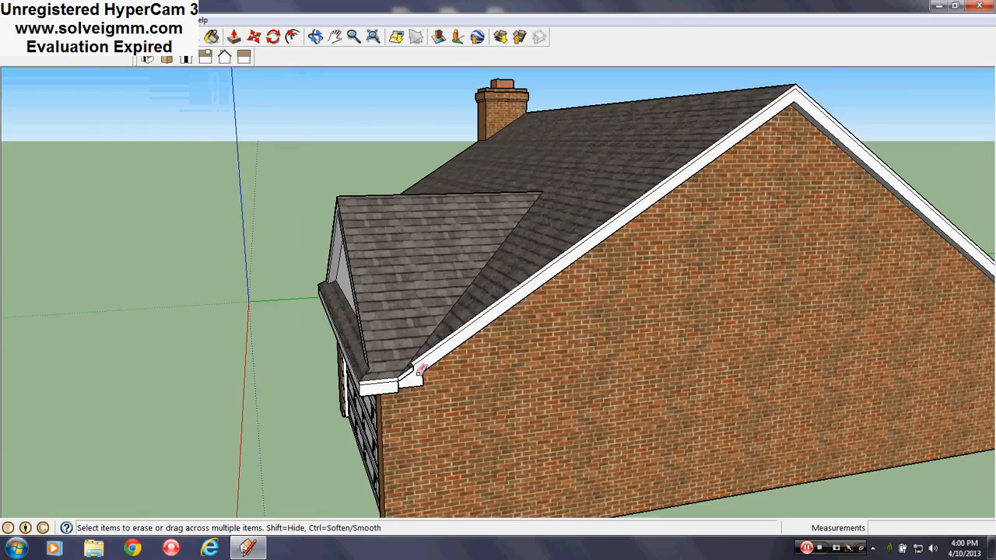
- Draw a short line from the upper fascia strip's stepped corner along the roof edge near the garage corner
scroll(418, 374, up, 4)
middle_drag(287, 362, 294, 333)
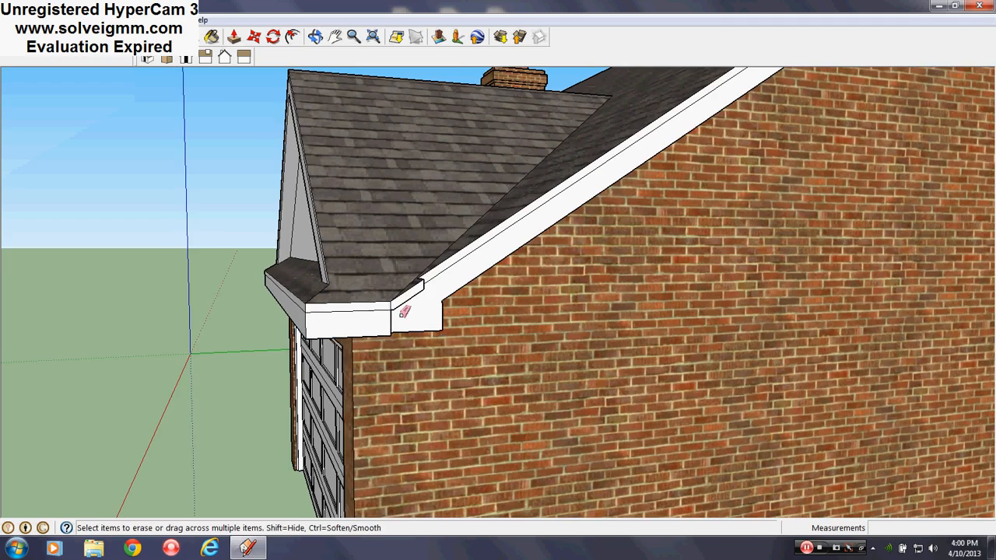
scroll(404, 311, up, 3)
middle_drag(429, 277, 294, 467)
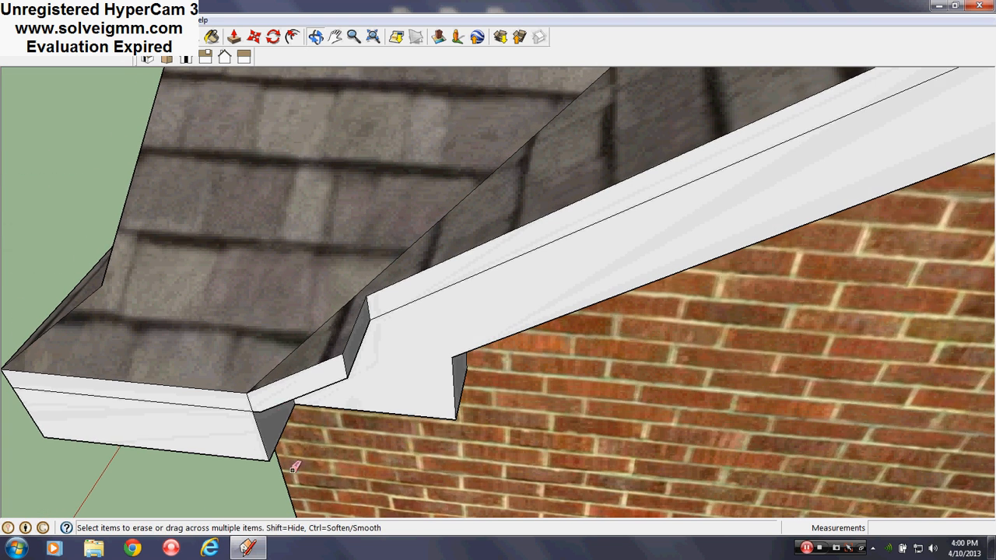
key(l)
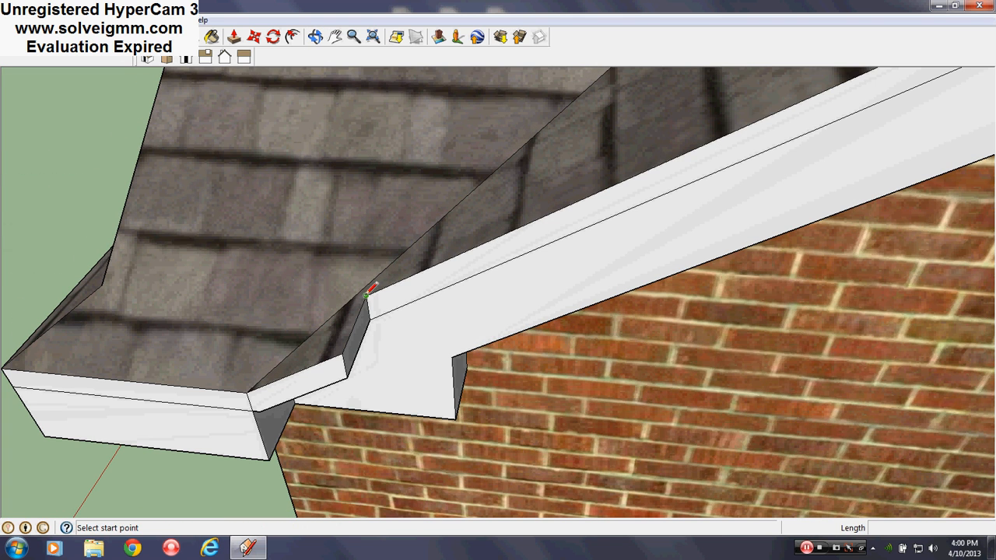
click(366, 296)
click(343, 305)
- Erase the edges of the projecting end of the upper fascia strip, undoing the stray deletion
key(e)
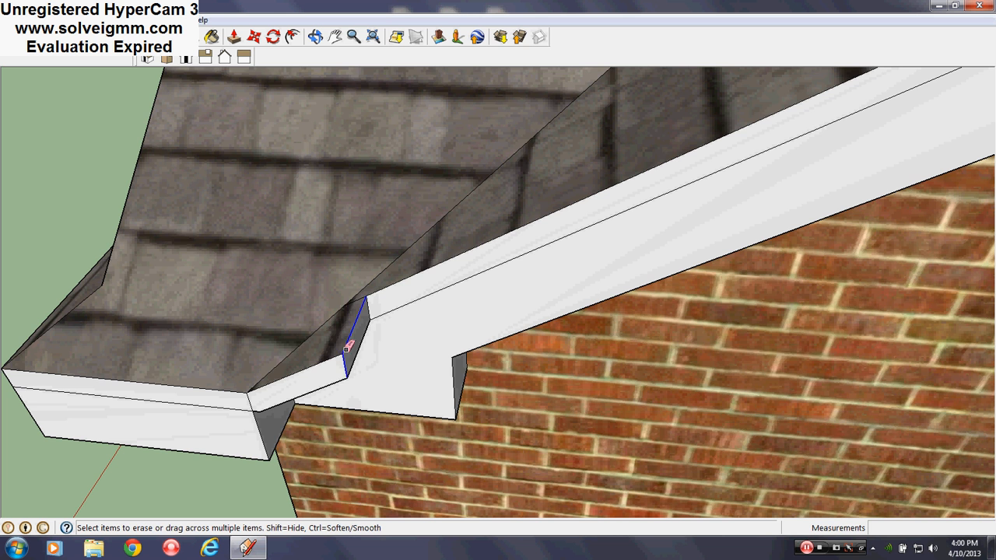
click(347, 348)
scroll(248, 430, up, 3)
drag(207, 420, 233, 416)
key(ctrl+z)
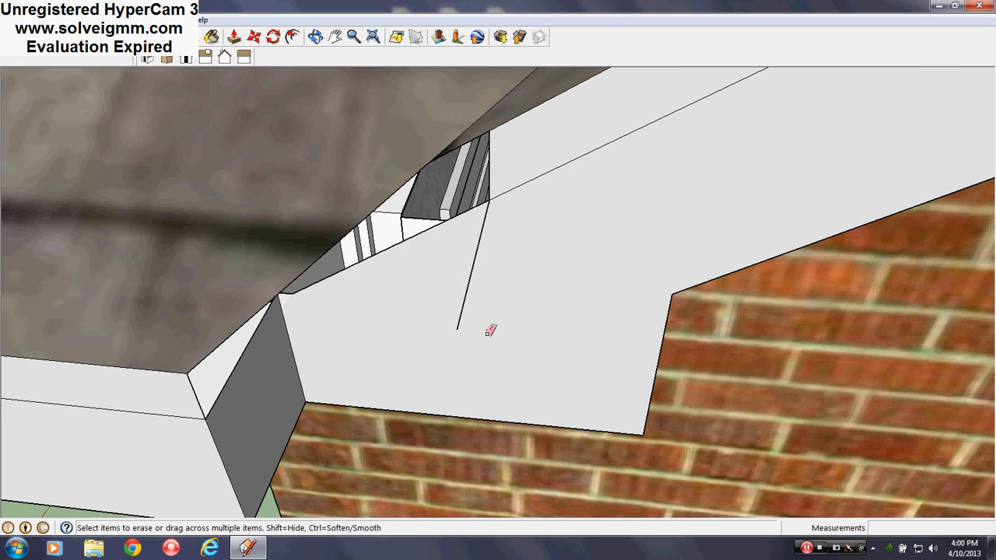
drag(389, 336, 388, 337)
scroll(274, 387, down, 4)
middle_drag(432, 380, 415, 318)
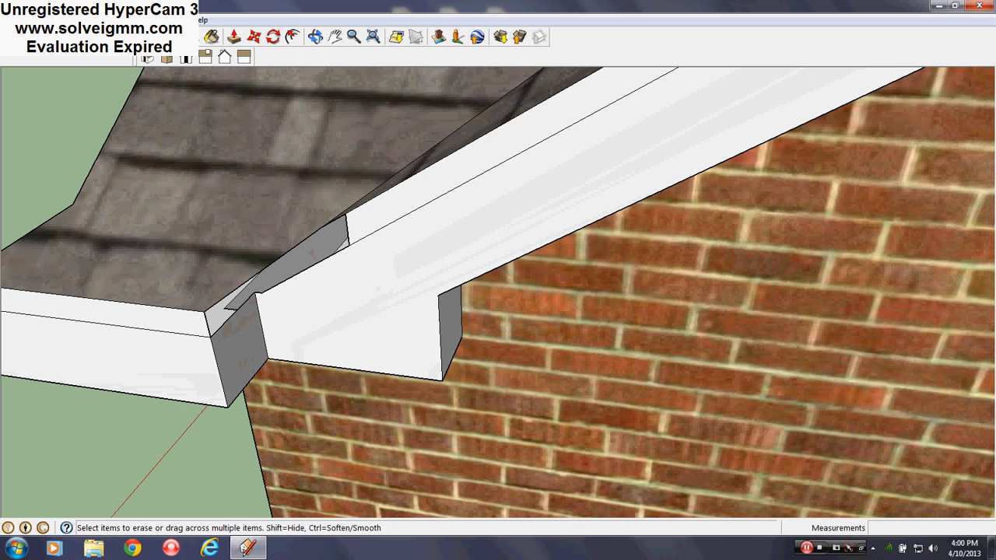
- Draw a line about 1' 2 15/16" long parallel to the green axis from the roof edge across the sloped fascia to its lower edge
click(69, 37)
click(322, 227)
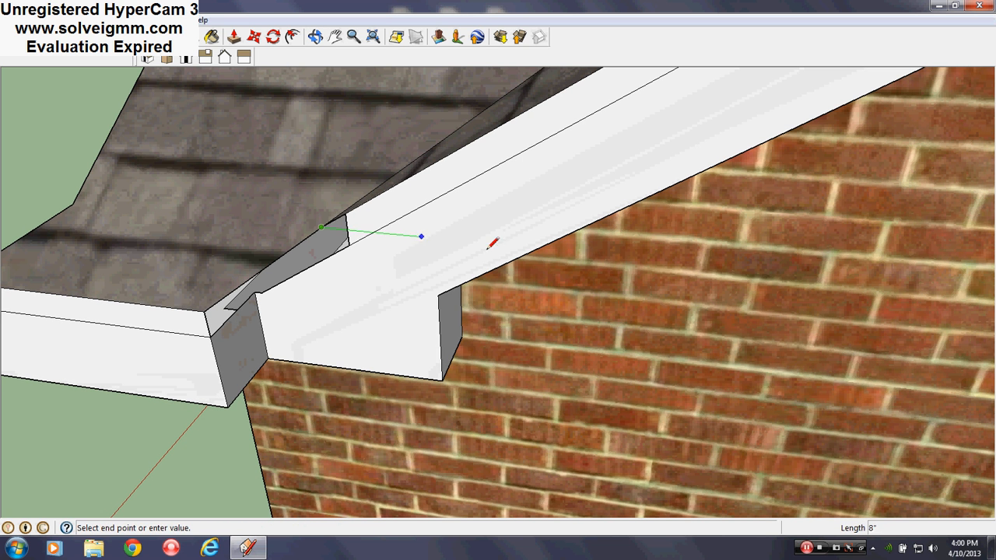
click(532, 245)
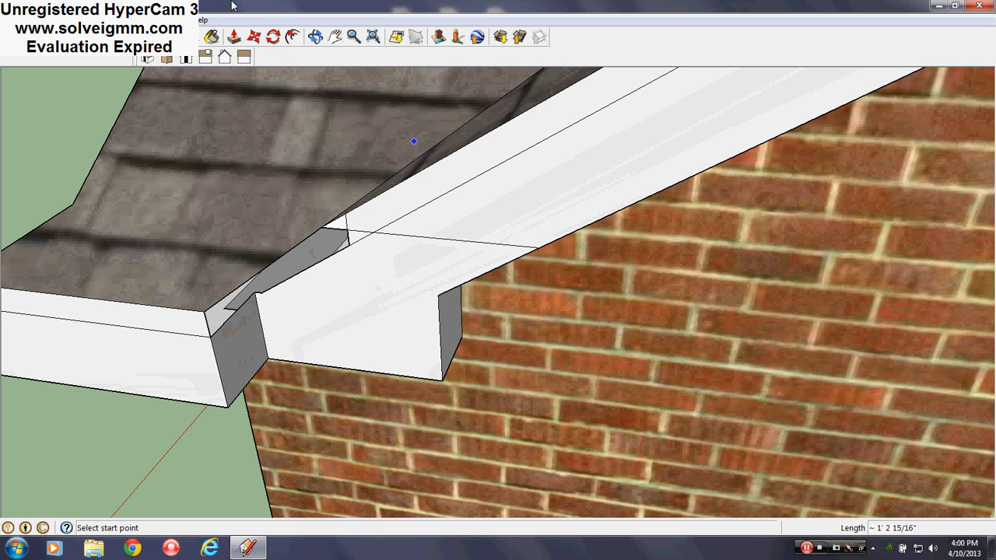
- Erase the short vertical edge at the strip's end and the sloped fascia face below the new line
key(e)
scroll(443, 291, down, 5)
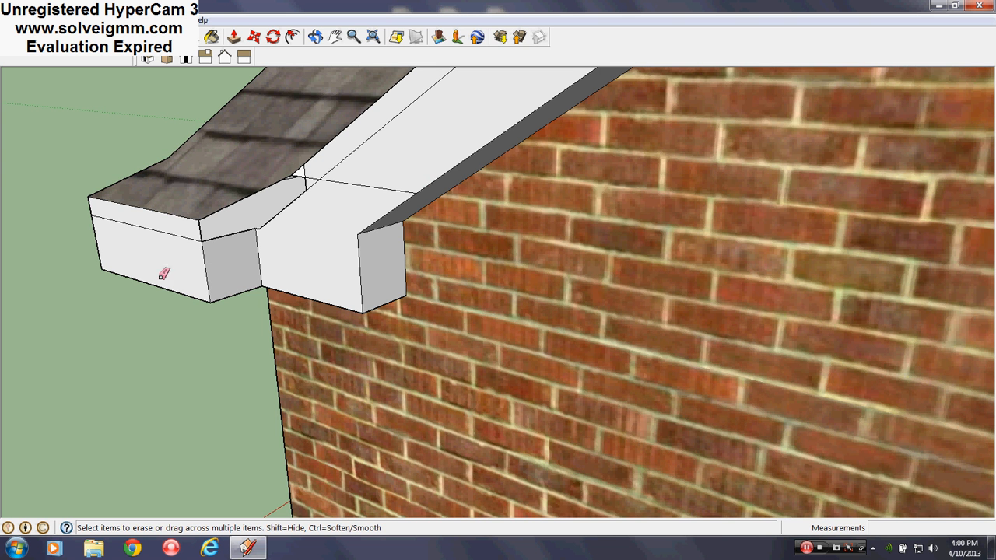
middle_drag(333, 212, 569, 289)
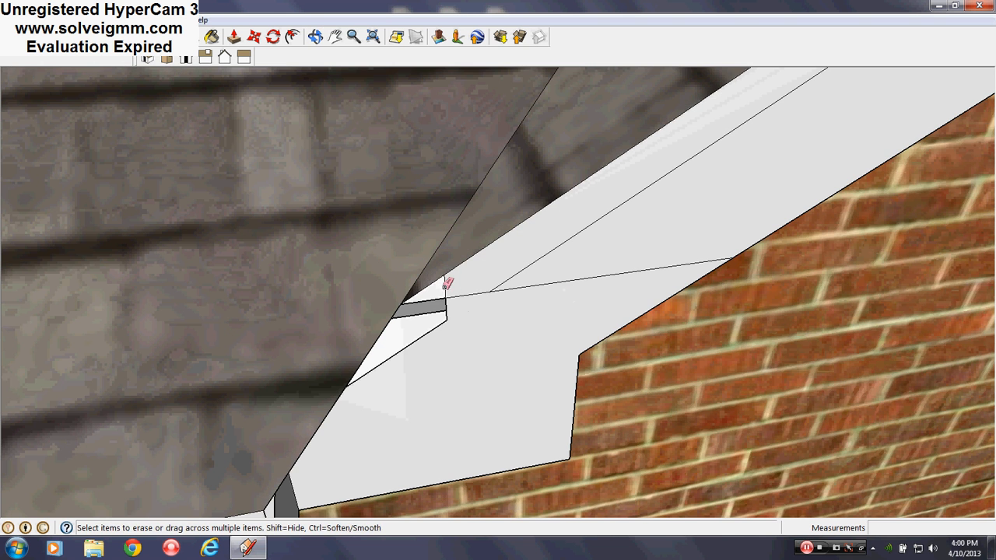
click(444, 287)
middle_drag(452, 312, 476, 291)
- Draw a 6" line across the sloped soffit from the end of the fascia line to the brick wall
key(l)
mouse_move(523, 234)
middle_down()
mouse_move(505, 184)
mouse_move(436, 187)
middle_up()
click(432, 195)
click(467, 202)
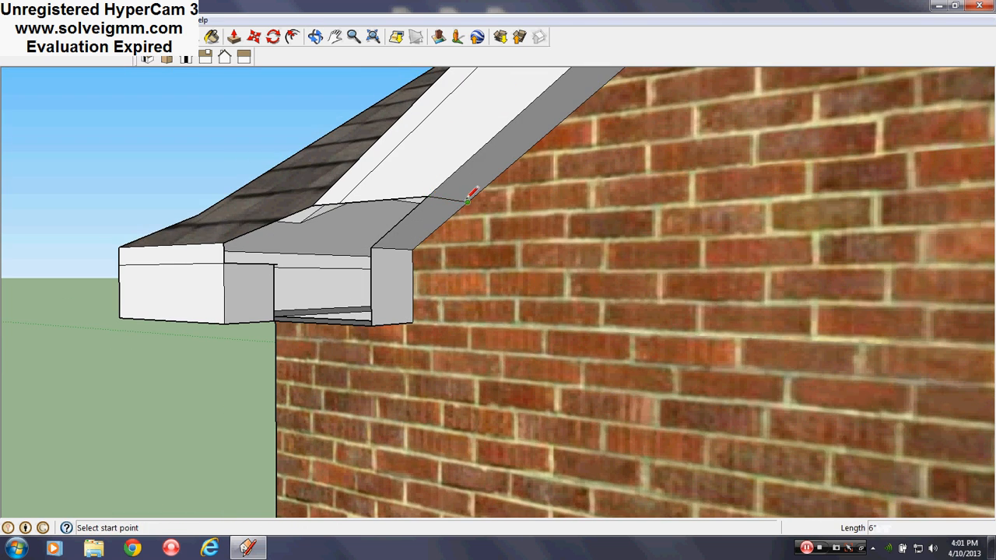
- Draw a vertical line down the brick wall from the soffit line and join its lower end horizontally to the fascia block's bottom corner
click(467, 203)
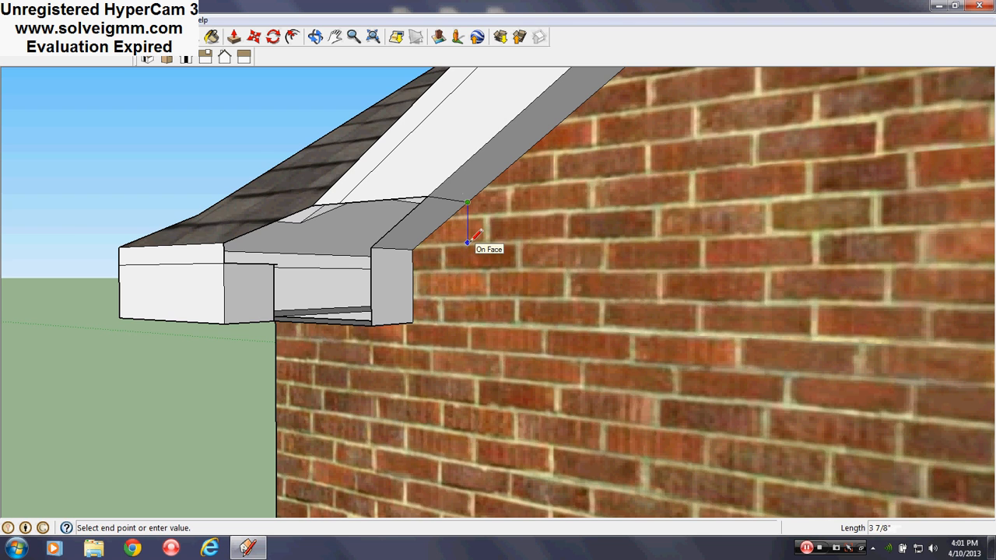
mouse_move(468, 243)
middle_down()
mouse_move(628, 259)
mouse_move(560, 267)
mouse_move(474, 249)
middle_up()
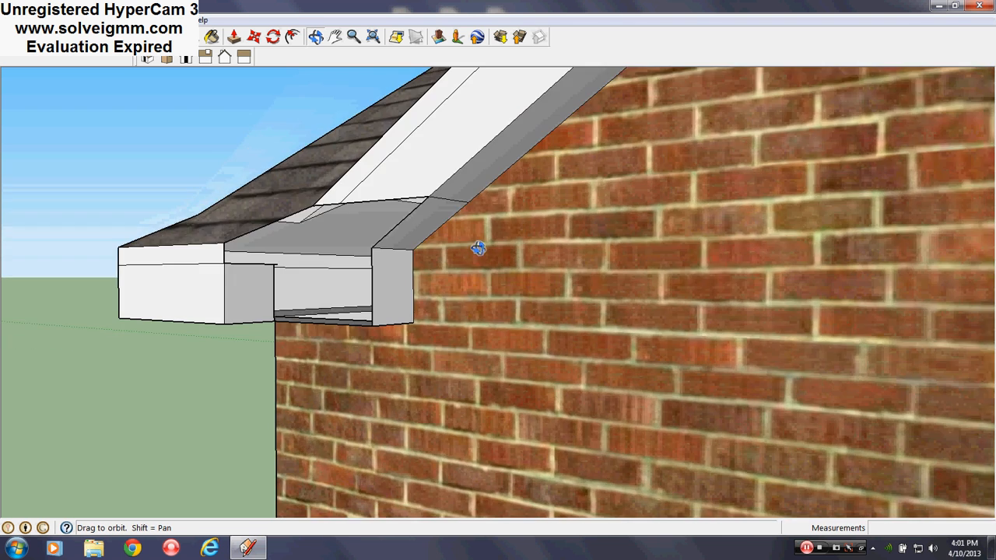
click(467, 201)
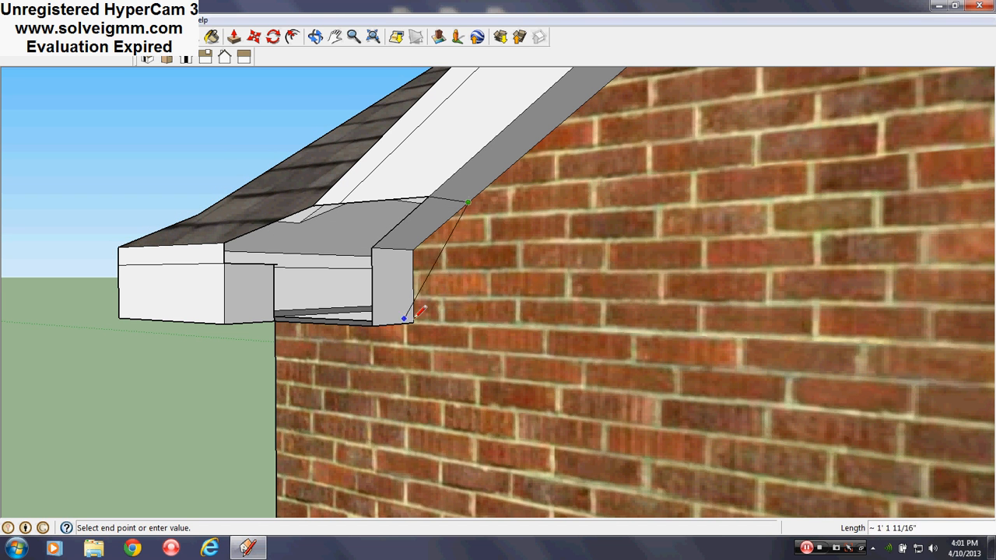
click(173, 19)
click(207, 109)
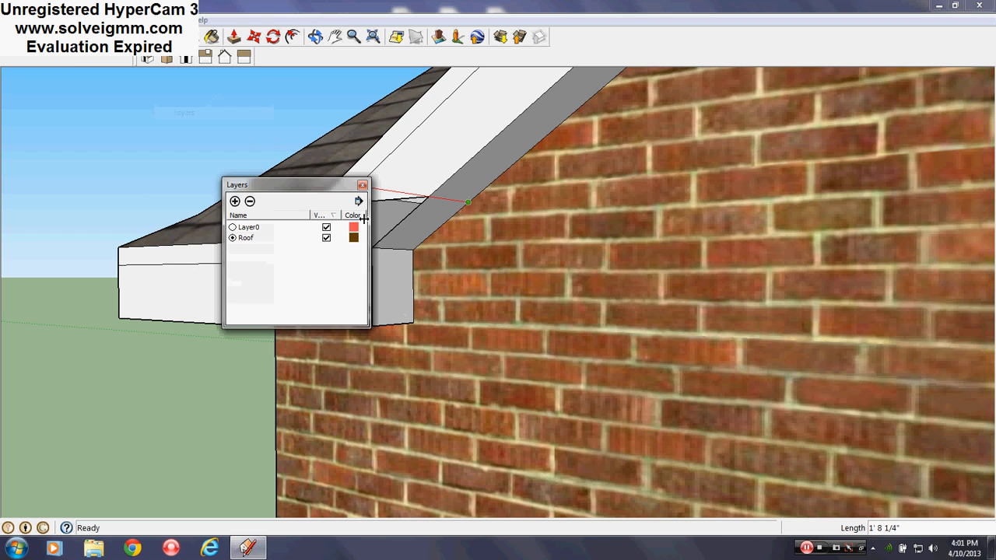
click(362, 185)
middle_drag(582, 318, 407, 213)
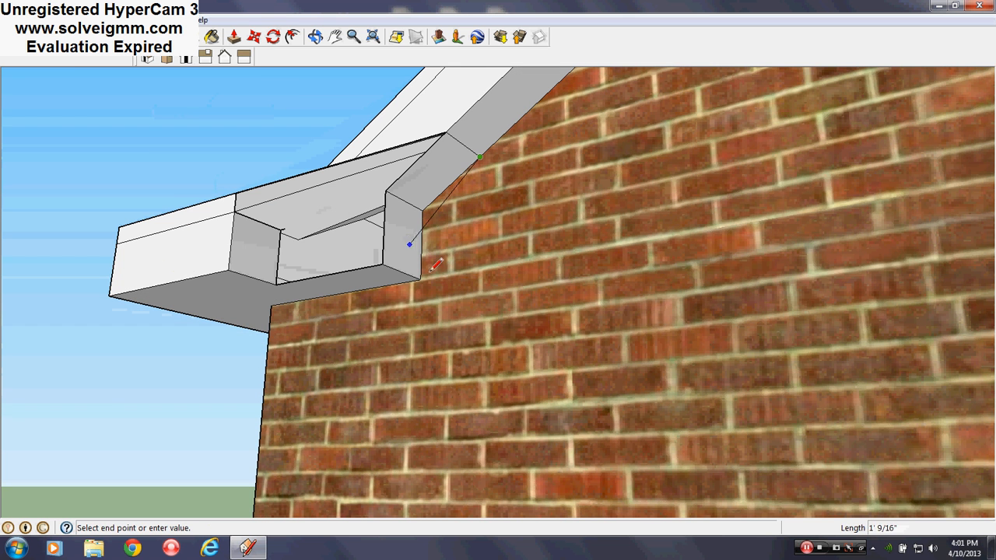
click(479, 269)
click(420, 279)
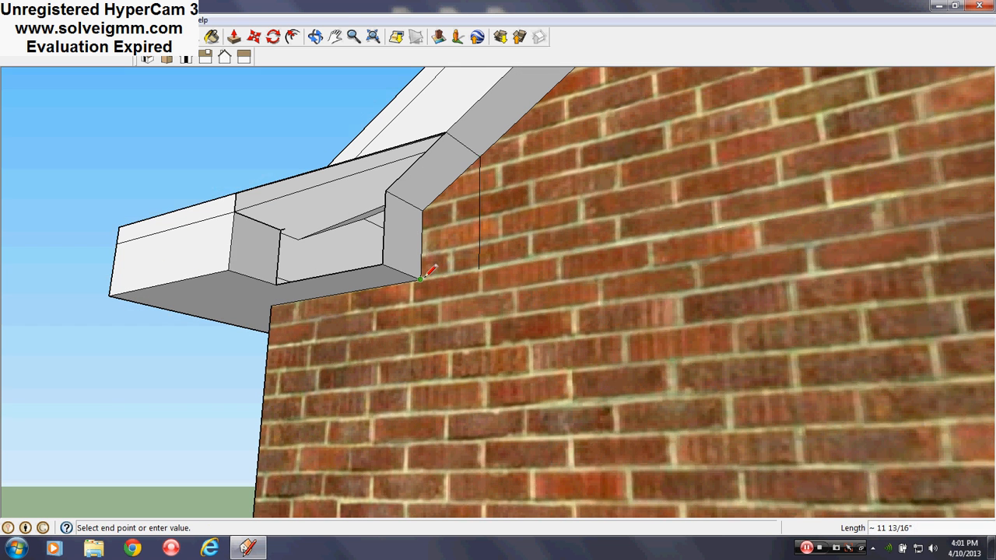
click(478, 270)
- Erase the old end block and the sloped soffit edges inside the new wall outline
key(e)
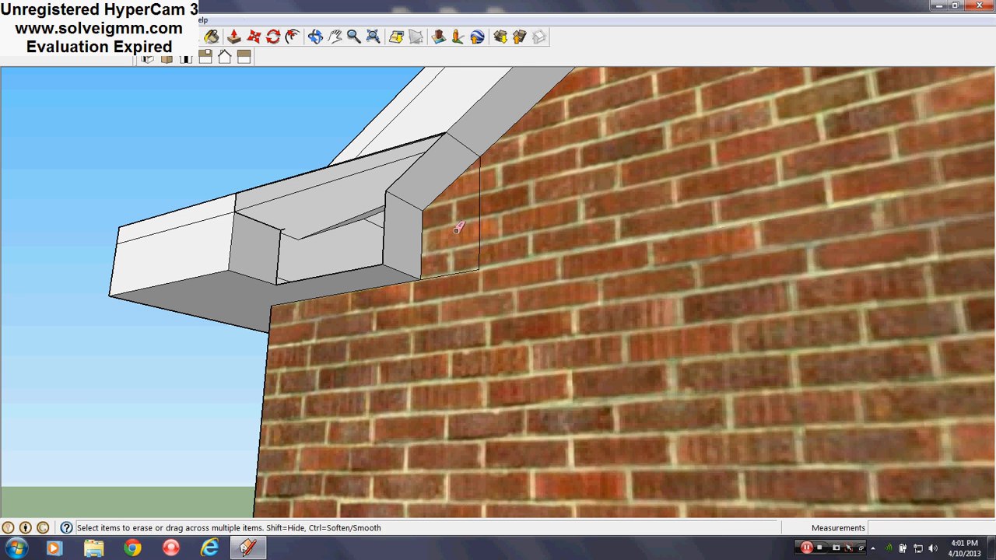
middle_drag(419, 164, 405, 196)
drag(382, 184, 424, 215)
middle_drag(516, 241, 526, 268)
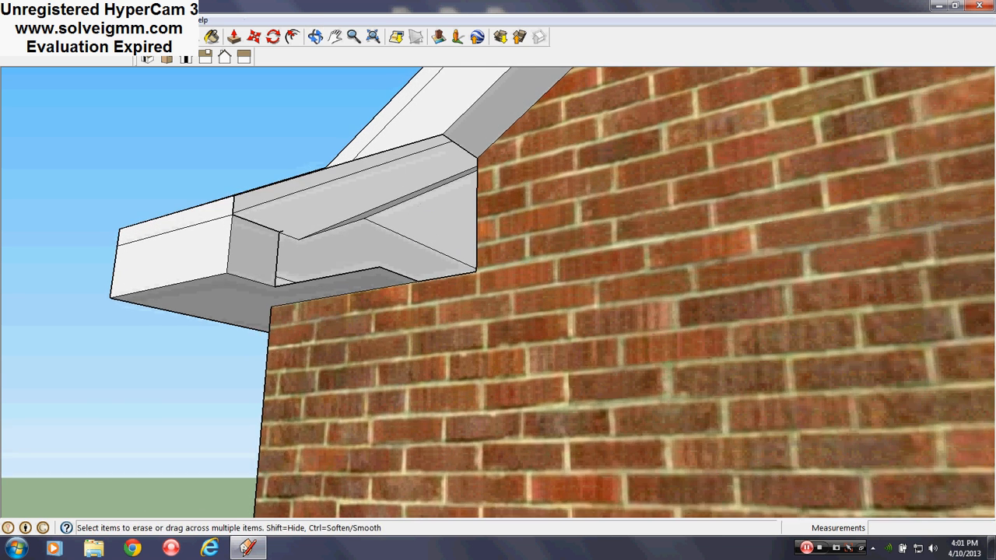
- Erase the inner side edges of the garage corner's fascia block to open up the eave end
middle_drag(240, 252, 284, 250)
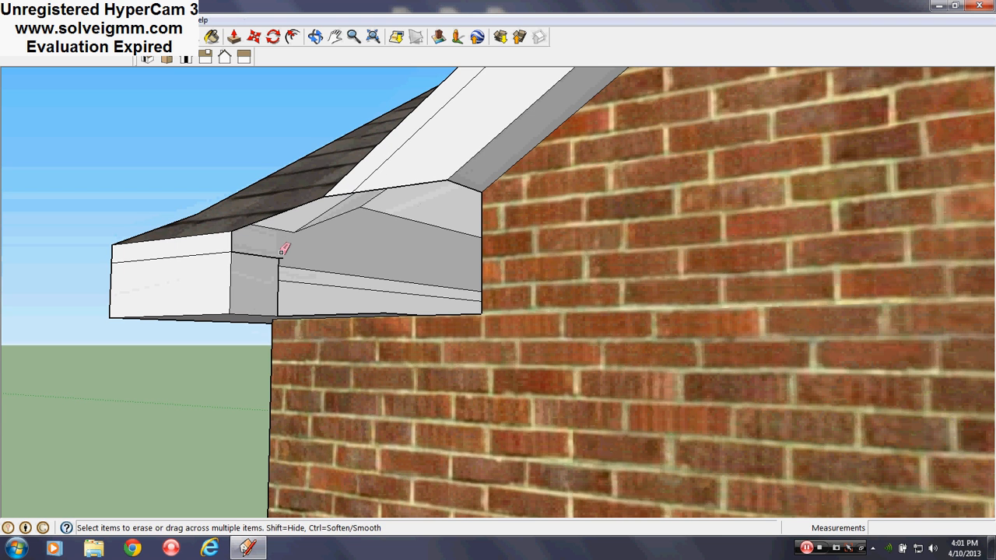
mouse_move(298, 249)
mouse_down()
mouse_move(285, 251)
mouse_move(293, 280)
mouse_up()
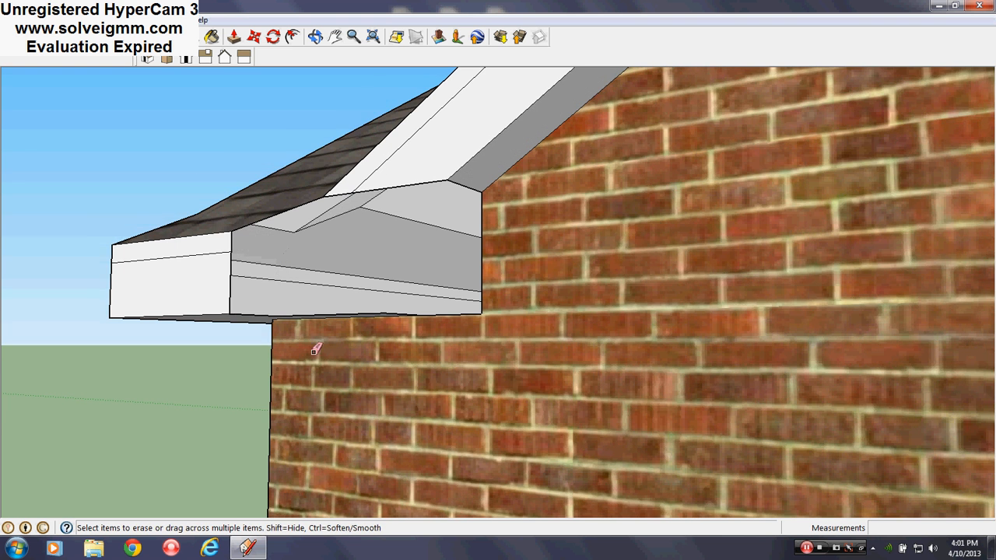
middle_drag(294, 280, 313, 272)
- Square off the eave's underside with a long outer line and a 1' cross line, erasing the overrun and the old notch edges
key(l)
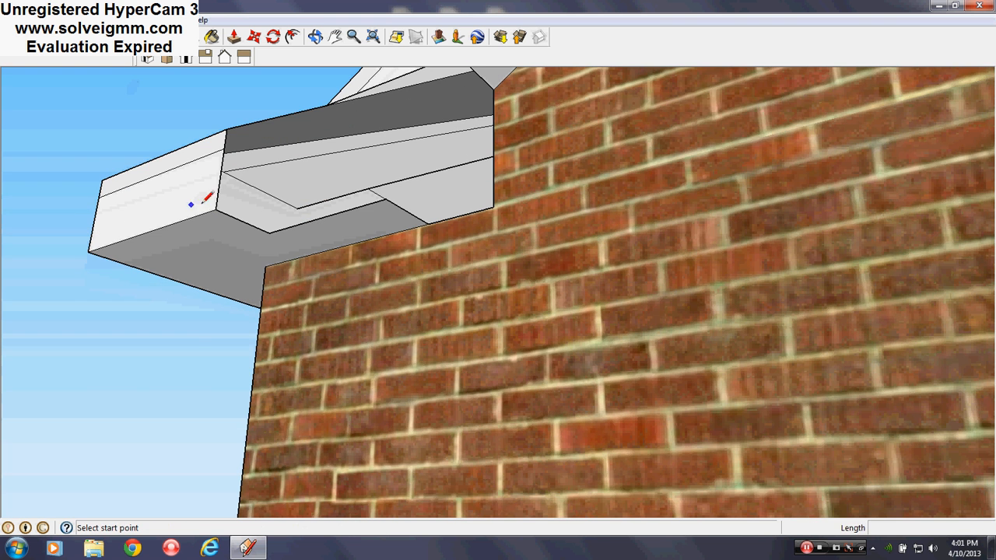
scroll(383, 389, down, 3)
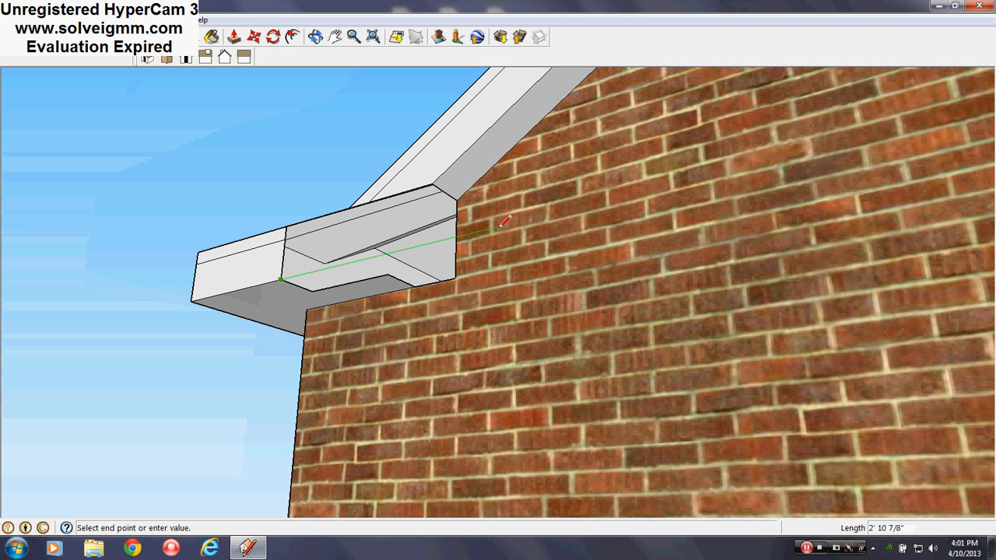
click(496, 227)
key(Escape)
click(455, 278)
click(401, 250)
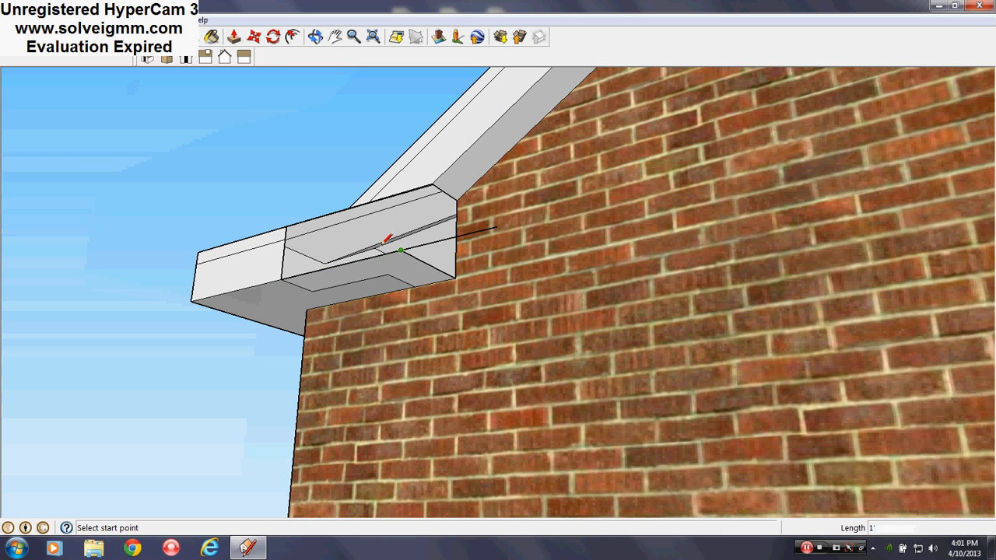
key(e)
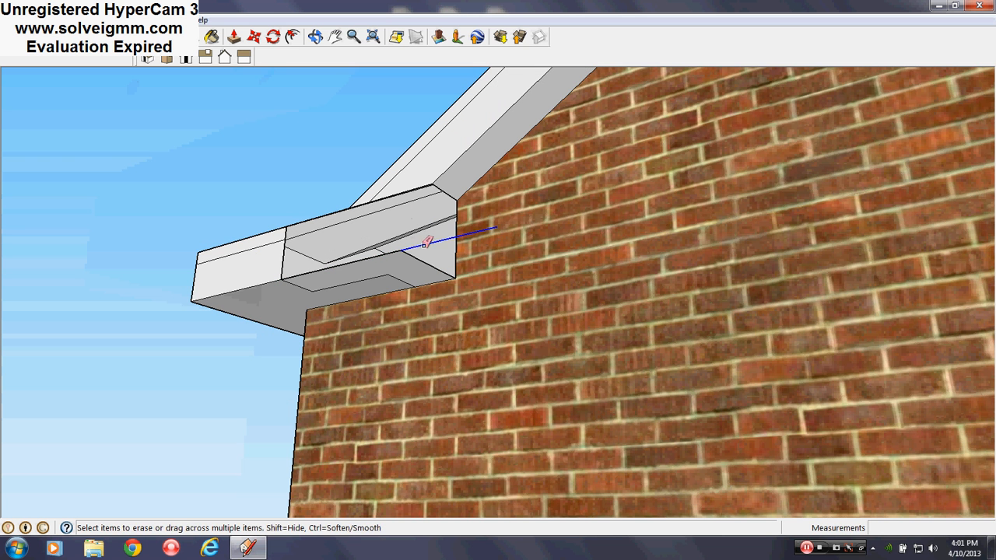
drag(398, 274, 302, 288)
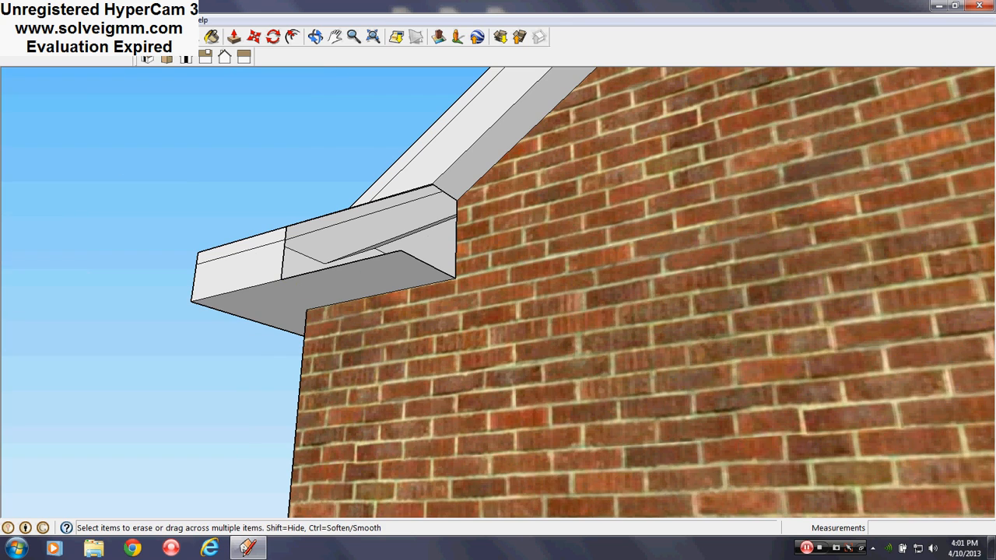
- Draw an upright rectangle about 1' 8 15/16" by 6" to extend the lower fascia band across the open eave return
key(r)
mouse_move(459, 330)
middle_down()
mouse_move(262, 374)
mouse_move(387, 407)
mouse_move(533, 362)
mouse_move(547, 396)
mouse_move(672, 313)
middle_up()
scroll(674, 311, up, 5)
right_click(489, 337)
click(514, 357)
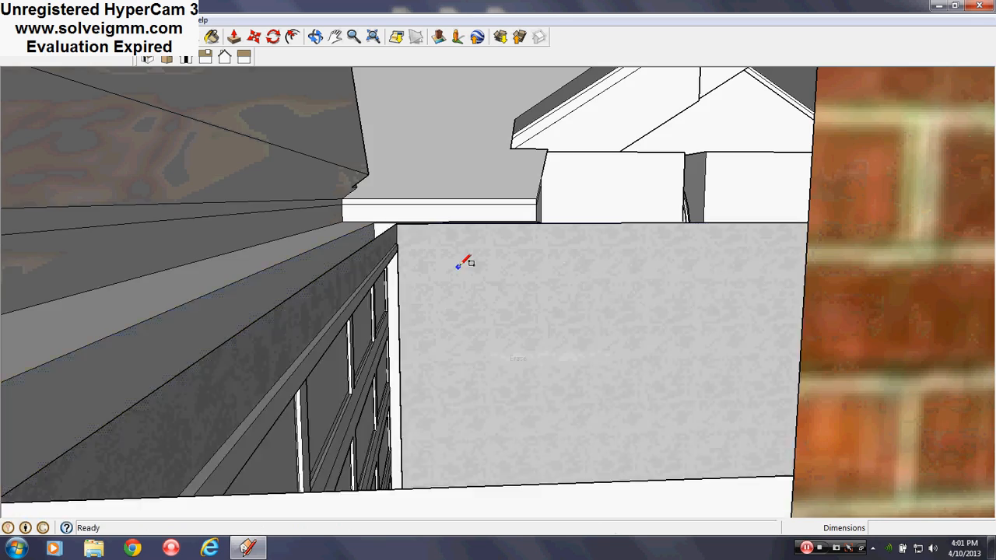
scroll(427, 319, down, 5)
middle_drag(427, 320, 385, 332)
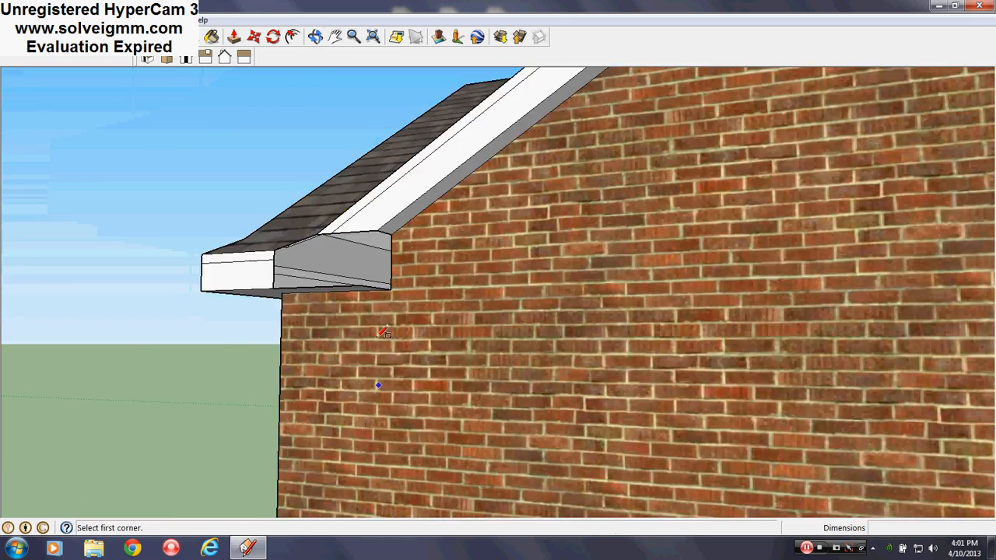
scroll(282, 225, up, 3)
middle_drag(281, 224, 382, 340)
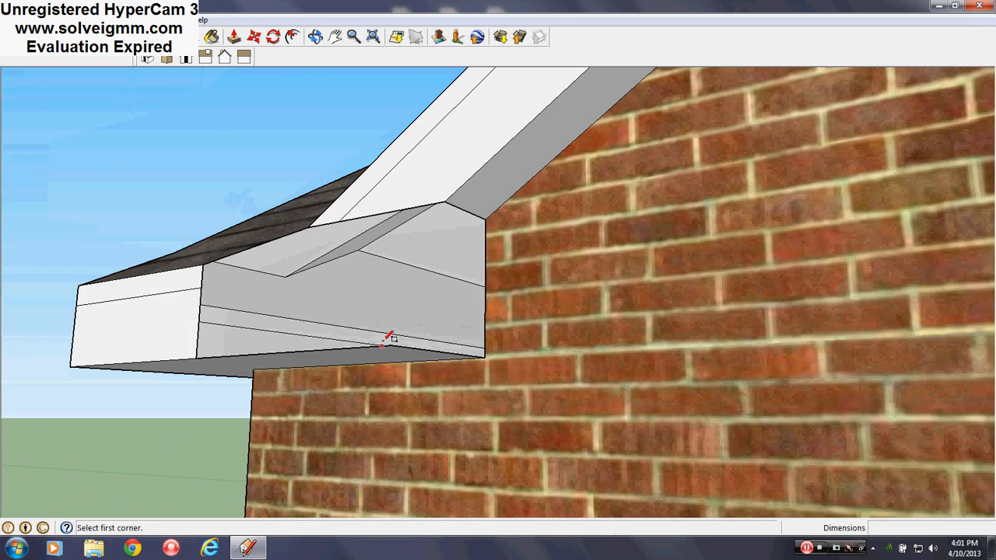
click(393, 345)
click(202, 269)
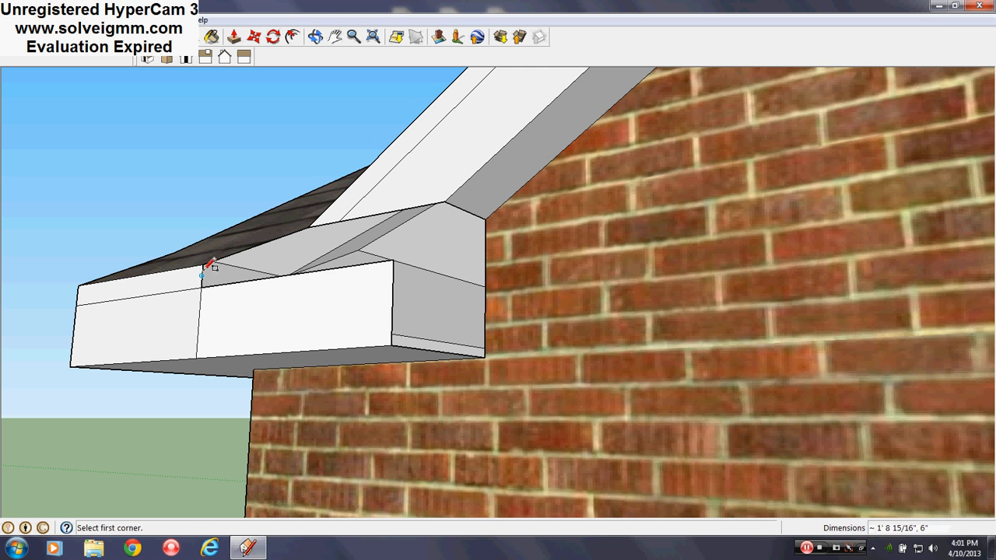
- Add a narrow rectangle extending the upper fascia strip and connect its outer corner to the sloped fascia with a line
click(203, 266)
click(394, 259)
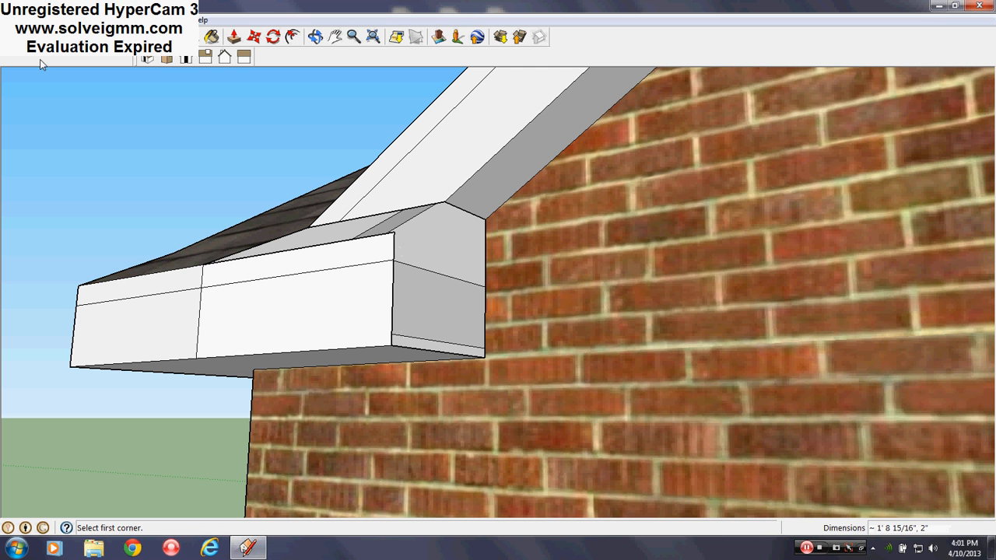
click(394, 229)
middle_drag(398, 225, 372, 268)
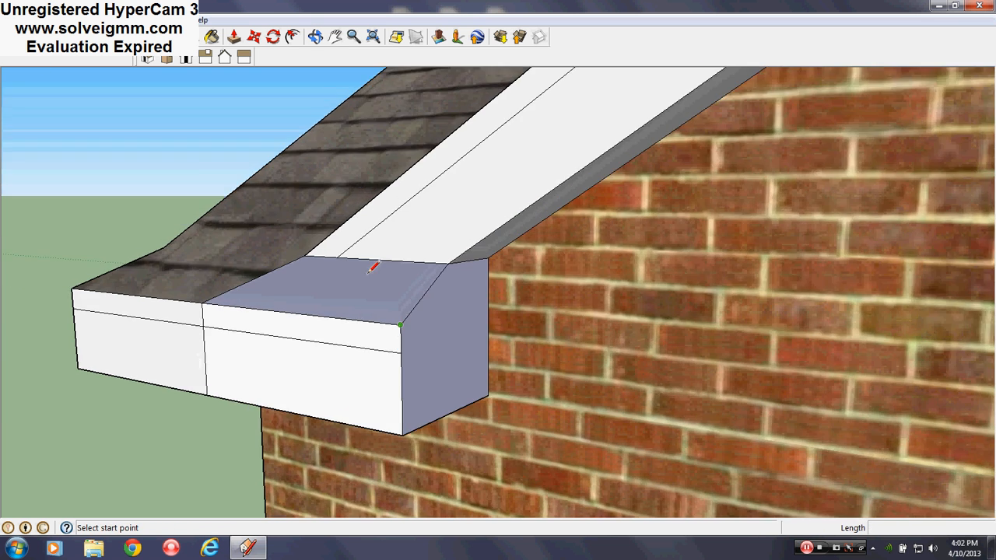
- Erase the seams between the extension and the existing roof and fascia so their faces merge
key(e)
click(273, 272)
mouse_move(273, 272)
middle_down()
mouse_move(200, 311)
mouse_move(204, 291)
middle_up()
scroll(209, 291, up, 1)
click(205, 348)
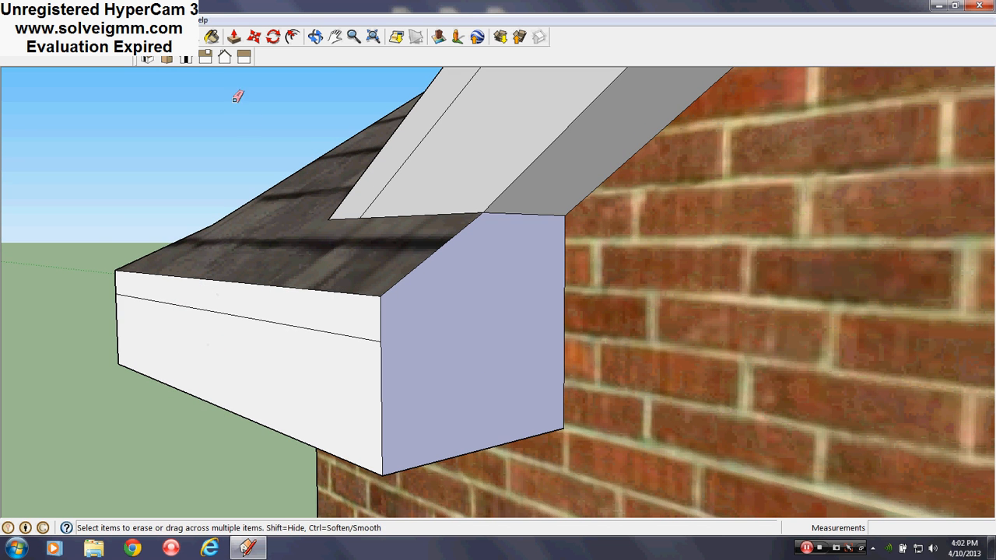
- Paint the upper fascia strip, the lower fascia band and the end face of the eave return with Color_001
click(219, 39)
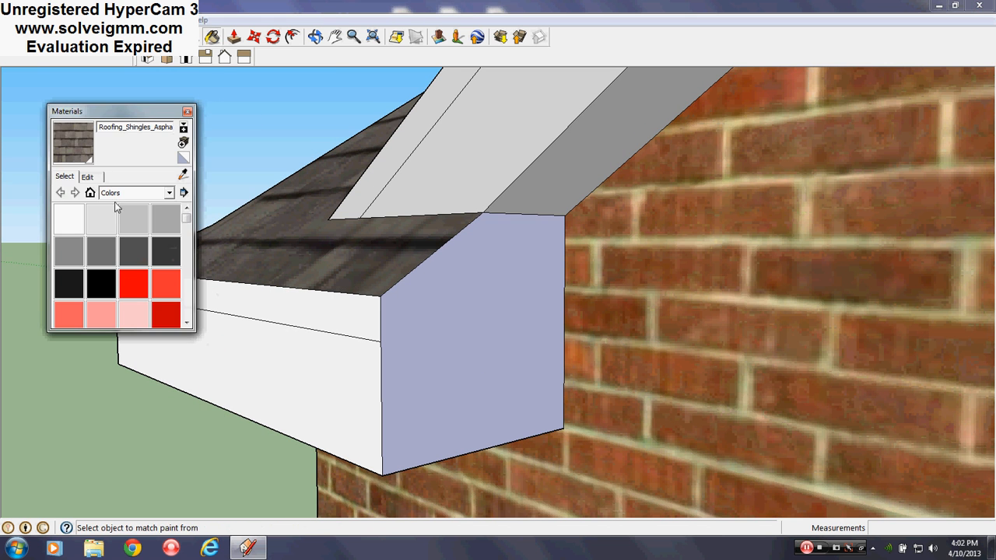
click(102, 219)
click(325, 308)
click(315, 355)
click(465, 322)
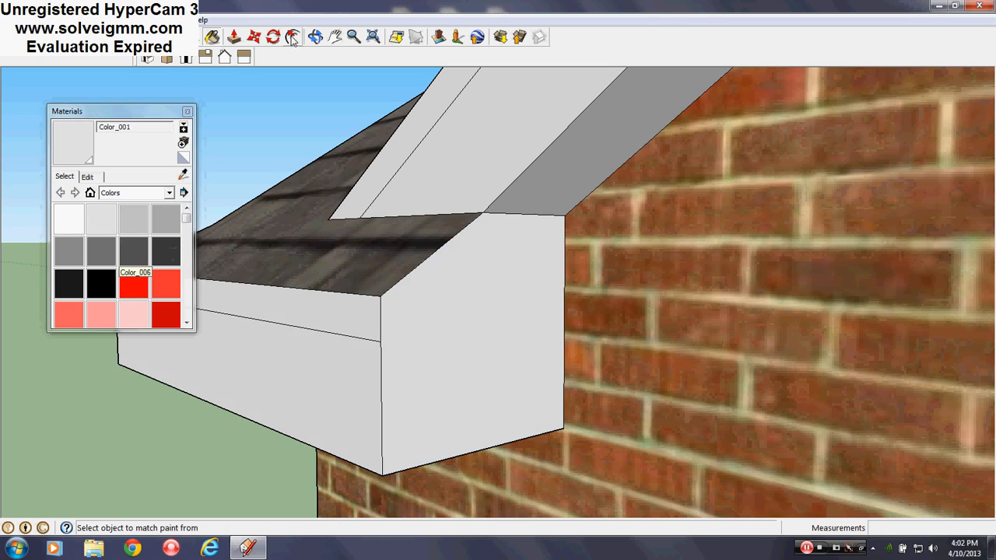
- Draw lines across the eave return's end face parallel to its sloped top edge, then erase the overhanging and crossing segments
click(187, 112)
middle_drag(289, 218, 592, 342)
scroll(684, 323, up, 6)
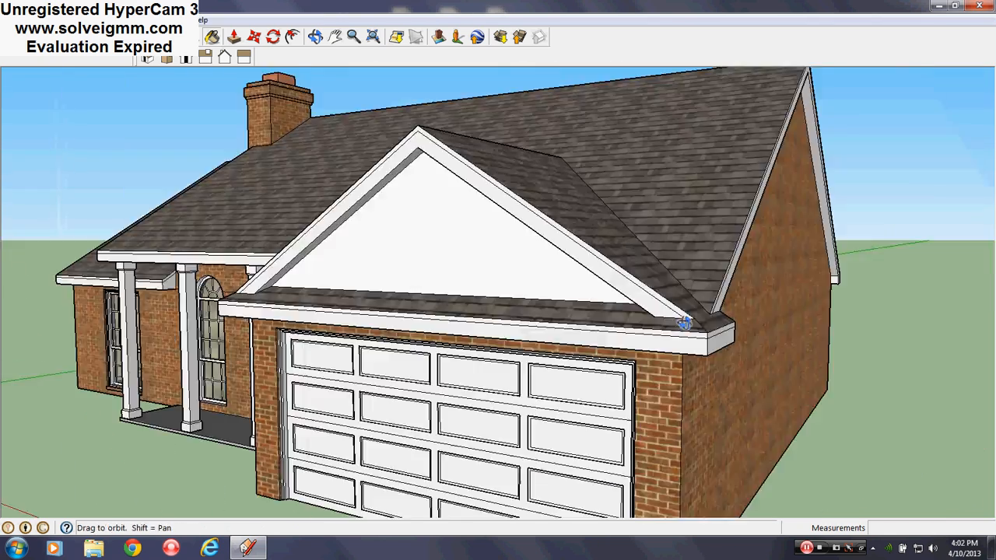
scroll(684, 323, down, 6)
mouse_move(684, 323)
middle_down()
mouse_move(685, 376)
mouse_move(351, 316)
mouse_move(72, 361)
middle_up()
scroll(350, 316, up, 8)
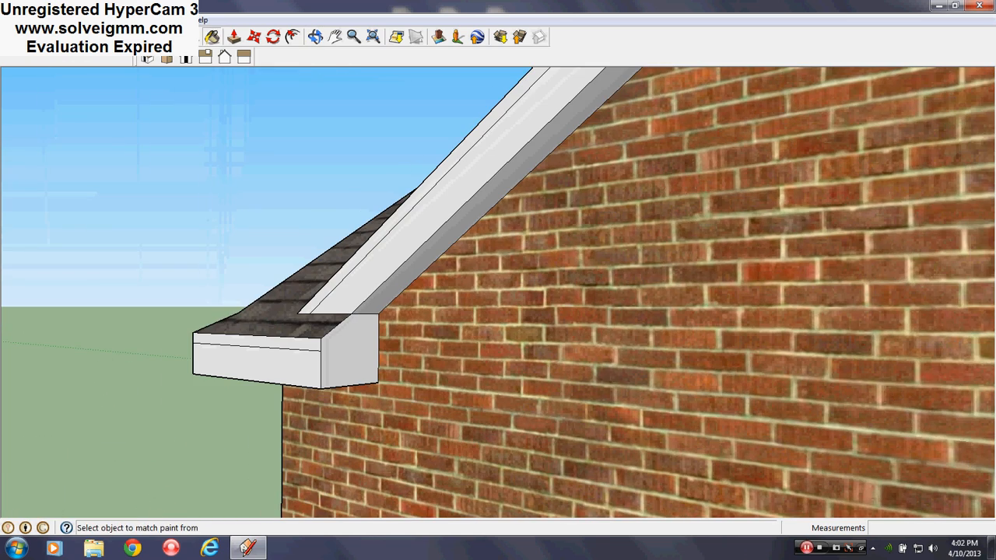
scroll(340, 344, up, 3)
middle_drag(340, 345, 272, 220)
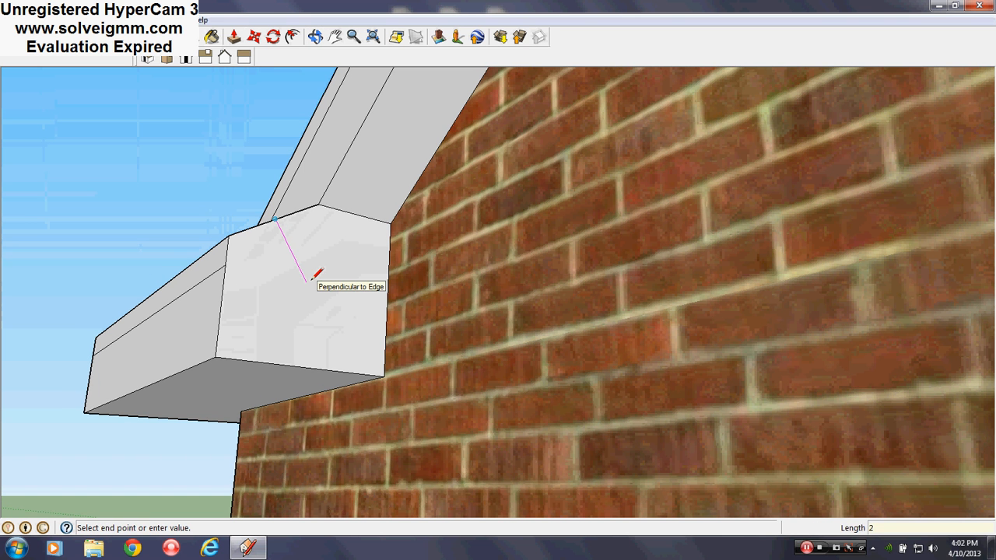
click(72, 327)
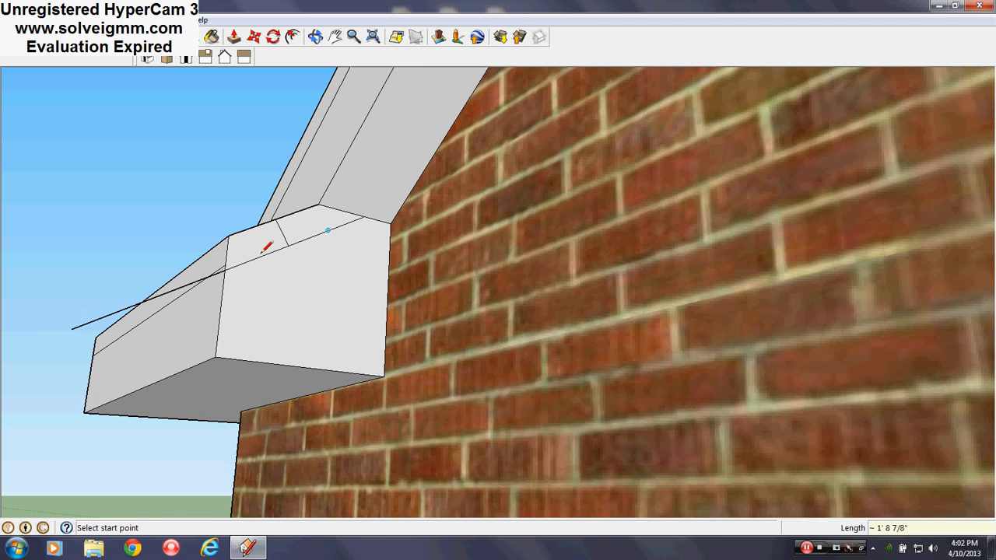
scroll(262, 250, up, 2)
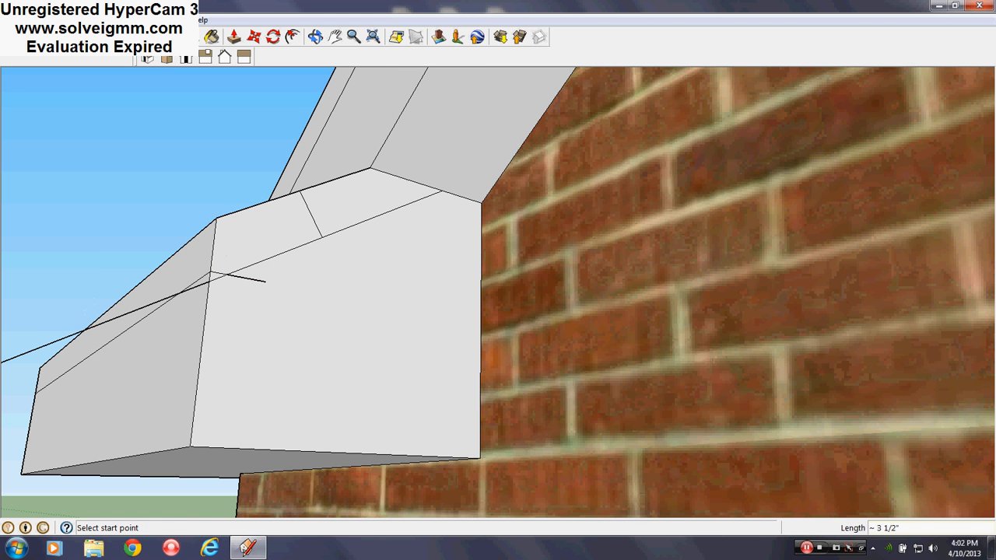
click(173, 36)
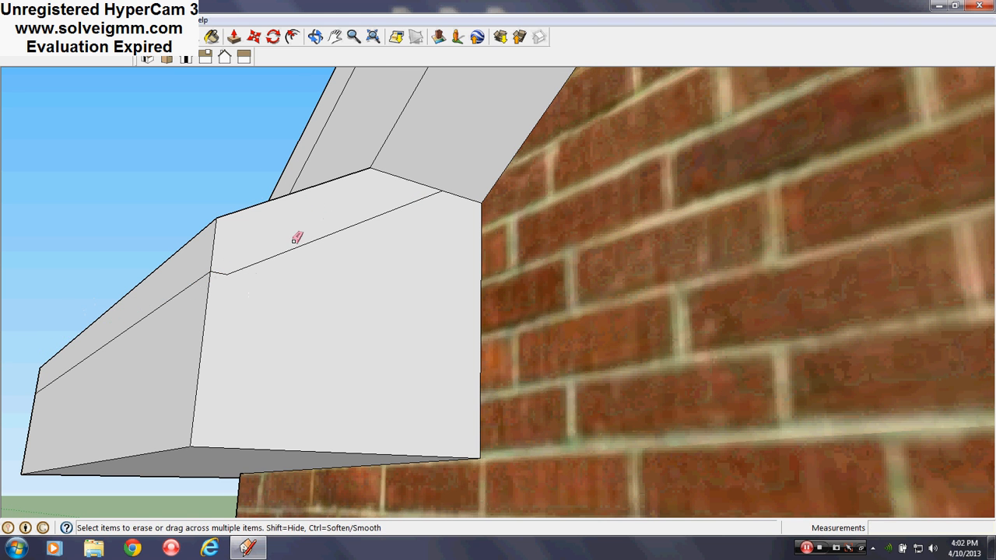
middle_drag(294, 242, 674, 382)
- Examine the garage gable's eaves and the front porch columns from several angles
scroll(674, 382, down, 3)
scroll(427, 350, down, 4)
mouse_move(427, 349)
middle_down()
mouse_move(400, 349)
mouse_move(695, 370)
middle_up()
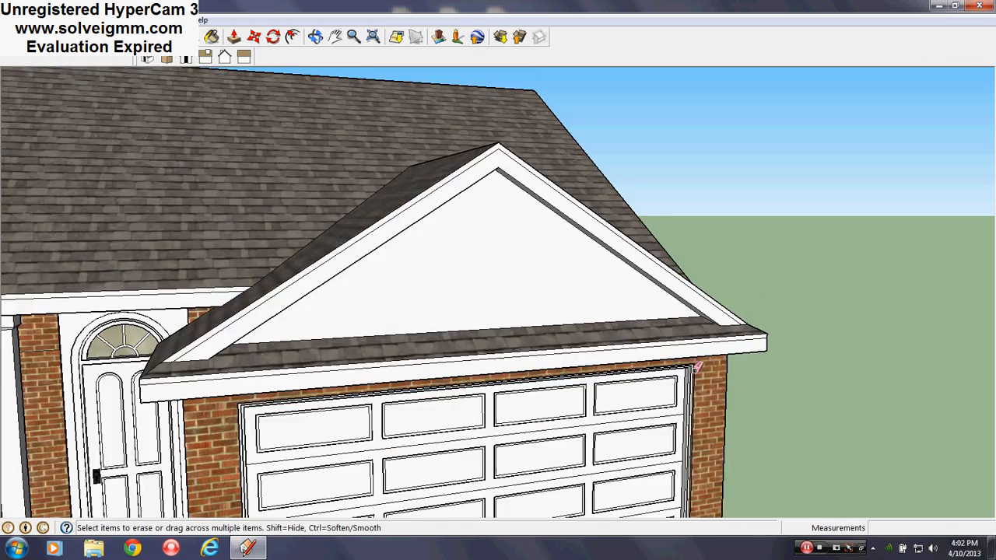
scroll(574, 322, down, 5)
middle_drag(674, 303, 343, 362)
mouse_move(455, 348)
middle_down()
mouse_move(497, 371)
mouse_move(277, 355)
middle_up()
scroll(427, 388, up, 5)
mouse_move(411, 406)
middle_down()
mouse_move(471, 460)
mouse_move(336, 429)
mouse_move(358, 438)
mouse_move(337, 444)
middle_up()
right_click(336, 419)
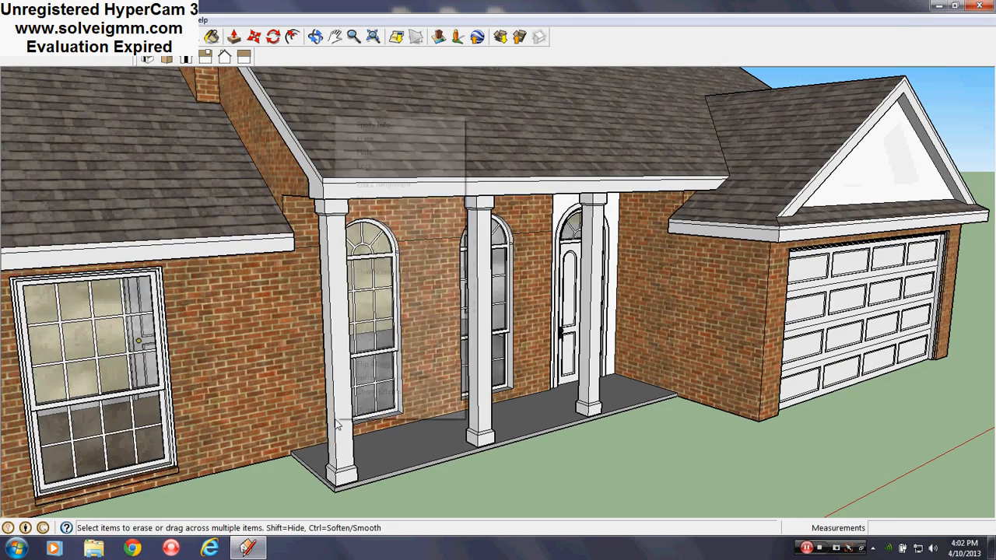
click(643, 491)
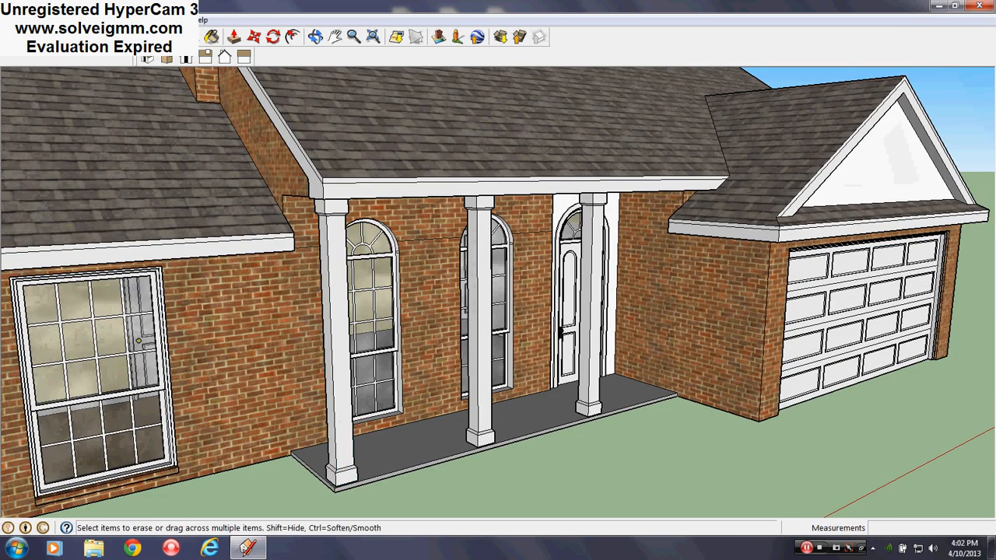
key(l)
mouse_move(665, 333)
middle_down()
mouse_move(361, 319)
mouse_move(507, 325)
mouse_move(510, 310)
mouse_move(449, 285)
mouse_move(689, 289)
middle_up()
right_click(514, 305)
right_click(514, 305)
scroll(691, 288, down, 2)
scroll(415, 264, up, 3)
middle_drag(416, 265, 371, 224)
scroll(436, 235, down, 2)
scroll(538, 221, up, 1)
middle_drag(538, 221, 533, 208)
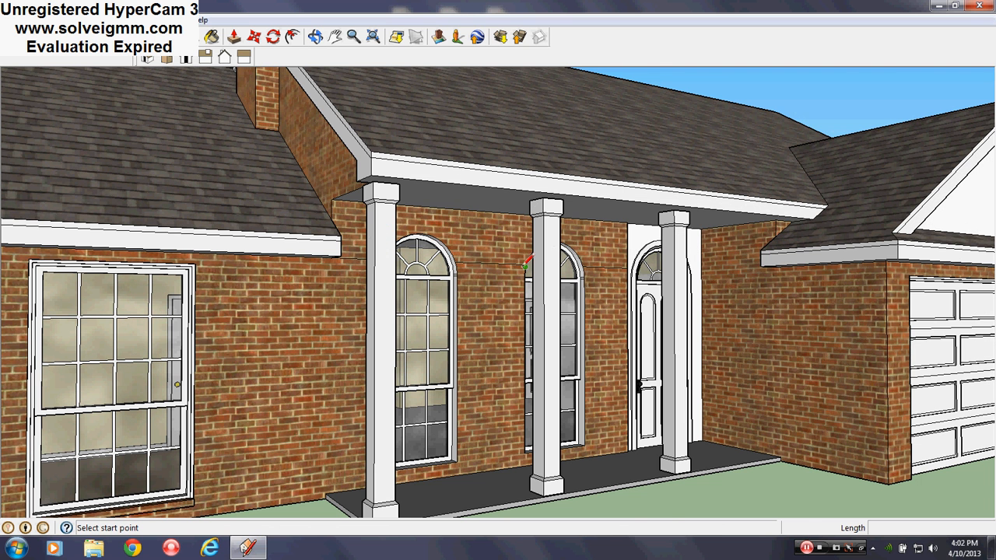
middle_drag(525, 265, 502, 252)
right_click(499, 233)
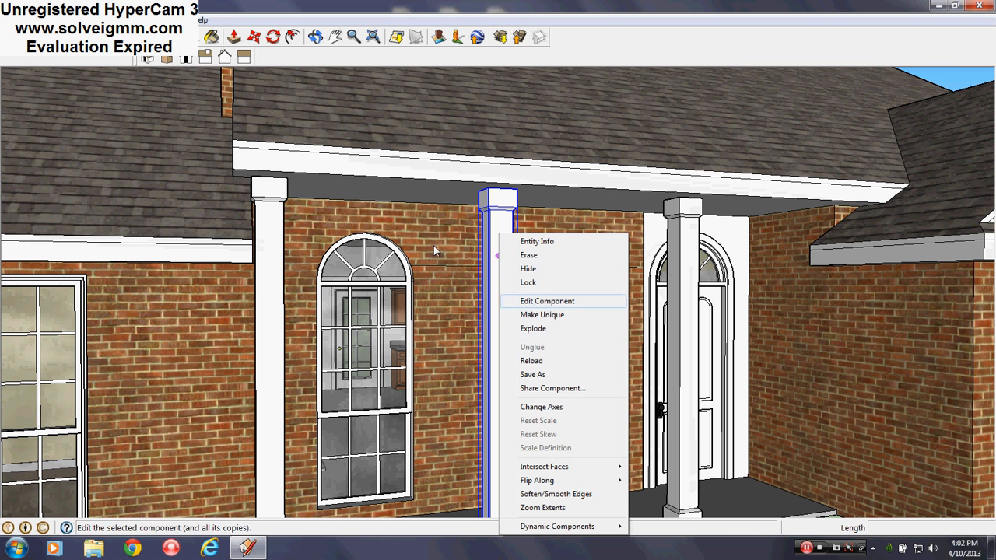
click(950, 82)
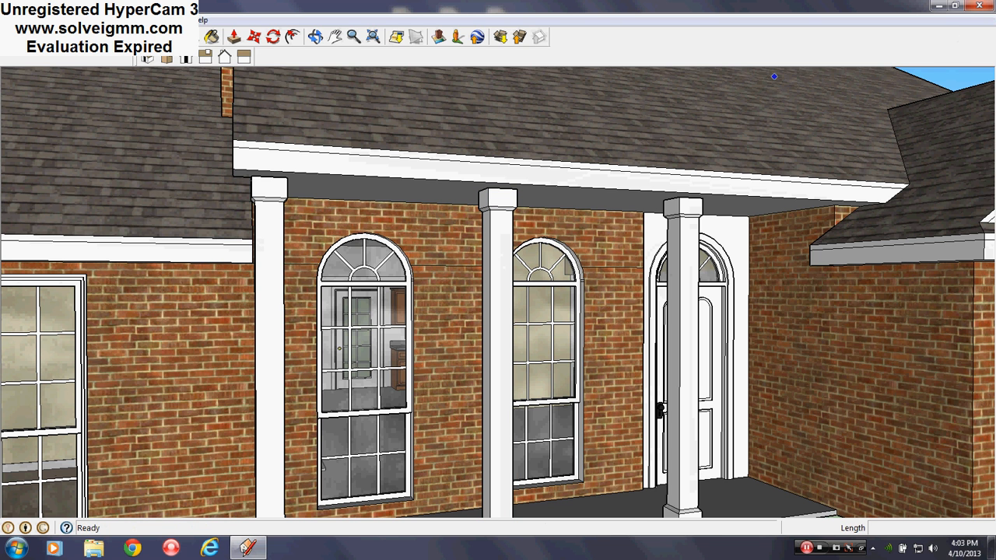
- Make Layer0 the active layer
click(143, 20)
click(205, 108)
click(233, 227)
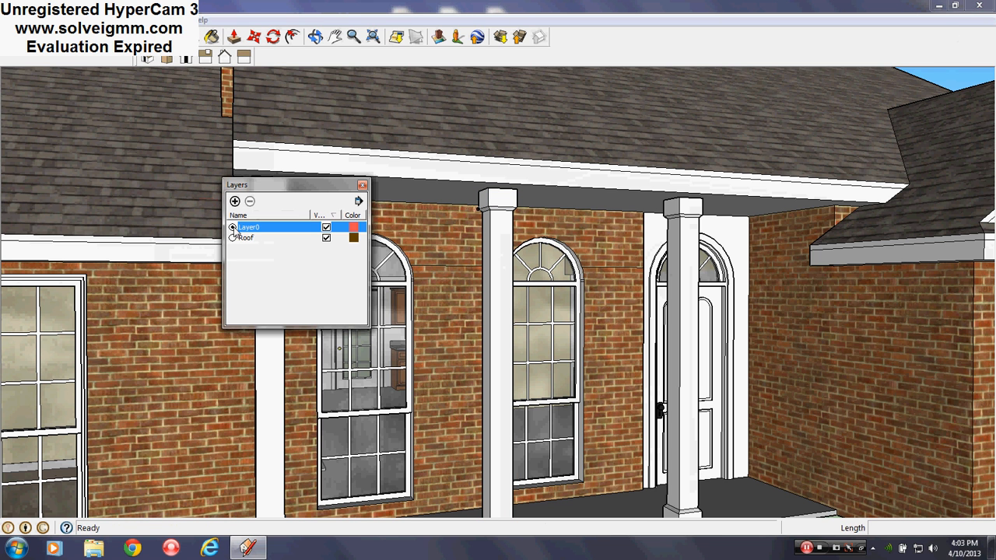
click(362, 185)
- Open the middle porch column component for editing and draw two connected horizontal lines, the first about 13' 5 7/16" toward the front
right_click(491, 233)
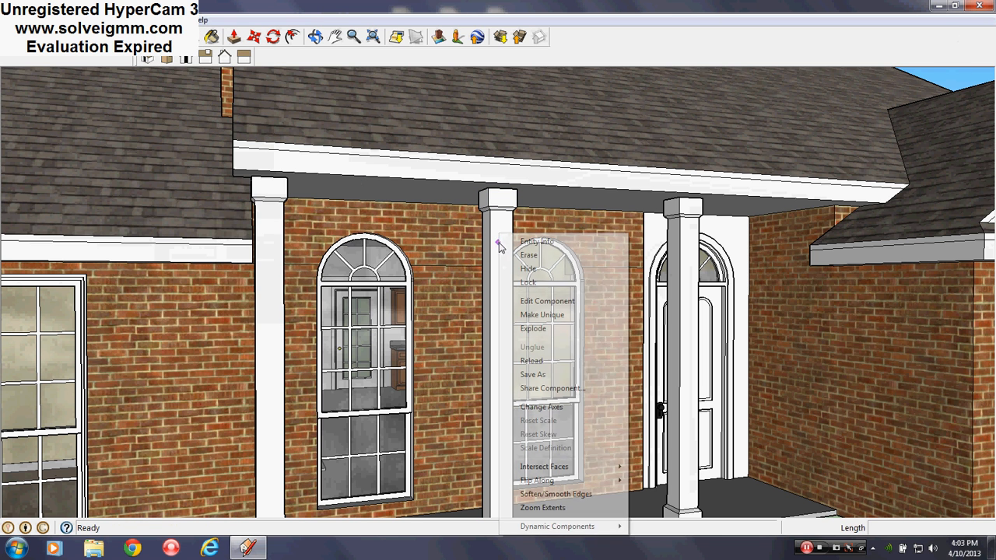
click(558, 305)
scroll(490, 268, up, 4)
mouse_move(491, 278)
middle_down()
mouse_move(422, 337)
mouse_move(350, 234)
middle_up()
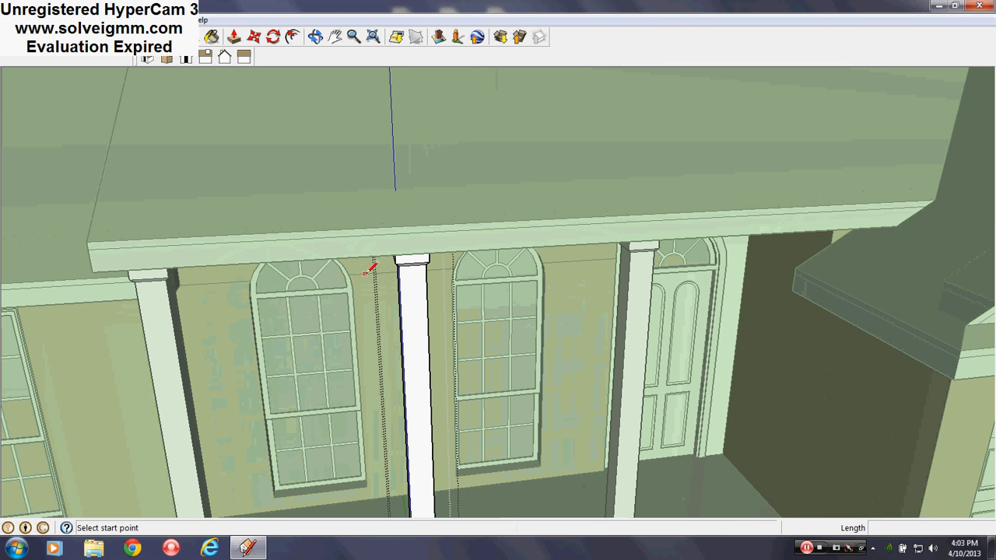
scroll(400, 238, down, 6)
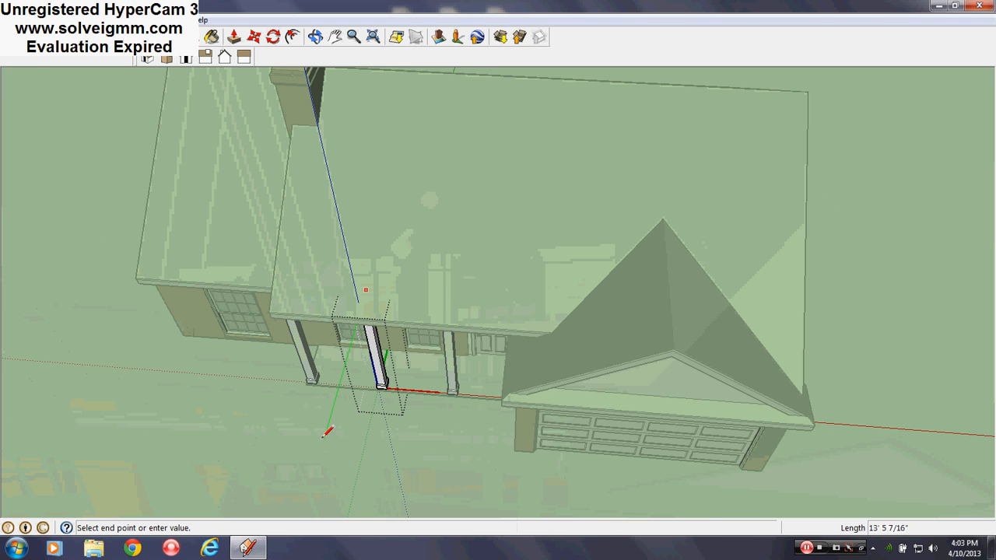
click(323, 437)
click(399, 435)
- Complete the horizontal face through the column shaft with a return line about 12' 6 3/4" long and a closing line about 4' 11 1/2"
scroll(406, 300, up, 4)
middle_drag(403, 295, 342, 10)
scroll(347, 400, down, 4)
scroll(312, 142, up, 3)
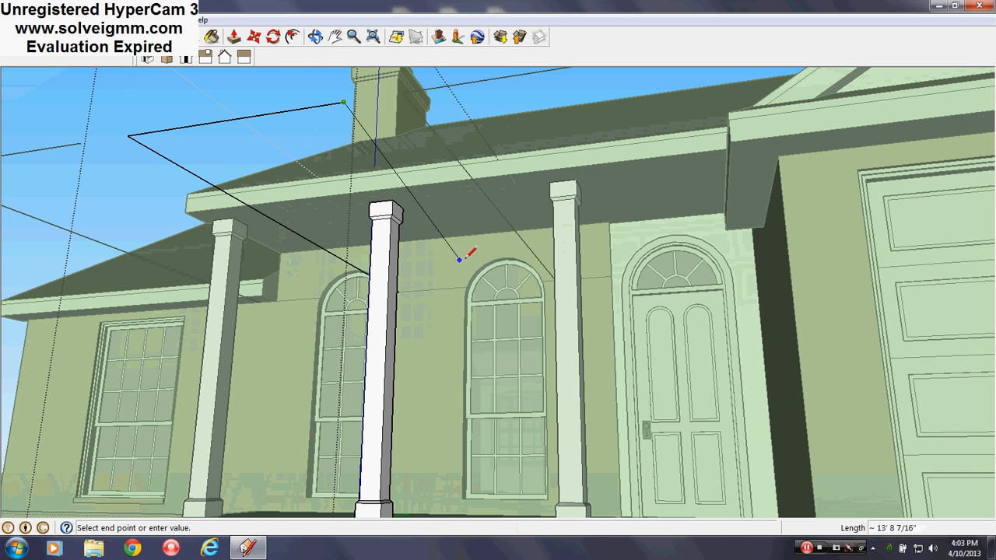
click(519, 275)
scroll(438, 307, up, 3)
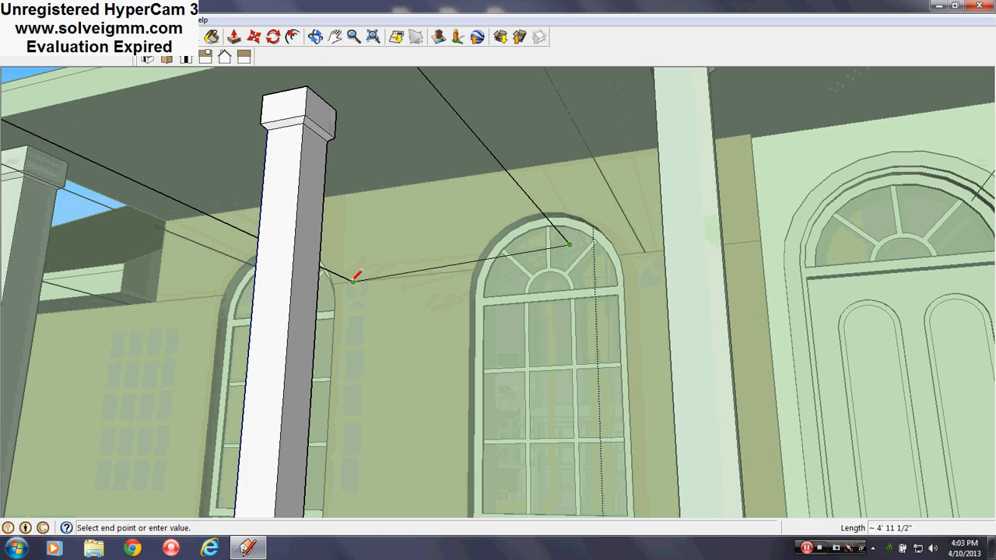
click(353, 282)
- Intersect the horizontal face with the column and erase the piece of it inside the shaft
scroll(599, 342, down, 3)
right_click(464, 233)
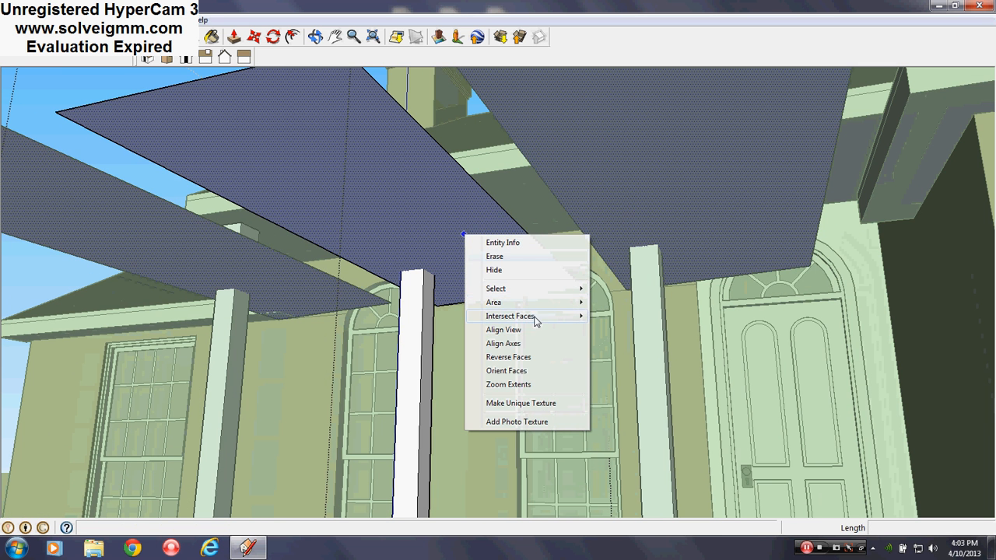
mouse_move(537, 316)
click(613, 319)
scroll(440, 264, up, 6)
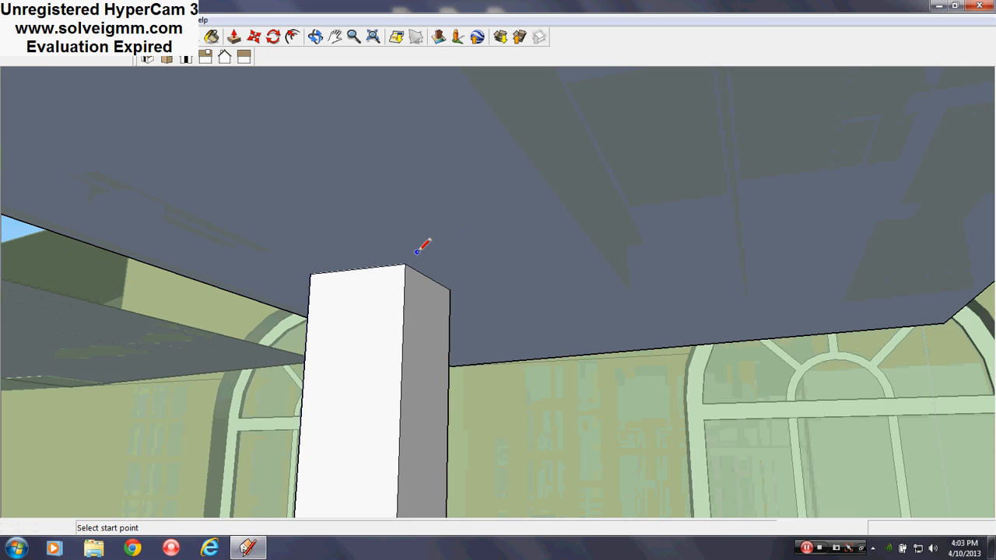
mouse_move(423, 241)
middle_down()
mouse_move(480, 134)
mouse_move(649, 222)
mouse_move(939, 145)
middle_up()
right_click(537, 131)
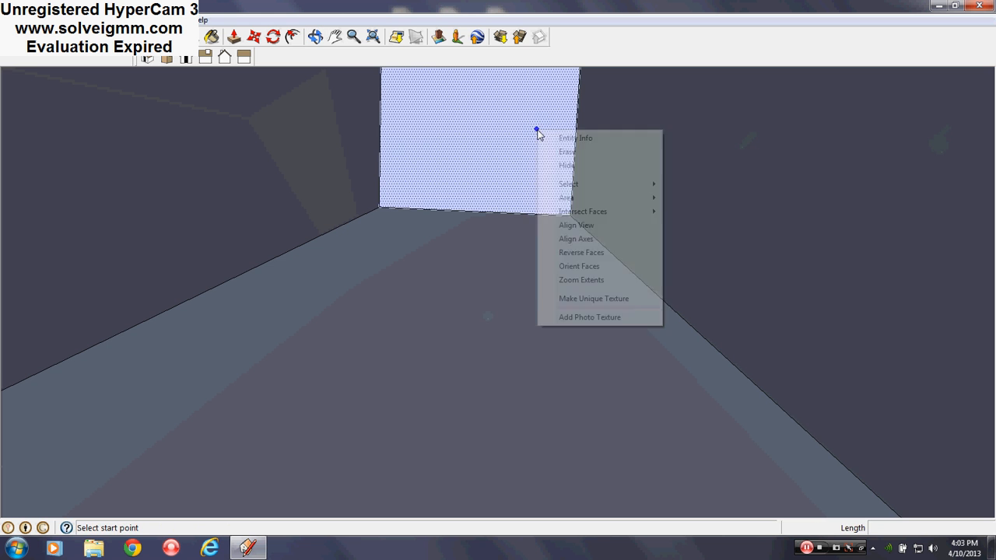
click(562, 156)
- Erase the rest of the horizontal face around the column and delete its connected outline edges
mouse_move(557, 168)
middle_down()
mouse_move(436, 251)
mouse_move(350, 263)
middle_up()
scroll(352, 262, down, 3)
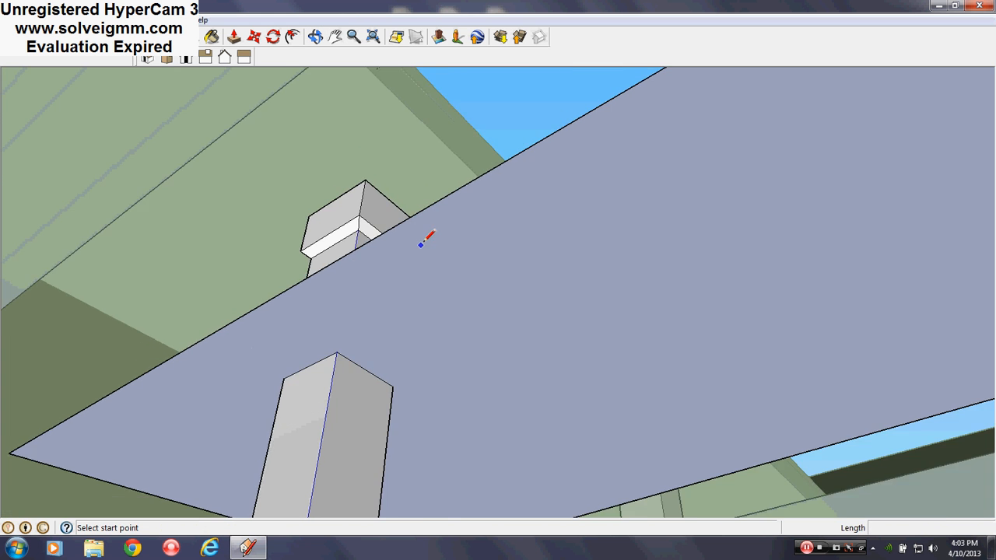
mouse_move(421, 243)
middle_down()
mouse_move(543, 278)
mouse_move(402, 285)
mouse_move(596, 218)
middle_up()
scroll(543, 278, down, 3)
scroll(596, 218, down, 3)
scroll(444, 290, up, 3)
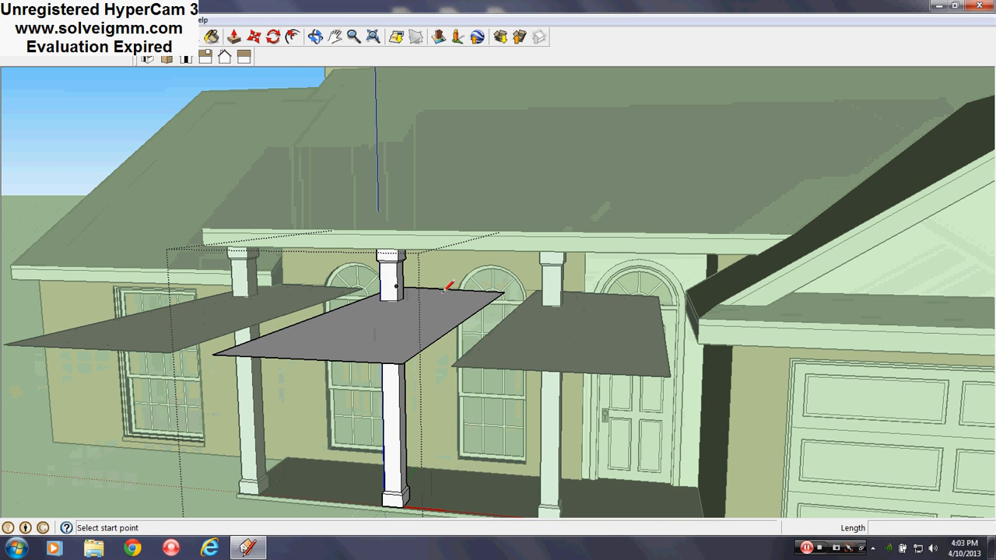
right_click(443, 293)
click(471, 315)
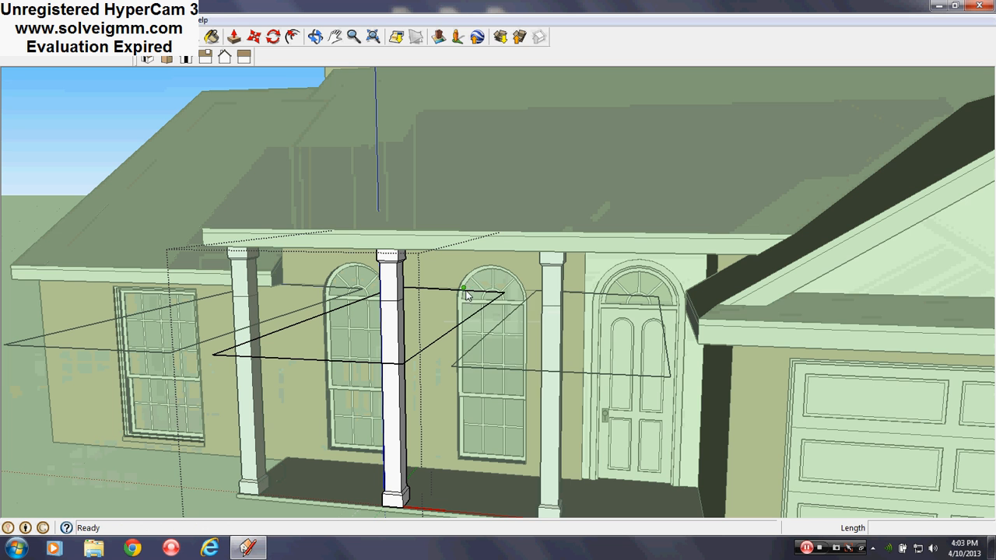
right_click(467, 295)
mouse_move(525, 346)
click(600, 356)
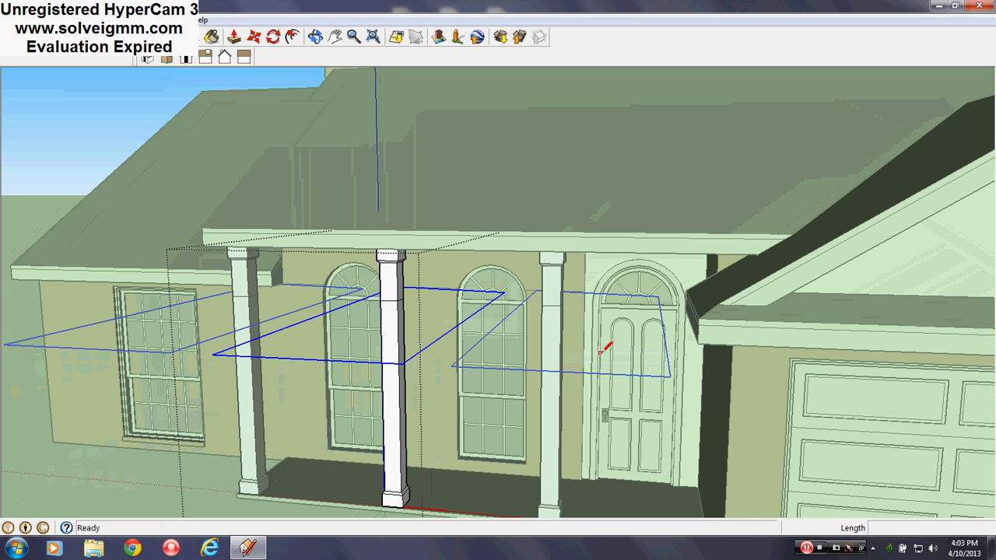
key(Delete)
- Hide the cut edge across the column shaft and finish editing the component
middle_drag(477, 344, 544, 311)
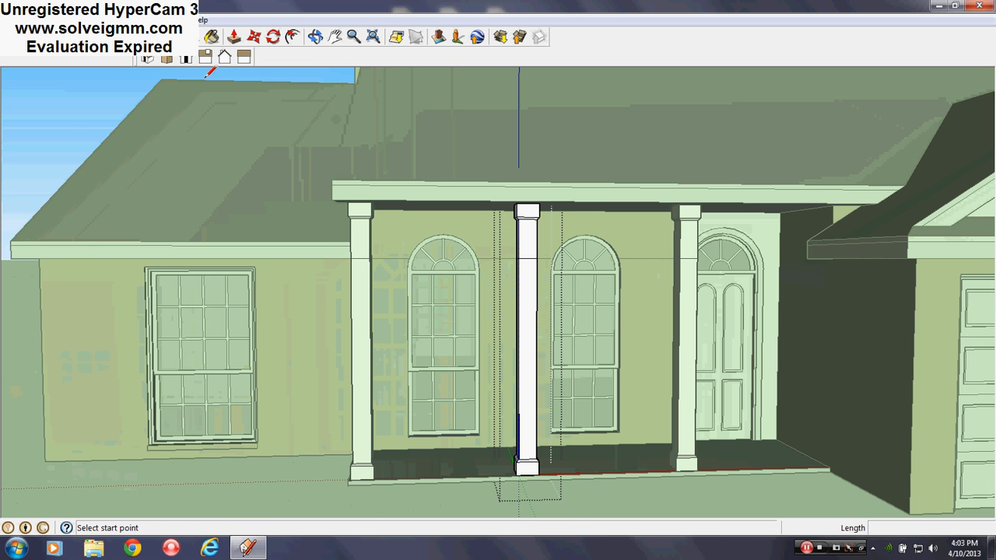
scroll(293, 378, down, 1)
scroll(503, 270, up, 2)
key(space)
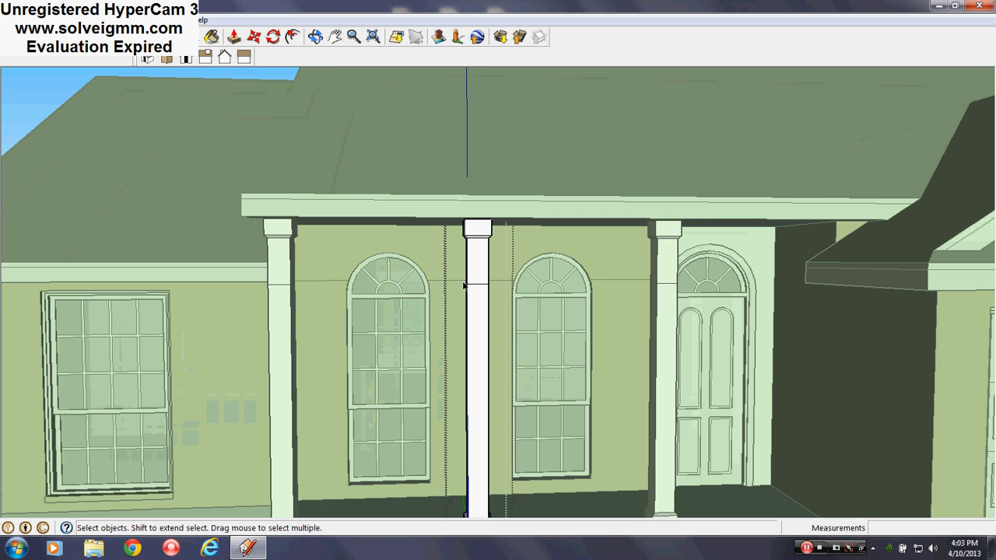
right_click(474, 288)
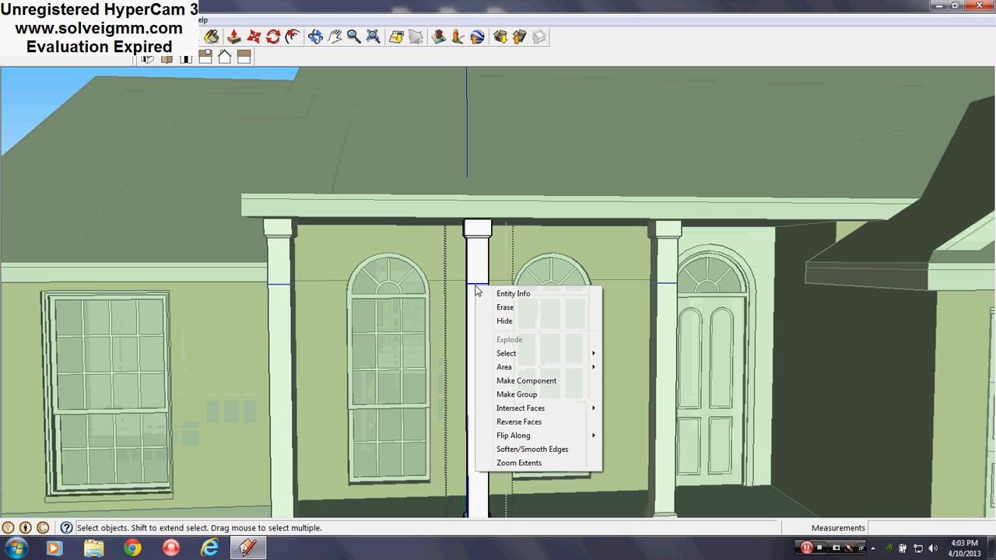
mouse_move(537, 360)
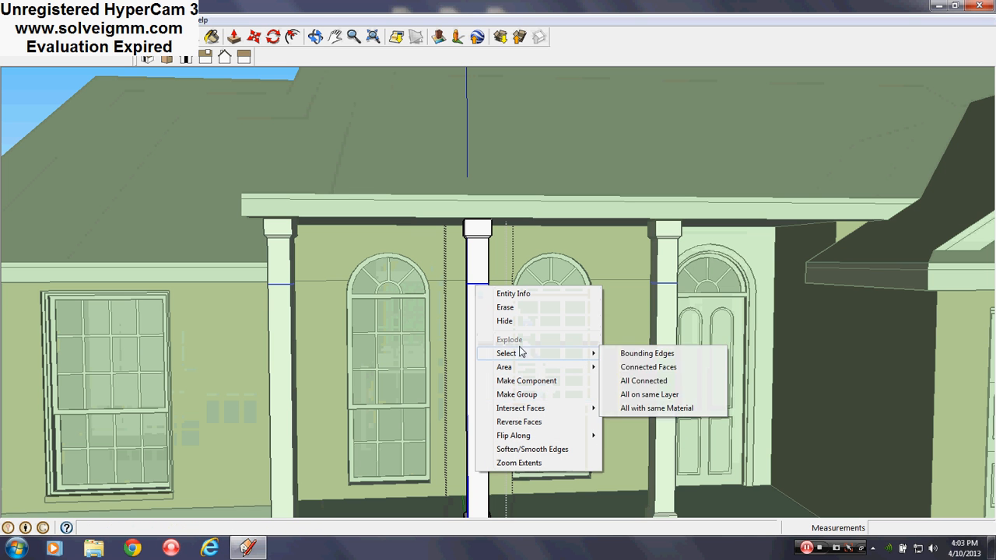
click(520, 327)
scroll(520, 327, down, 3)
right_click(67, 254)
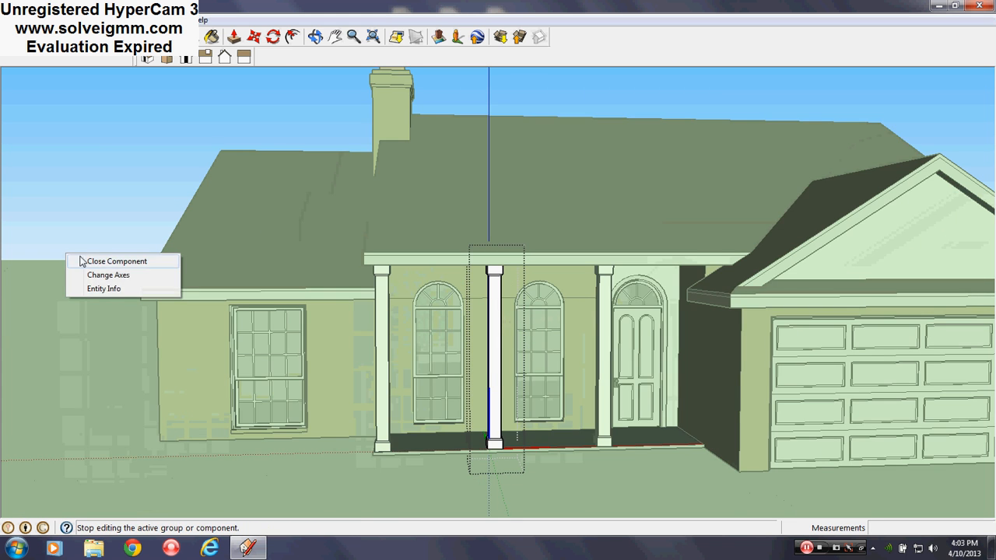
click(89, 258)
- Explode the three porch column components one by one and clear the selection
right_click(504, 440)
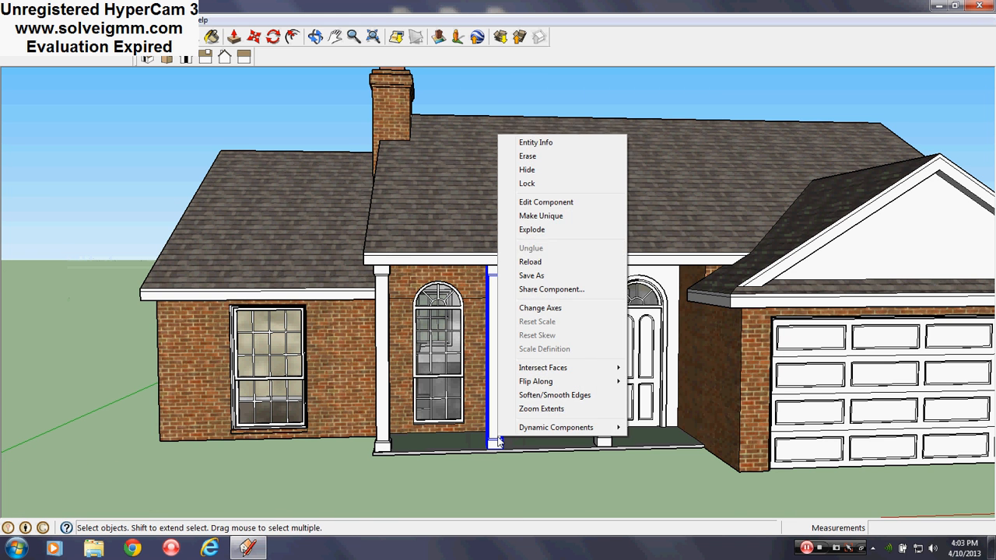
click(530, 227)
right_click(604, 440)
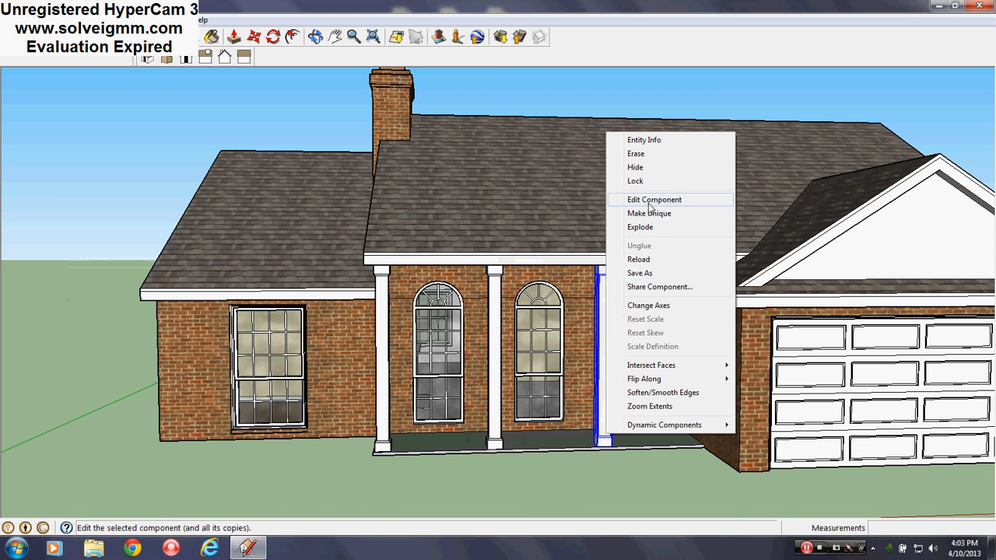
click(650, 227)
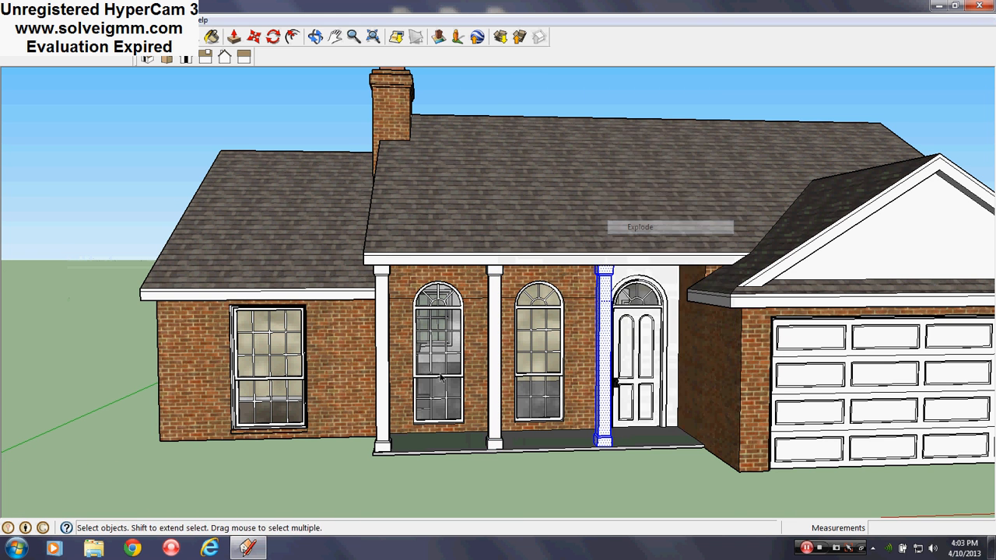
right_click(377, 388)
click(405, 174)
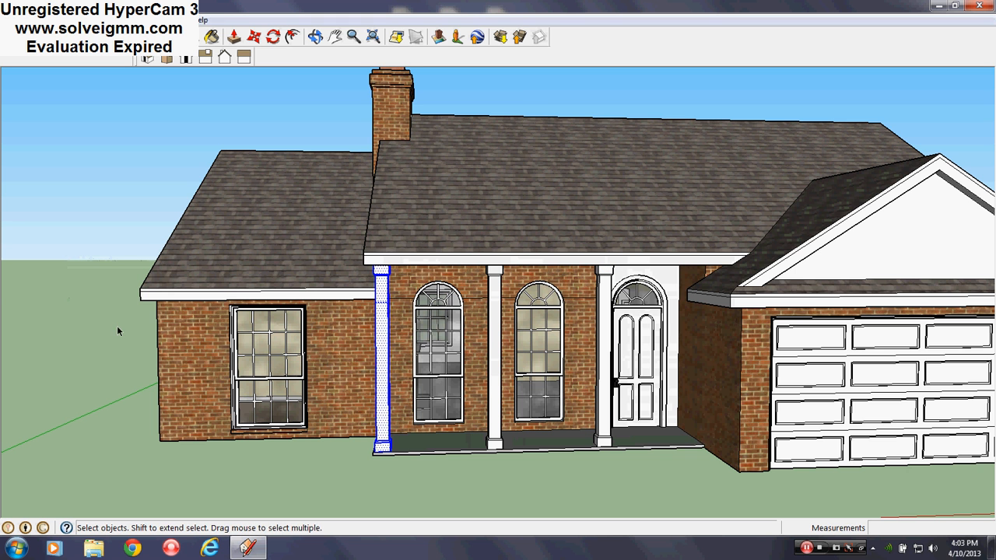
click(118, 332)
key(e)
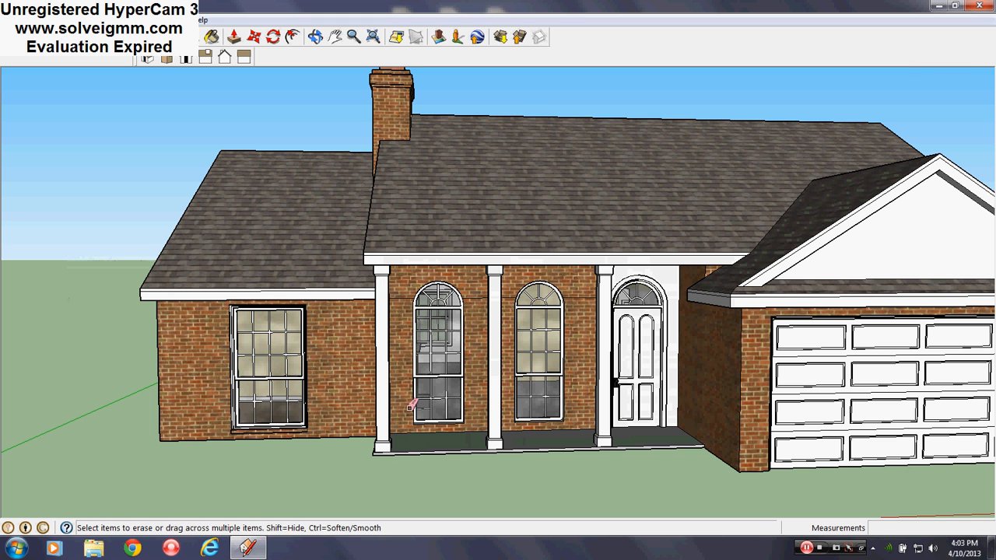
- Explode the porch column component beside the large front window and clear the selection
scroll(386, 459, up, 3)
right_click(363, 259)
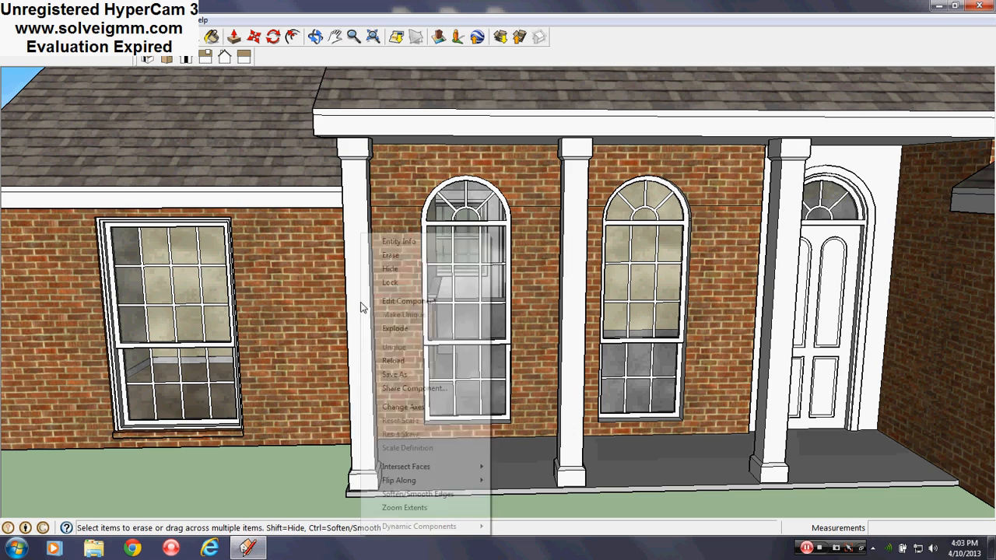
click(397, 329)
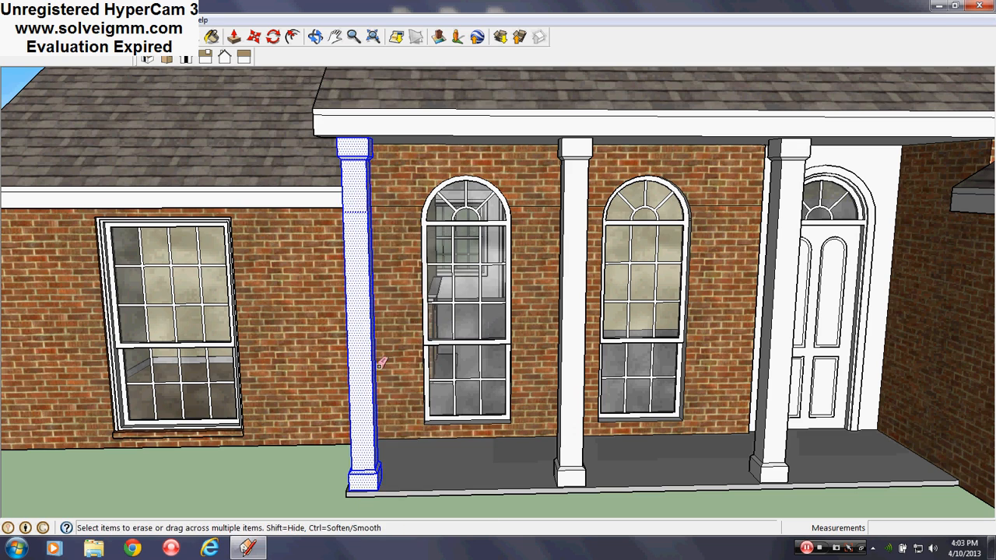
middle_drag(363, 209, 517, 242)
scroll(517, 241, down, 4)
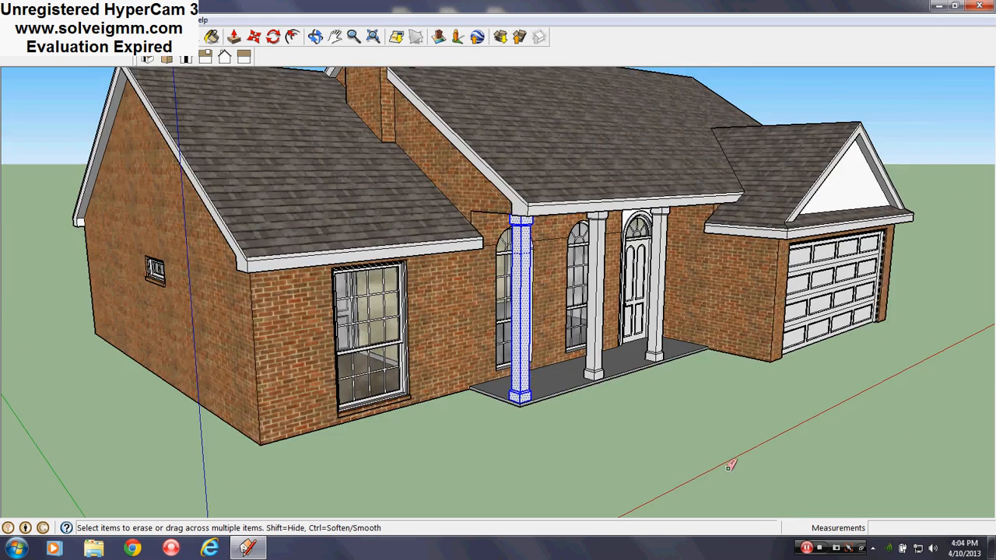
click(729, 467)
- Erase the rectangular faces where the porch columns meet the underside of the porch roof
scroll(580, 383, up, 4)
scroll(666, 326, up, 6)
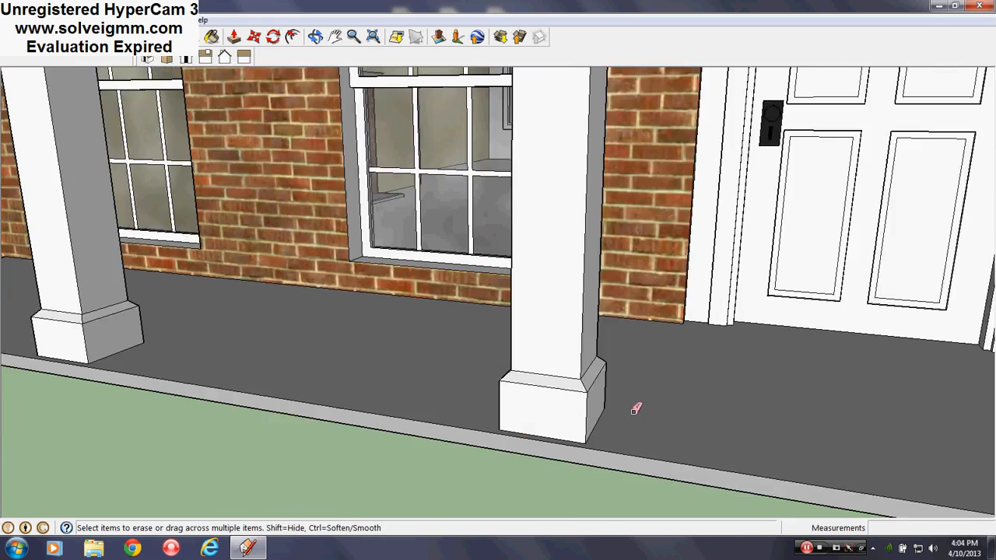
scroll(642, 424, up, 3)
middle_drag(652, 442, 372, 269)
right_click(372, 269)
click(392, 291)
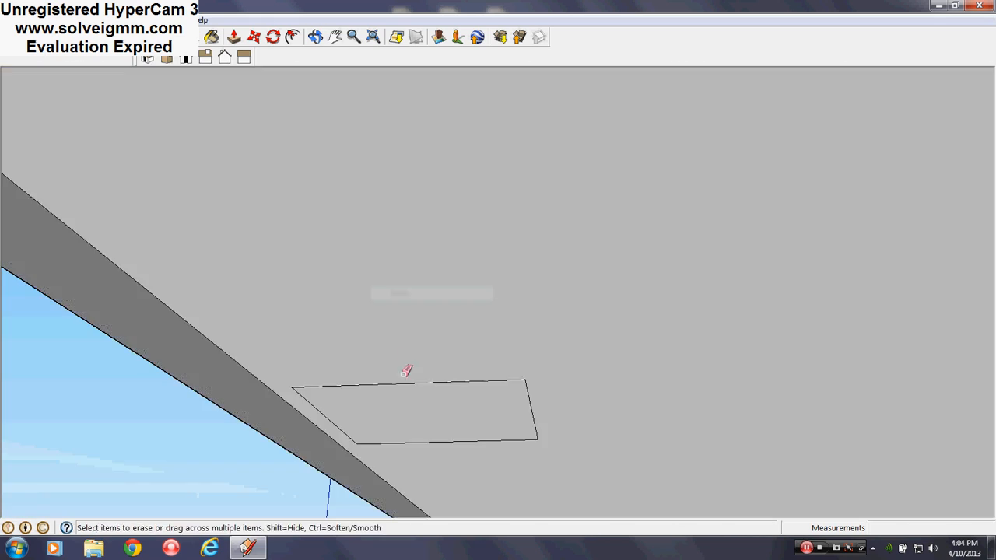
right_click(414, 410)
click(442, 235)
mouse_move(441, 237)
middle_down()
mouse_move(436, 338)
mouse_move(493, 280)
mouse_move(532, 345)
mouse_move(536, 312)
middle_up()
right_click(529, 340)
click(554, 352)
scroll(533, 315, up, 3)
right_click(542, 329)
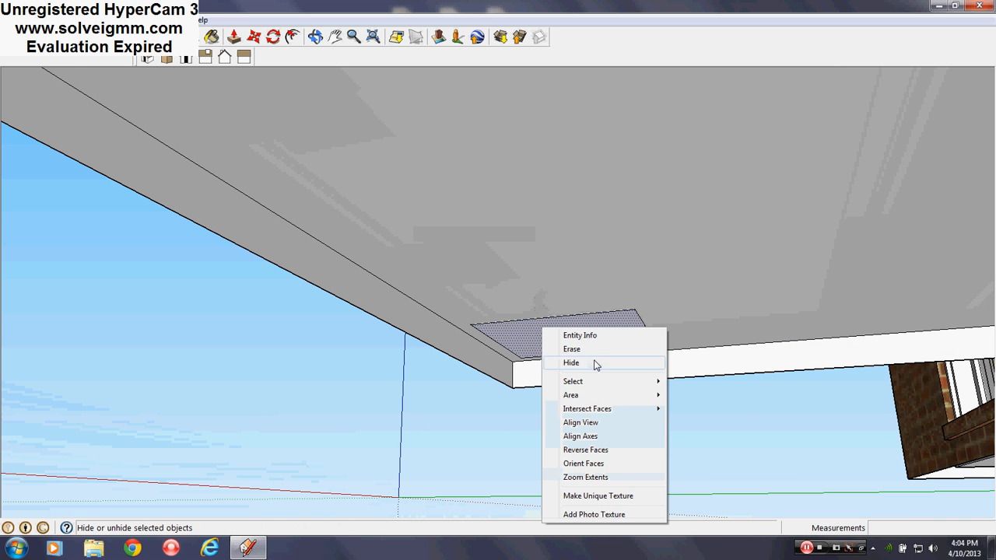
click(588, 349)
- Hide the Roof layer so the tops of the porch columns stand exposed above the walls
middle_drag(587, 348, 994, 478)
scroll(431, 389, down, 9)
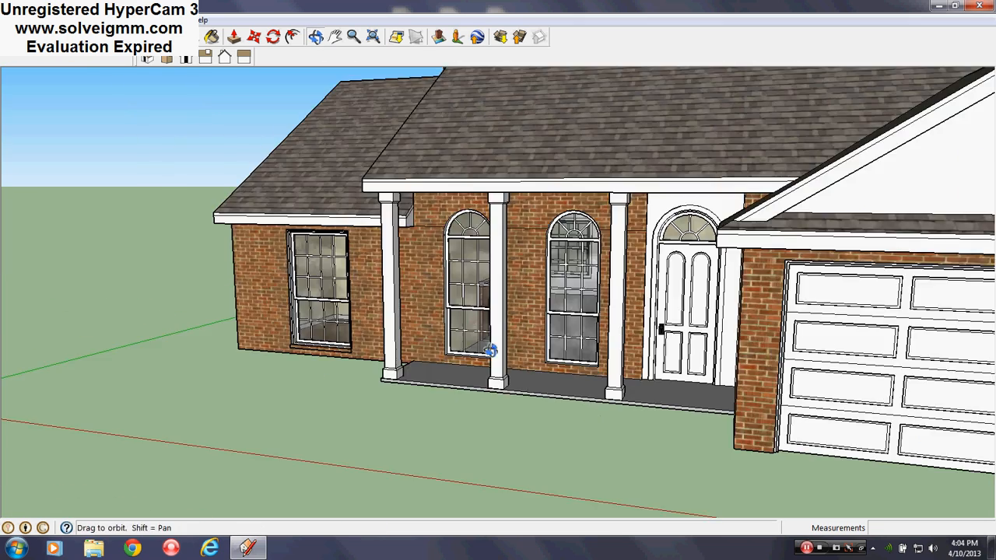
middle_drag(491, 349, 599, 358)
scroll(360, 325, down, 5)
scroll(610, 263, up, 6)
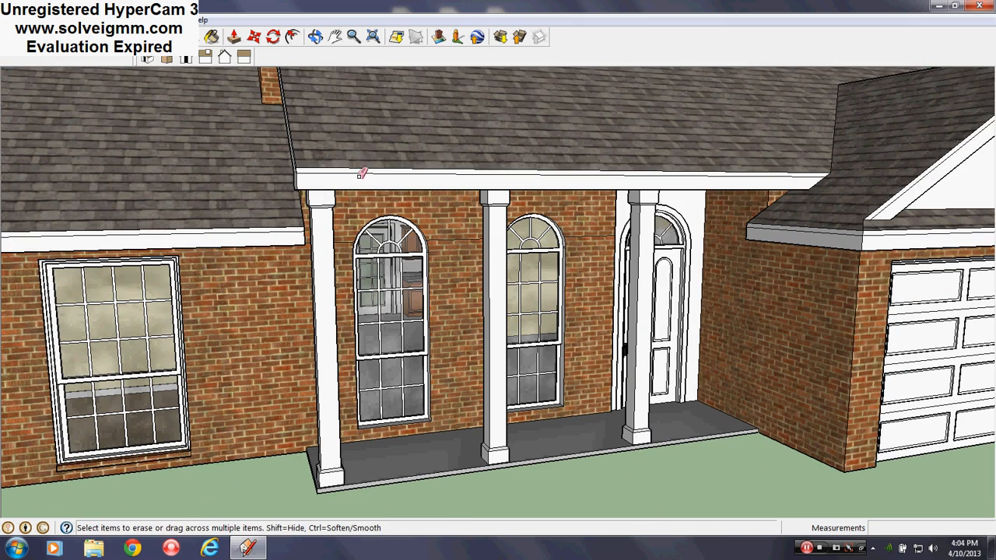
key(l)
scroll(467, 343, down, 5)
scroll(484, 312, up, 3)
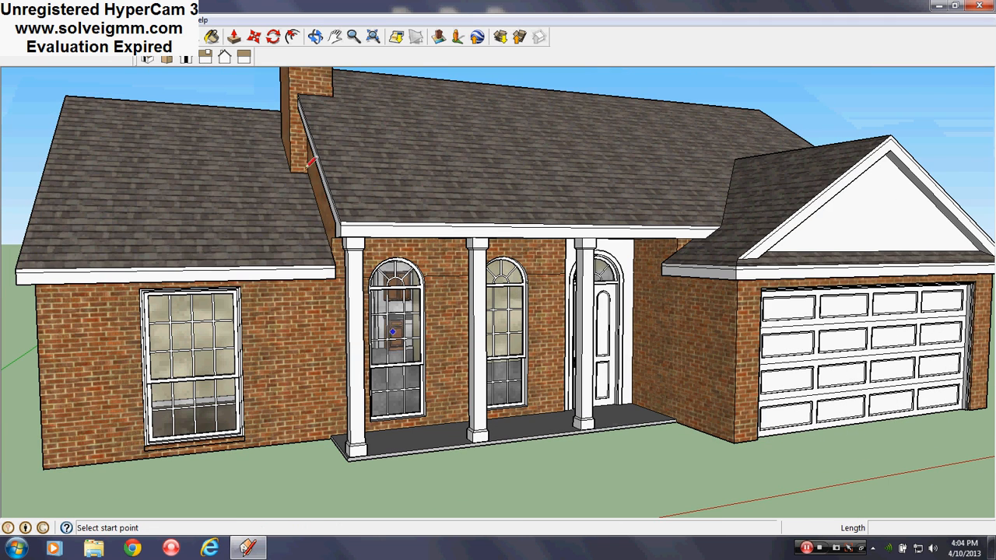
click(165, 19)
click(194, 112)
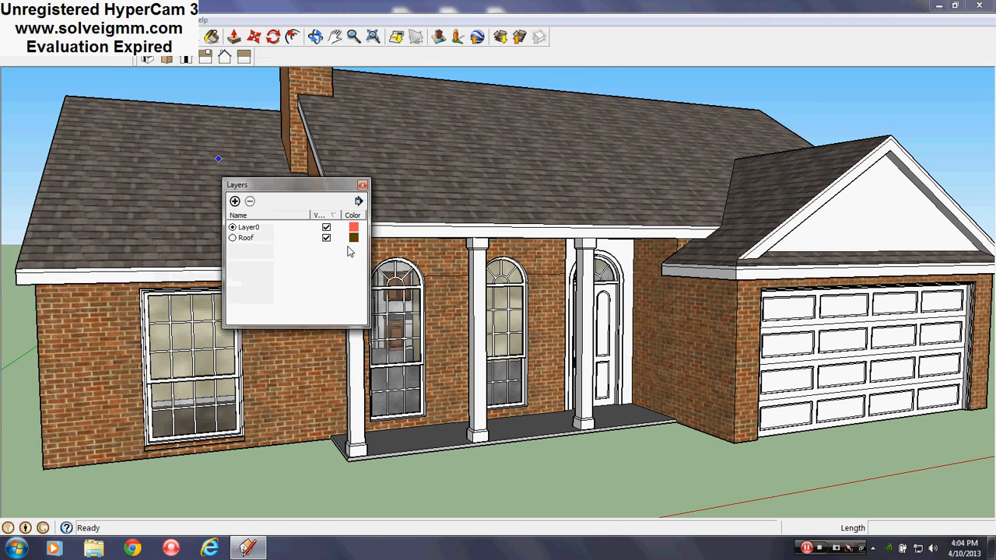
click(326, 238)
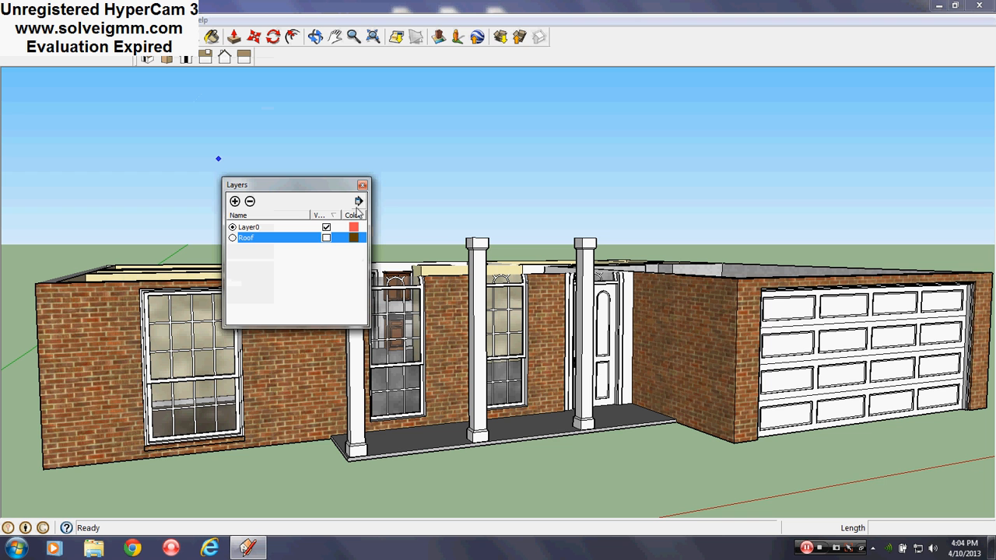
click(363, 188)
- Assign the upper parts of all three porch columns, above wall height, to the Roof layer
scroll(310, 302, down, 2)
middle_drag(308, 304, 574, 256)
scroll(579, 242, up, 3)
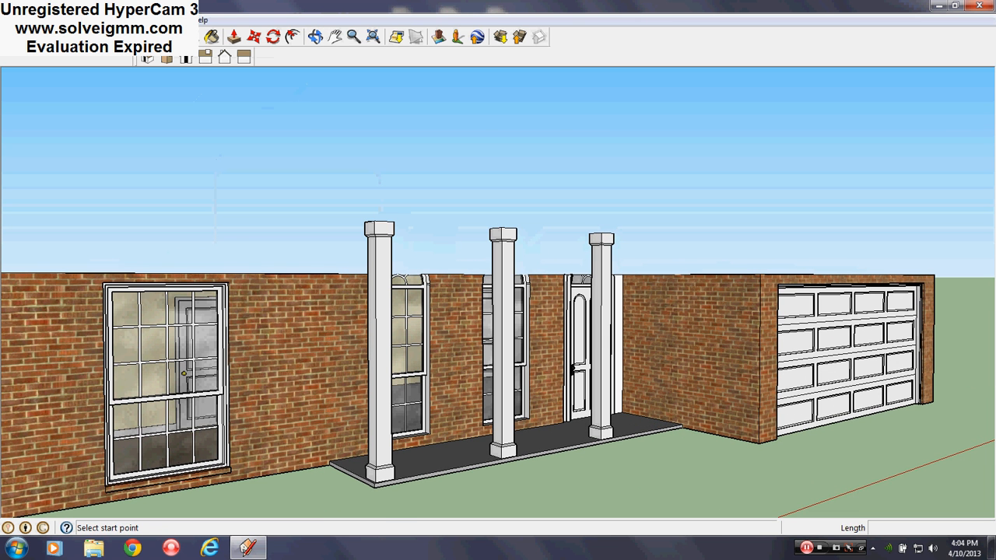
drag(305, 266, 305, 266)
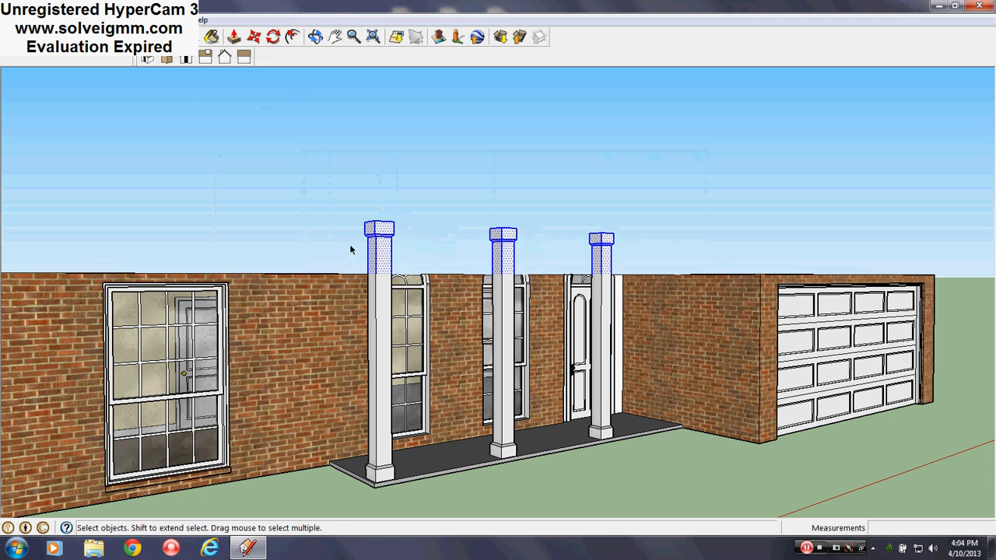
right_click(375, 230)
click(426, 240)
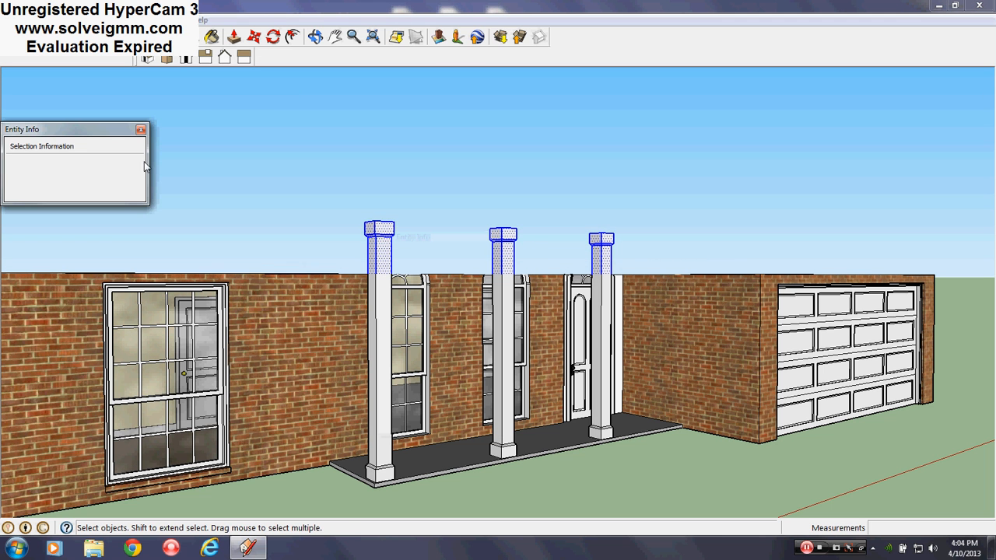
click(118, 185)
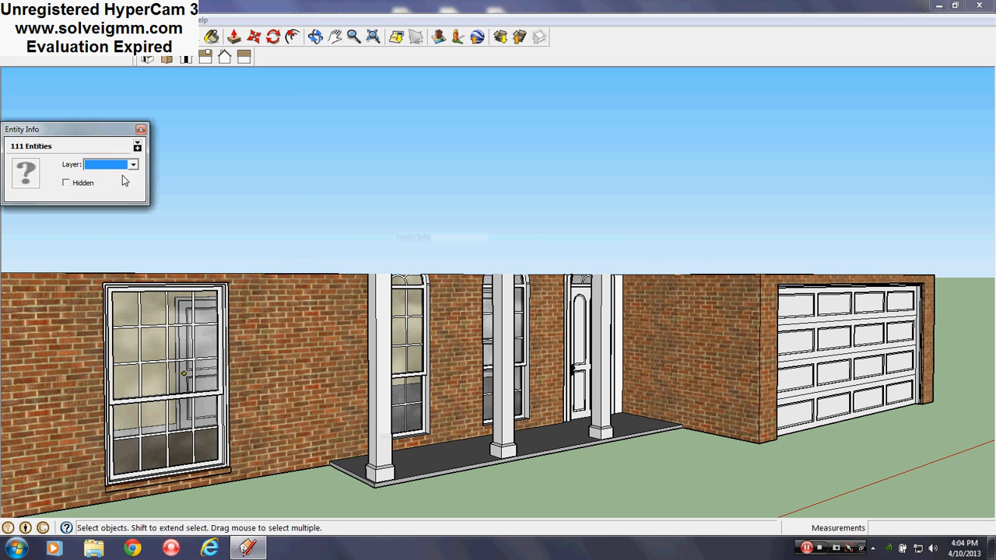
click(140, 130)
- Check the open floor plan with the shortened columns, and turn the Roof layer's visibility back on
middle_drag(342, 336, 98, 440)
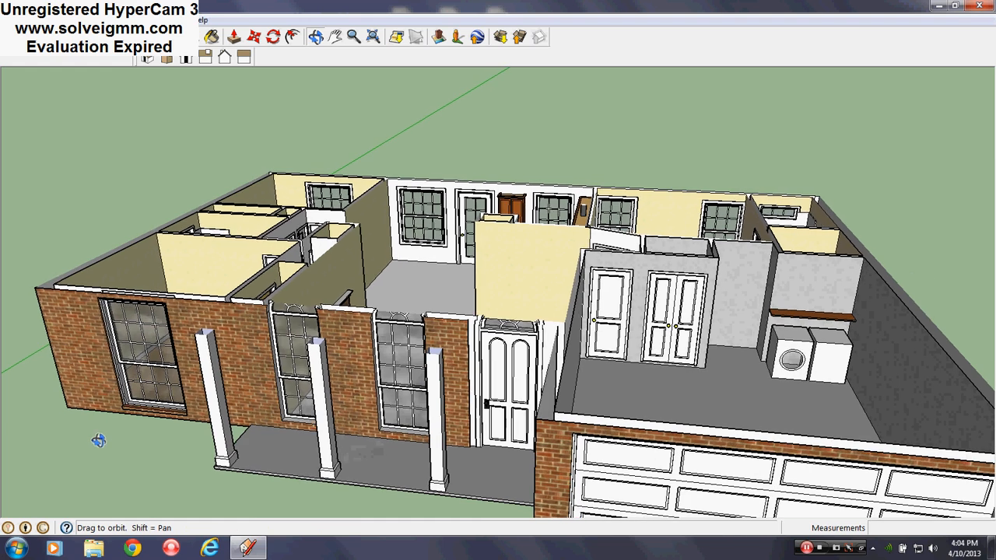
scroll(523, 226, down, 2)
middle_drag(436, 311, 655, 327)
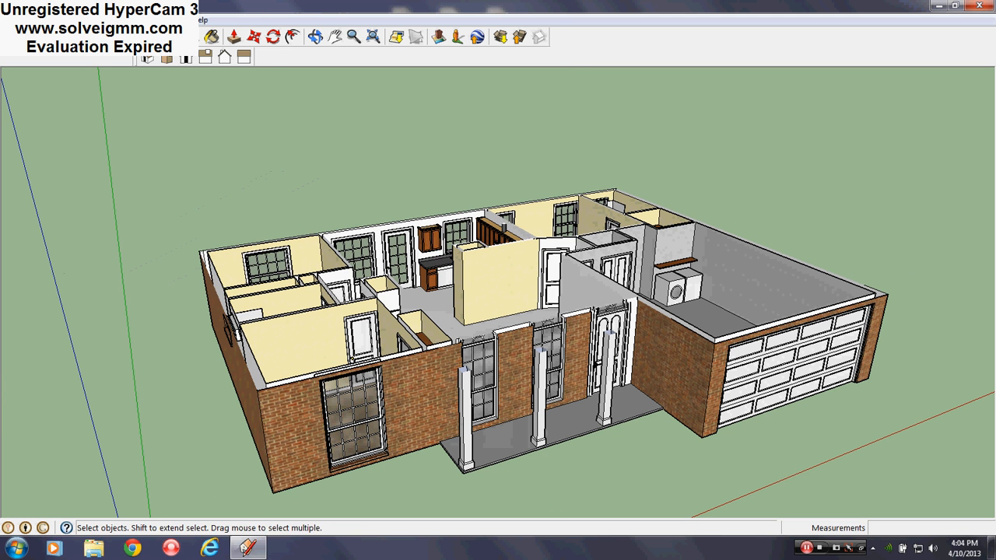
click(170, 19)
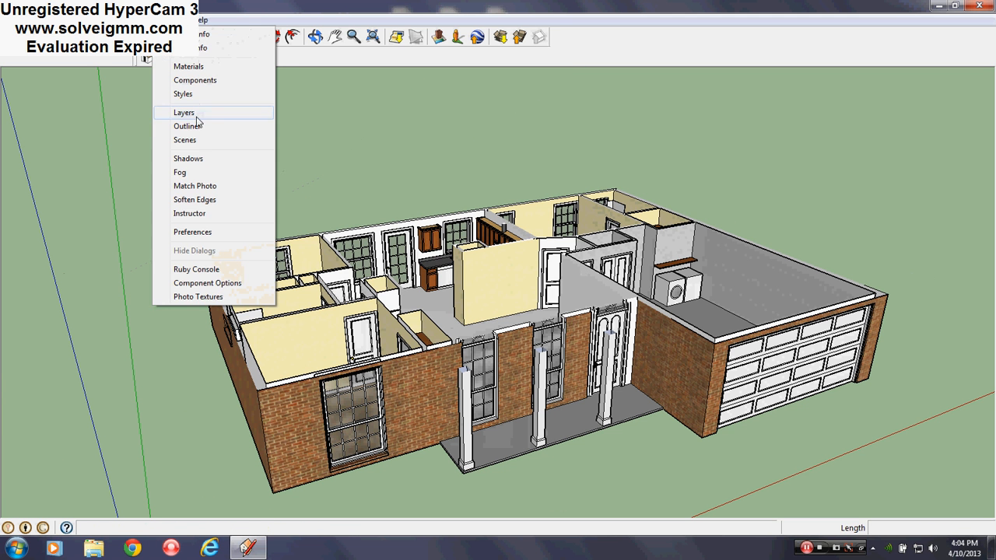
click(196, 115)
click(326, 238)
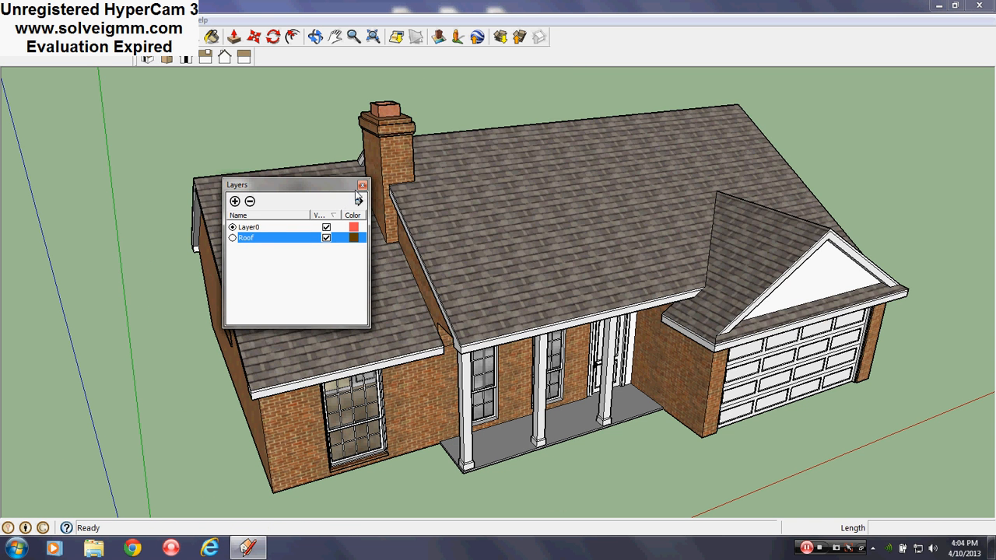
click(362, 187)
- Examine the house's rear elevation and look through the back windows and door into the kitchen
scroll(423, 322, down, 3)
middle_drag(422, 322, 187, 253)
middle_drag(680, 256, 895, 286)
middle_drag(246, 276, 987, 293)
mouse_move(279, 297)
middle_down()
mouse_move(480, 310)
mouse_move(432, 289)
mouse_move(341, 210)
middle_up()
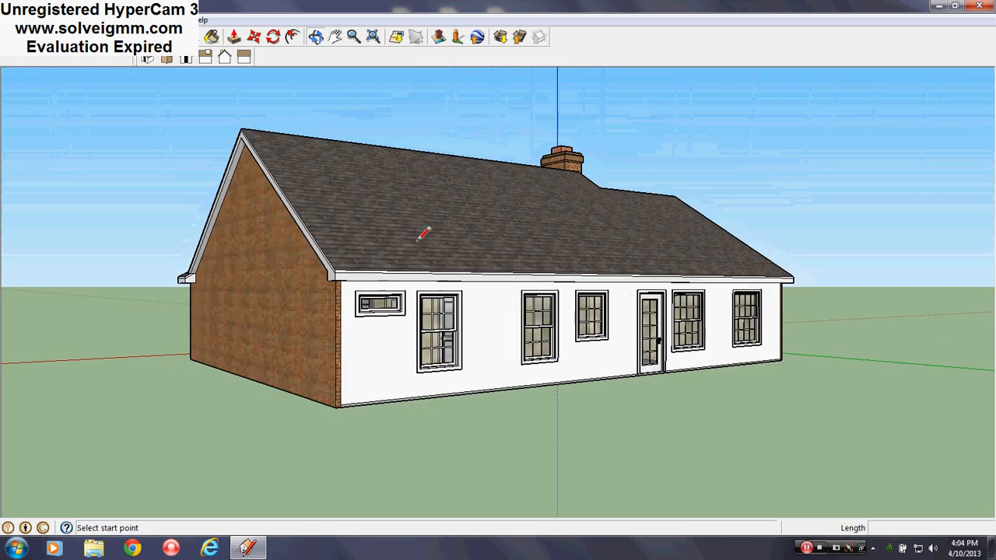
middle_drag(496, 365, 498, 374)
scroll(493, 389, up, 10)
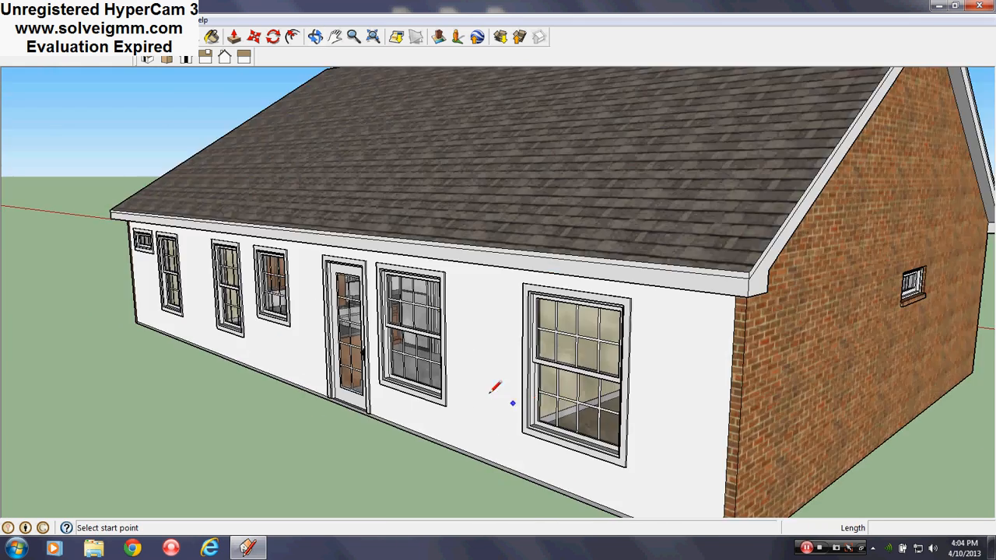
scroll(412, 356, up, 6)
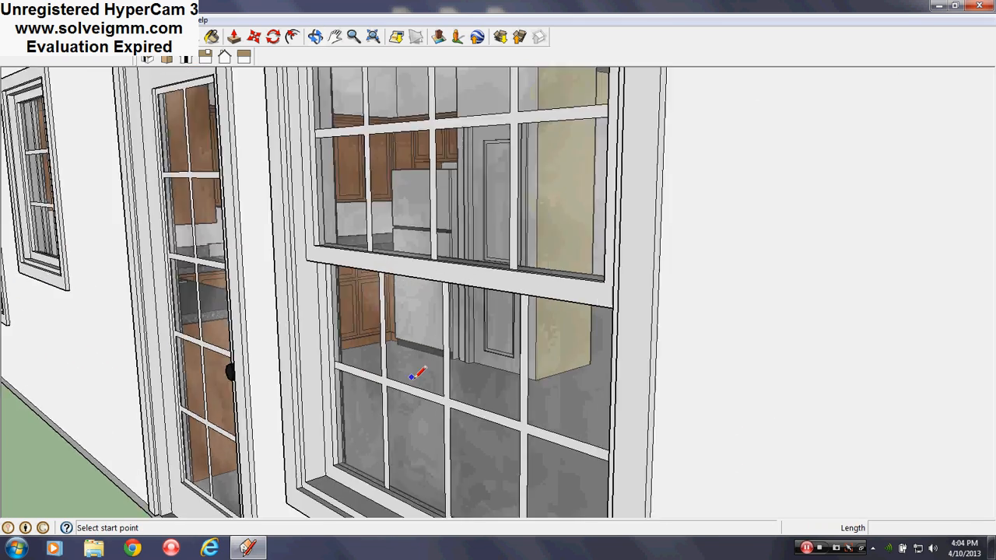
mouse_move(456, 356)
middle_down()
mouse_move(720, 343)
mouse_move(747, 288)
mouse_move(509, 318)
middle_up()
scroll(508, 319, down, 3)
scroll(351, 398, down, 5)
scroll(455, 432, down, 8)
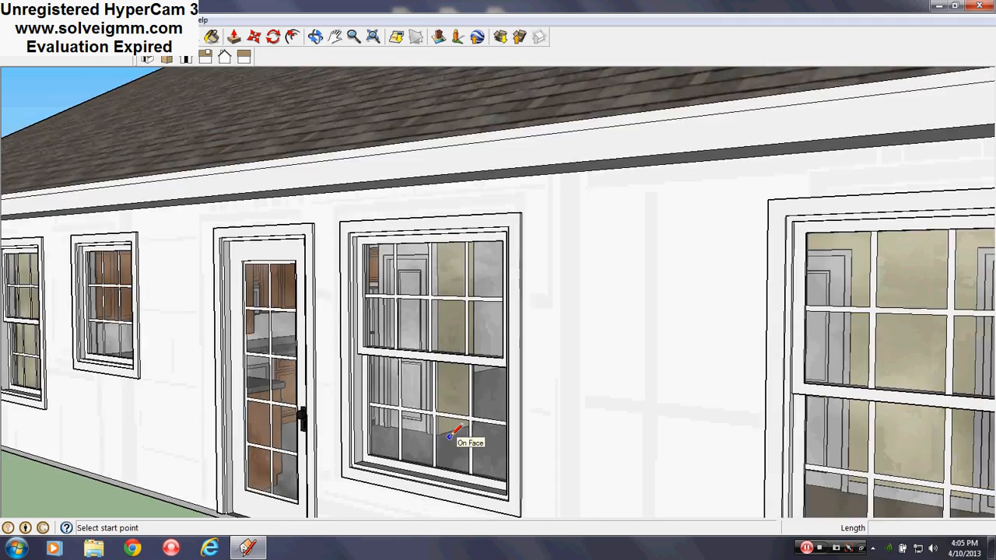
- Examine the front elevation, including the porch columns, arched windows, entry door and garage gable
mouse_move(460, 441)
middle_down()
mouse_move(241, 413)
mouse_move(585, 406)
mouse_move(282, 403)
middle_up()
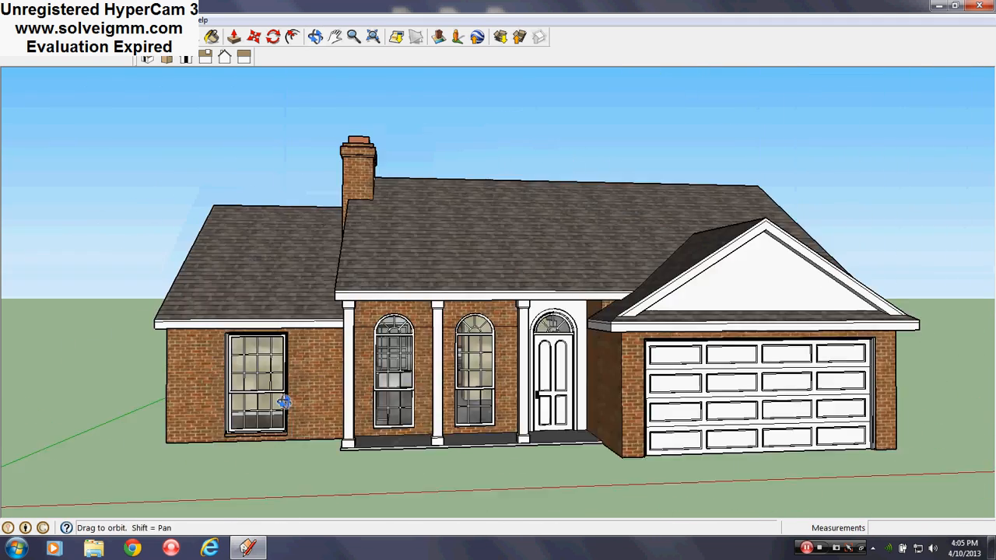
scroll(282, 402, up, 2)
scroll(365, 373, up, 5)
middle_drag(368, 372, 455, 351)
scroll(453, 352, down, 5)
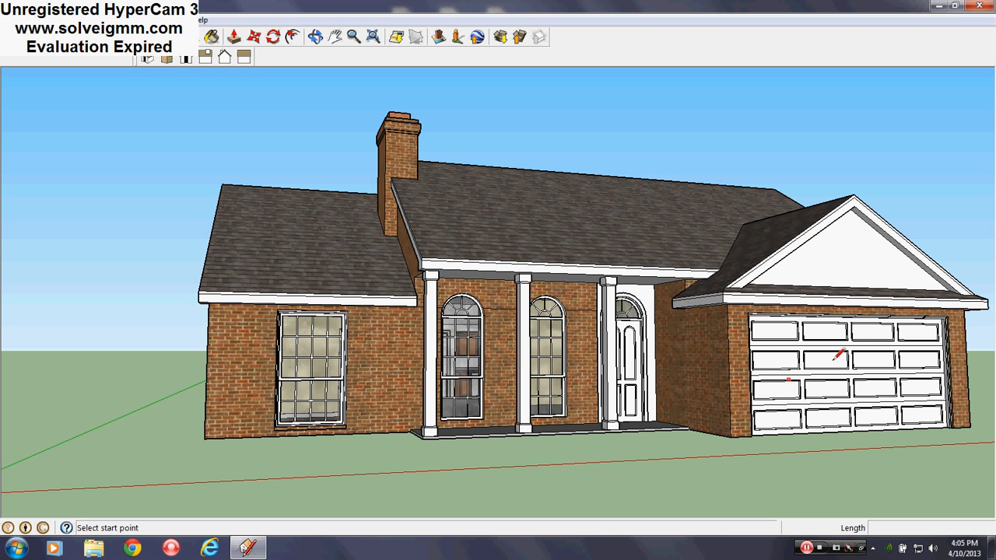
middle_drag(926, 308, 747, 325)
scroll(422, 410, down, 5)
scroll(611, 350, up, 4)
middle_drag(631, 351, 786, 331)
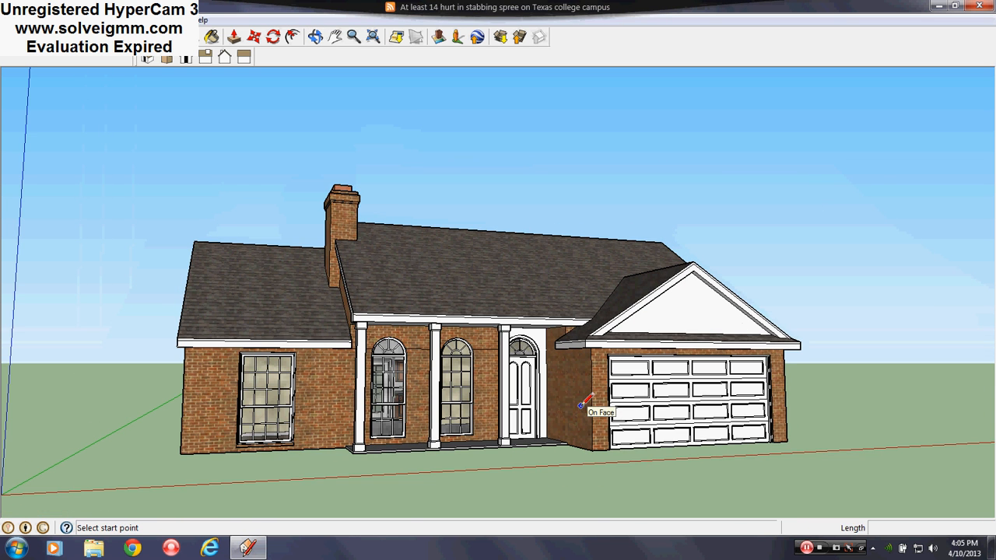
scroll(645, 360, up, 2)
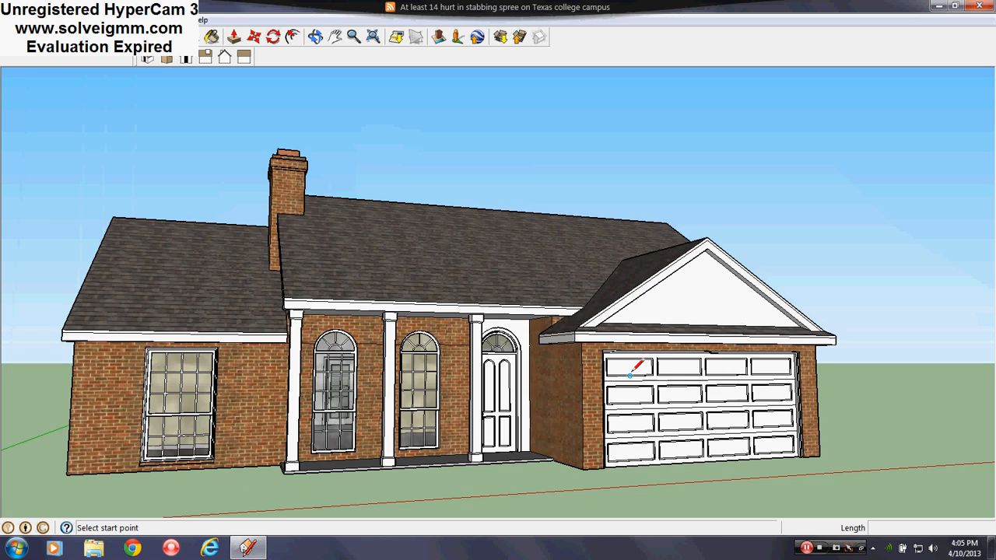
middle_drag(645, 360, 573, 309)
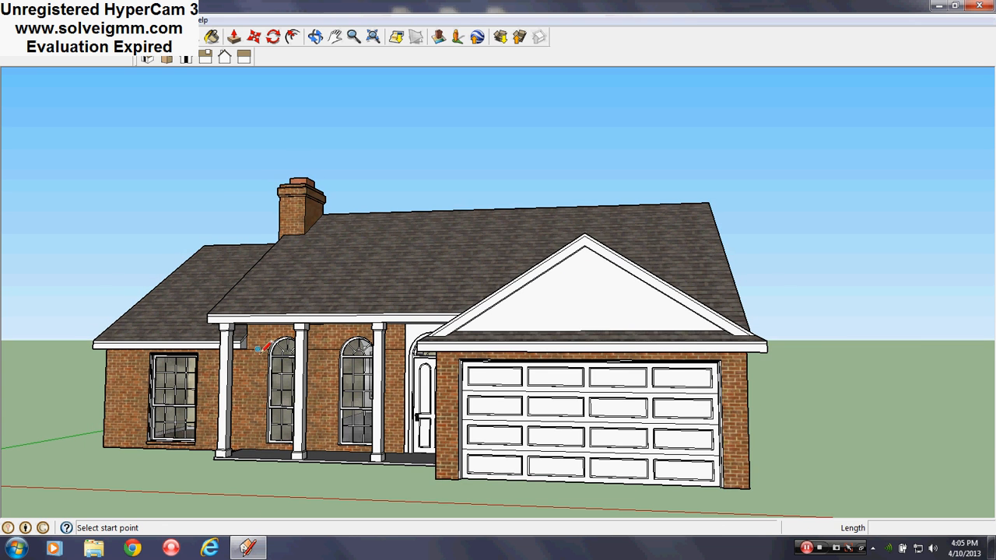
middle_drag(234, 397, 335, 381)
scroll(295, 412, up, 4)
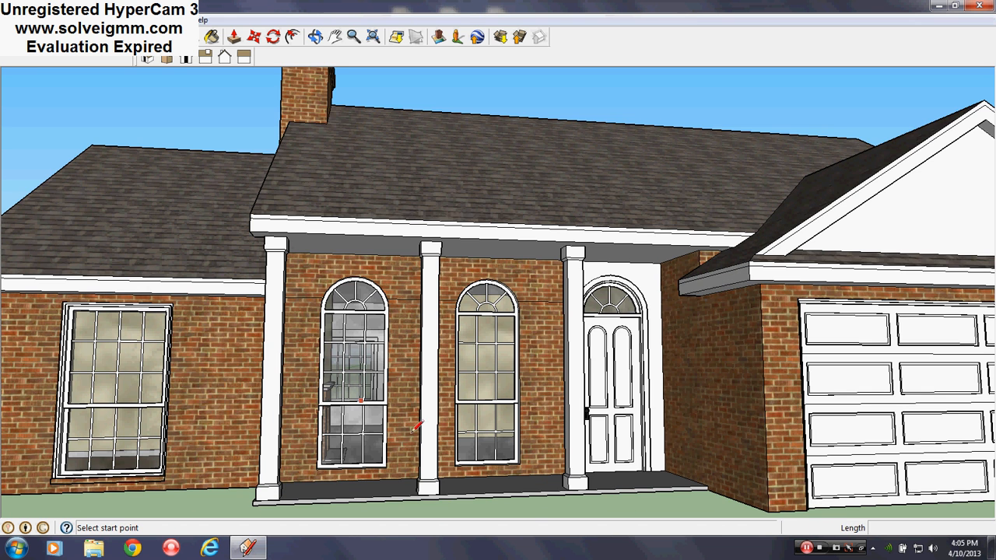
scroll(506, 392, down, 4)
scroll(198, 396, up, 1)
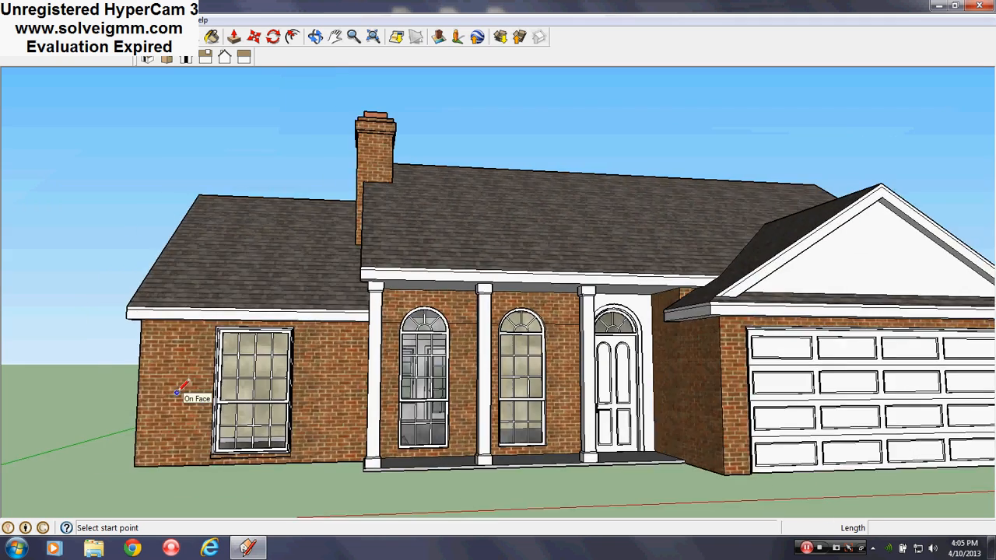
- Examine the brick gable end wall and look through an arched front window into the interior
middle_drag(187, 397, 807, 403)
middle_drag(463, 354, 254, 349)
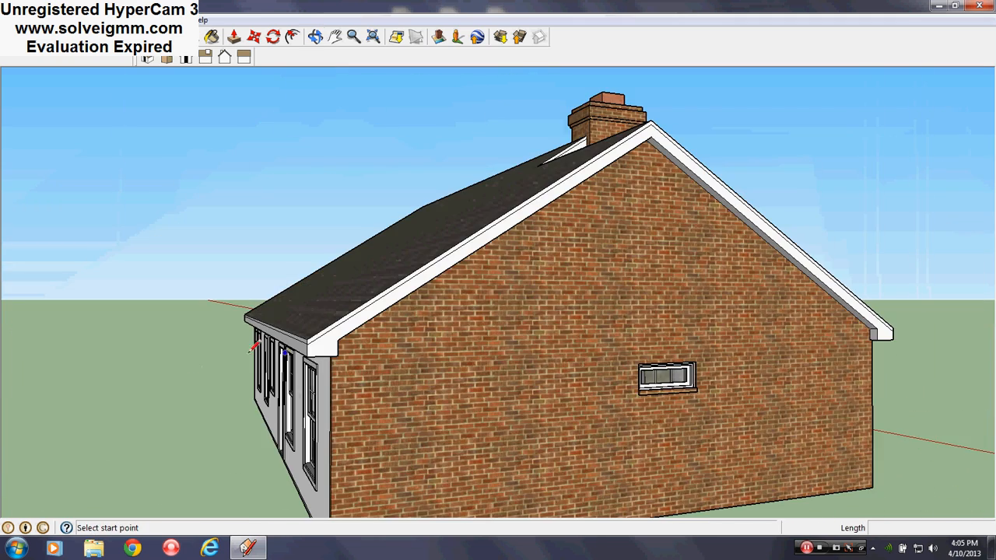
scroll(782, 363, down, 2)
middle_drag(778, 364, 979, 400)
middle_drag(304, 398, 762, 397)
scroll(499, 389, up, 2)
scroll(305, 407, up, 10)
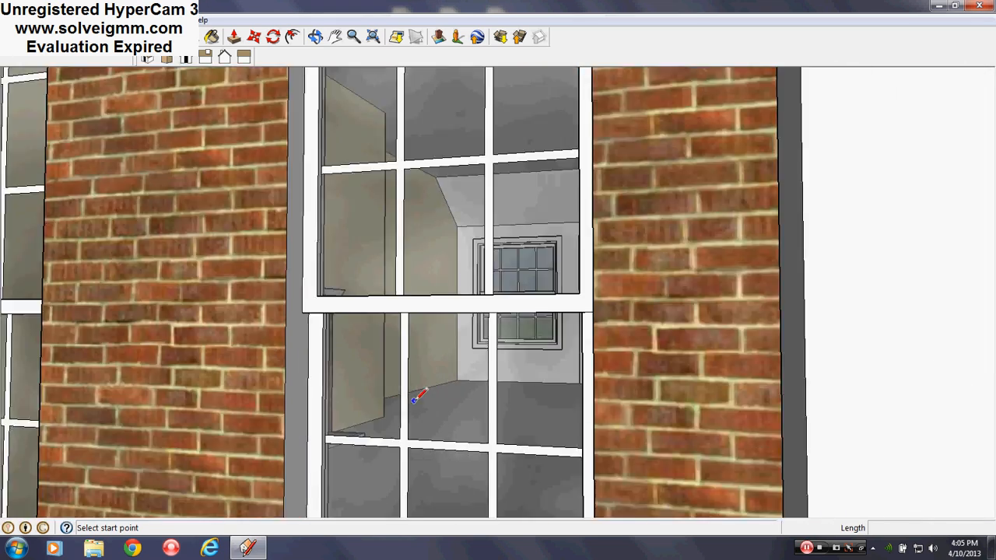
middle_drag(417, 397, 434, 449)
scroll(514, 324, down, 10)
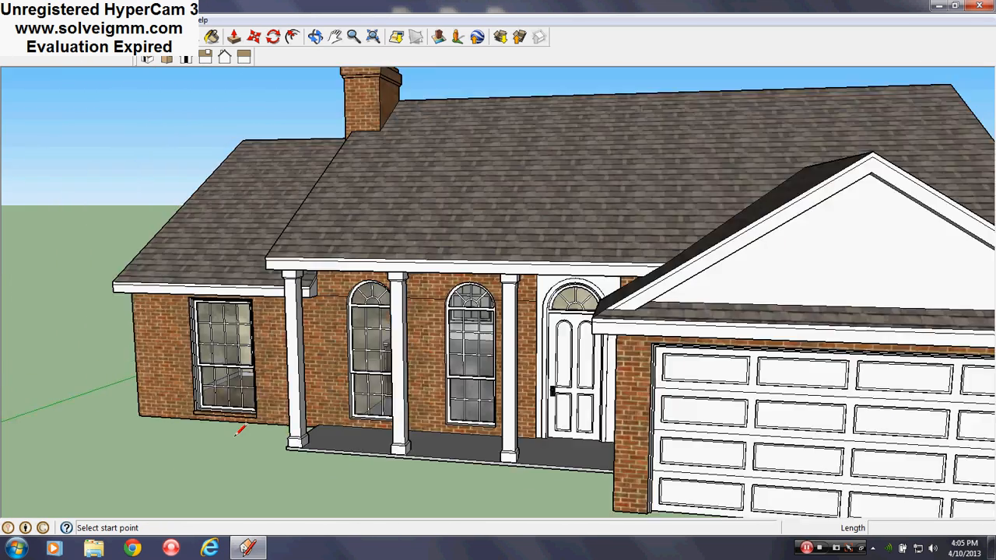
- Review the whole house from the front at several angles and distances
scroll(238, 430, down, 4)
middle_drag(237, 430, 480, 400)
scroll(480, 400, up, 5)
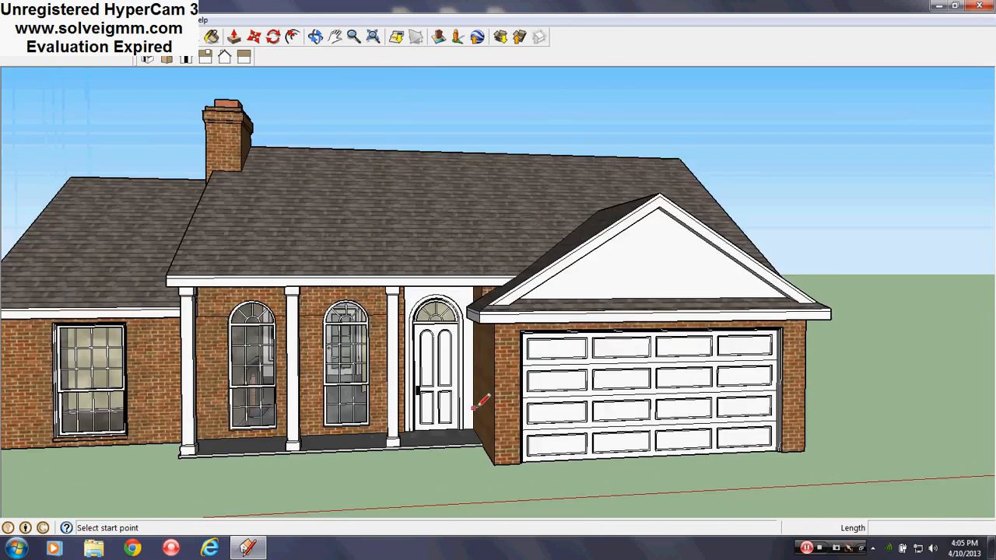
scroll(629, 418, down, 3)
scroll(302, 388, up, 3)
middle_drag(304, 389, 377, 360)
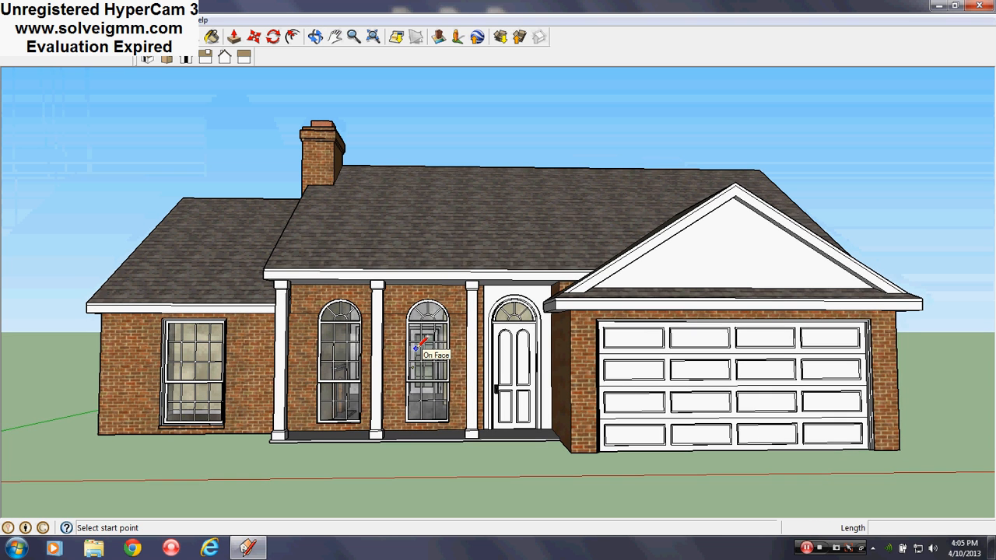
scroll(425, 340, up, 4)
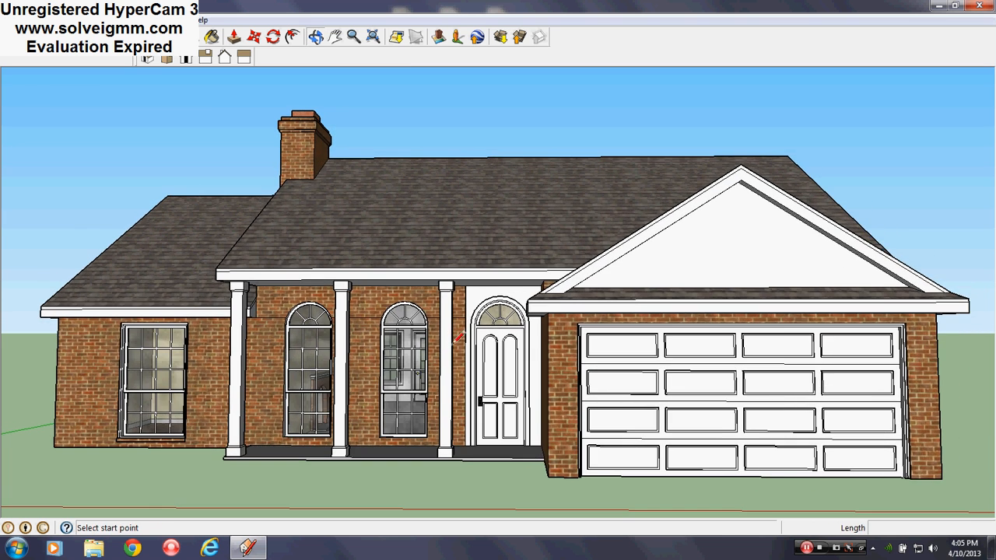
mouse_move(225, 295)
middle_down()
mouse_move(367, 301)
mouse_move(266, 299)
mouse_move(345, 320)
middle_up()
scroll(266, 299, down, 3)
scroll(266, 299, down, 1)
scroll(348, 284, up, 5)
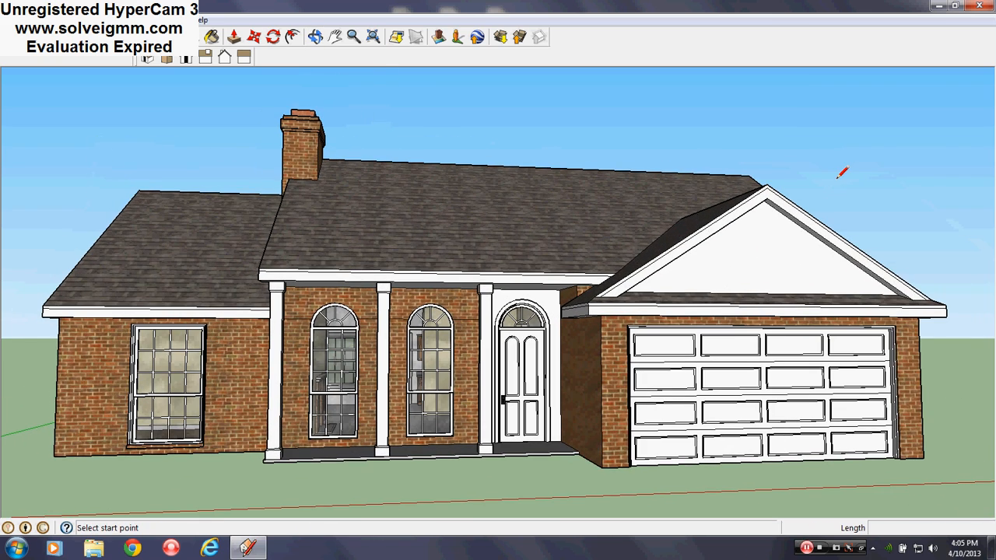